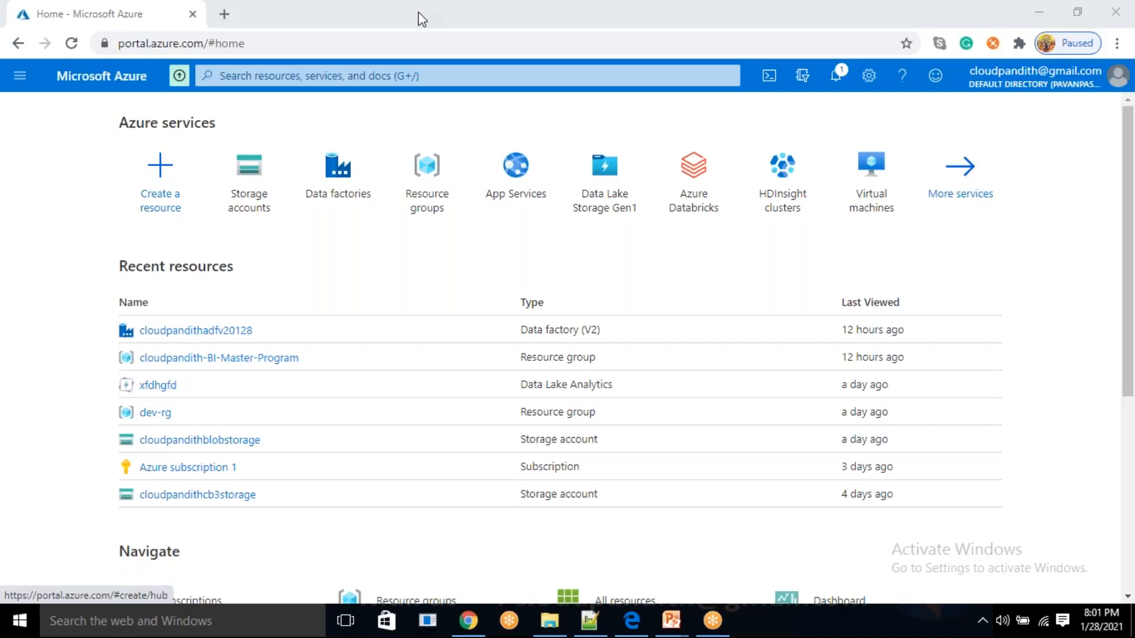
pyautogui.hotkey('alt', 'Tab')
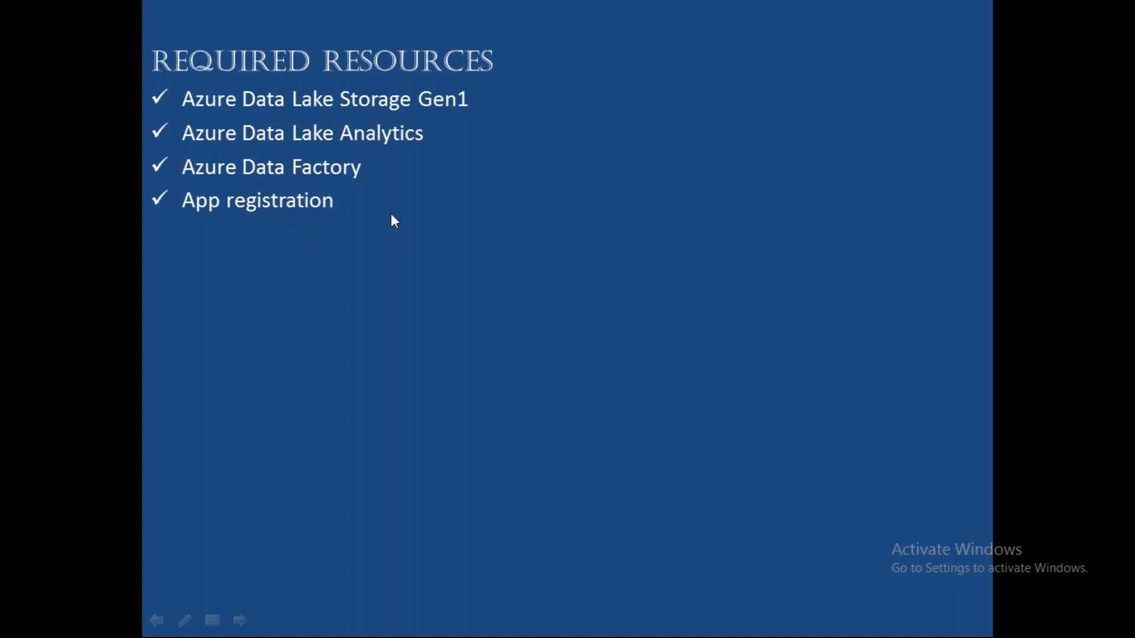
pyautogui.hotkey('alt', 'Tab')
pyautogui.press('Tab')
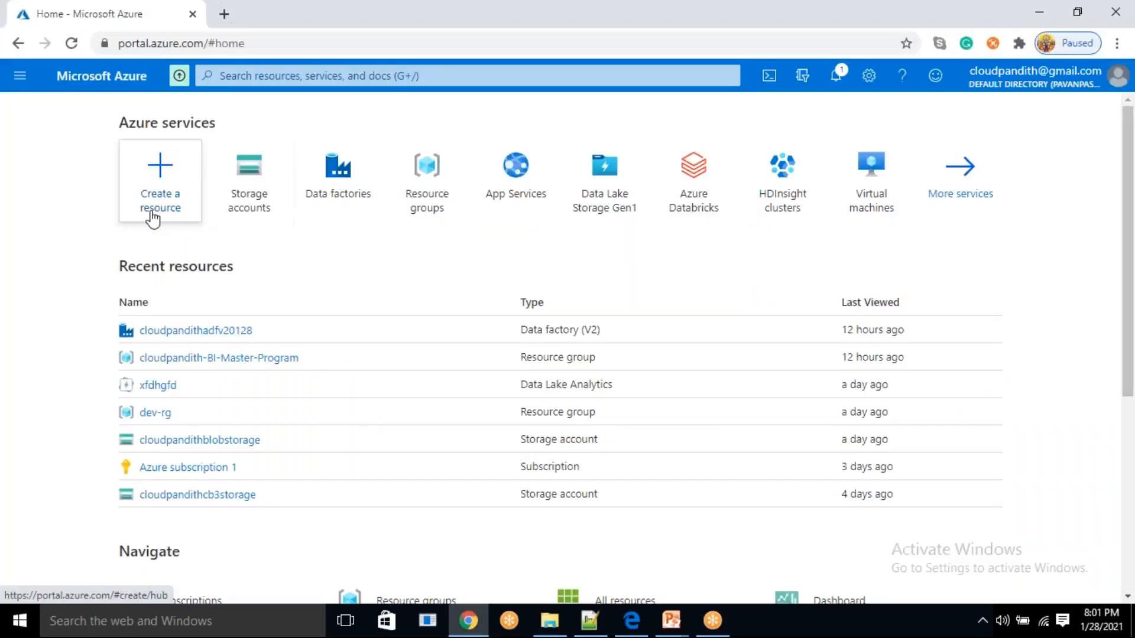
# Search the portal for "data lake", open the Data Lake Storage Gen1 service and start adding a new account
pyautogui.click(233, 77)
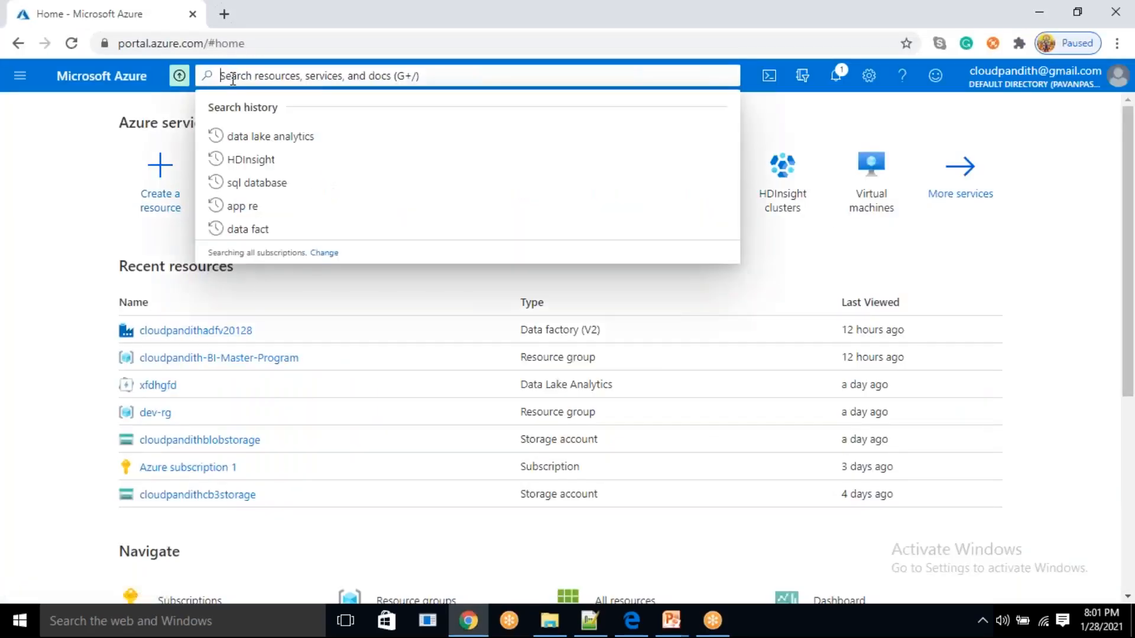
pyautogui.write('data lake')
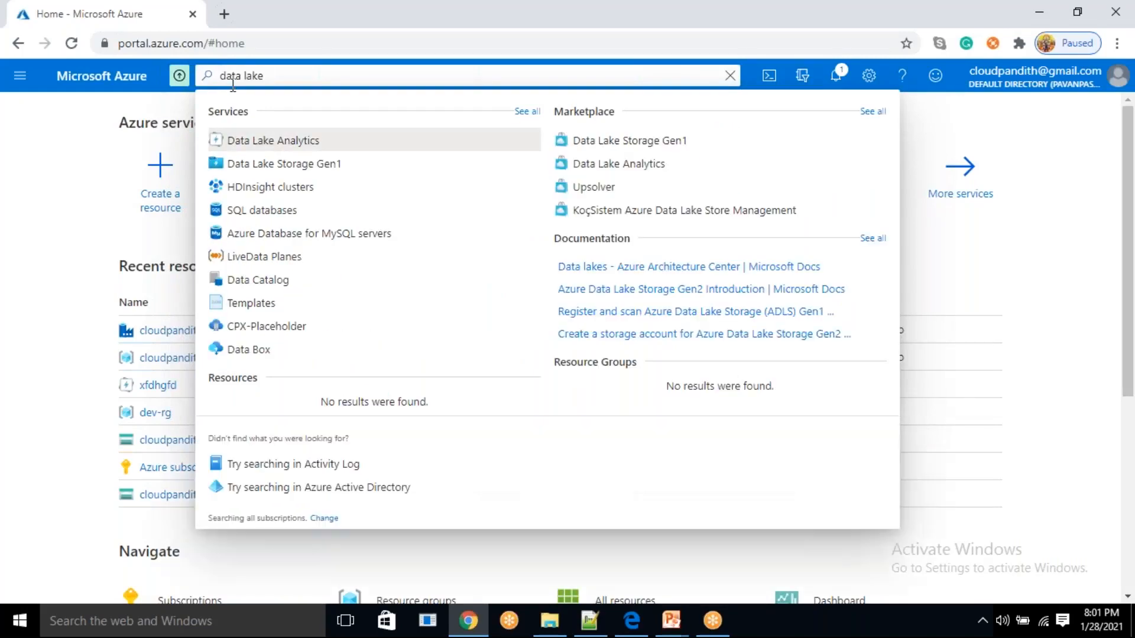
pyautogui.click(325, 166)
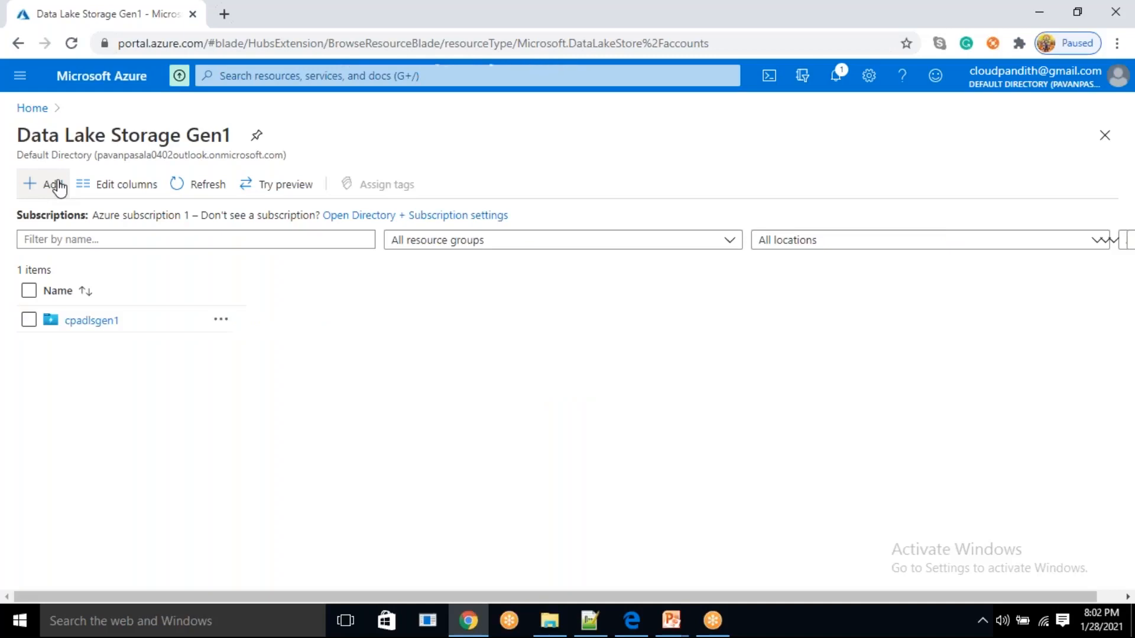
pyautogui.click(58, 185)
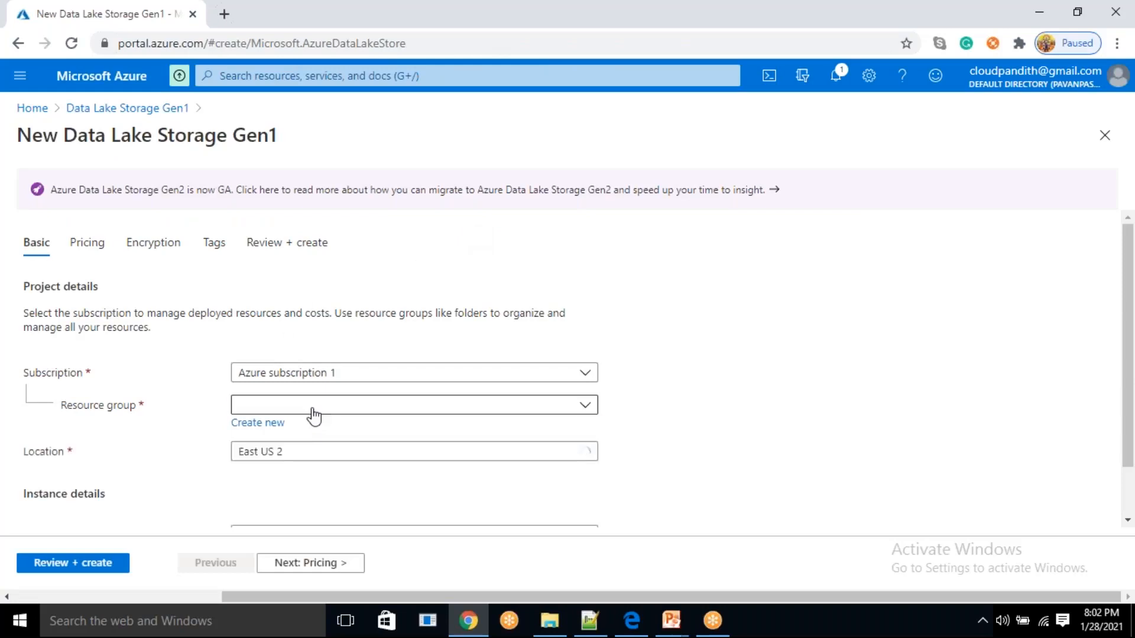
# Assign the new storage account to the resource group cloudpandith-BI-Master-Program and set its location to East US 2
pyautogui.click(312, 405)
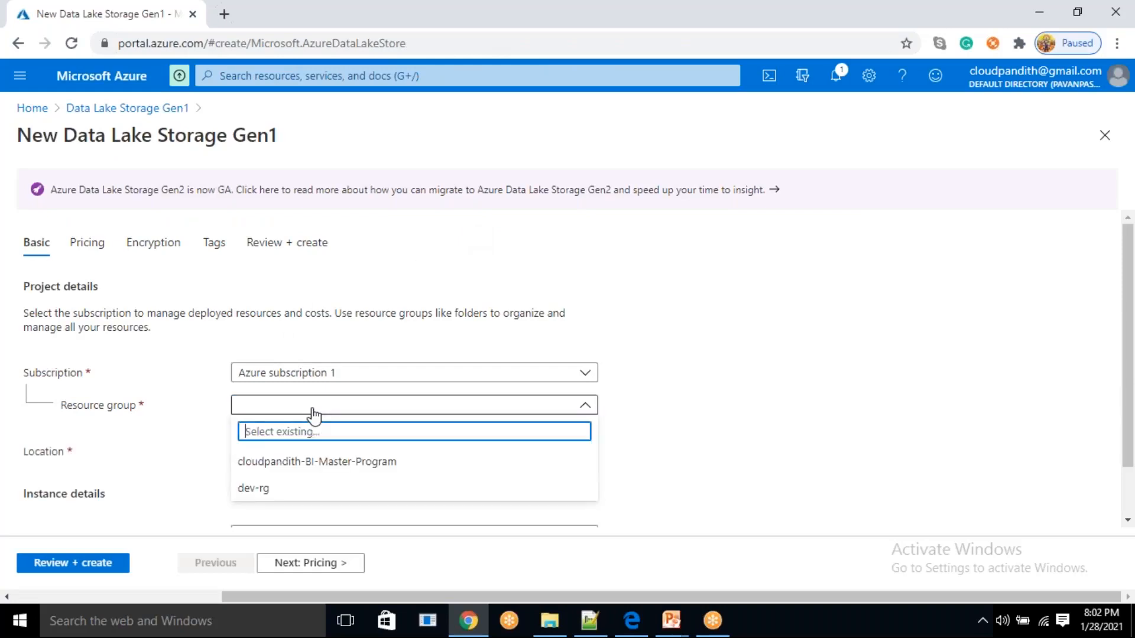
pyautogui.click(401, 467)
pyautogui.scroll(-1, 385, 456)
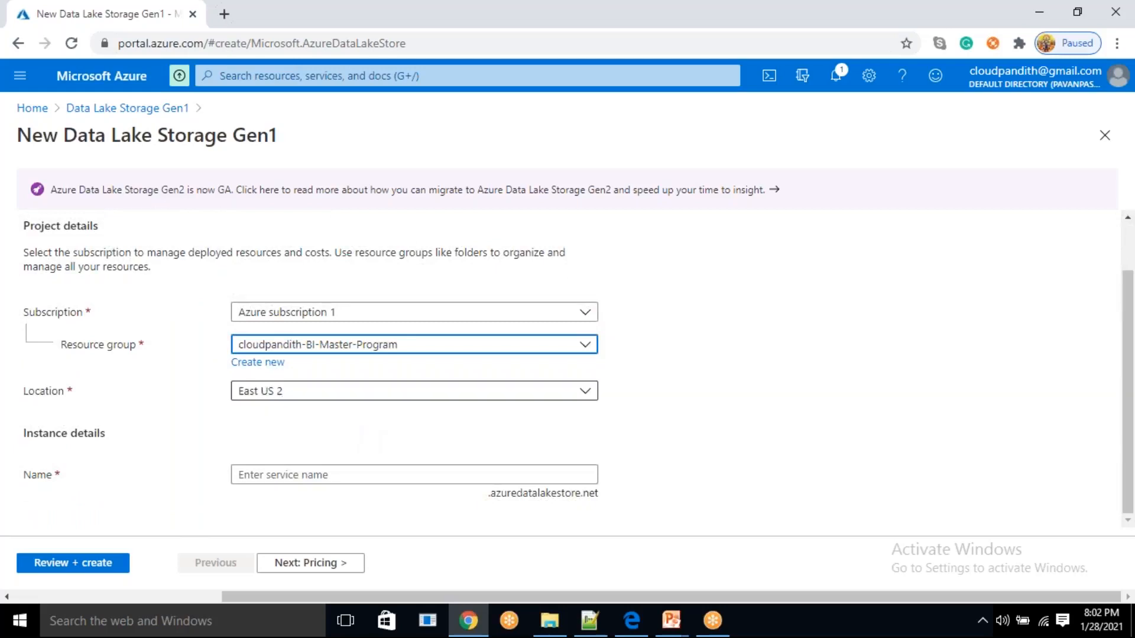
pyautogui.click(303, 398)
pyautogui.click(303, 393)
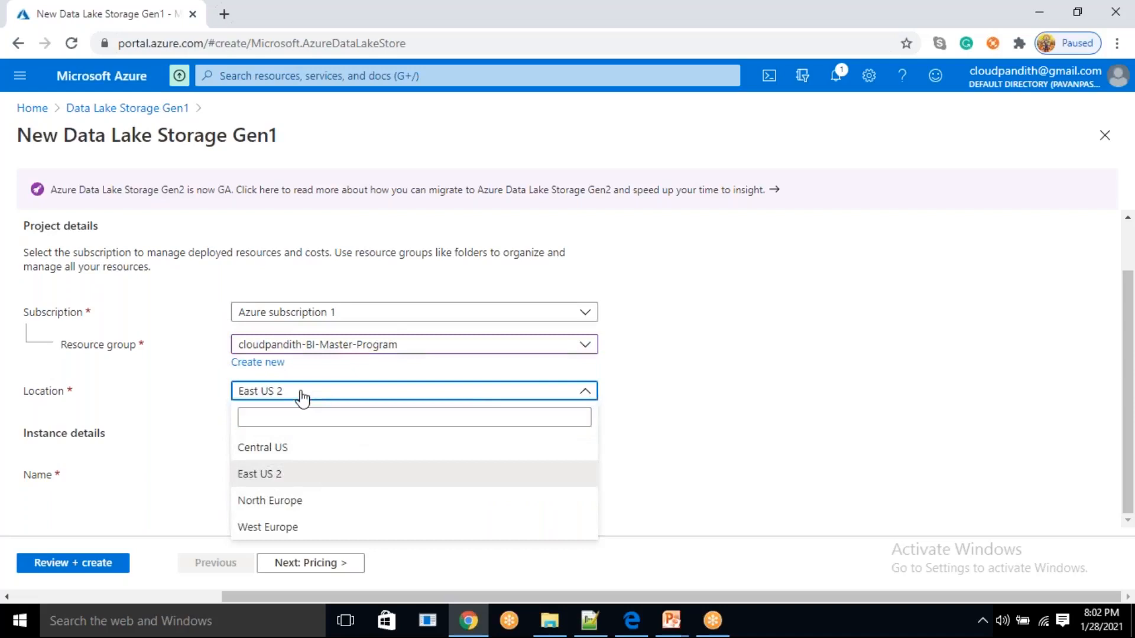
pyautogui.click(279, 475)
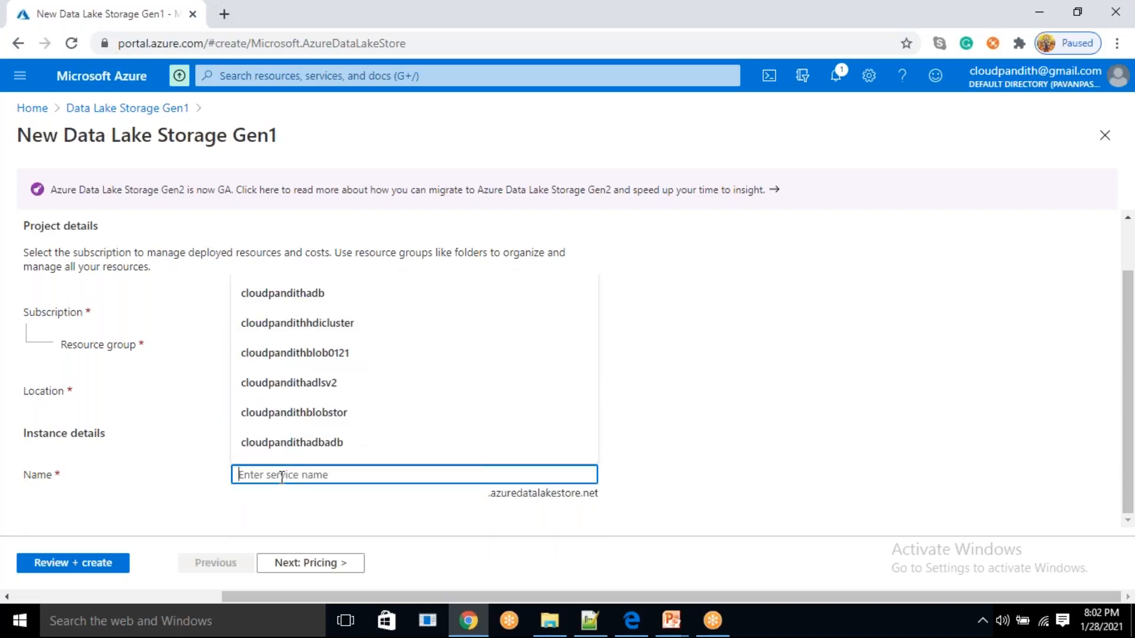
# Name the Data Lake Storage Gen1 account cloudpandithadlsgen1
pyautogui.write('cl')
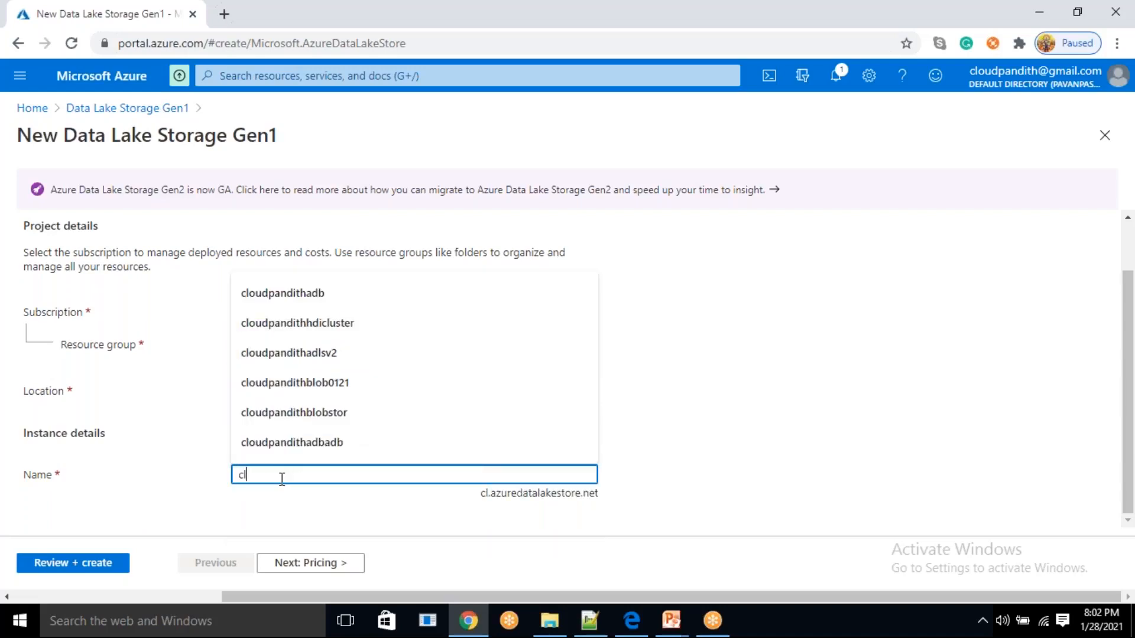
pyautogui.write('oudpandithadlsgen1')
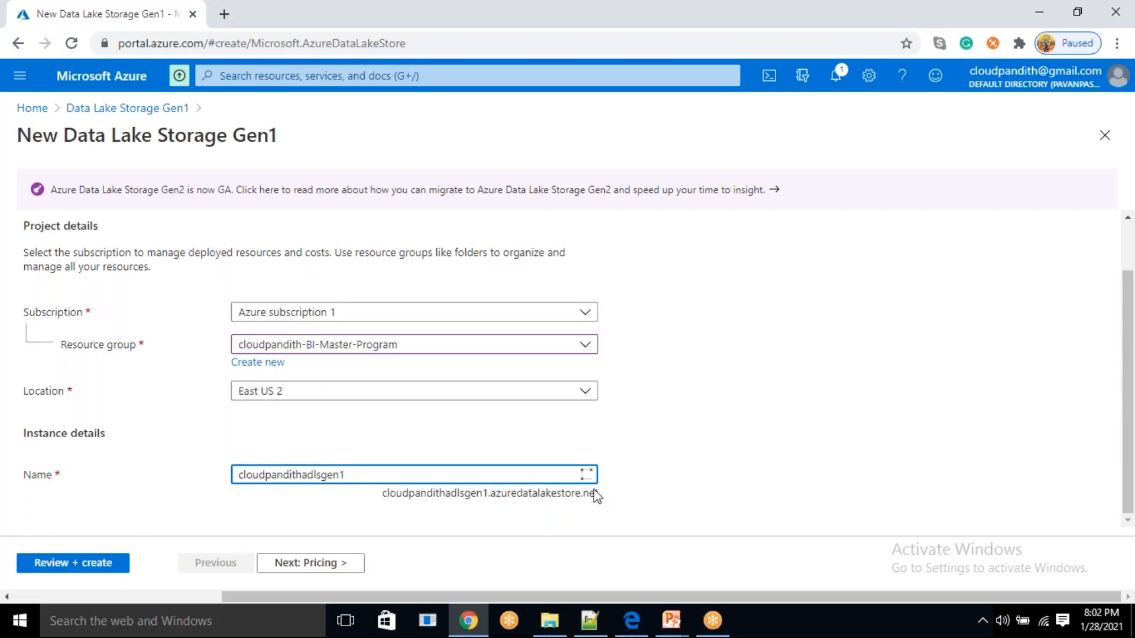
pyautogui.click(745, 440)
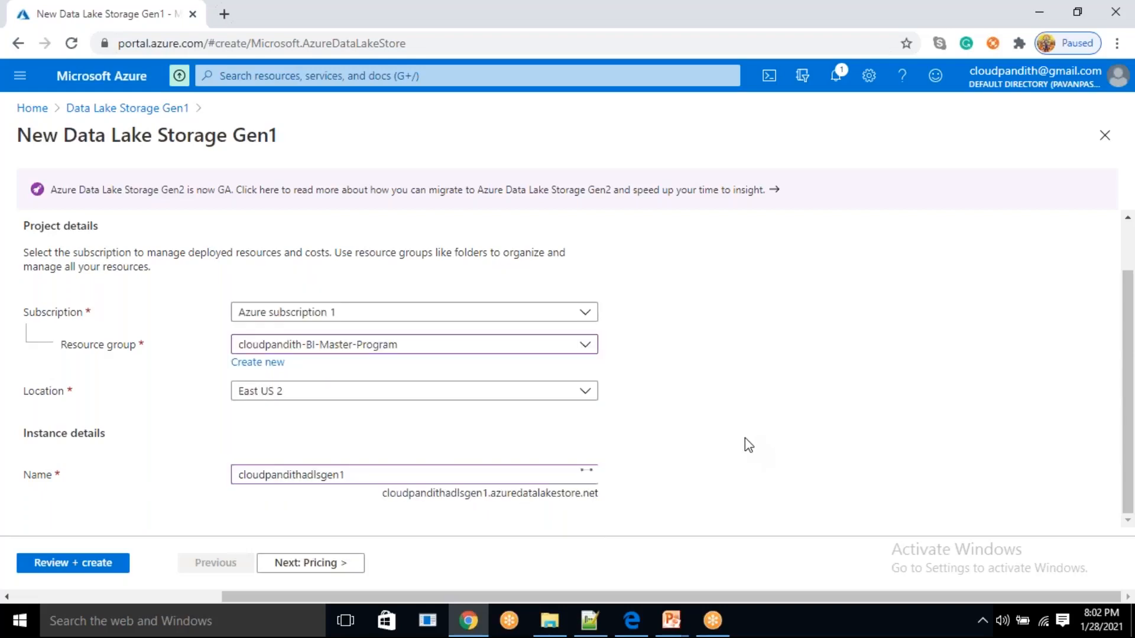
# Review the storage account's settings and submit it for creation
pyautogui.scroll(2, 305, 491)
pyautogui.scroll(-2, 305, 493)
pyautogui.click(99, 571)
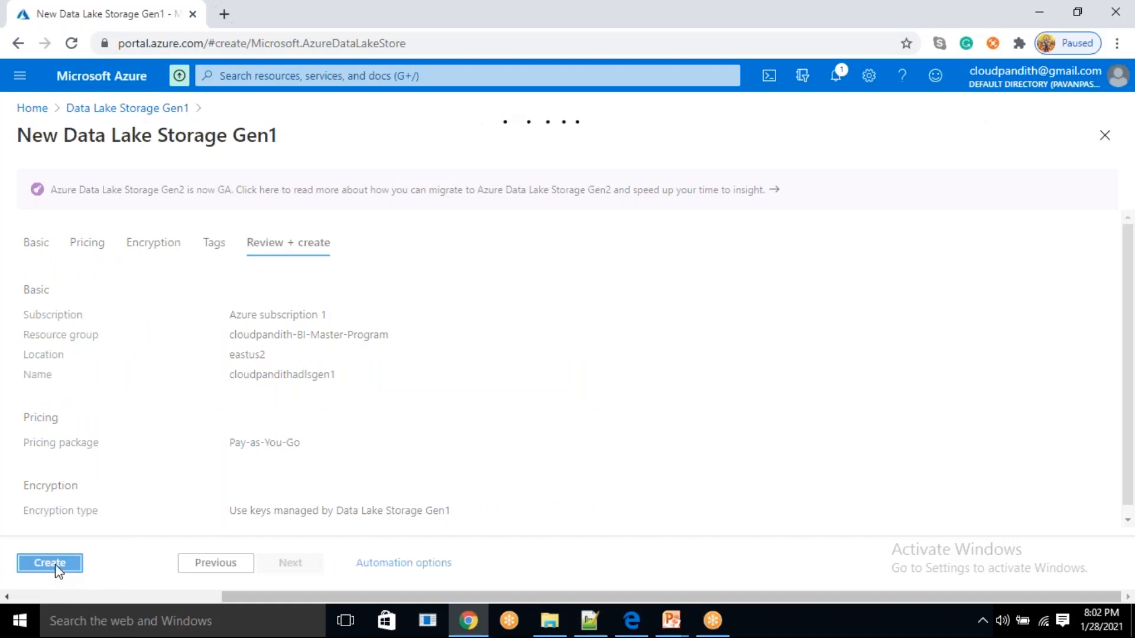
pyautogui.click(54, 565)
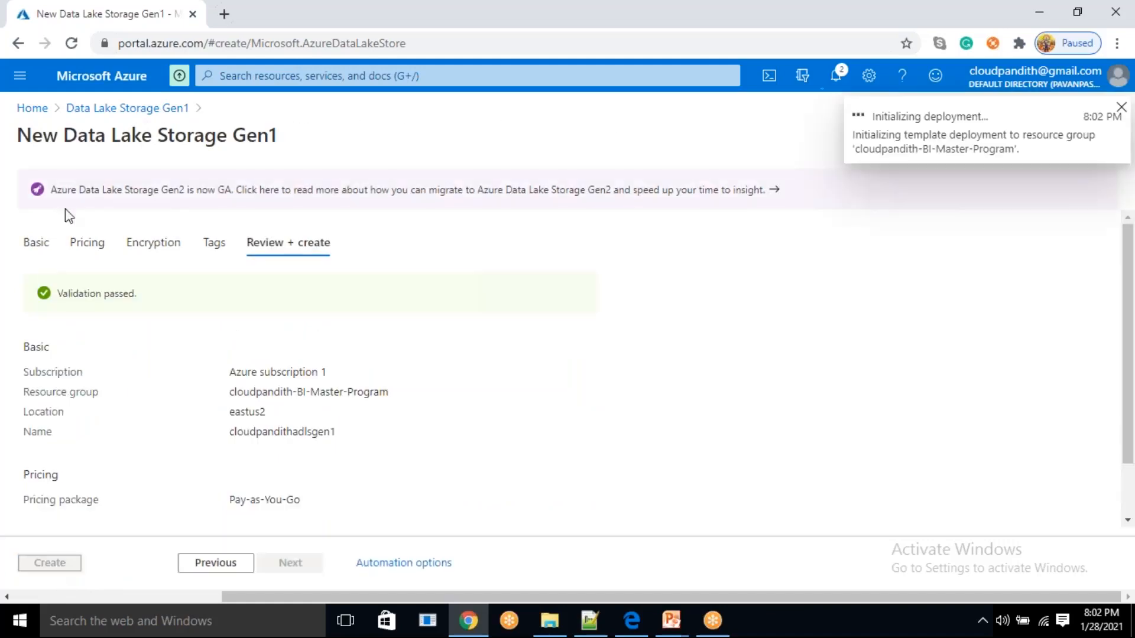
# Open the Azure portal home page in a second browser tab and check the storage deployment's progress in the first one
pyautogui.click(224, 13)
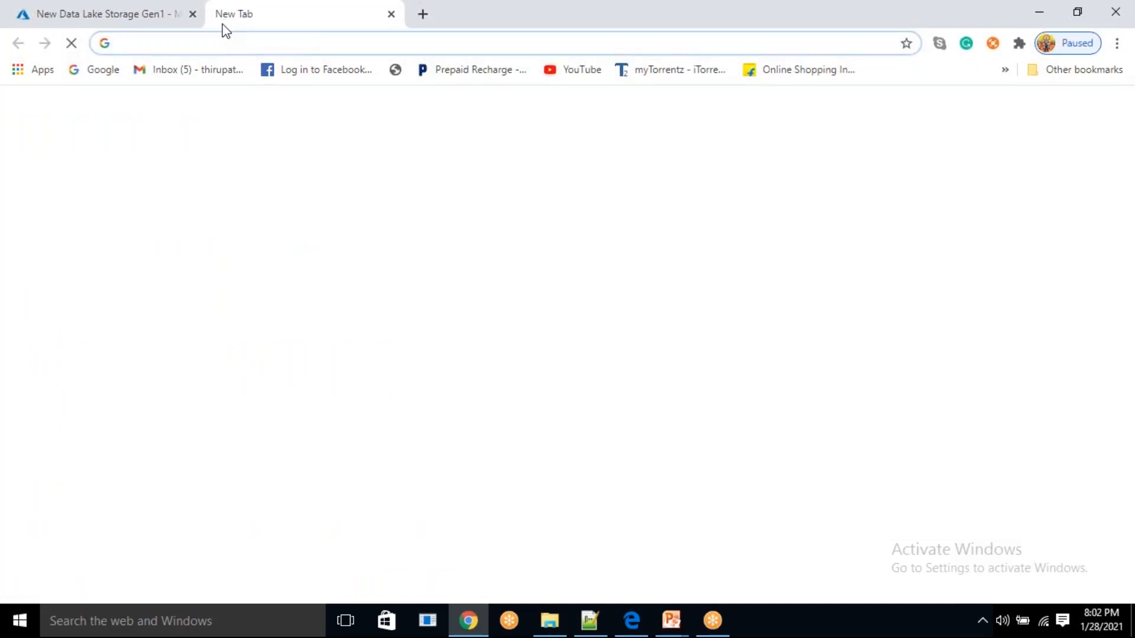
pyautogui.write('porta')
pyautogui.press('Return')
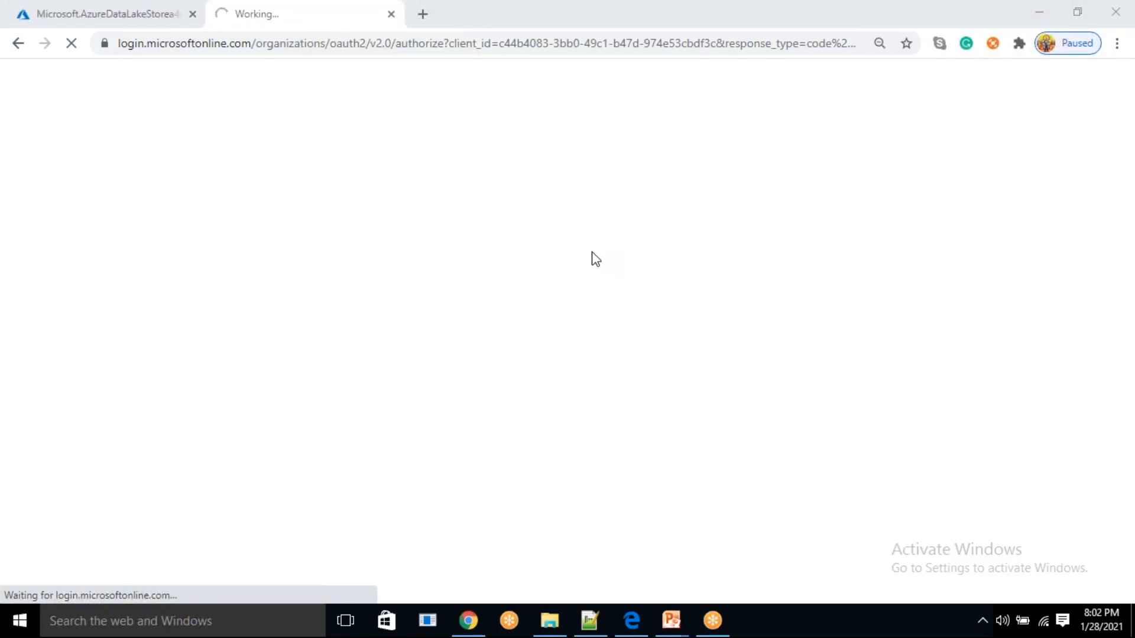
pyautogui.click(177, 11)
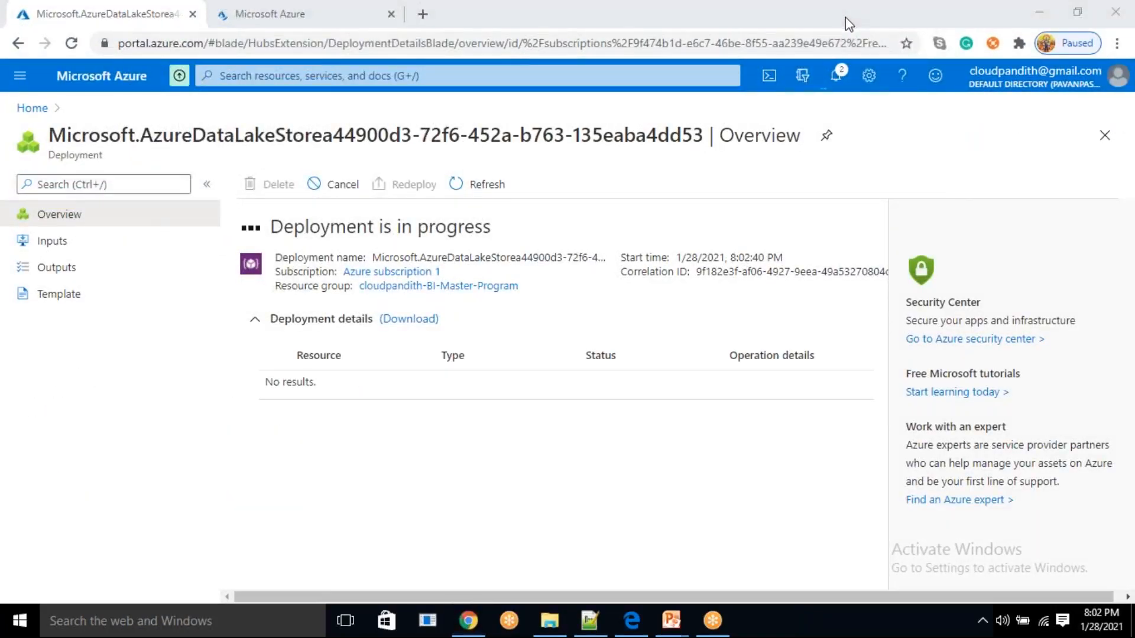
pyautogui.click(326, 16)
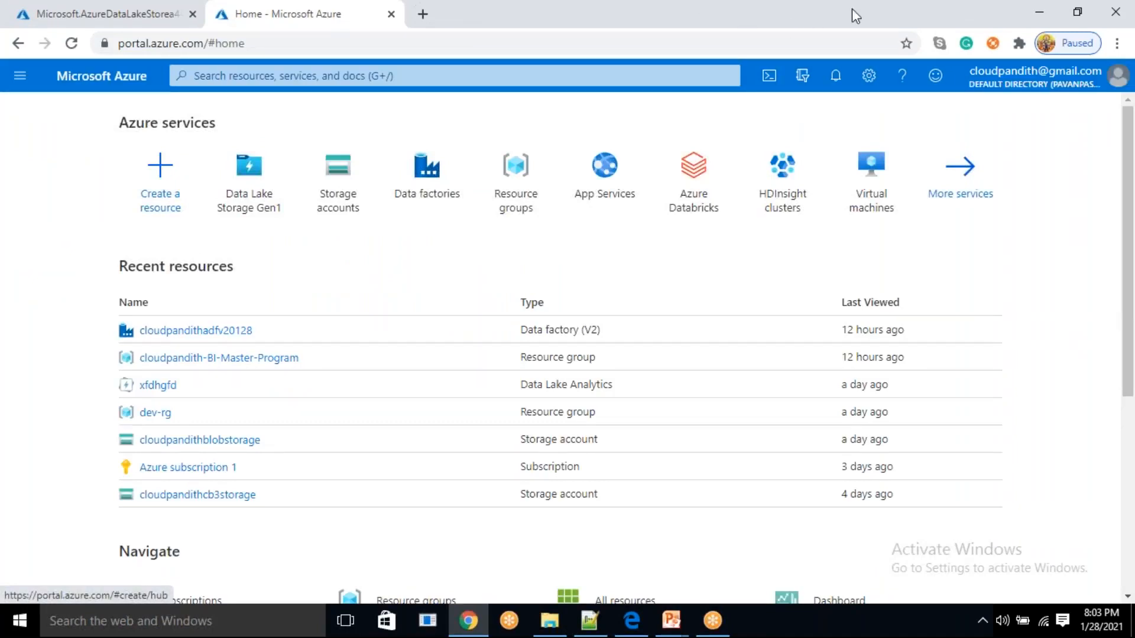
# Search the portal for Data Lake Analytics, open the service and start adding a new account
pyautogui.click(313, 71)
pyautogui.write('d')
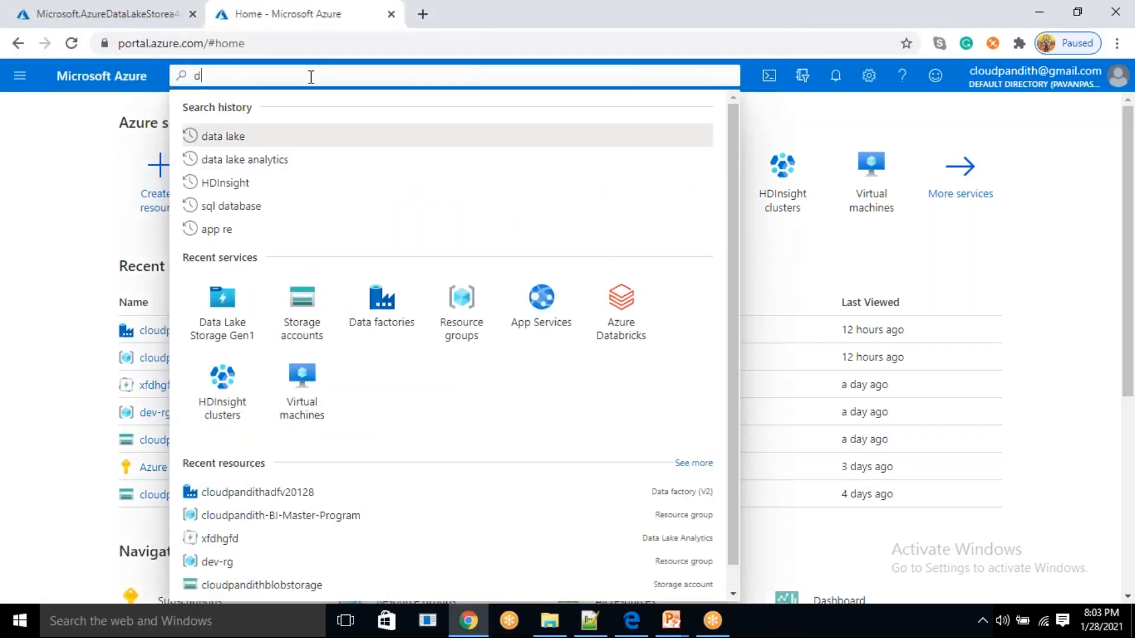
pyautogui.write('ata lake analyt')
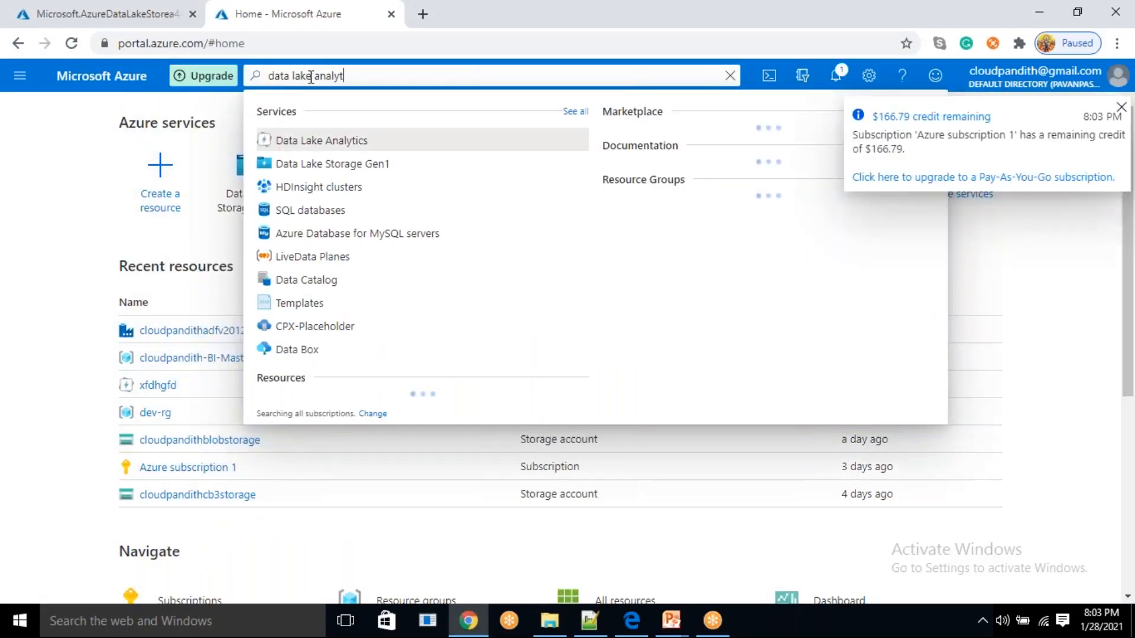
pyautogui.click(343, 141)
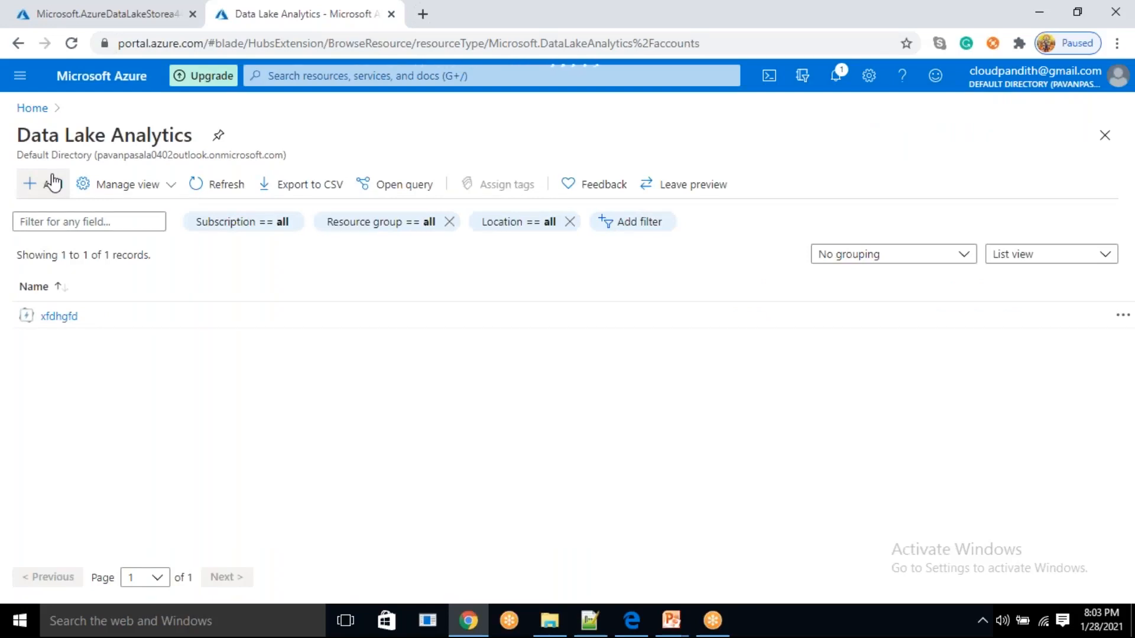
pyautogui.click(52, 184)
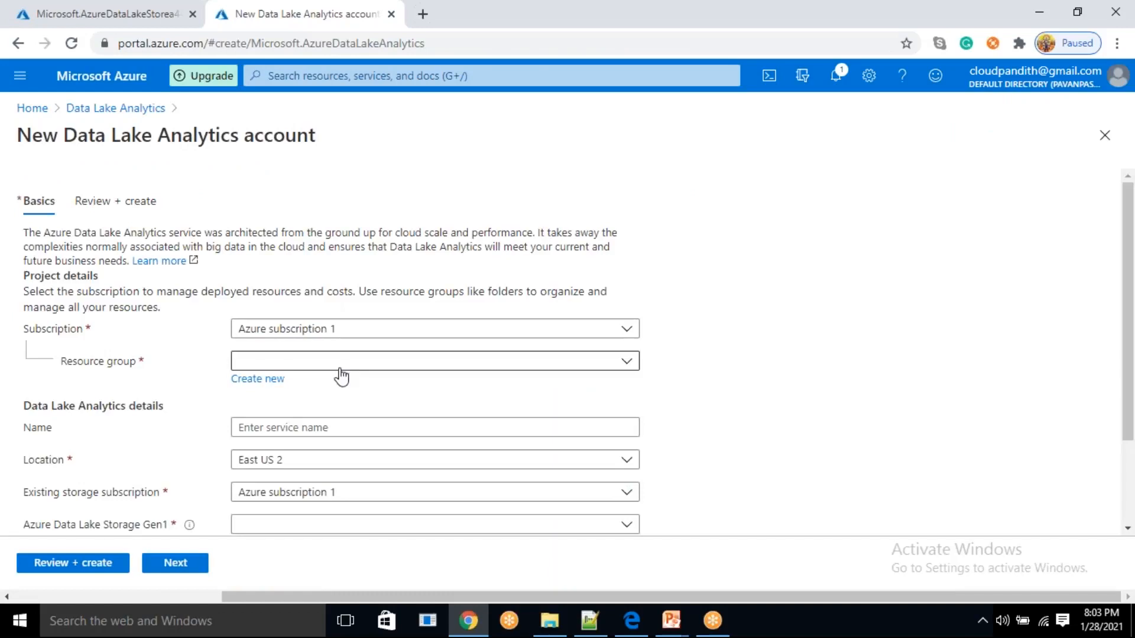
# Assign the analytics account to the resource group cloudpandith-BI-Master-Program and name it cloudpandithadla
pyautogui.click(329, 366)
pyautogui.click(304, 414)
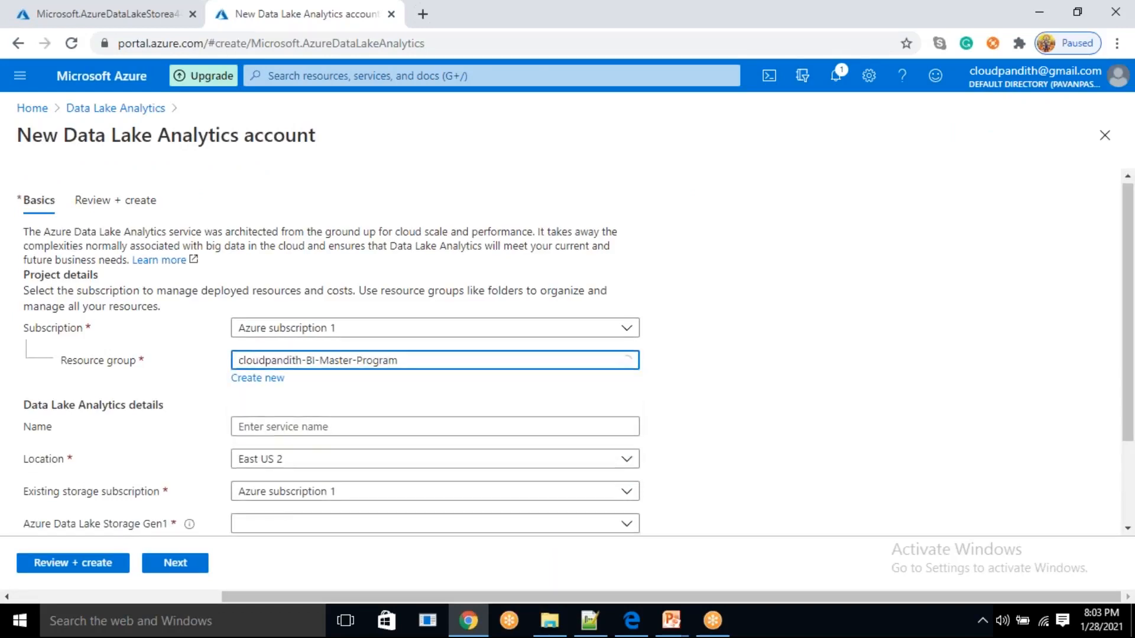
pyautogui.scroll(-2, 435, 355)
pyautogui.click(287, 314)
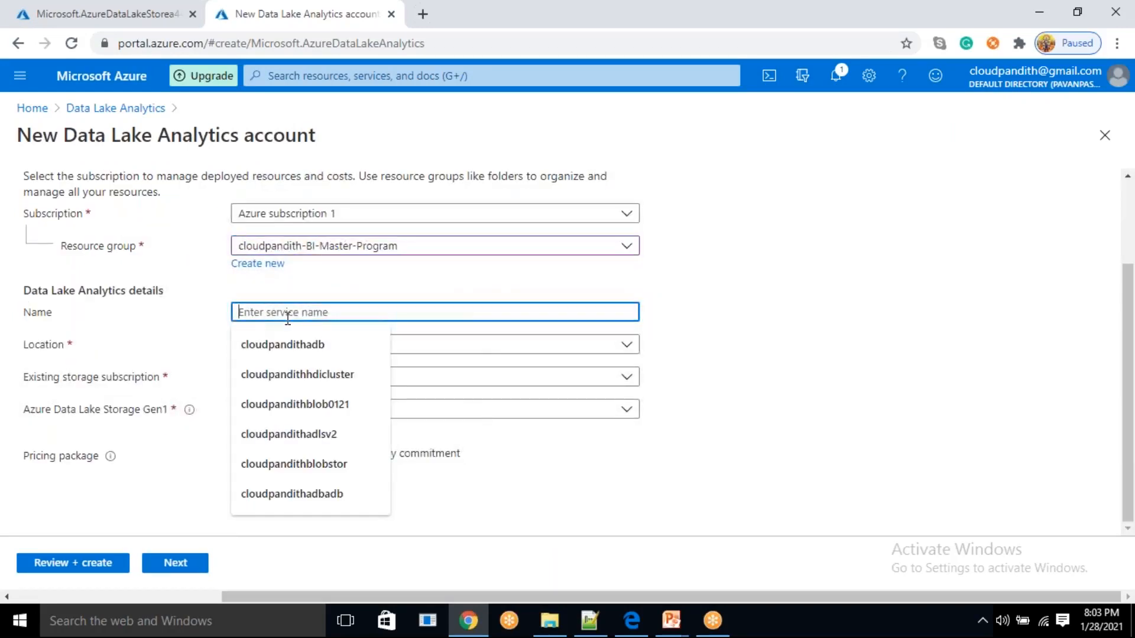
pyautogui.write('cloudpandith')
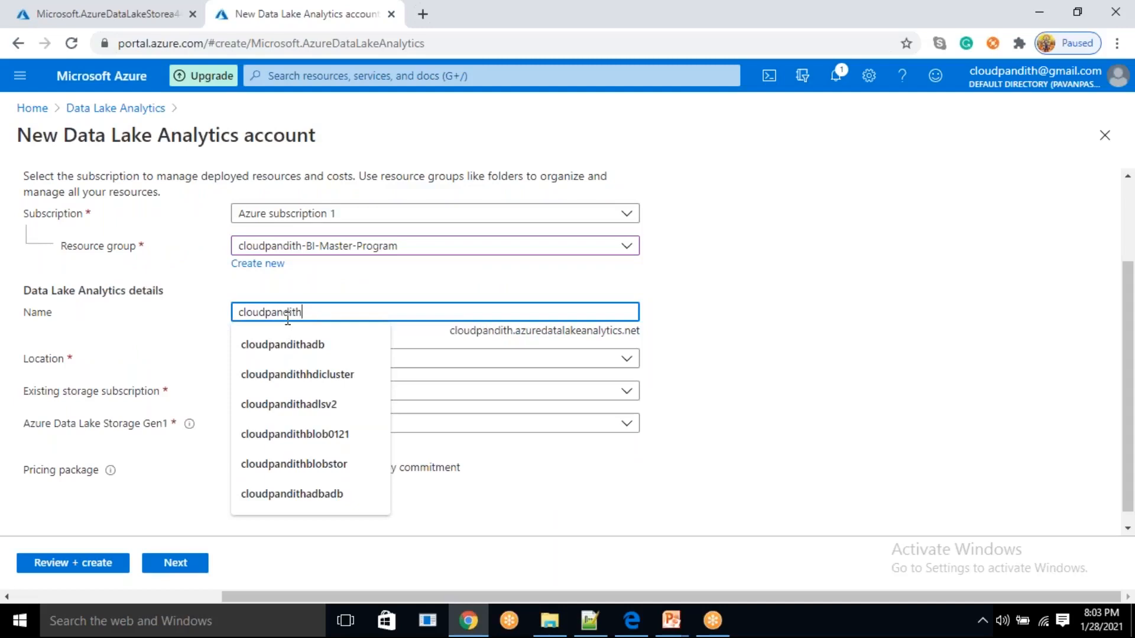
pyautogui.write('adla')
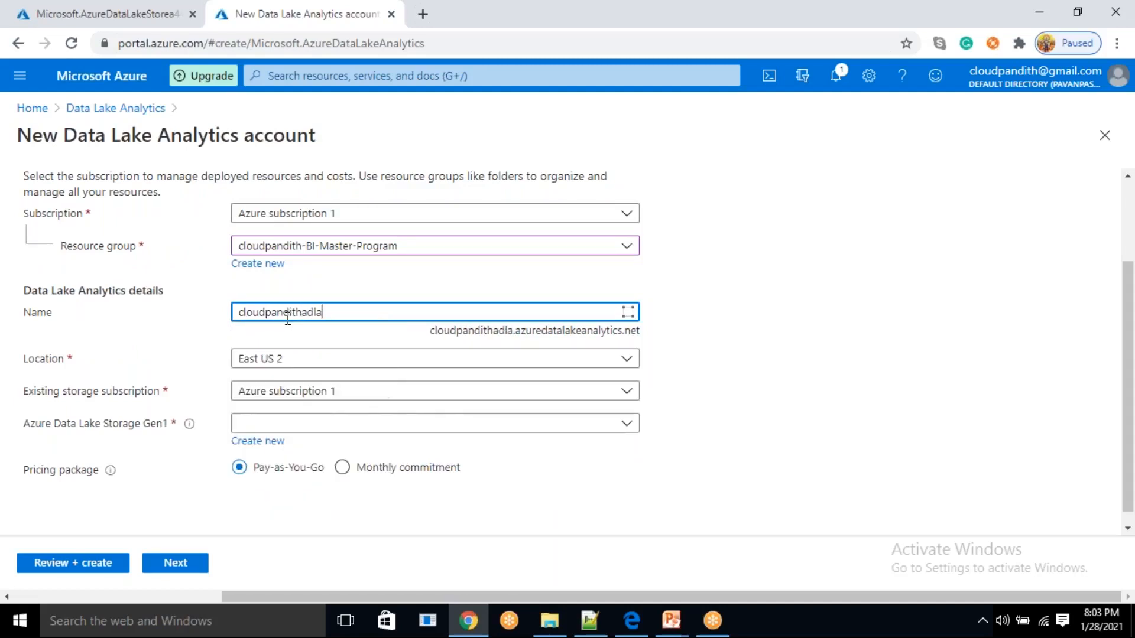
pyautogui.click(736, 313)
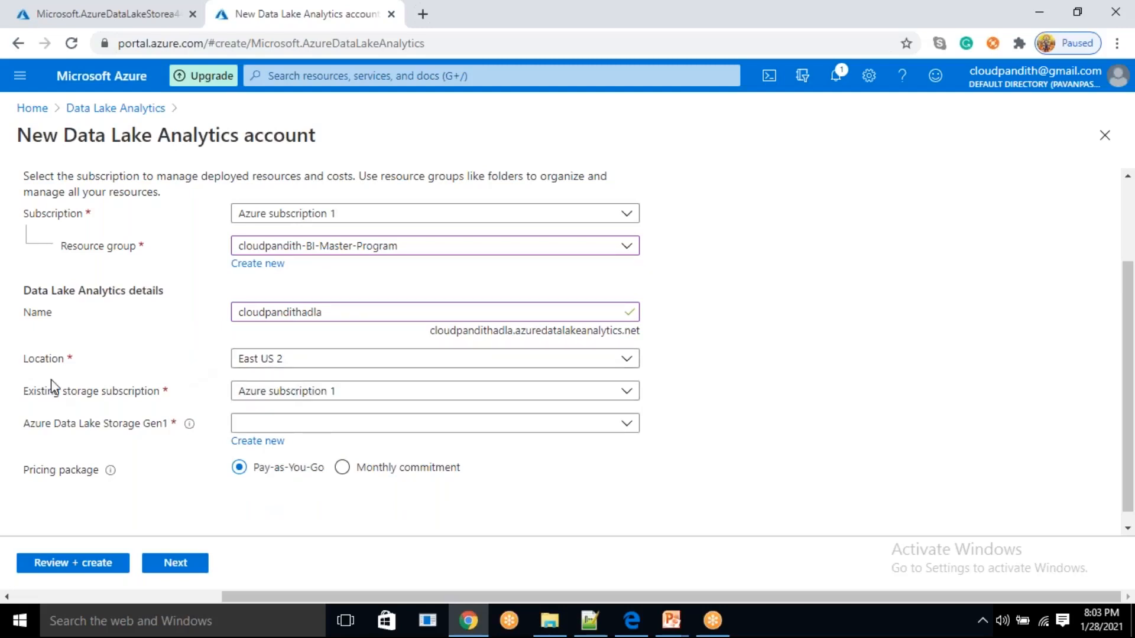
# Choose cloudpandithadlsgen1 as the analytics account's Data Lake Storage Gen1 source, then review and create the account
pyautogui.click(350, 428)
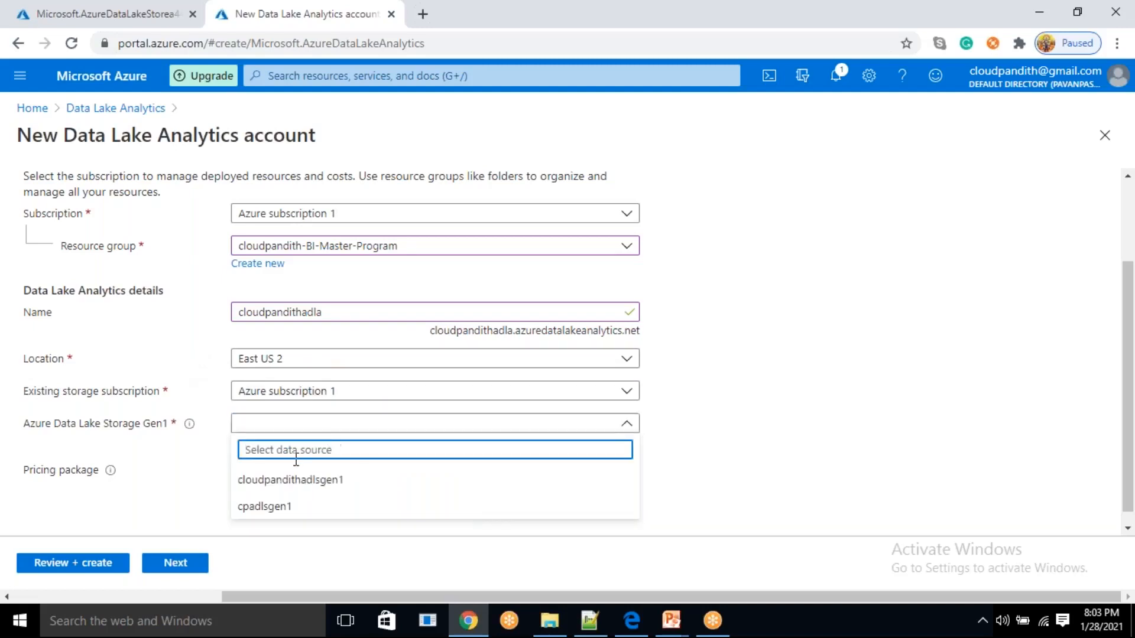
pyautogui.click(274, 489)
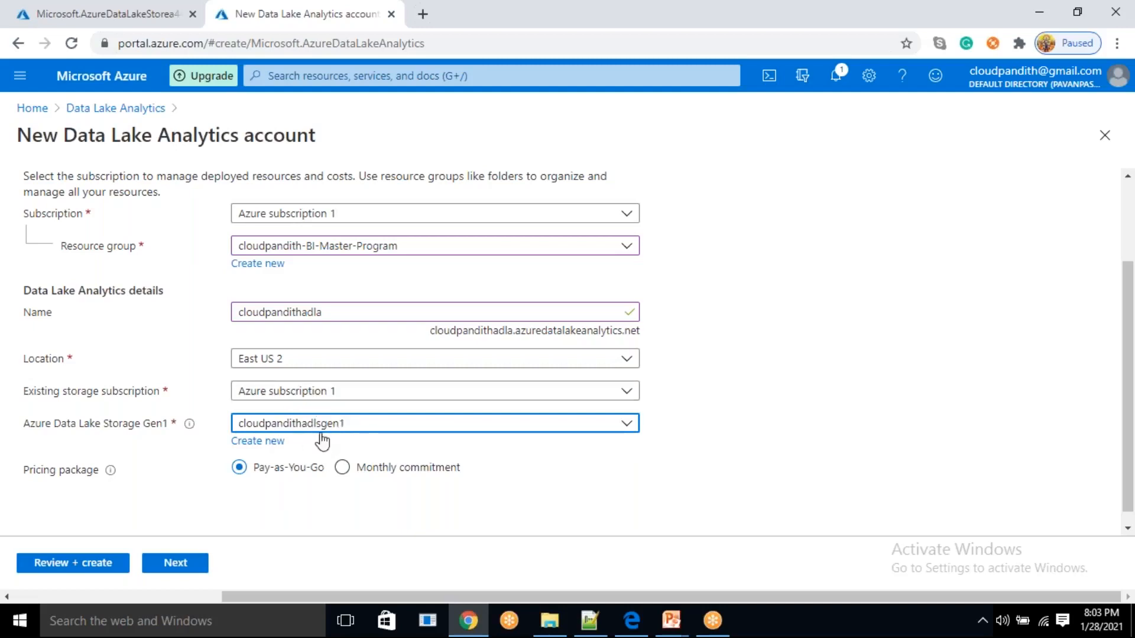
pyautogui.click(86, 565)
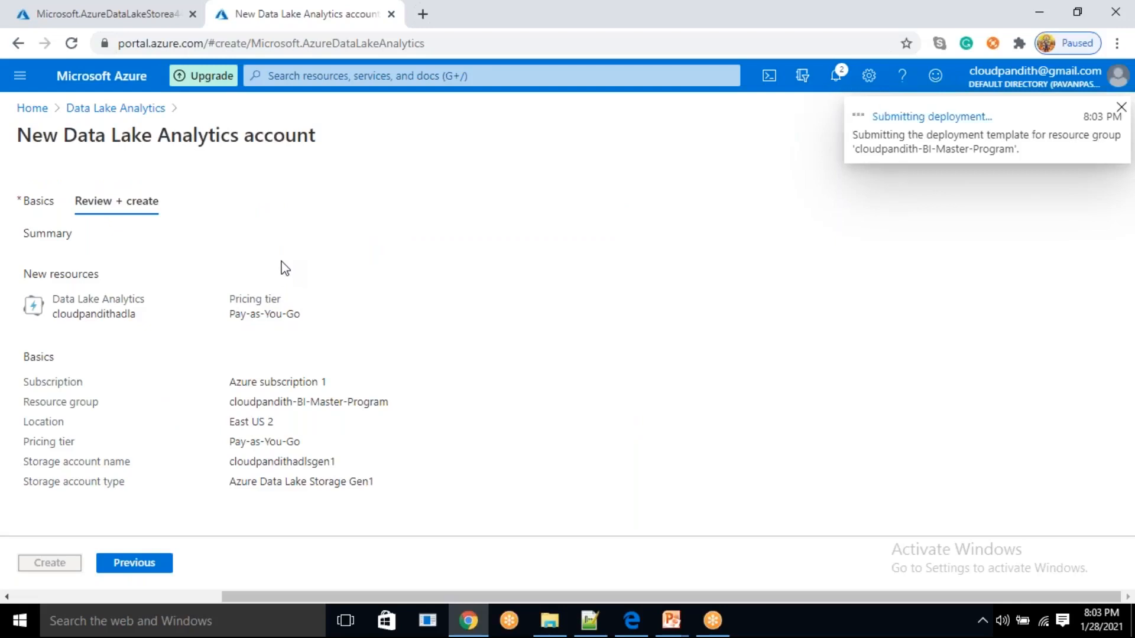
# Switch to Notepad++ and save the unsaved comma-separated customer data as usqldata in the set-comma folder
pyautogui.click(593, 616)
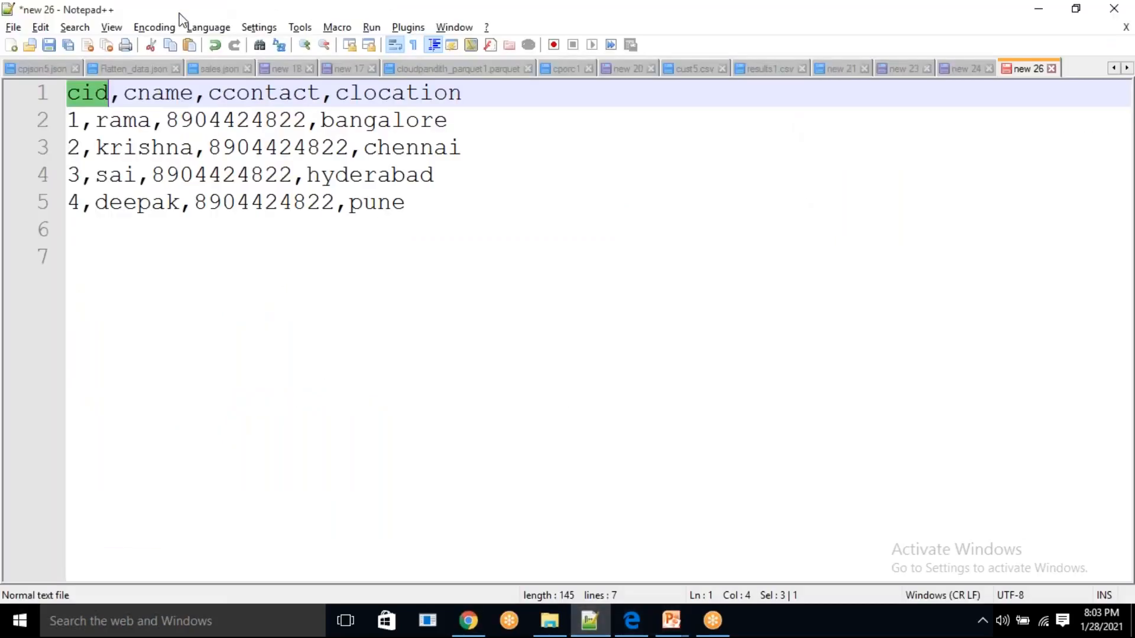
pyautogui.click(13, 28)
pyautogui.click(54, 173)
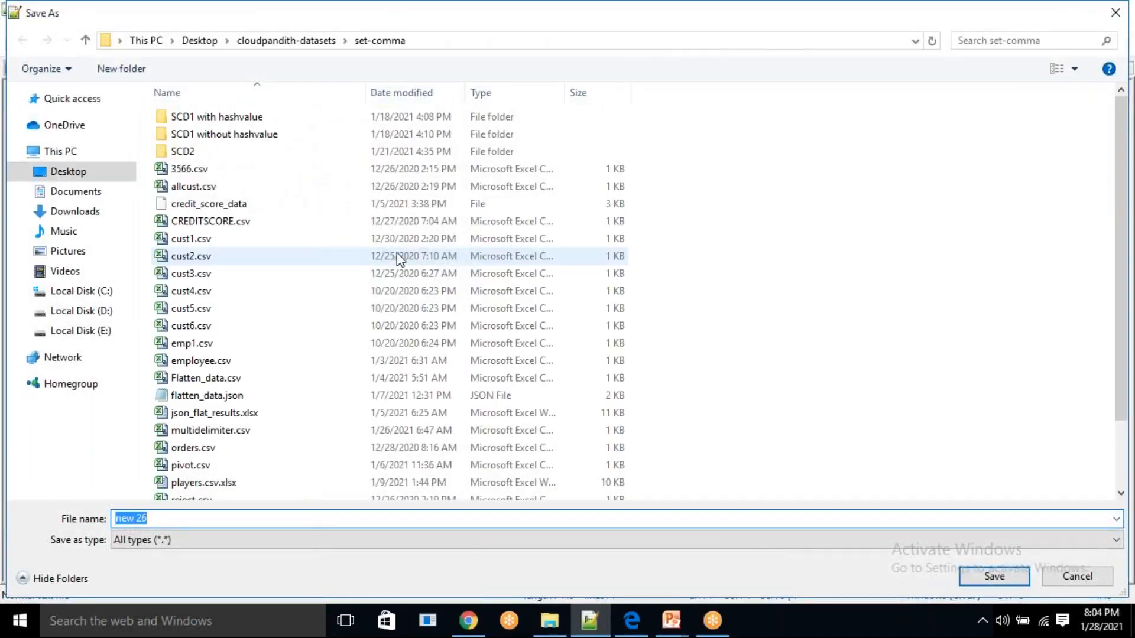
pyautogui.press('BackSpace')
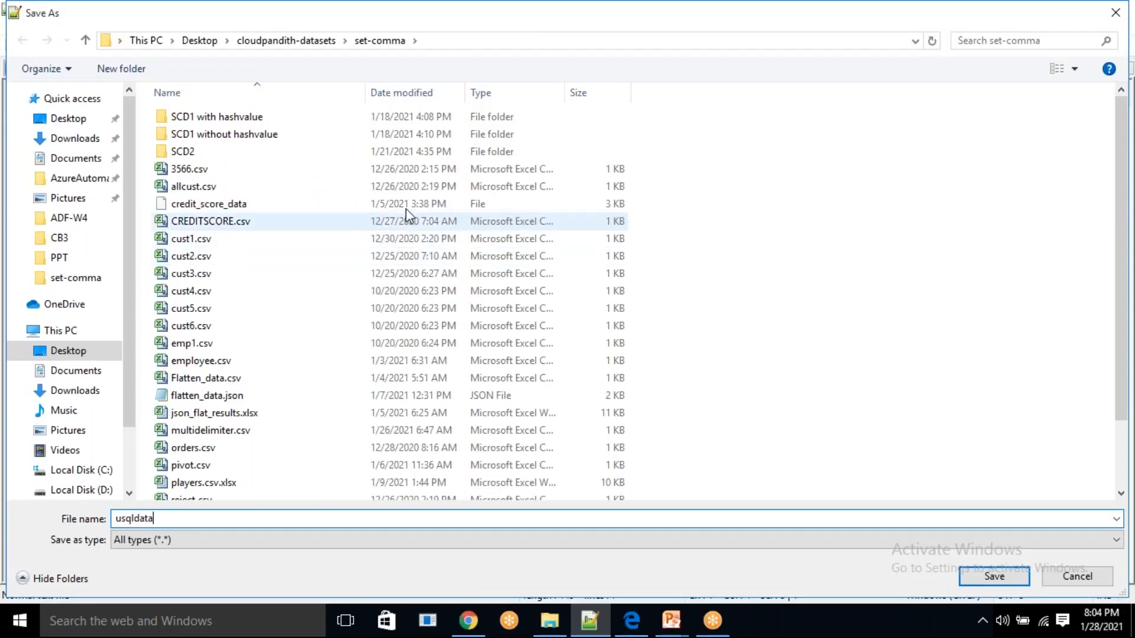
pyautogui.click(995, 577)
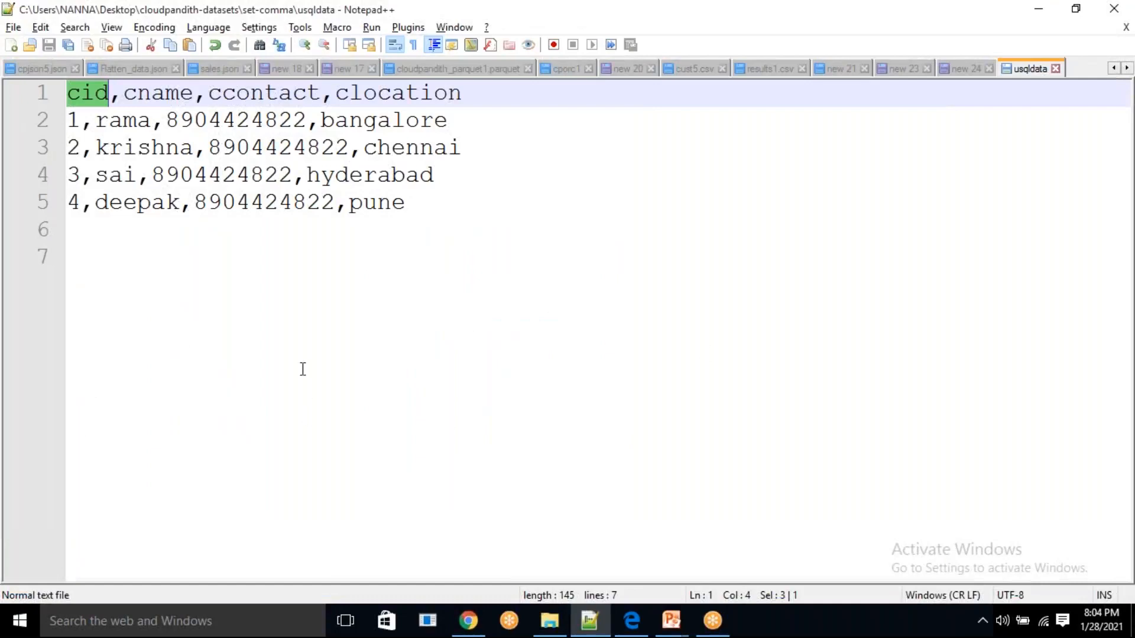
# Save the customer data under the name usqldata.csv in the set-comma folder
pyautogui.click(11, 28)
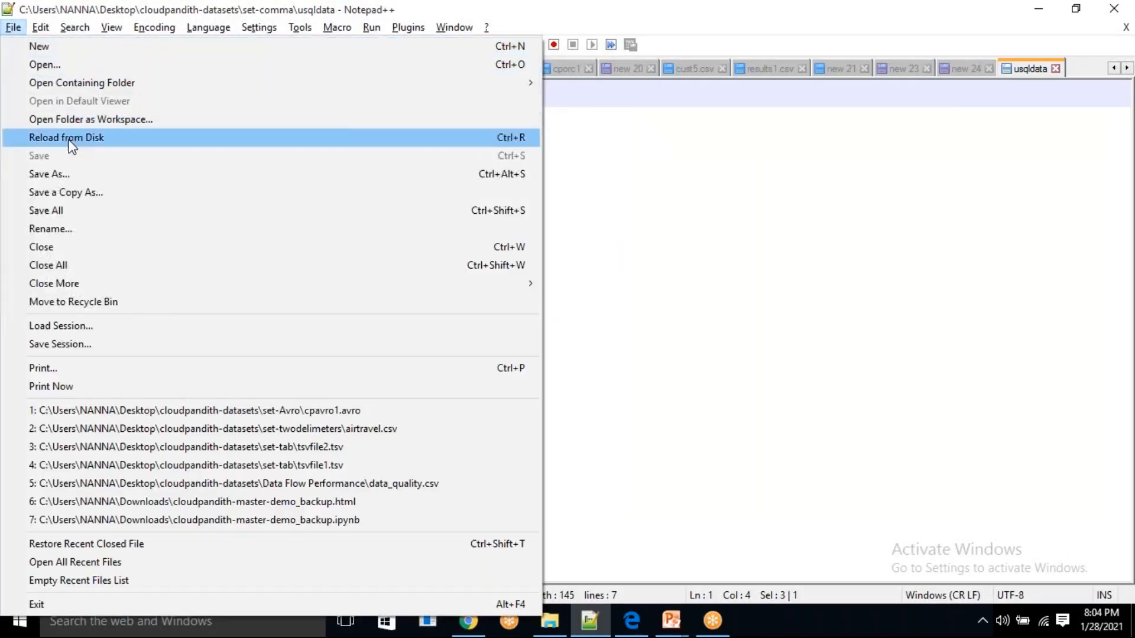
pyautogui.click(77, 172)
pyautogui.press('Right')
pyautogui.write('.csv')
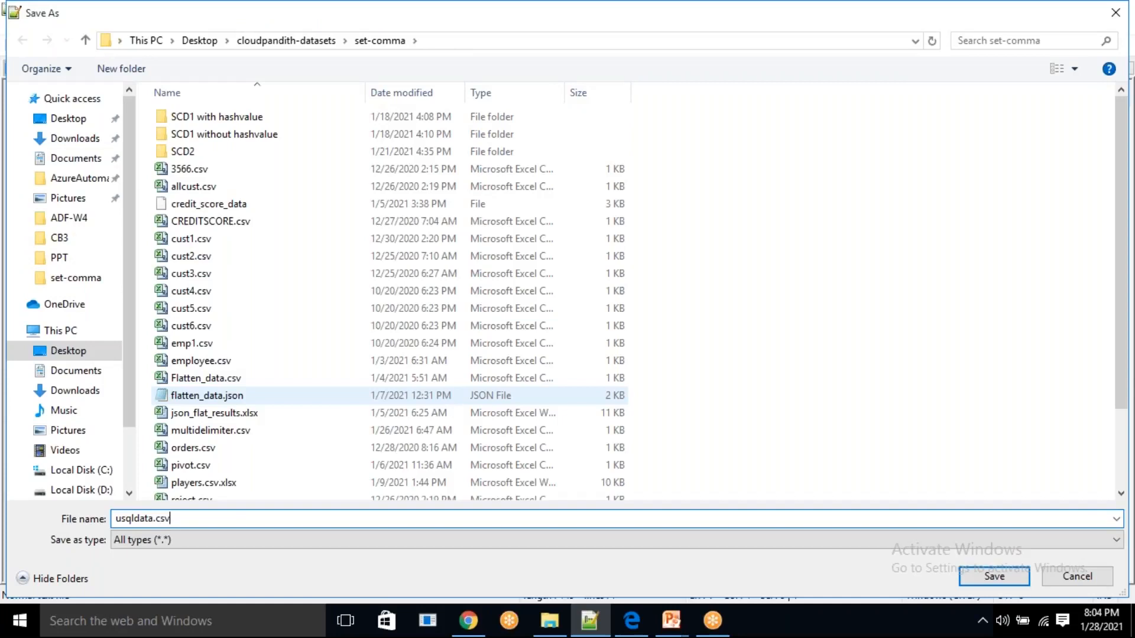
pyautogui.press('Return')
pyautogui.click(545, 332)
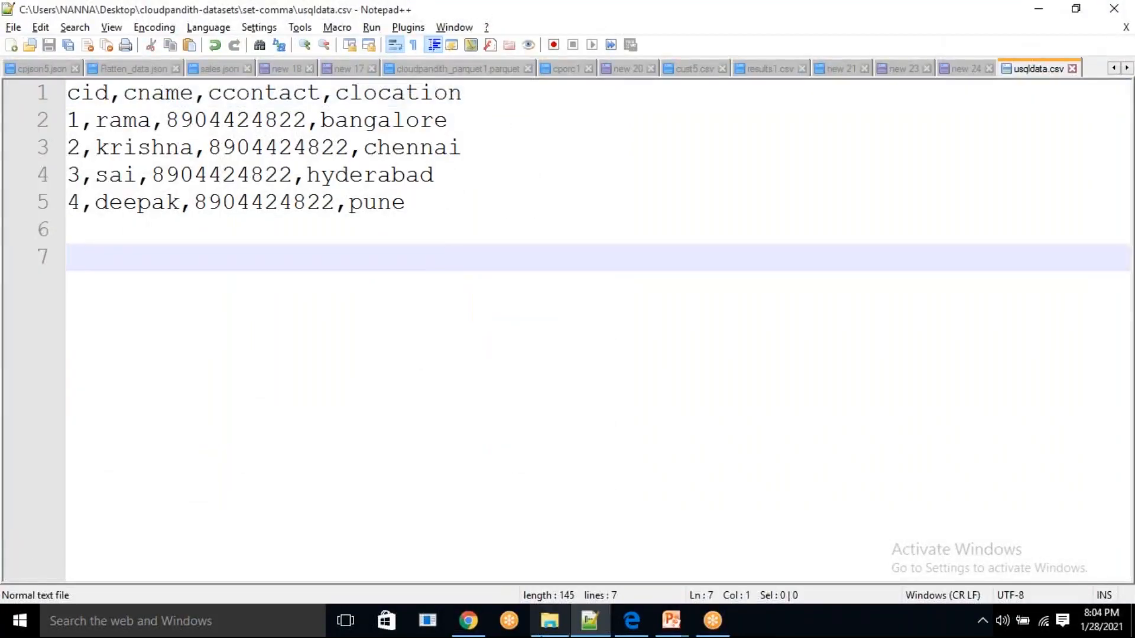
# Switch to Chrome, go to the deployed cloudpandithadlsgen1 storage account and open its Data explorer
pyautogui.click(469, 621)
pyautogui.click(79, 13)
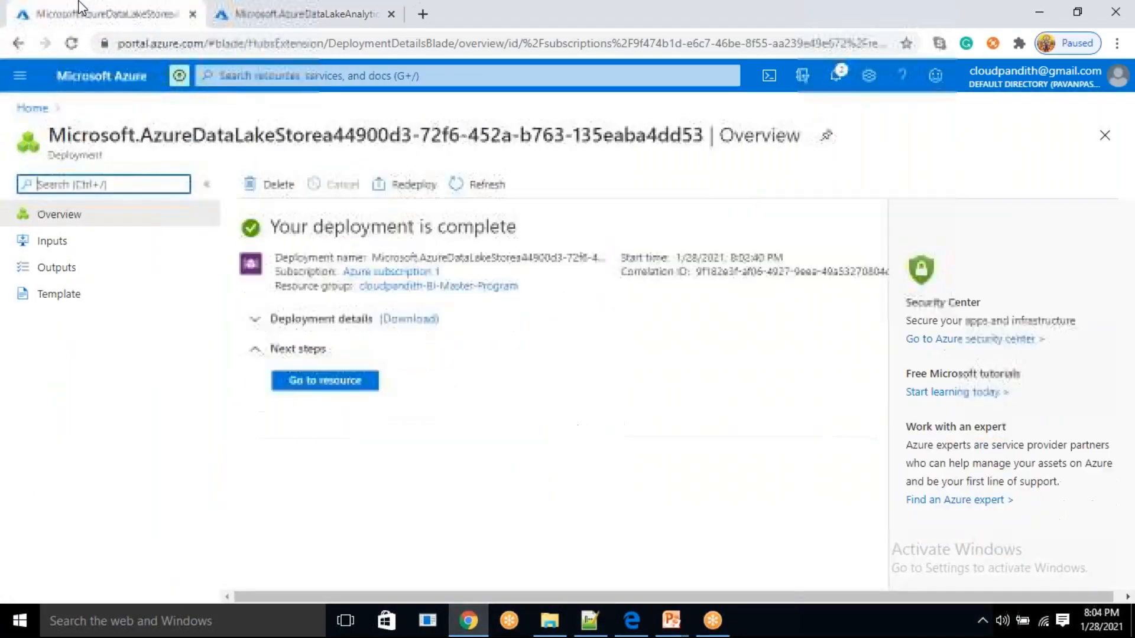
pyautogui.click(351, 383)
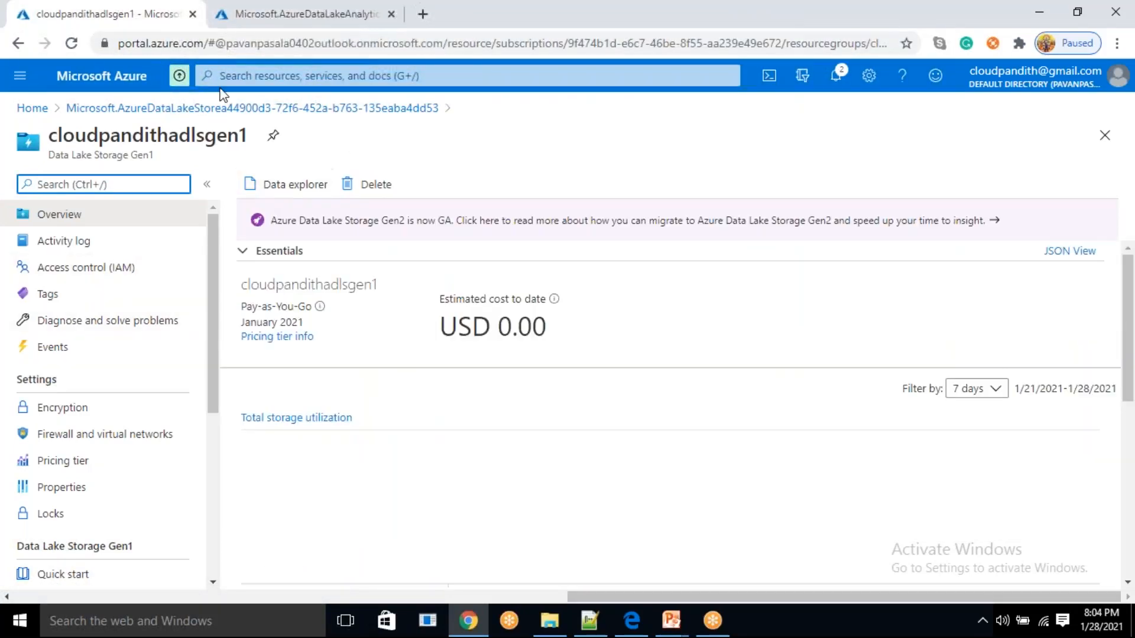
pyautogui.click(305, 188)
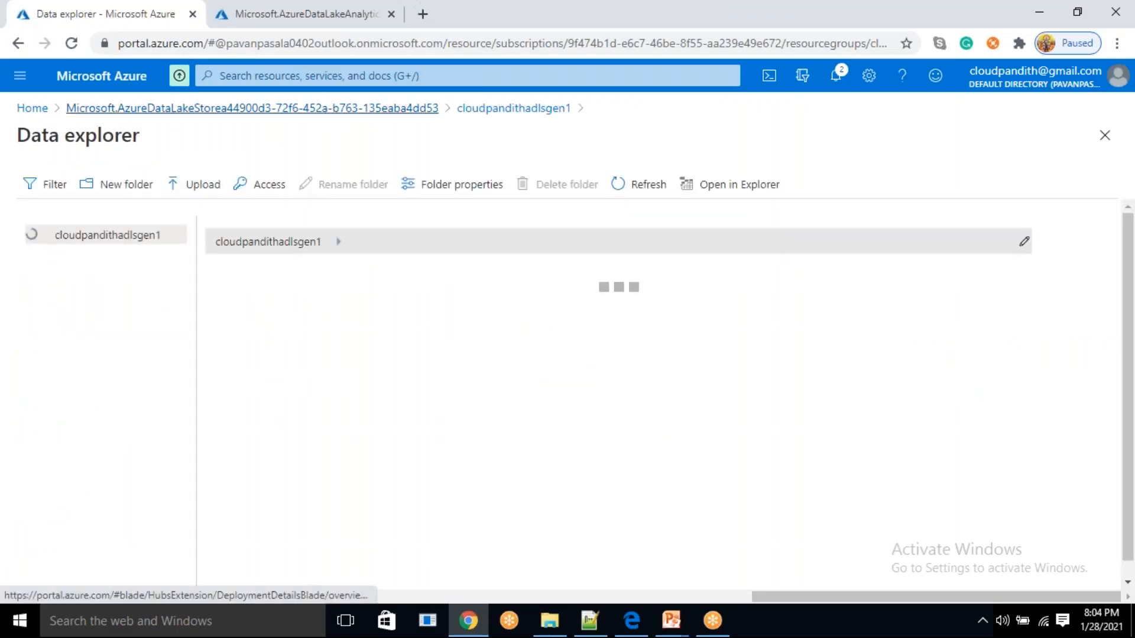
pyautogui.click(327, 110)
pyautogui.click(352, 392)
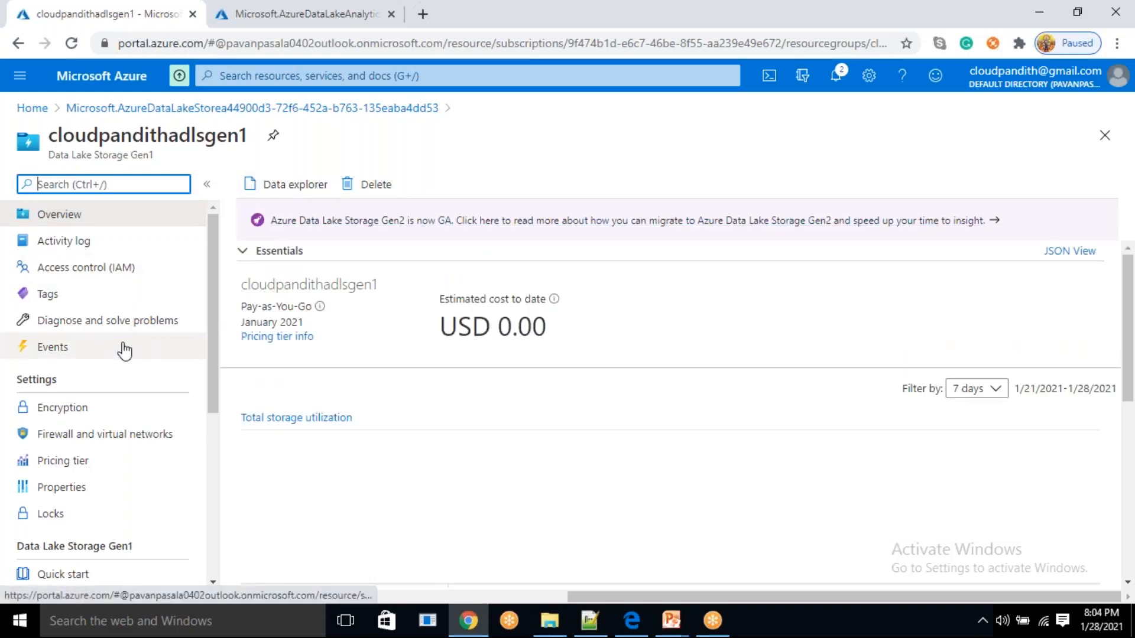
pyautogui.scroll(-1, 125, 355)
pyautogui.scroll(-1, 123, 353)
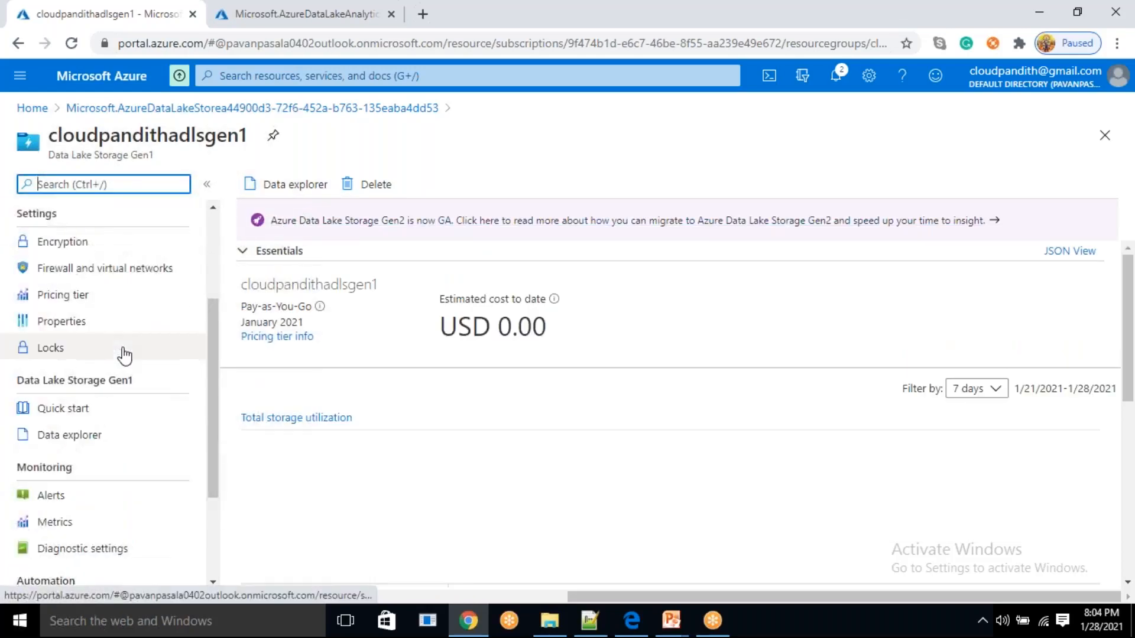
pyautogui.click(98, 438)
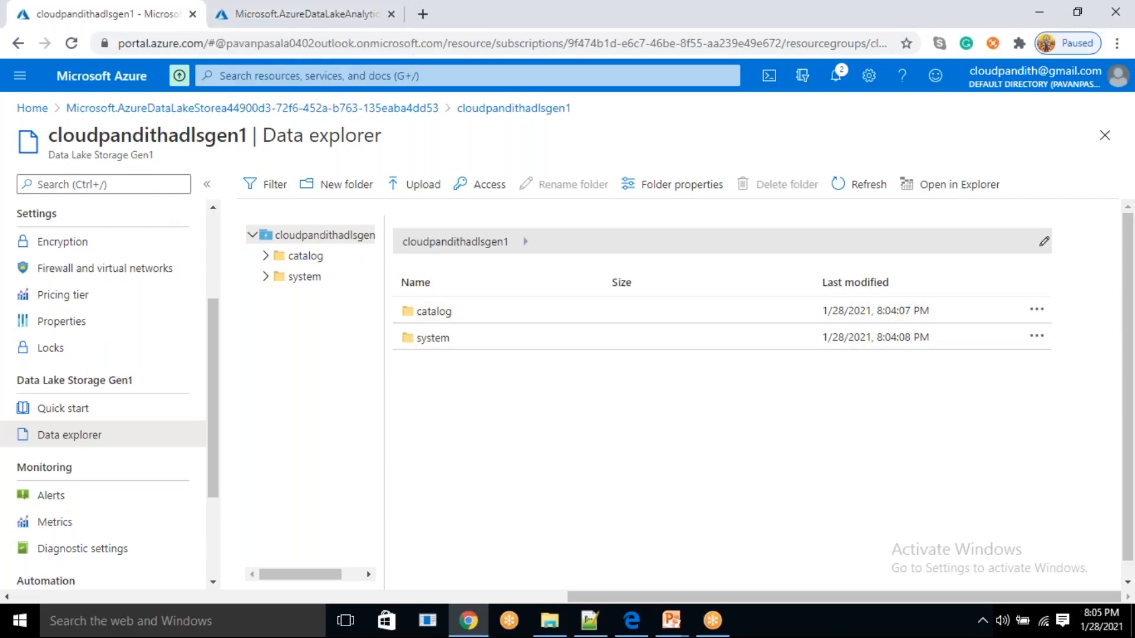
# Create a folder named cloudpandithdata in the root of the cloudpandithadlsgen1 store
pyautogui.click(353, 188)
pyautogui.write('clo')
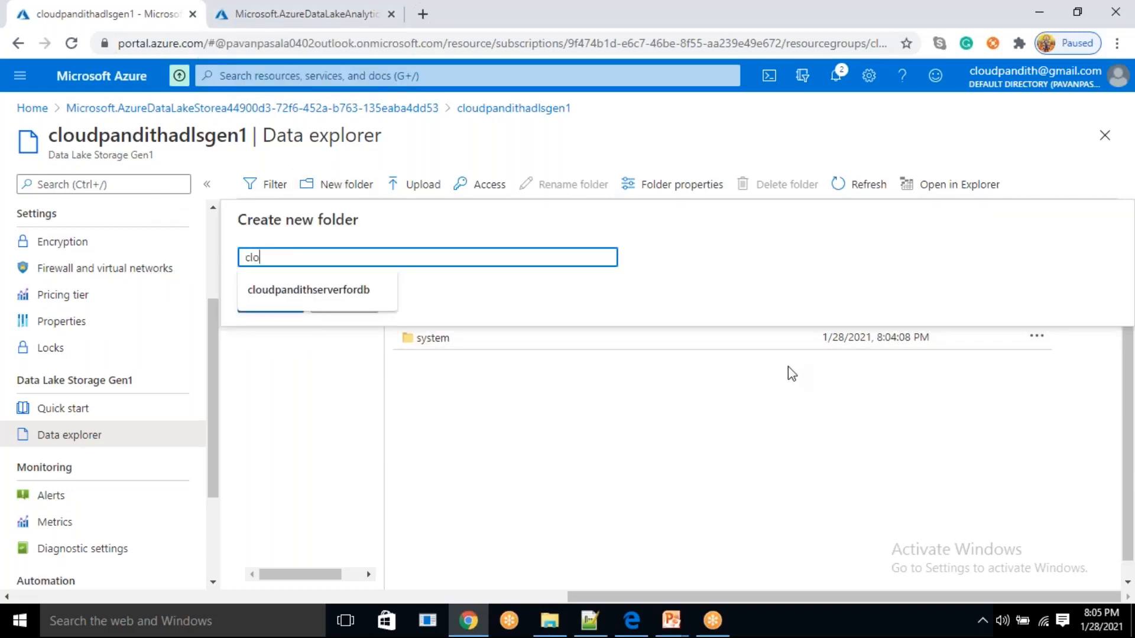
pyautogui.write('udpandithdata')
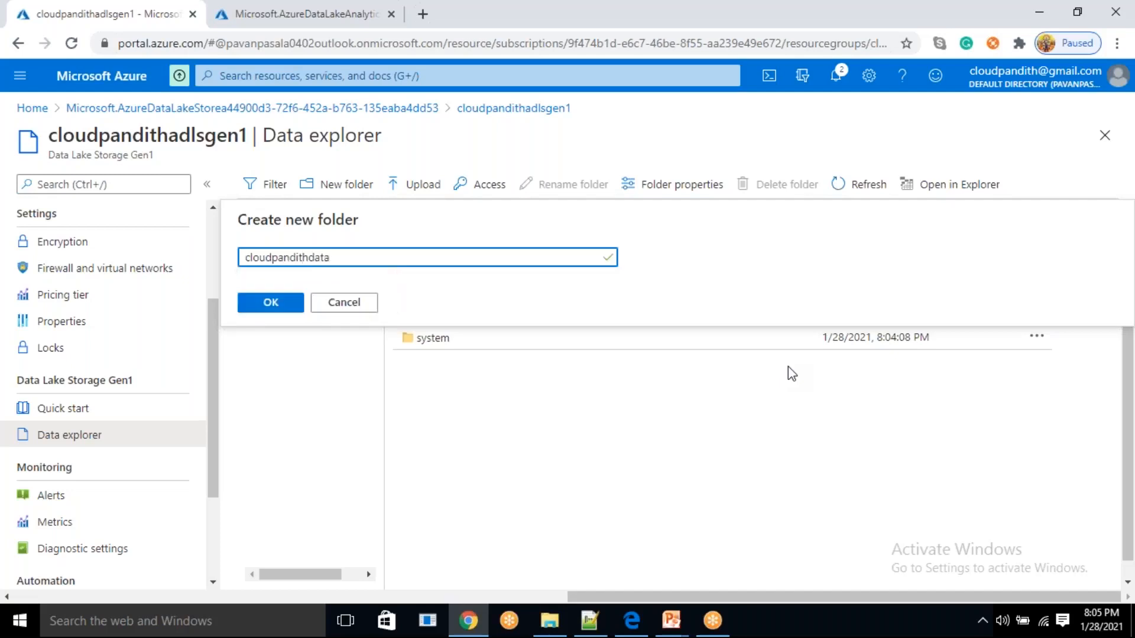
pyautogui.click(269, 302)
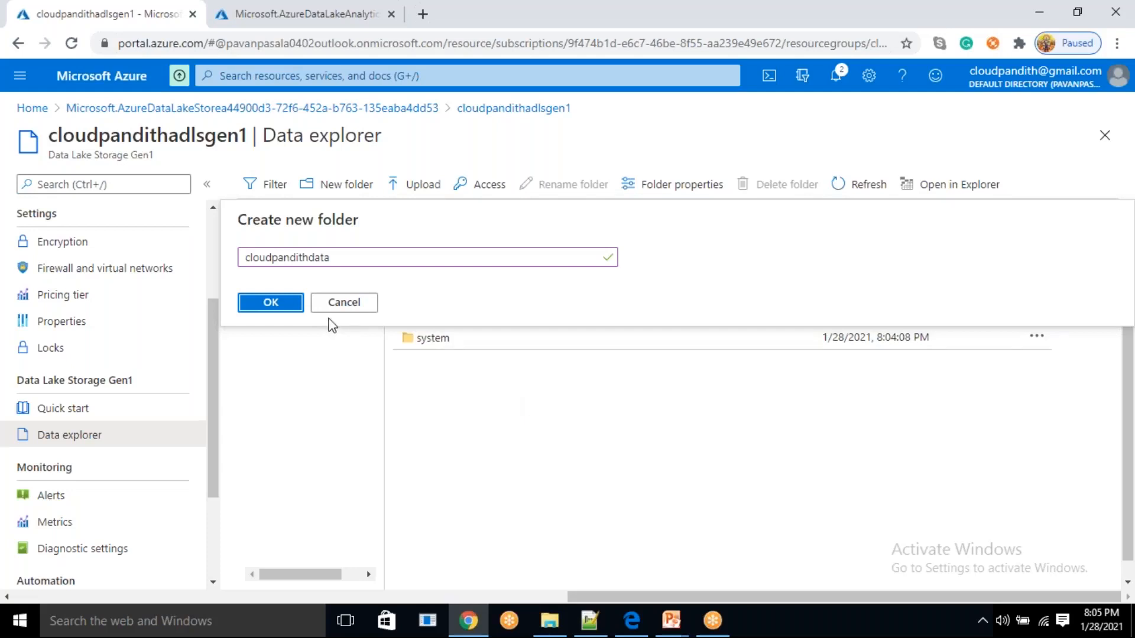
pyautogui.click(278, 313)
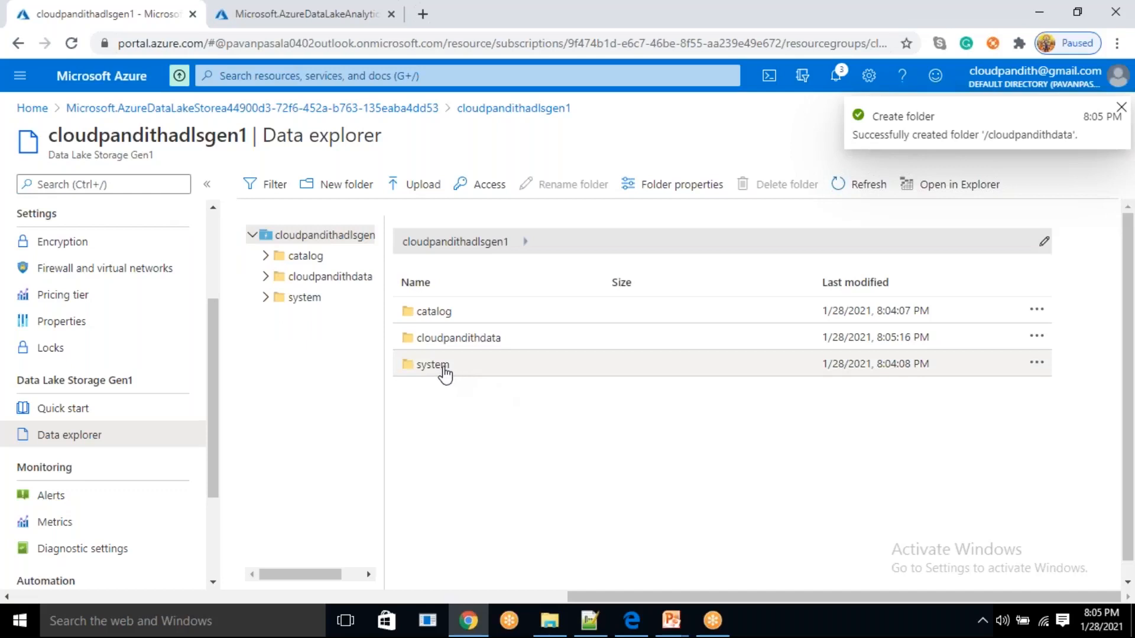
# Open the cloudpandithdata folder and create a subfolder named input in it
pyautogui.doubleClick(456, 338)
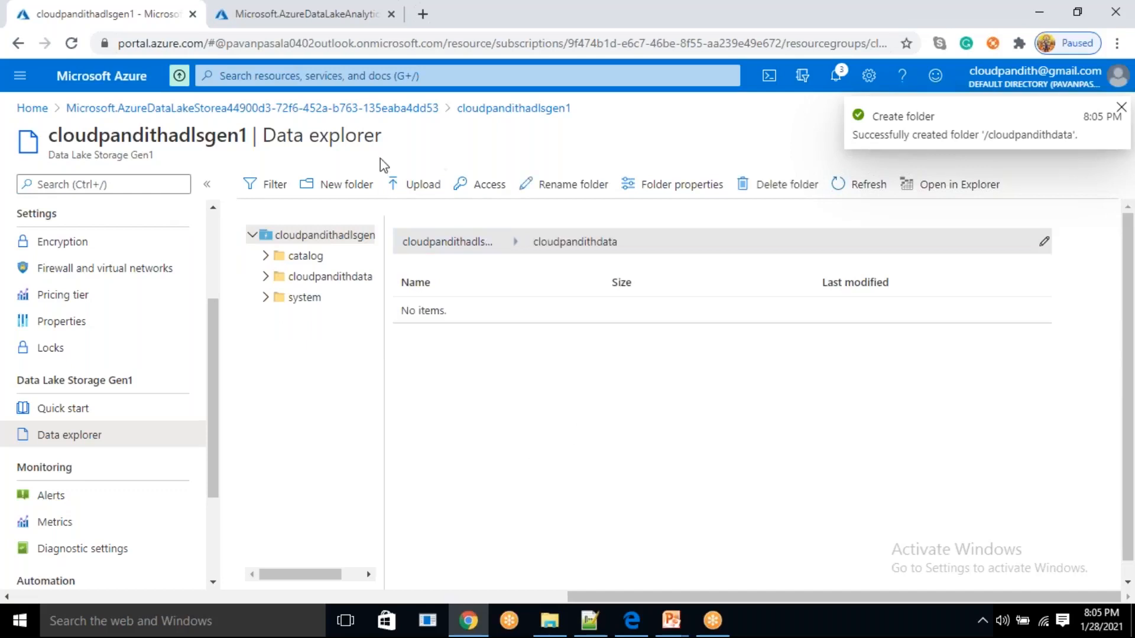
pyautogui.click(362, 187)
pyautogui.write('input')
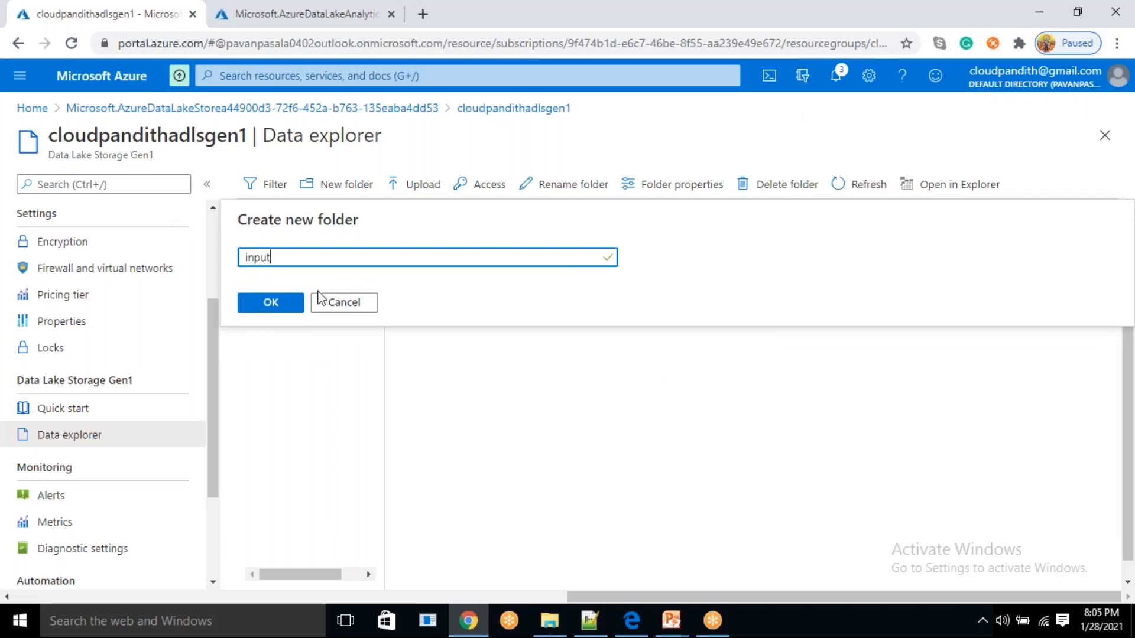
pyautogui.click(299, 302)
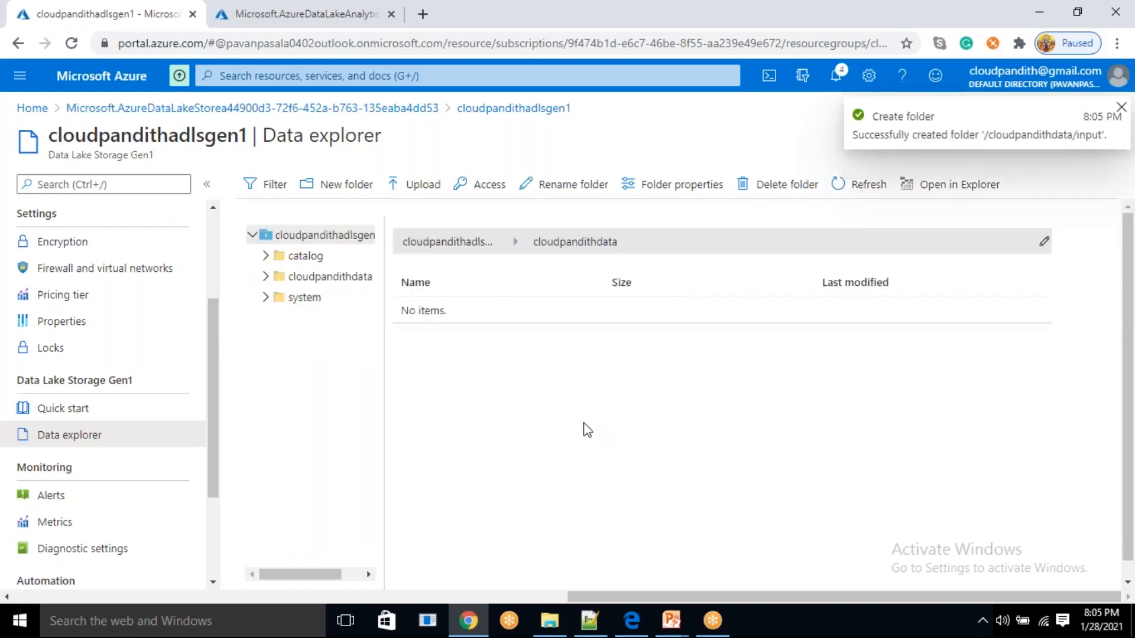
# Open the input folder and choose usqldata.csv from Desktop > cloudpandith-datasets > set-comma as the file to upload
pyautogui.click(464, 311)
pyautogui.click(406, 200)
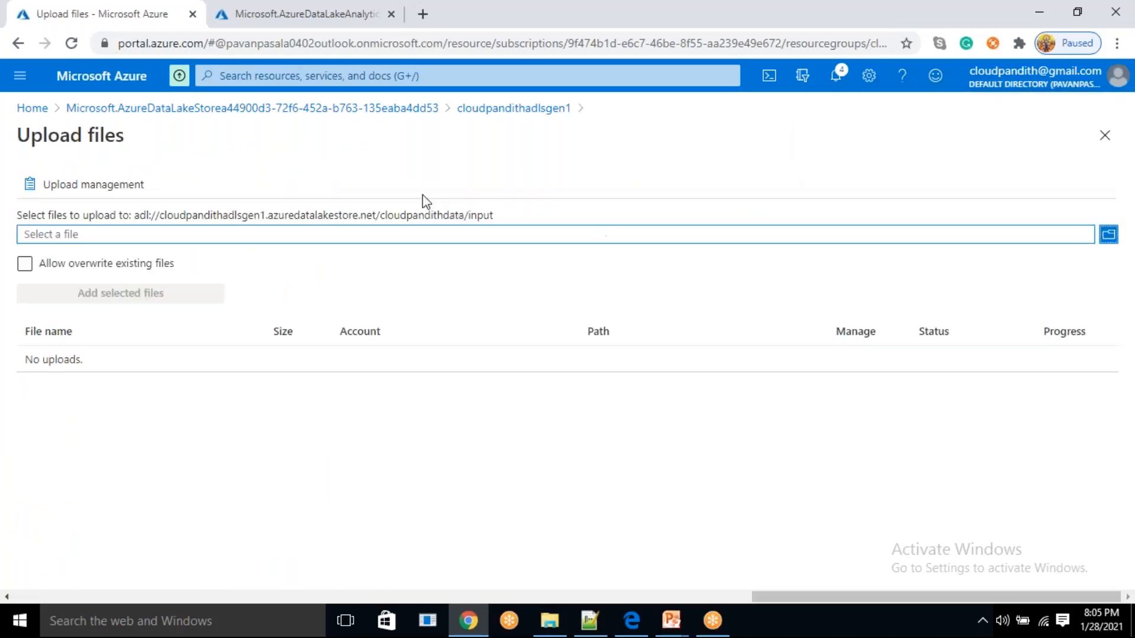
pyautogui.click(367, 247)
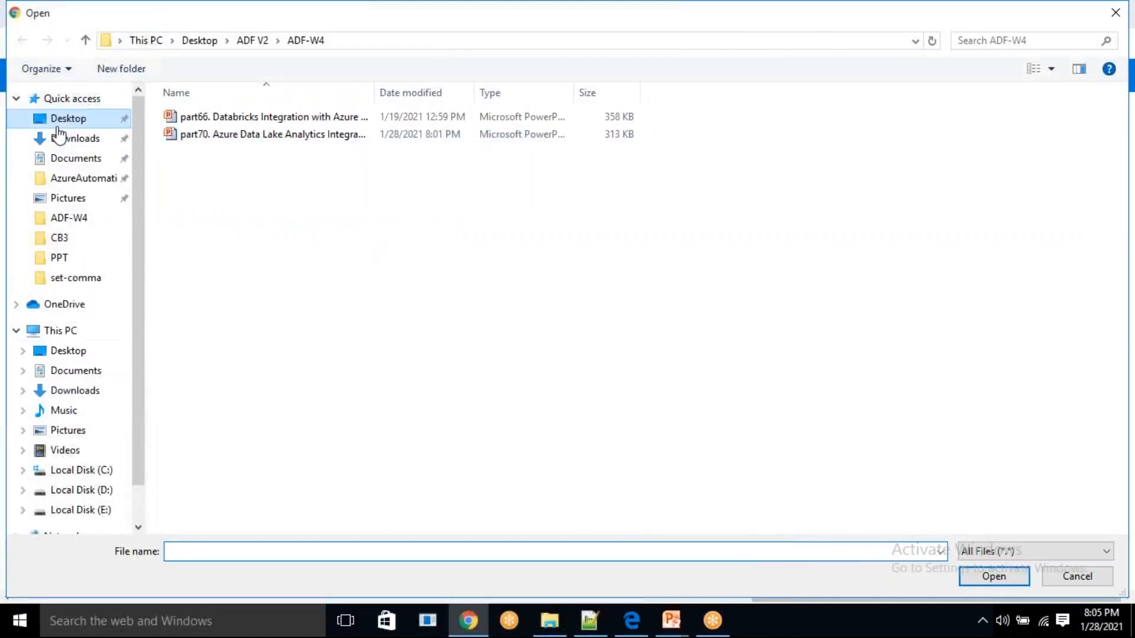
pyautogui.click(57, 125)
pyautogui.doubleClick(211, 276)
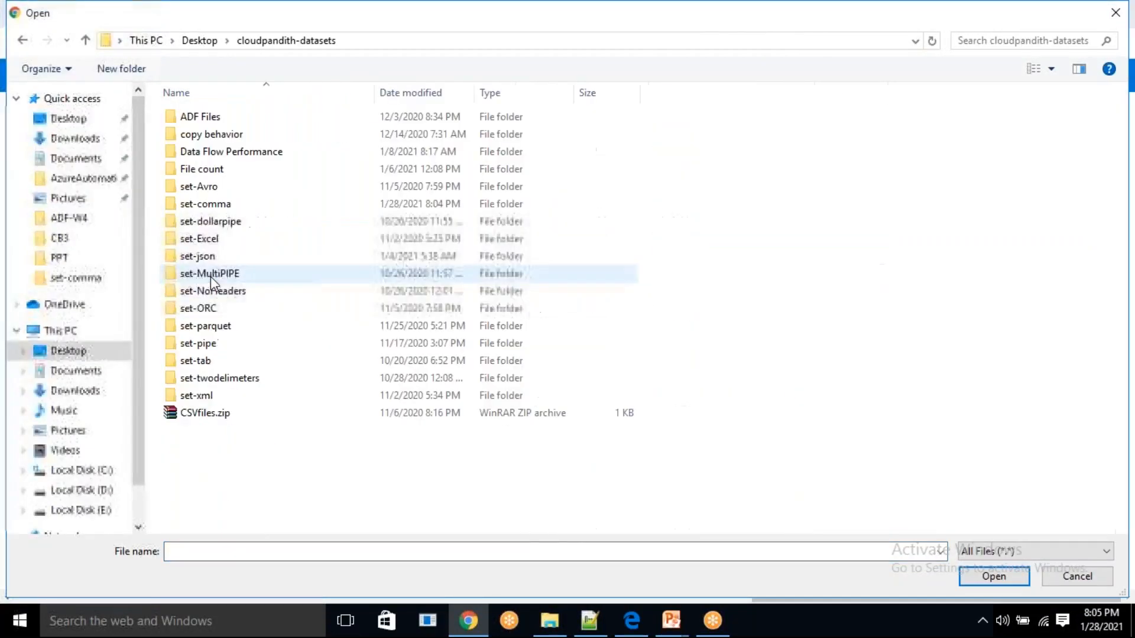
pyautogui.doubleClick(225, 203)
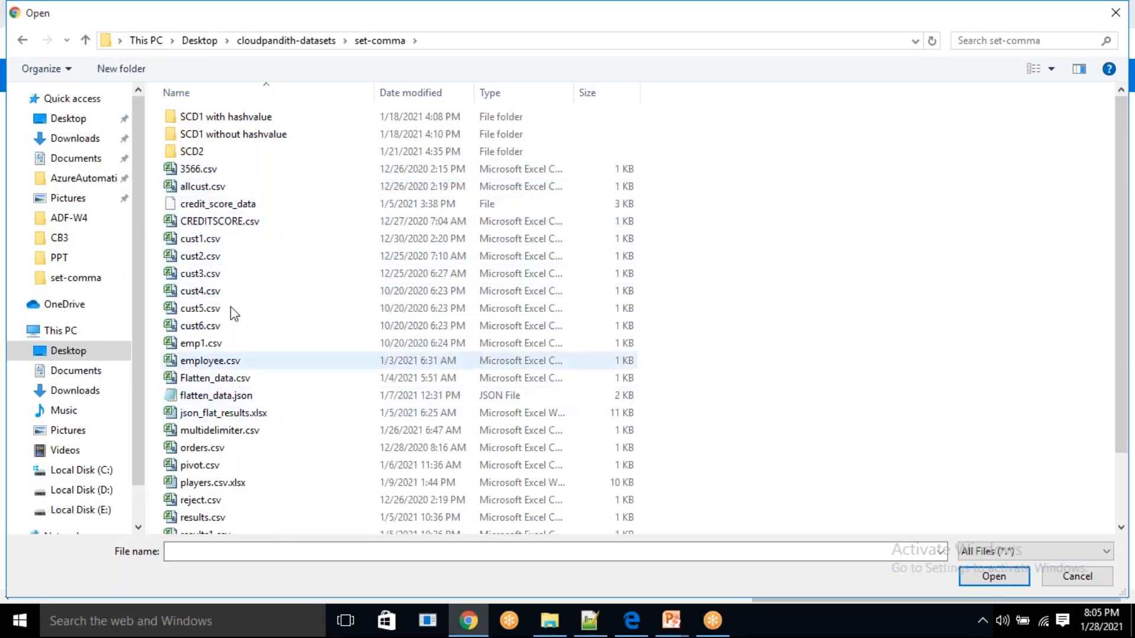
pyautogui.scroll(-1, 235, 504)
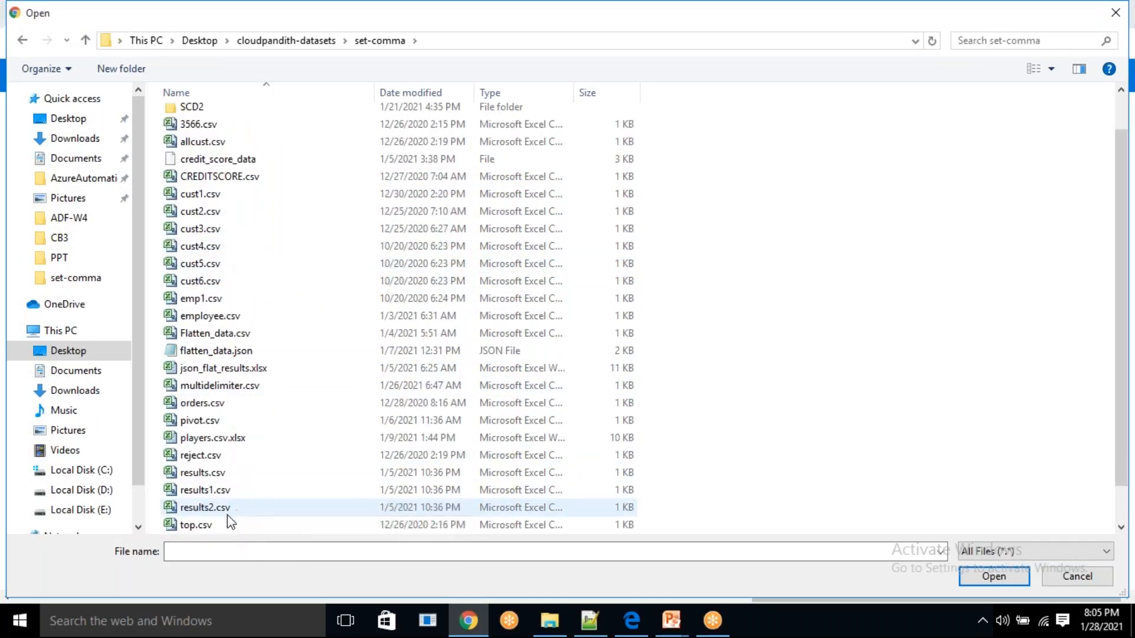
pyautogui.scroll(-1, 219, 523)
pyautogui.click(204, 528)
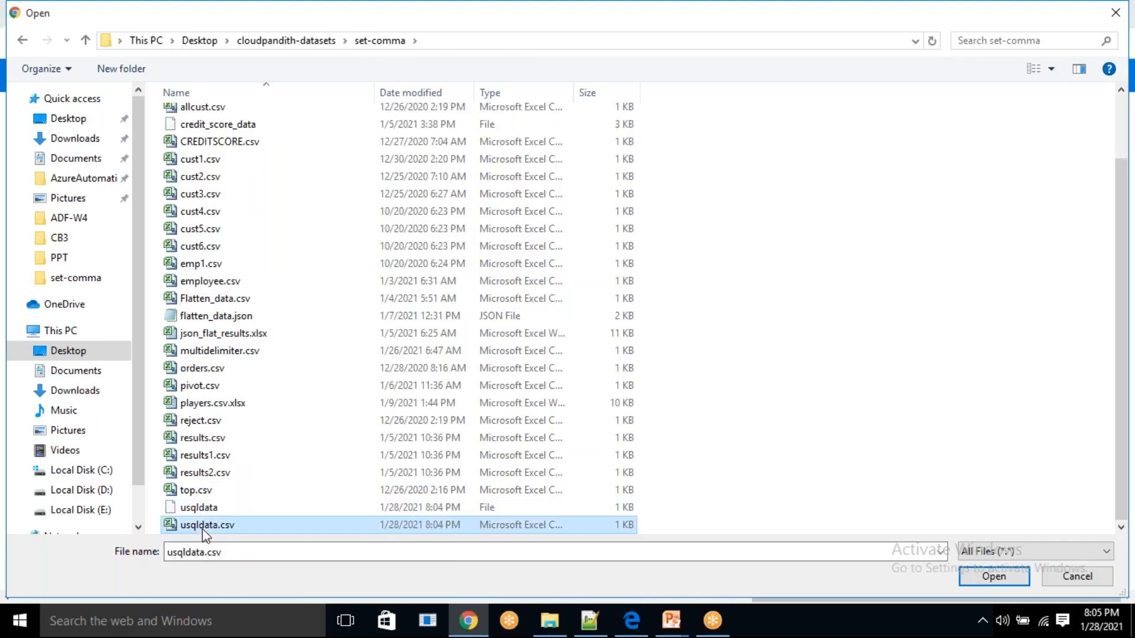
pyautogui.click(994, 577)
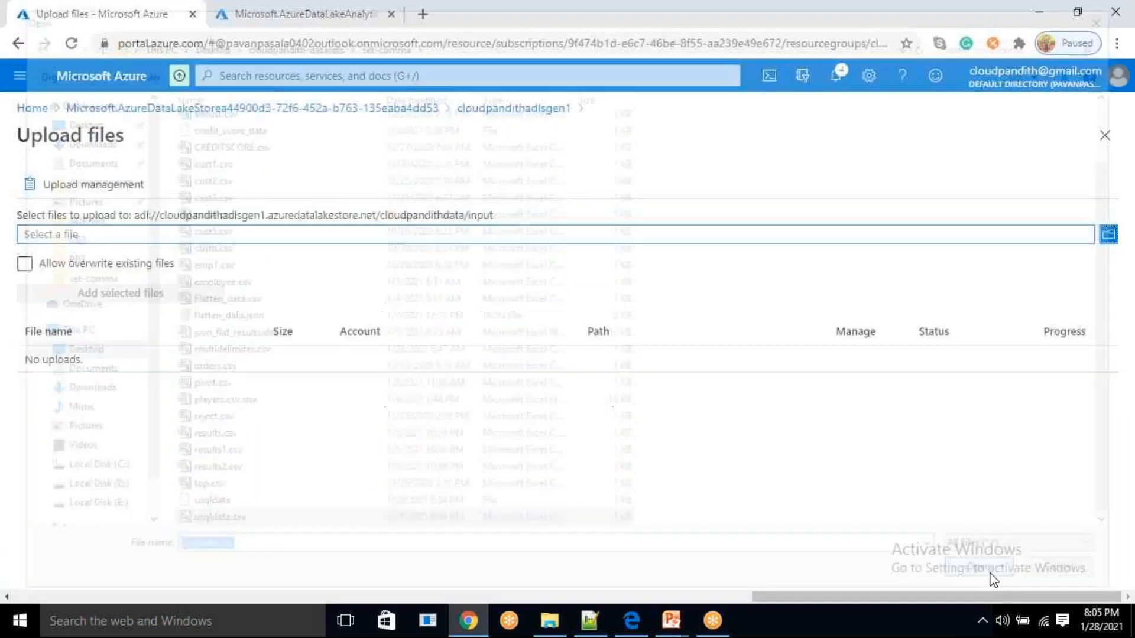
# Upload the selected usqldata.csv to the input folder and refresh the folder's file list
pyautogui.click(144, 298)
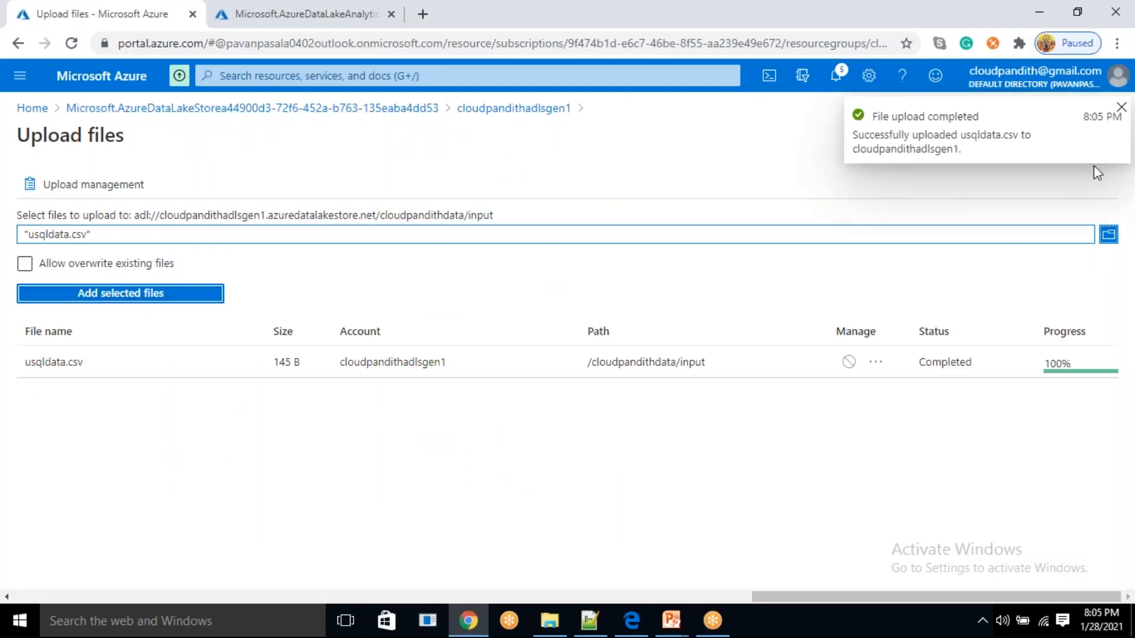
pyautogui.click(1117, 112)
pyautogui.click(1105, 135)
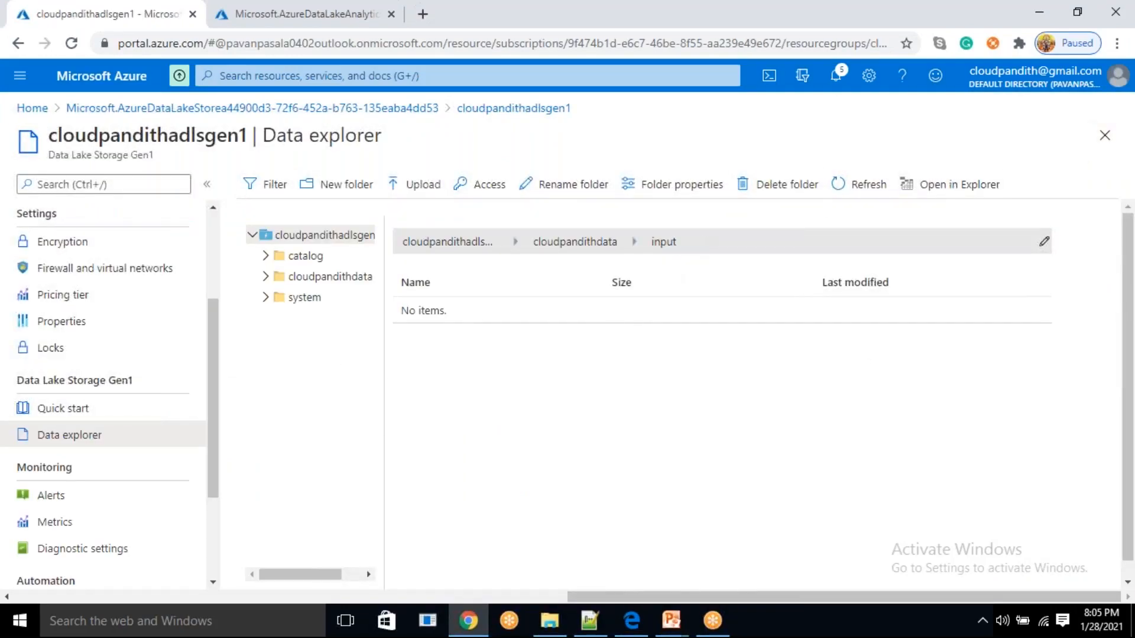
pyautogui.click(851, 188)
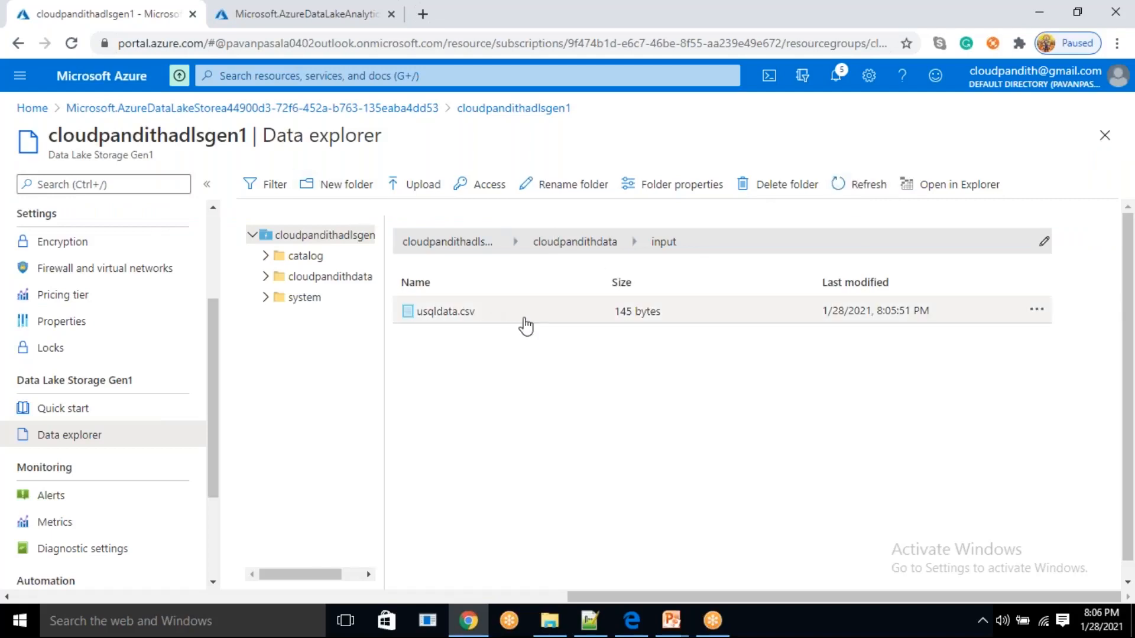
# Open the properties of usqldata.csv in the input folder and copy its full adl:// path
pyautogui.click(1039, 314)
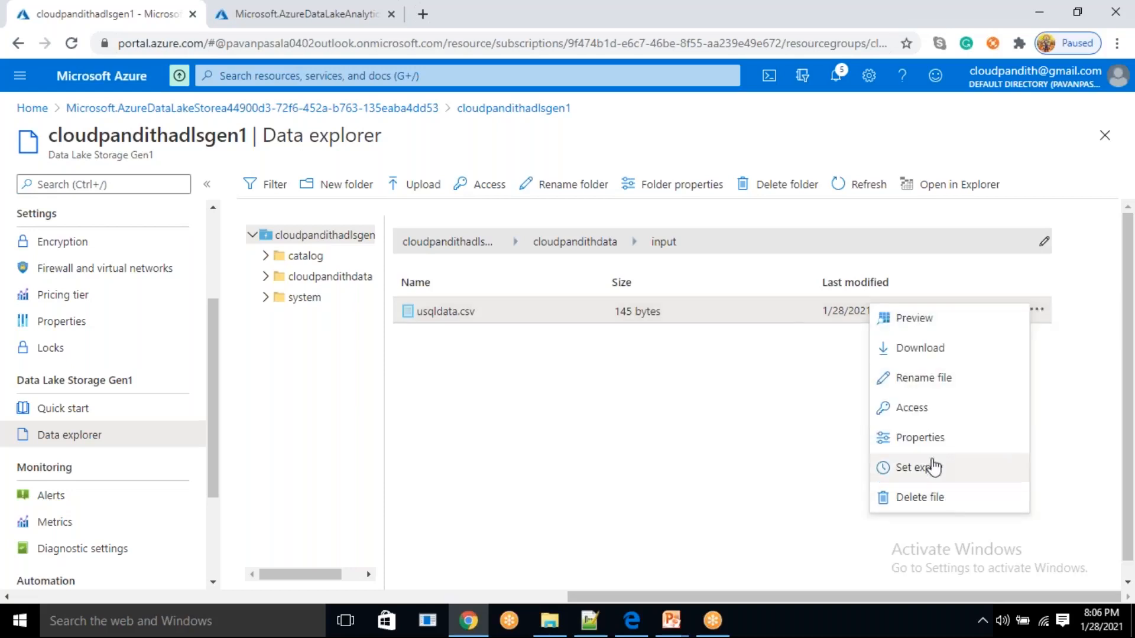
pyautogui.click(913, 438)
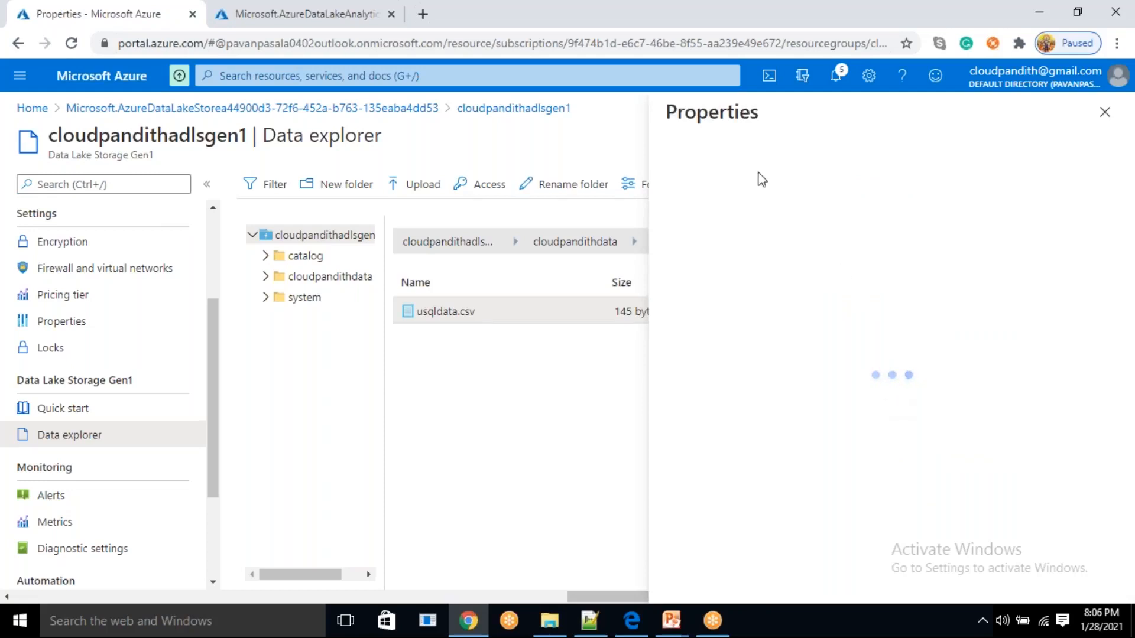
pyautogui.click(1108, 372)
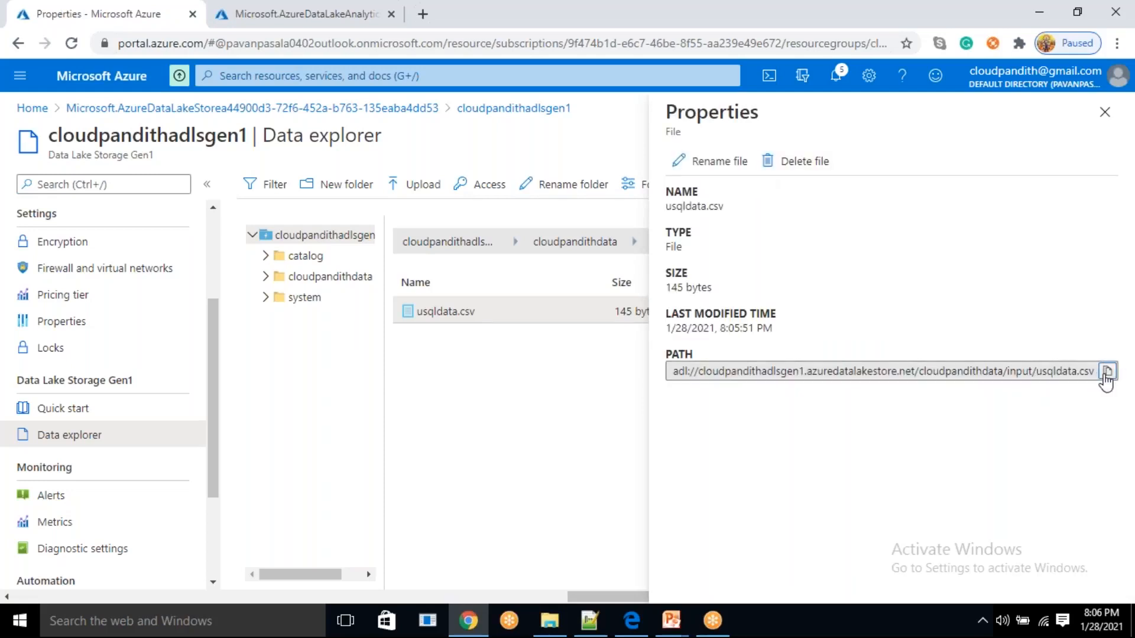
# Switch to Notepad++ and, in a new file, write a FROM clause with the copied usqldata.csv path in double quotes, followed by blank lines
pyautogui.click(590, 620)
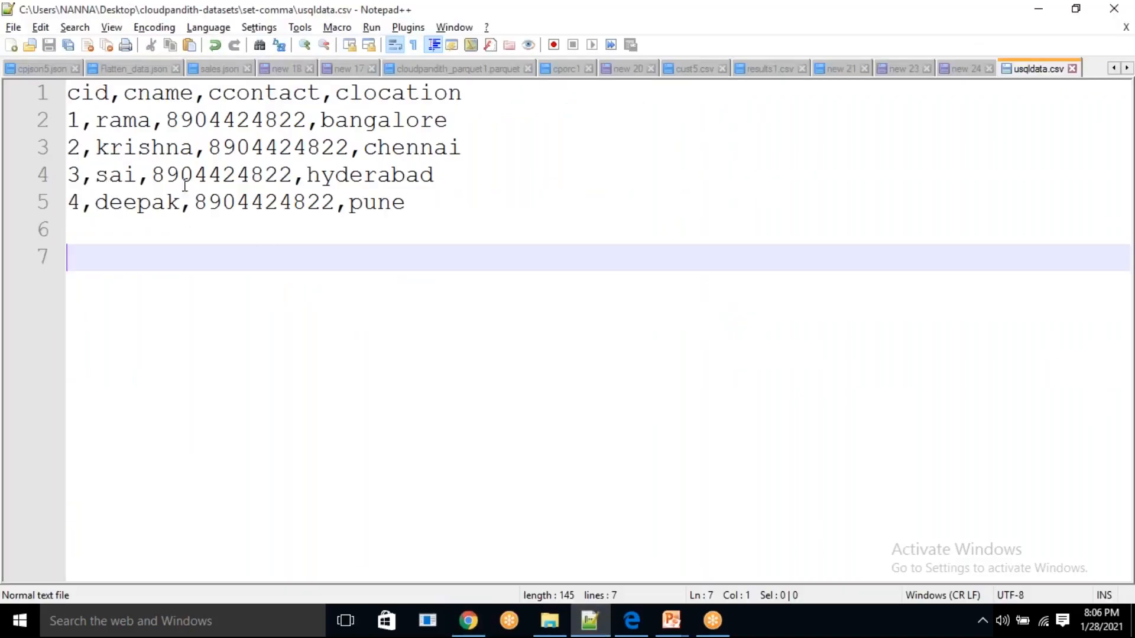
pyautogui.click(10, 45)
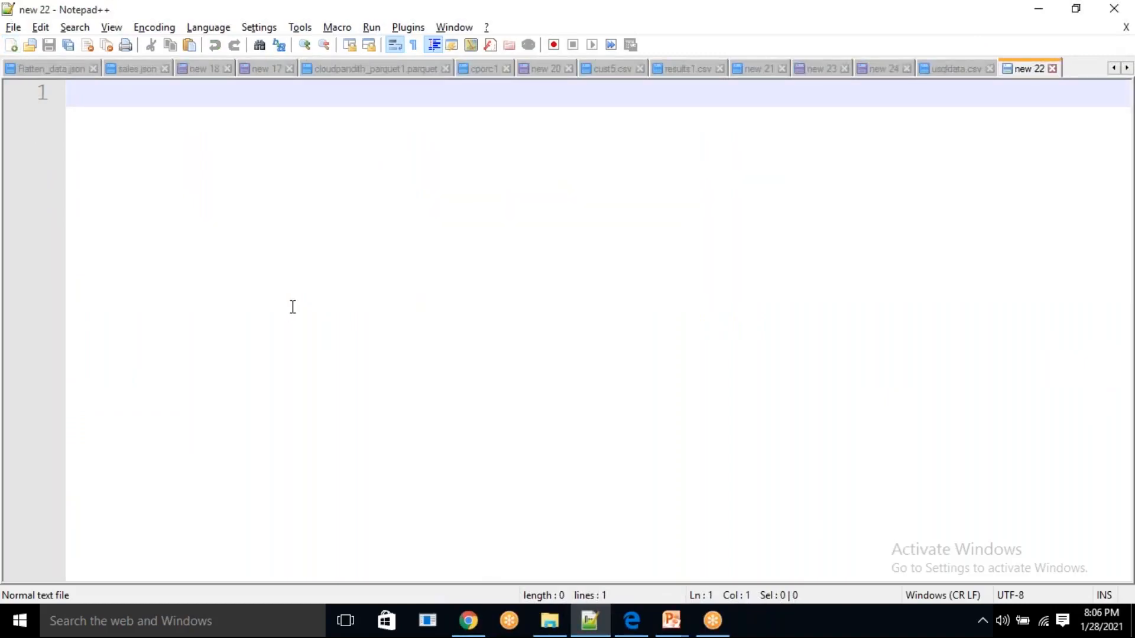
pyautogui.write('FROM')
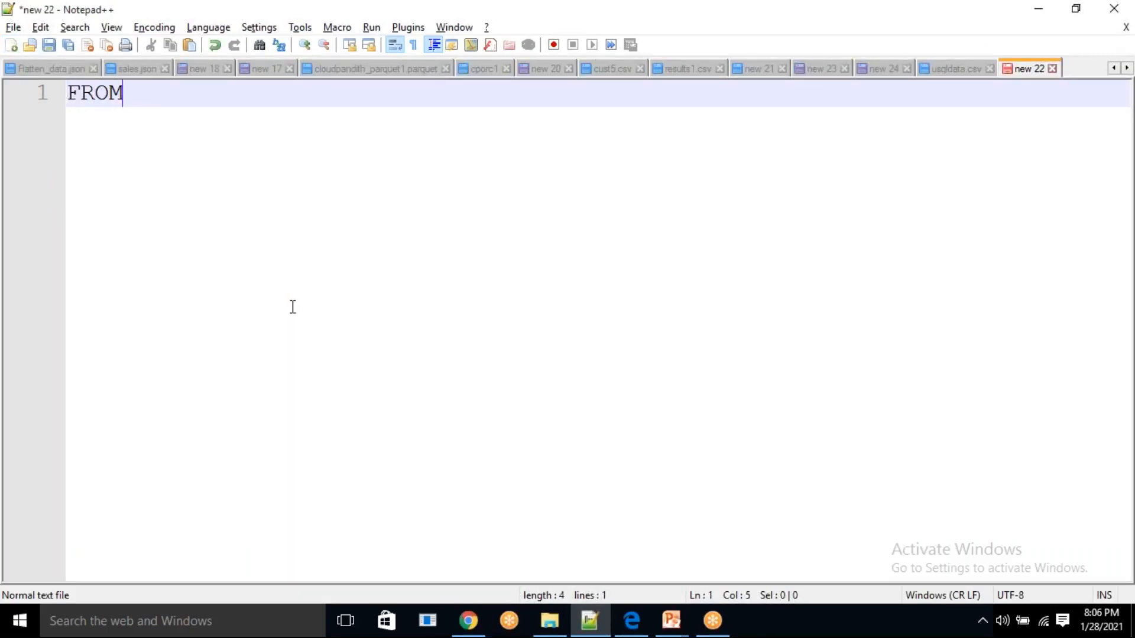
pyautogui.write(' ""')
pyautogui.hotkey('ctrl', 'v')
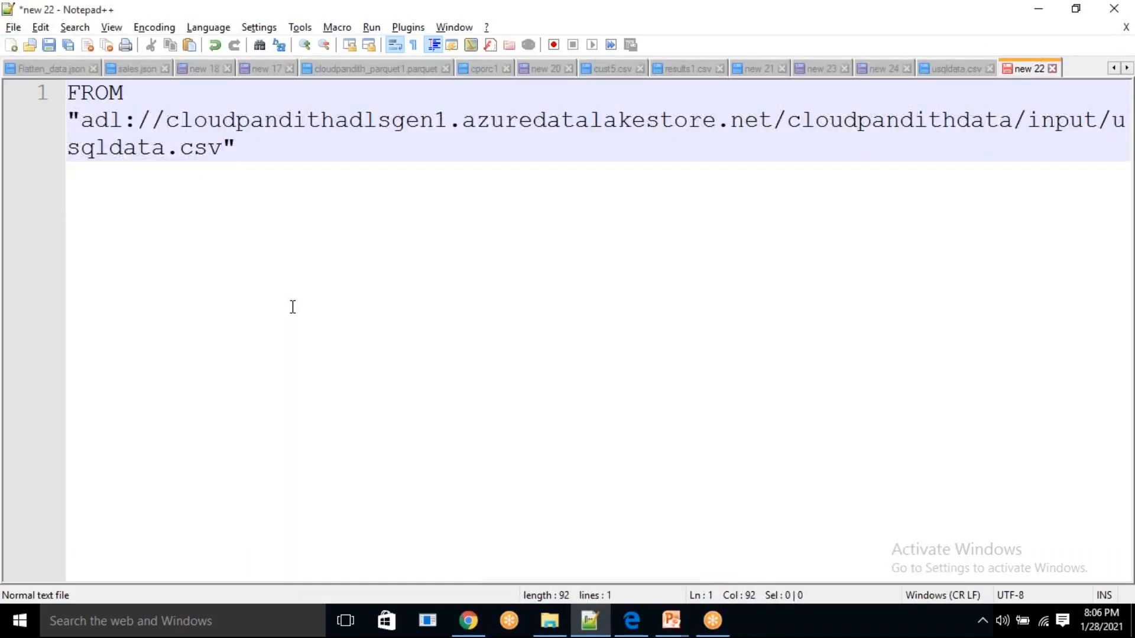
pyautogui.press('Return')
pyautogui.press('Return')
pyautogui.press('Return')
pyautogui.press('Return')
pyautogui.press('Return')
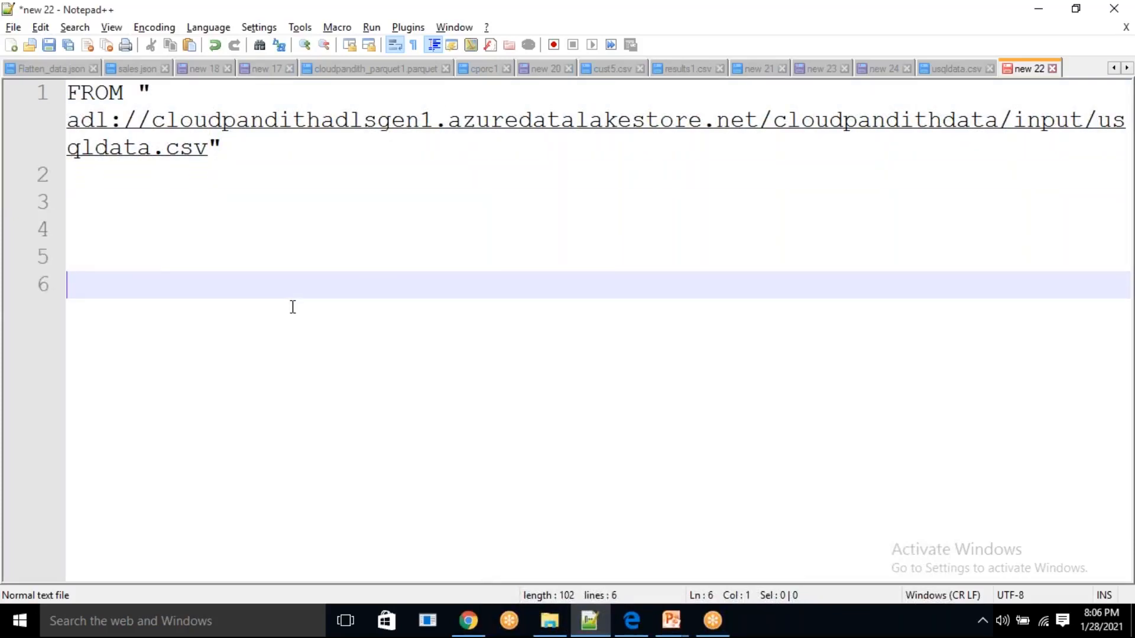
# Start a TO clause with empty double quotes on line 6, below the FROM clause
pyautogui.write('t')
pyautogui.press('BackSpace')
pyautogui.write('TO ""')
# Switch to the Azure portal, create a folder named output inside cloudpandithdata, and open it
pyautogui.hotkey('alt', 'Tab')
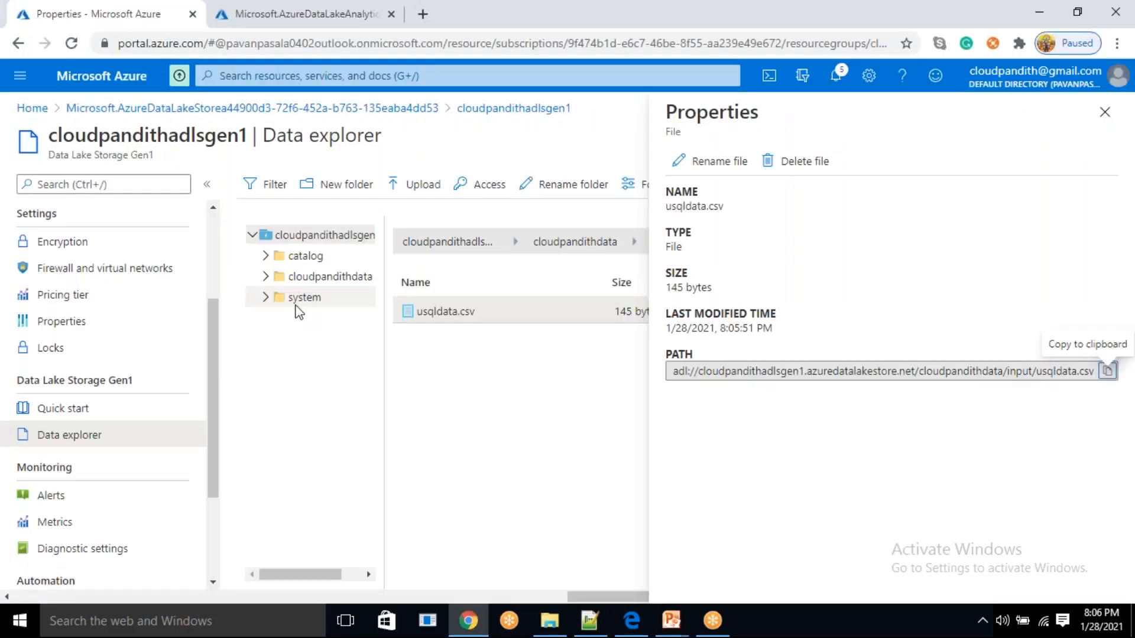
pyautogui.click(1103, 115)
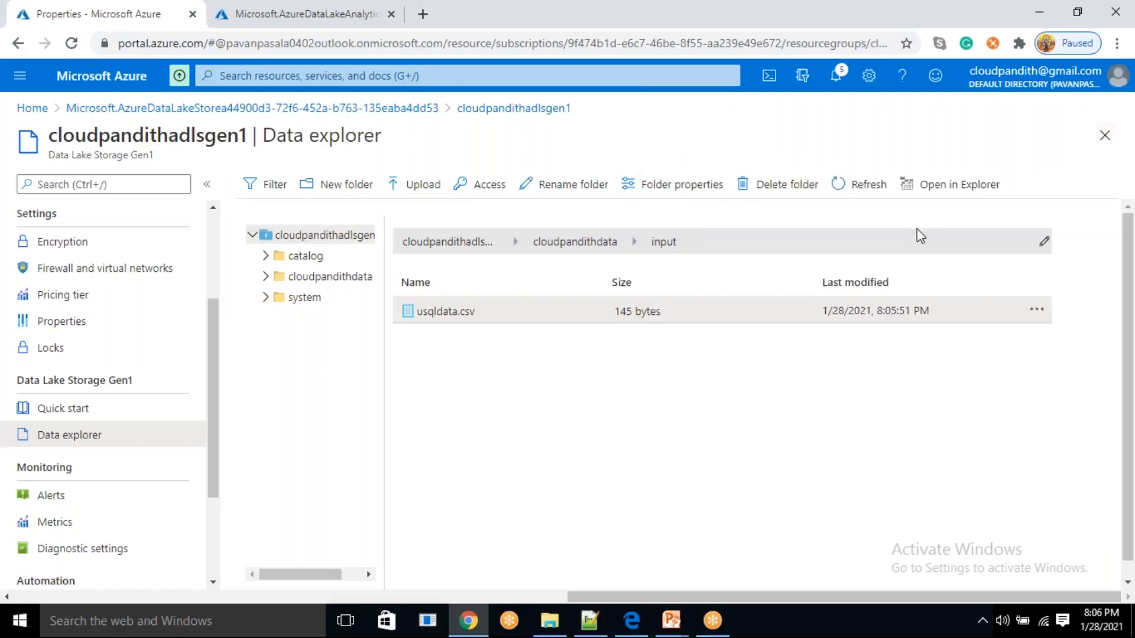
pyautogui.click(590, 248)
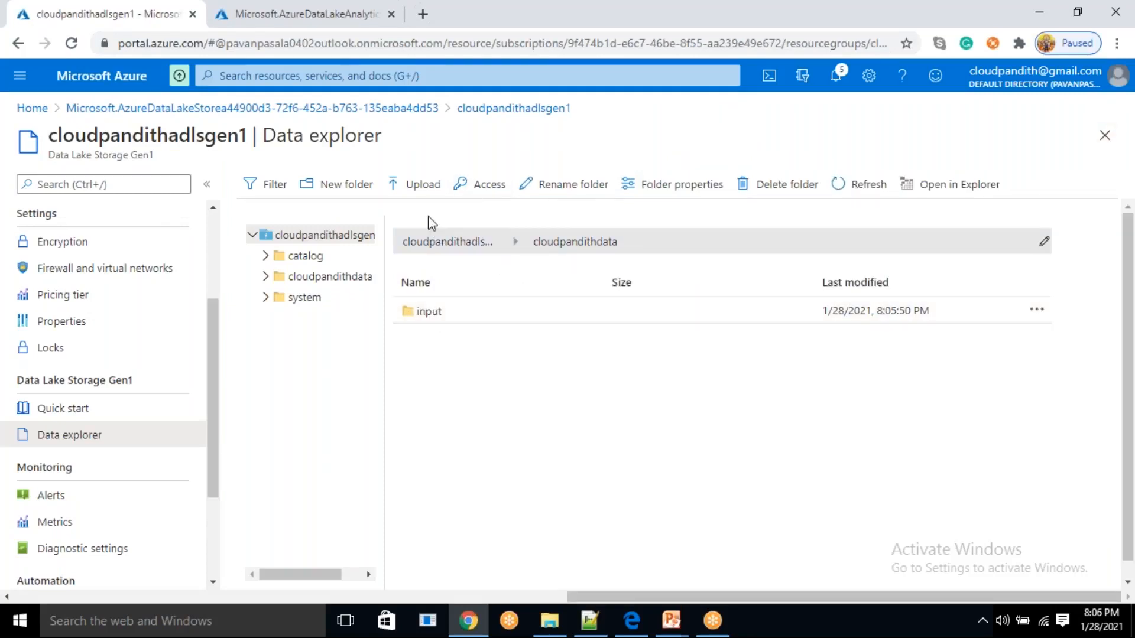
pyautogui.click(338, 185)
pyautogui.write('oUTPUT')
pyautogui.hotkey('ctrl', 'a')
pyautogui.press('BackSpace')
pyautogui.write('out')
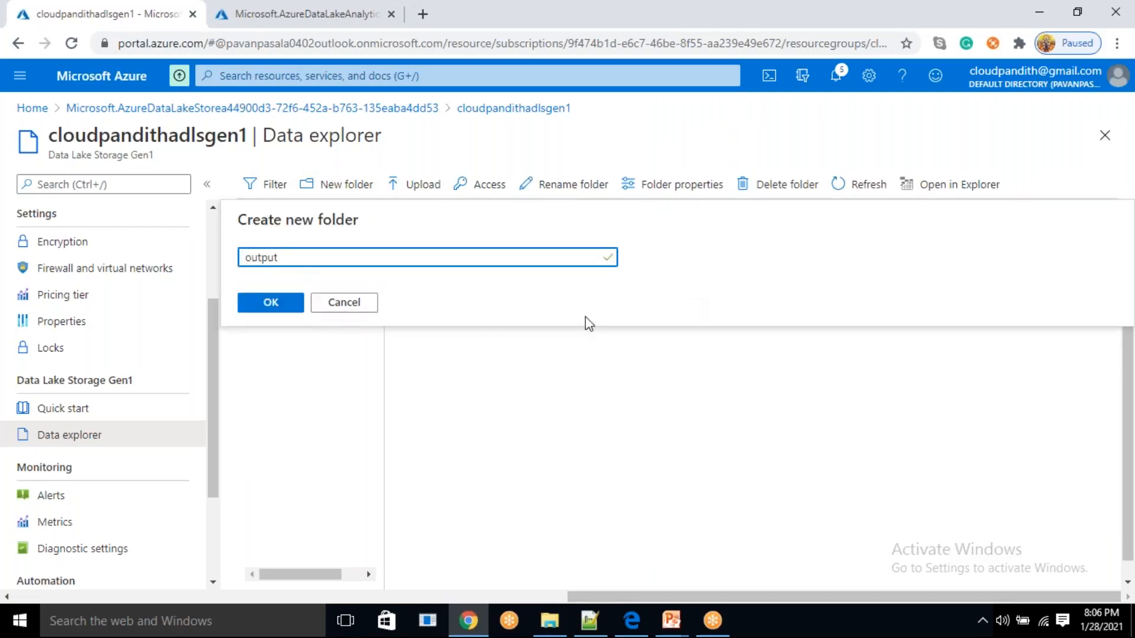
pyautogui.click(290, 308)
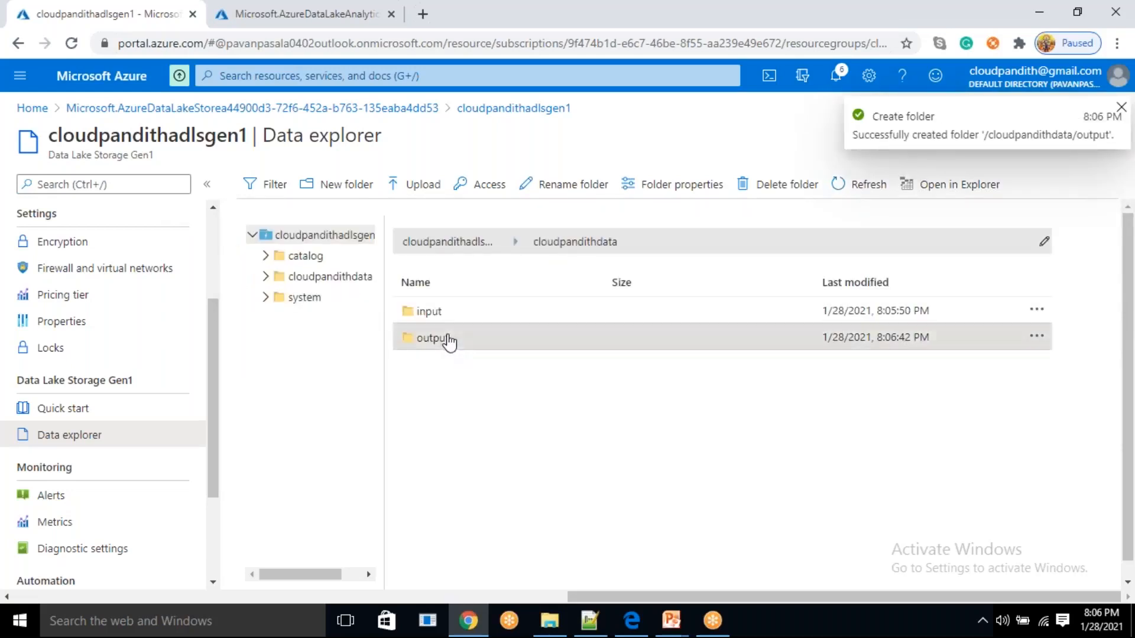
pyautogui.click(448, 339)
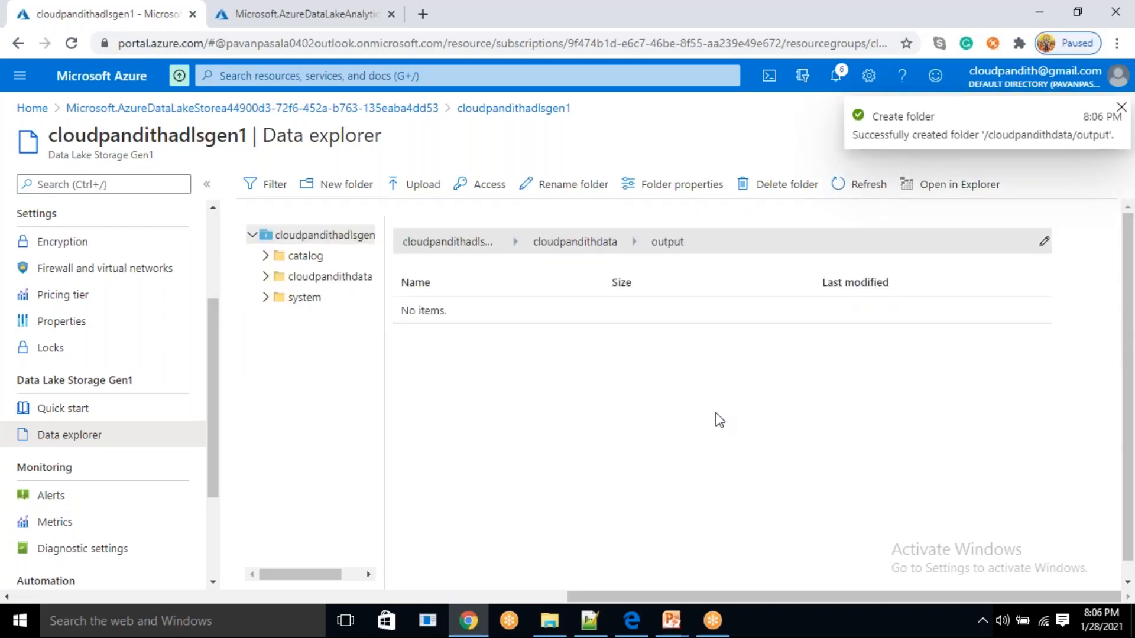
# Switch to Notepad++ and replace the empty quotes after TO with a copy of the quoted path from the FROM clause
pyautogui.hotkey('alt', 'Tab')
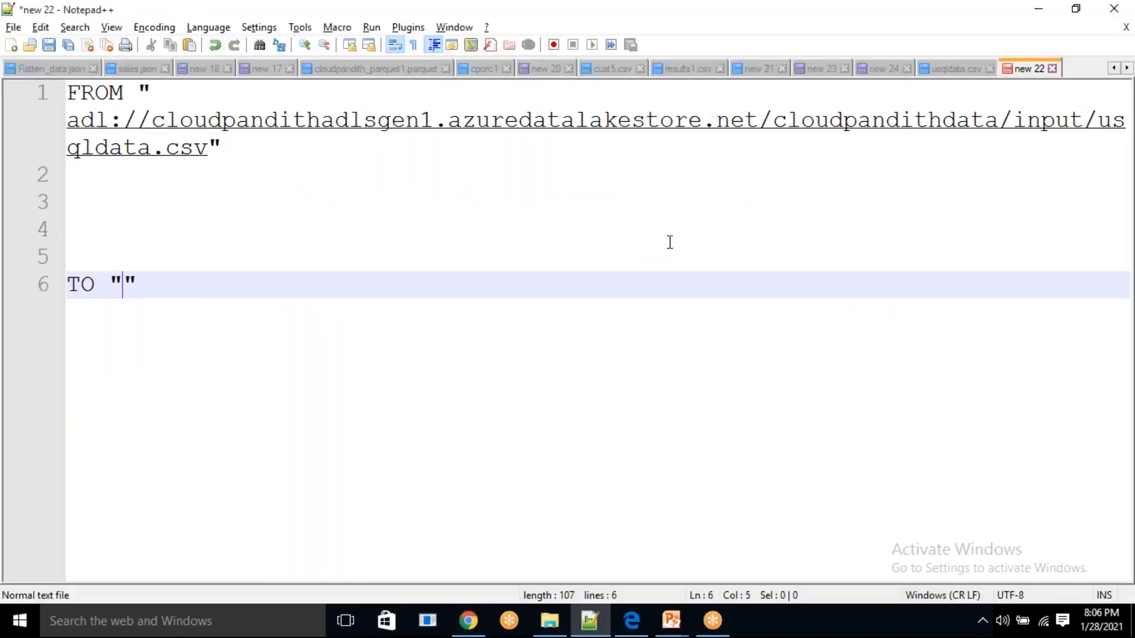
pyautogui.moveTo(251, 151); pyautogui.dragTo(28, 124)
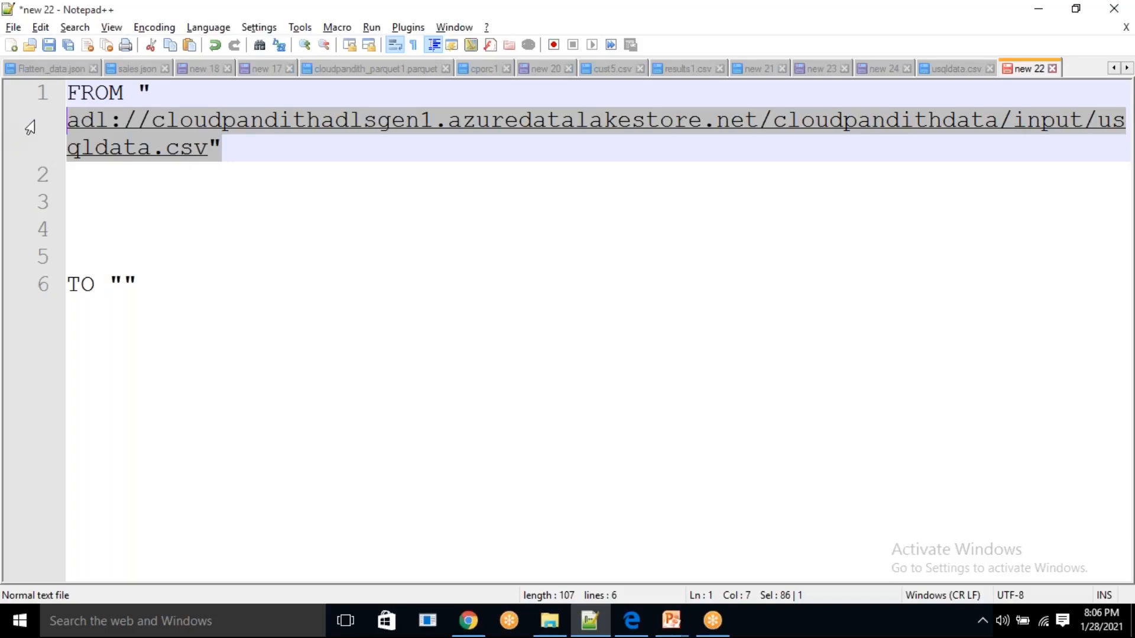
pyautogui.moveTo(144, 94); pyautogui.dragTo(239, 136)
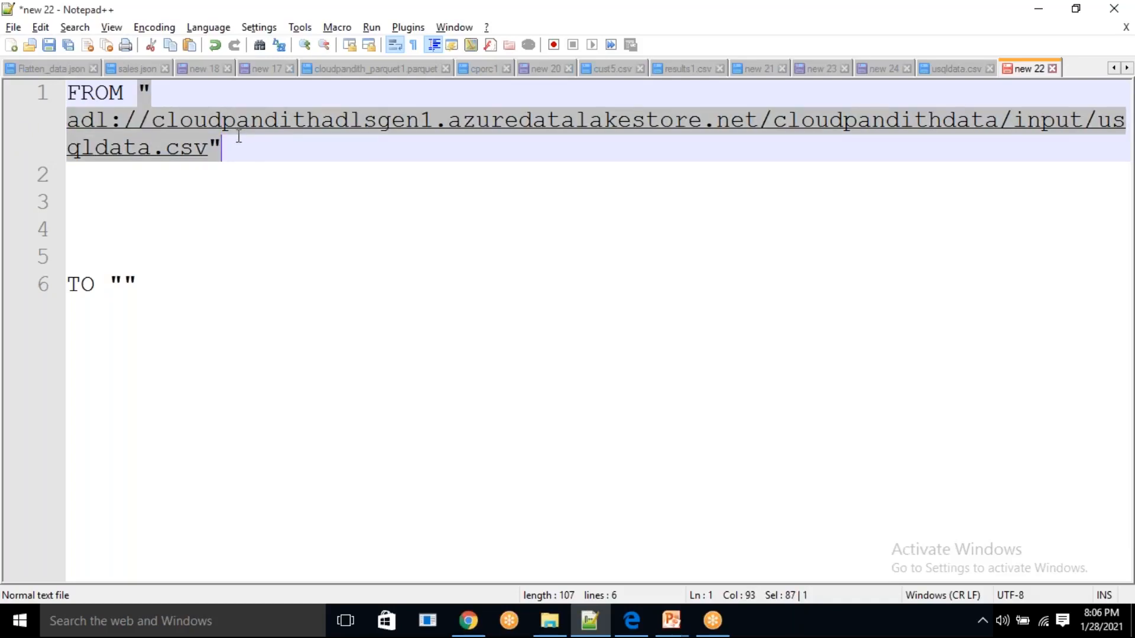
pyautogui.click(123, 283)
pyautogui.click(143, 279)
pyautogui.press('BackSpace')
pyautogui.press('BackSpace')
pyautogui.hotkey('ctrl', 'v')
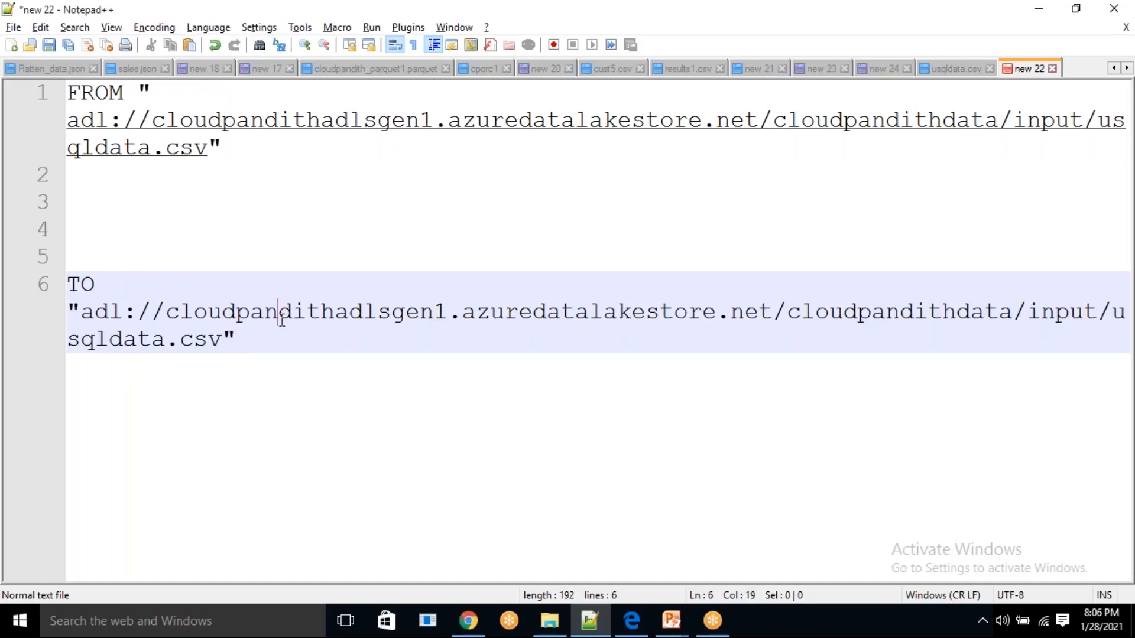
# In the TO path, replace the input folder with output and change the file name to myjob1.csv
pyautogui.doubleClick(281, 314)
pyautogui.doubleClick(874, 317)
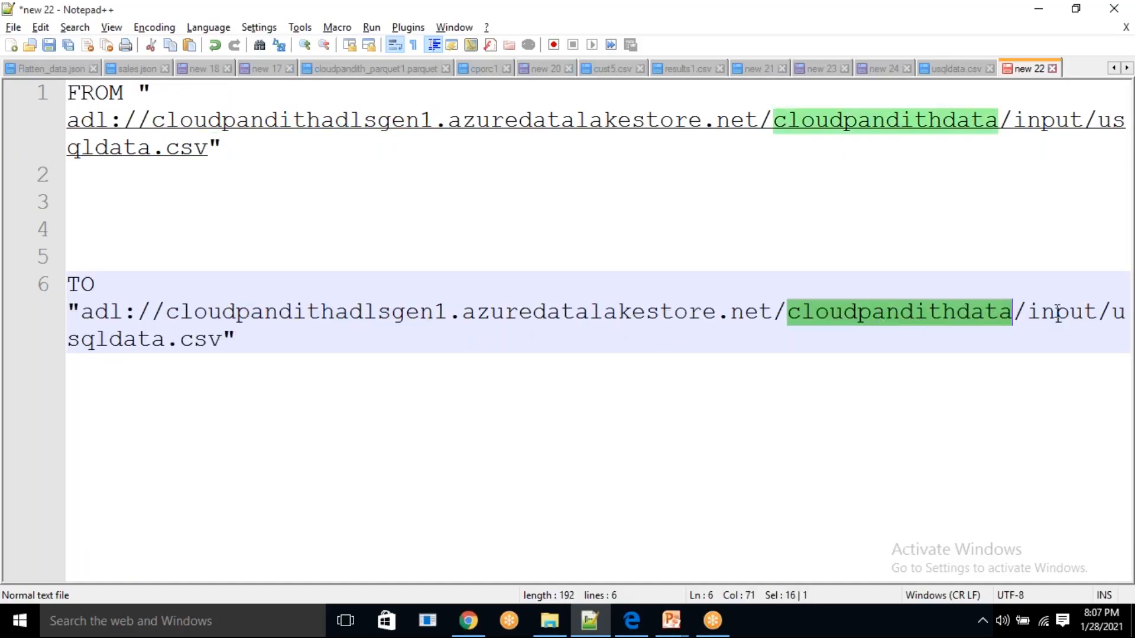
pyautogui.doubleClick(1062, 318)
pyautogui.press('BackSpace')
pyautogui.write('output')
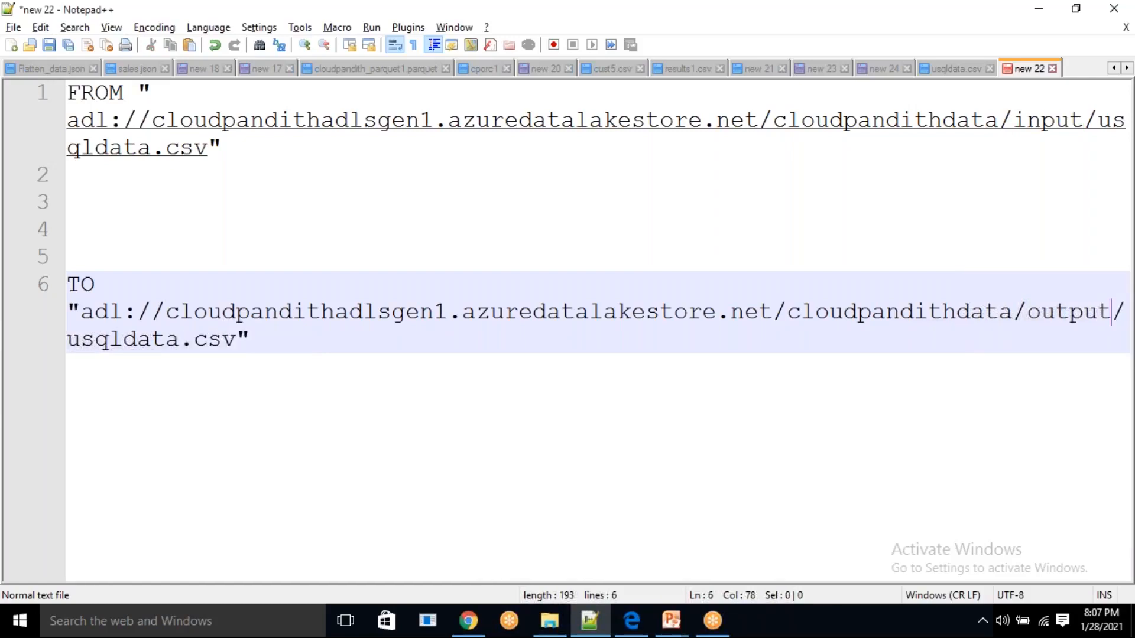
pyautogui.doubleClick(126, 340)
pyautogui.press('BackSpace')
pyautogui.write('myoutput')
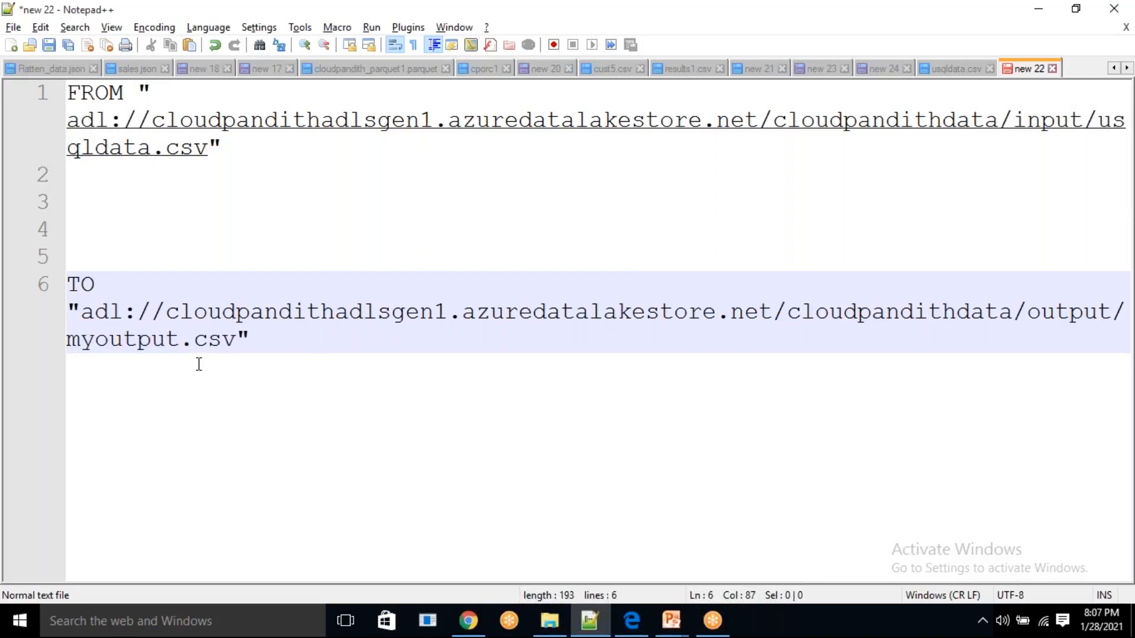
pyautogui.press('BackSpace')
pyautogui.press('BackSpace')
pyautogui.press('BackSpace')
pyautogui.press('BackSpace')
pyautogui.press('BackSpace')
pyautogui.press('BackSpace')
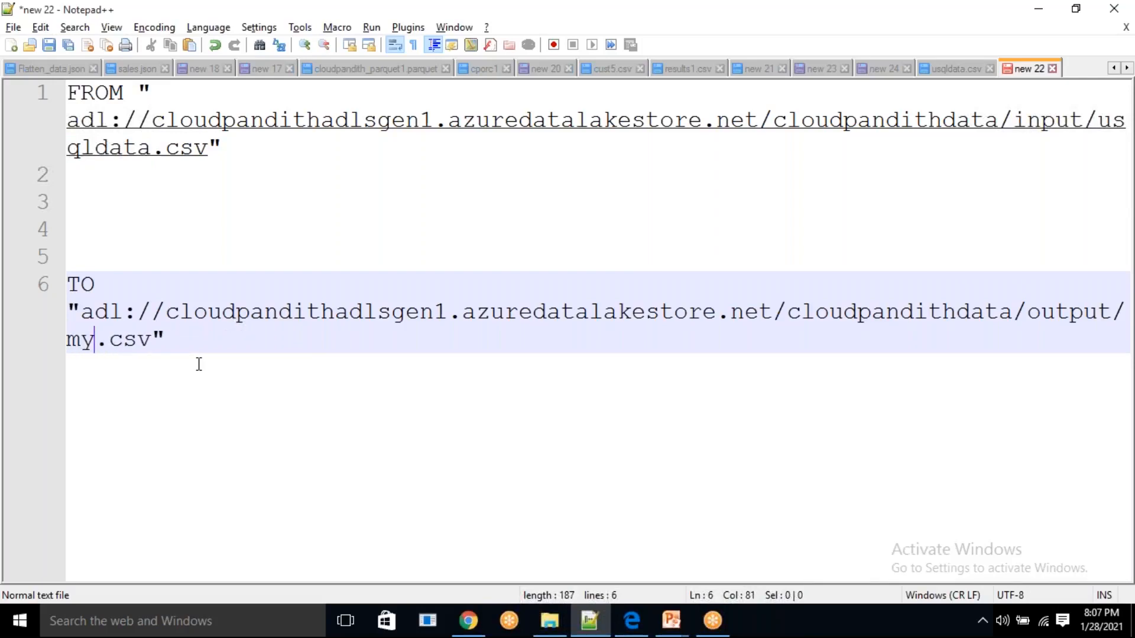
pyautogui.write('o')
pyautogui.press('BackSpace')
pyautogui.write('job')
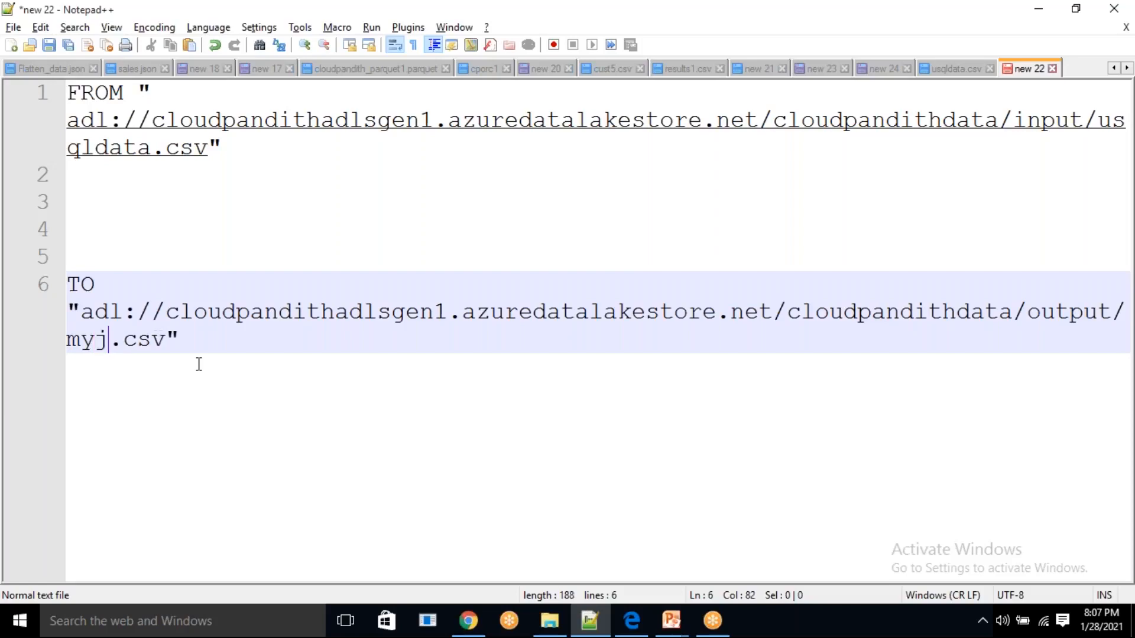
pyautogui.write('1')
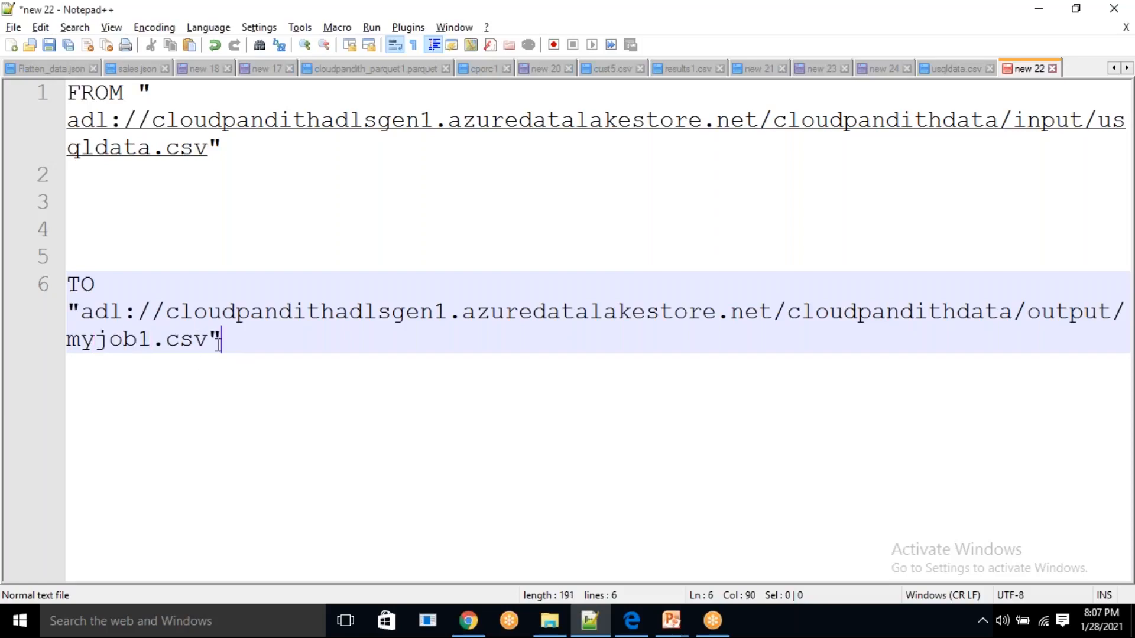
pyautogui.moveTo(220, 340); pyautogui.dragTo(35, 273)
pyautogui.click(346, 405)
pyautogui.moveTo(225, 148); pyautogui.dragTo(92, 96)
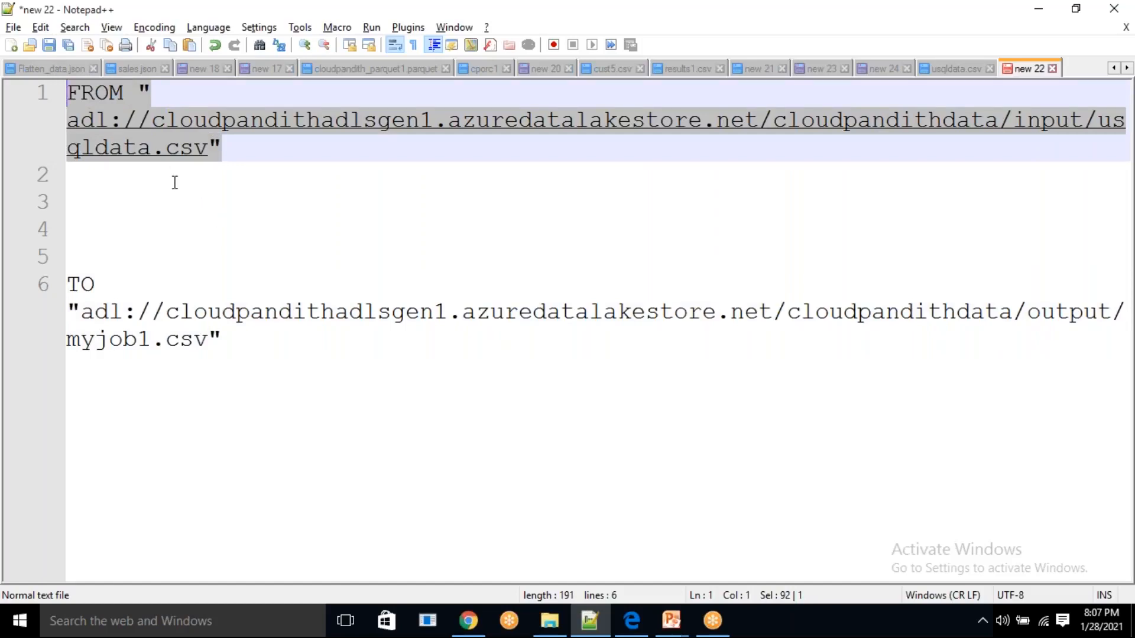
# Add the clause USING Extractors.Csv(skipFirstNRows : 1) on the line below the FROM path
pyautogui.click(155, 174)
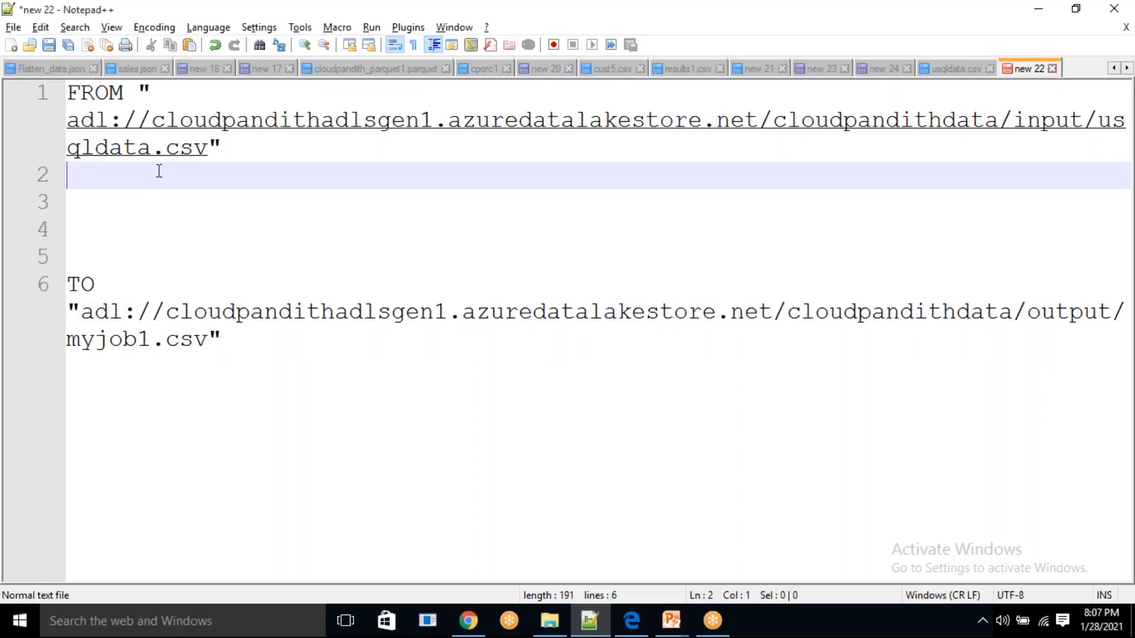
pyautogui.write('USING ')
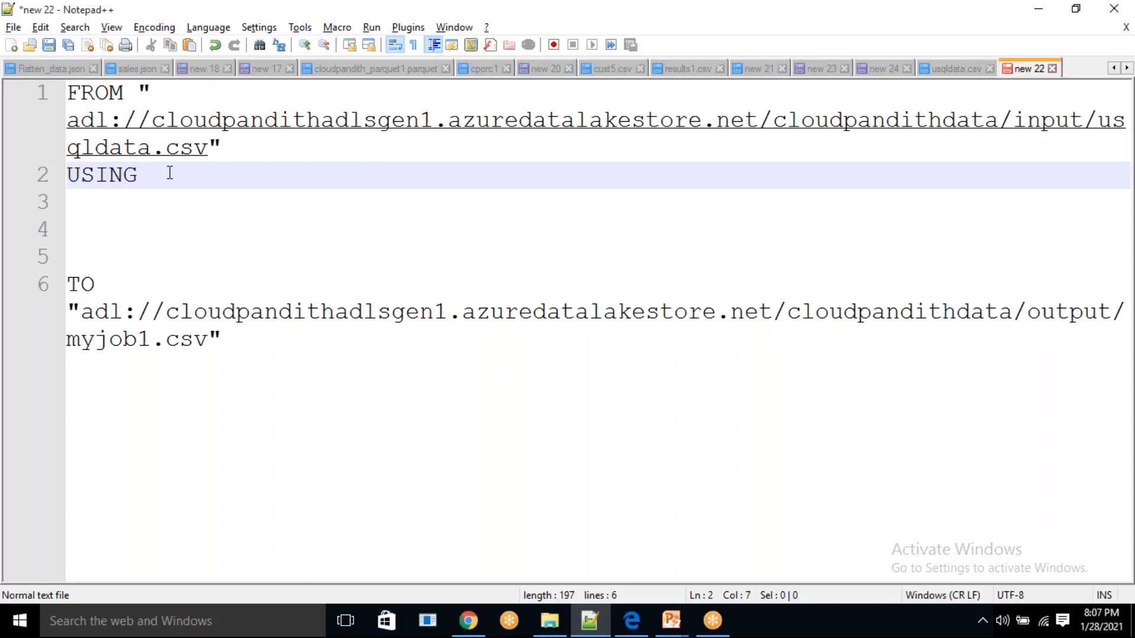
pyautogui.write('Extract')
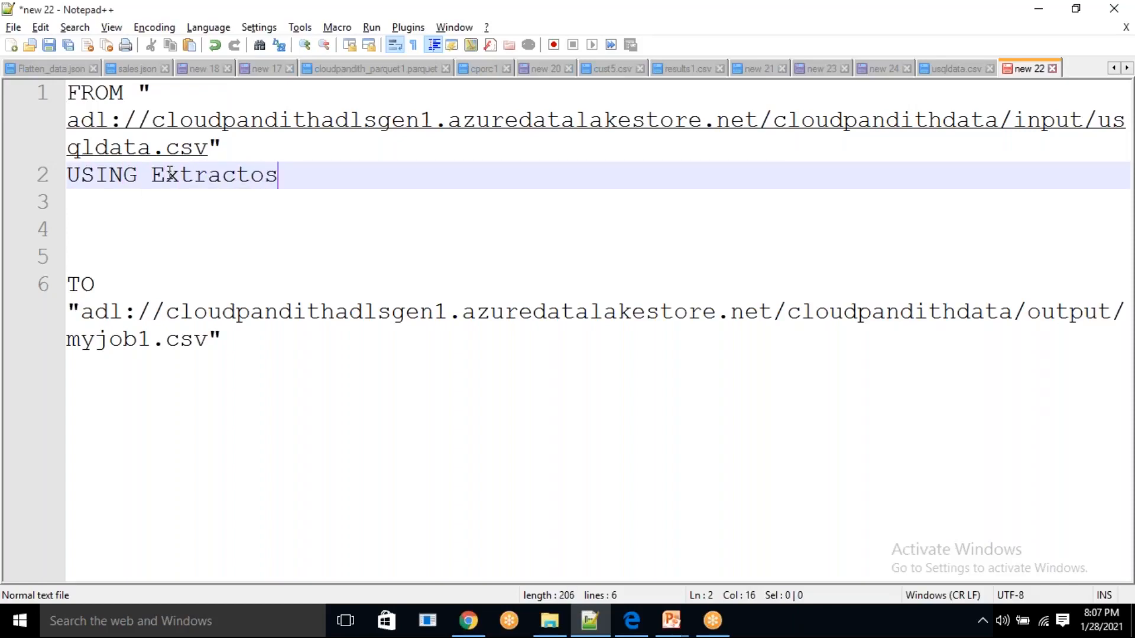
pyautogui.write('ors.Csdv')
pyautogui.press('BackSpace')
pyautogui.press('BackSpace')
pyautogui.write('v()')
pyautogui.write('skip')
pyautogui.write('FirstN')
pyautogui.write('Rows ')
pyautogui.write(': 1')
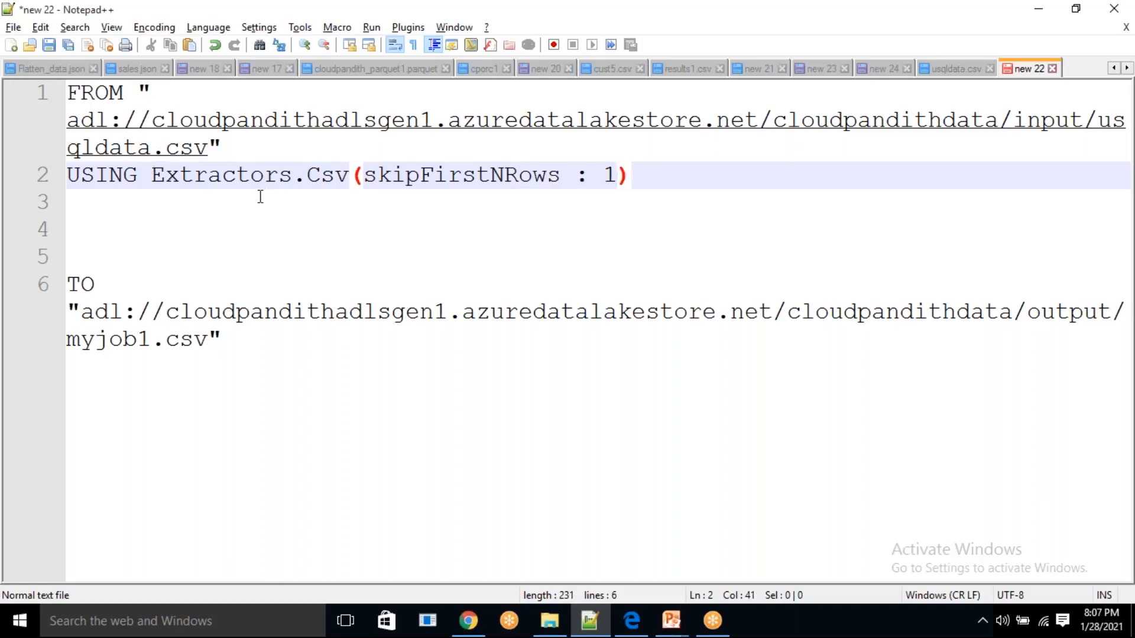
pyautogui.doubleClick(234, 179)
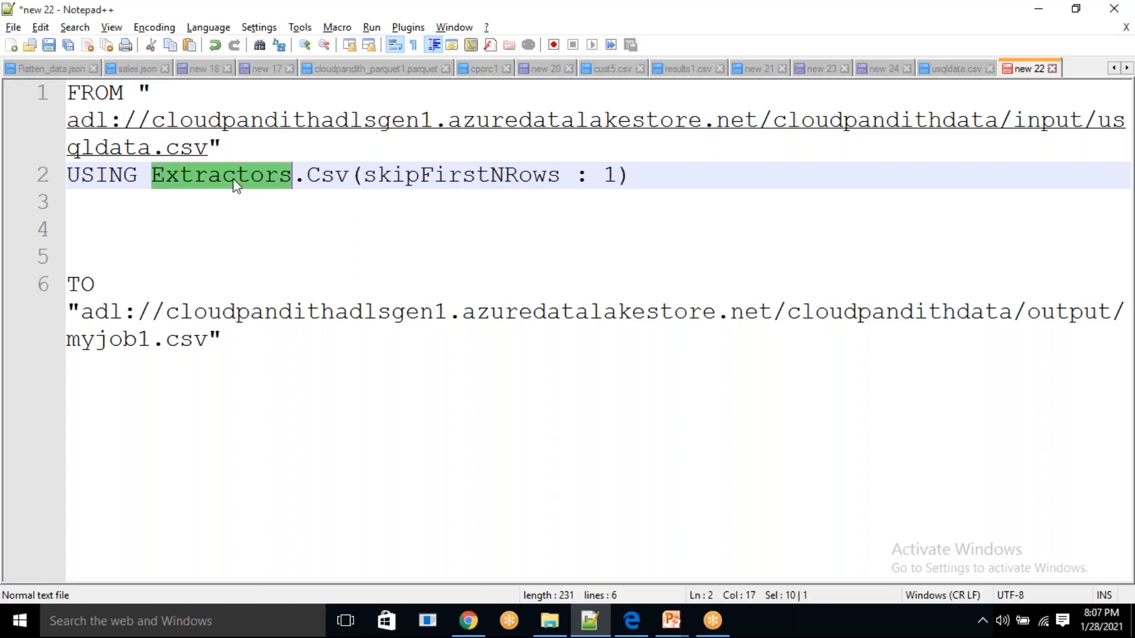
pyautogui.doubleClick(497, 184)
# Insert a new first line above the FROM clause containing the keyword Extract
pyautogui.click(70, 102)
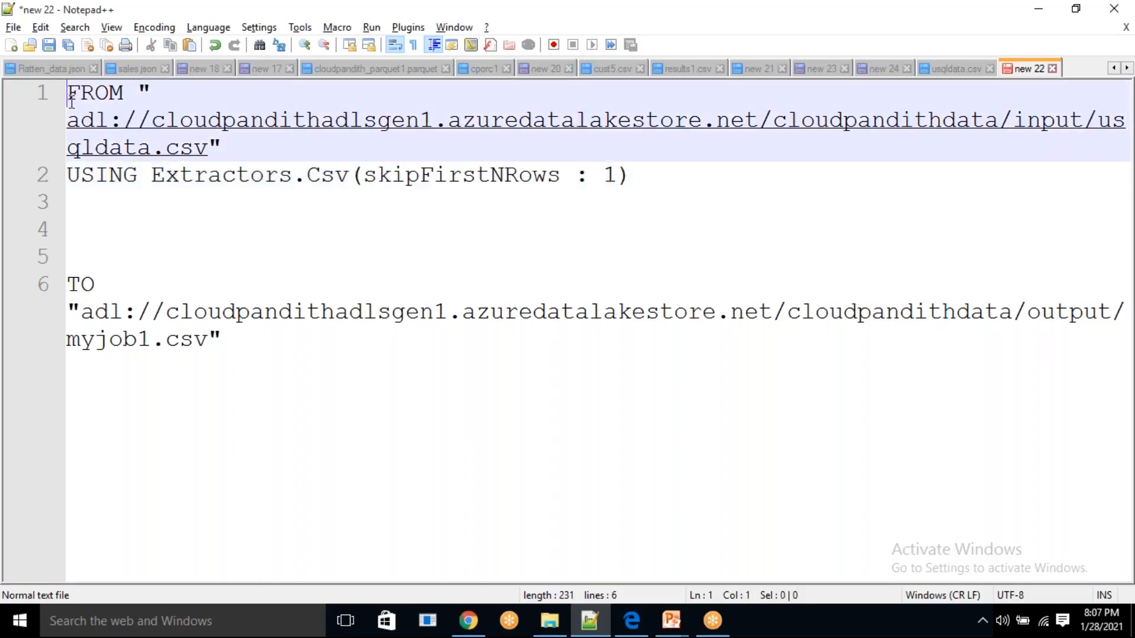
pyautogui.press('Return')
pyautogui.click(72, 101)
pyautogui.write('E')
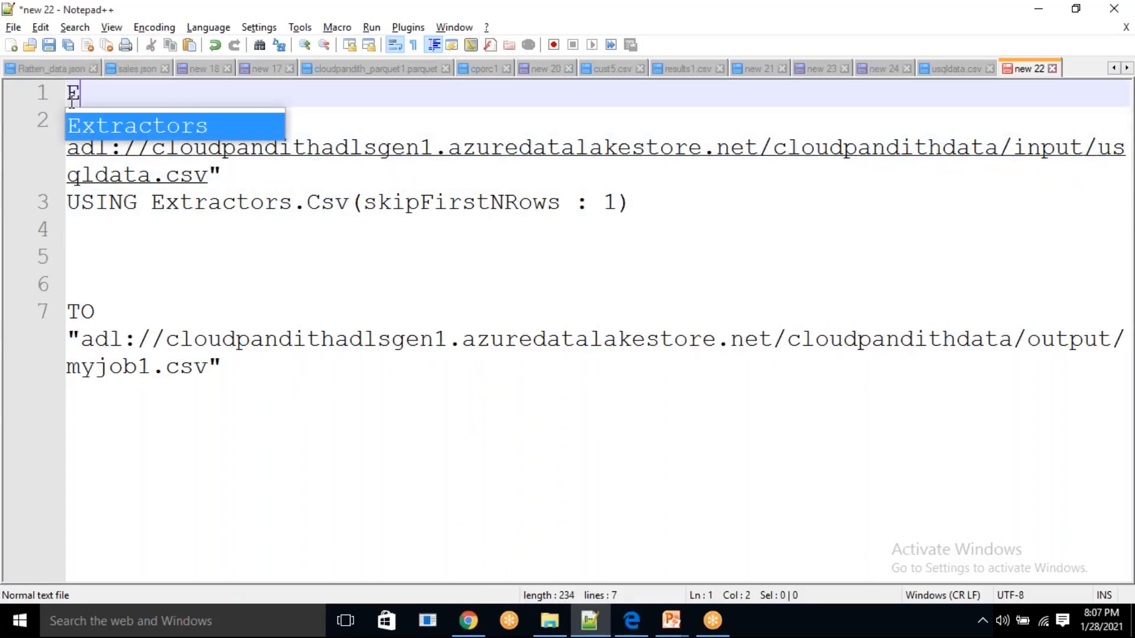
pyautogui.write('xtract')
# Copy the header row cid,cname,ccontact,clocation from usqldata.csv and paste it after Extract in the new 22 script
pyautogui.click(953, 72)
pyautogui.click(515, 97)
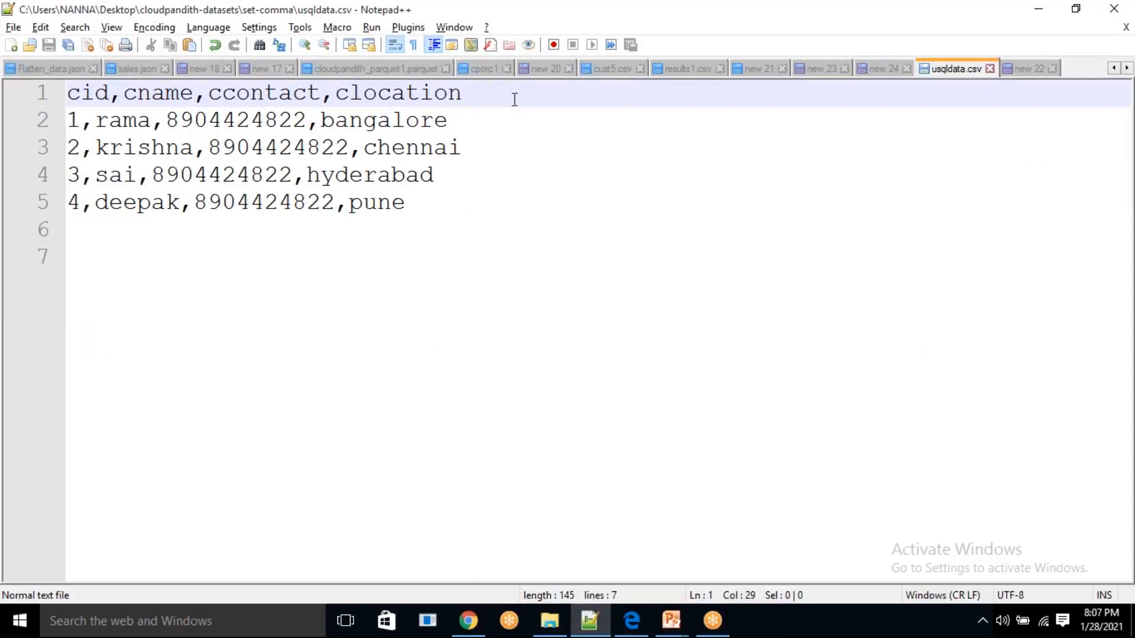
pyautogui.hotkey('shift', 'Home')
pyautogui.hotkey('ctrl', 'c')
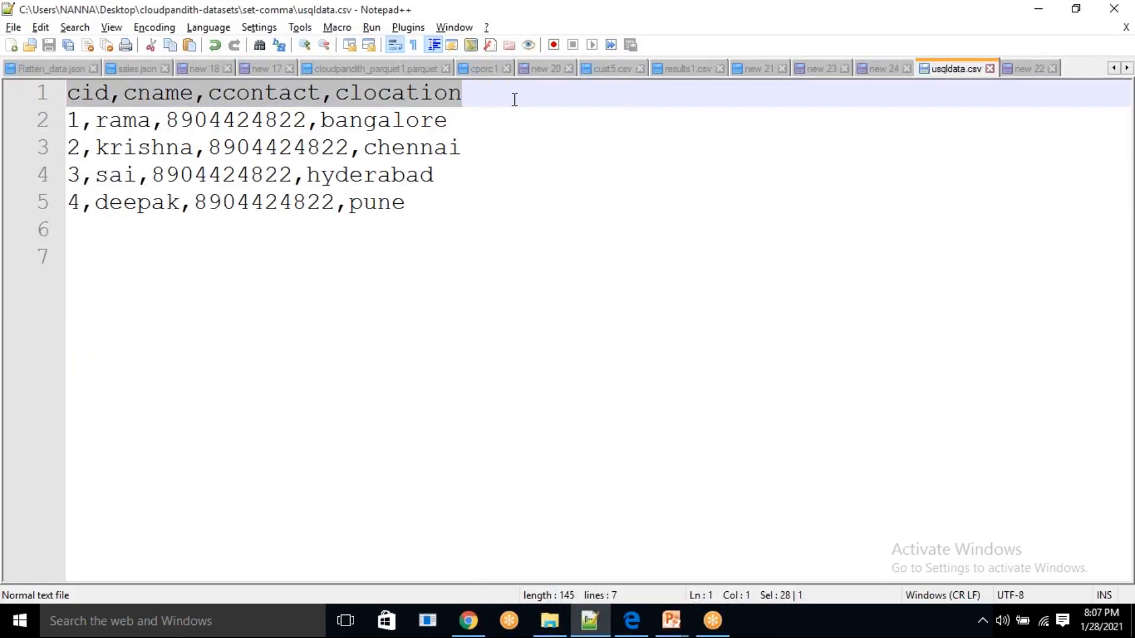
pyautogui.click(1029, 67)
pyautogui.hotkey('ctrl', 'v')
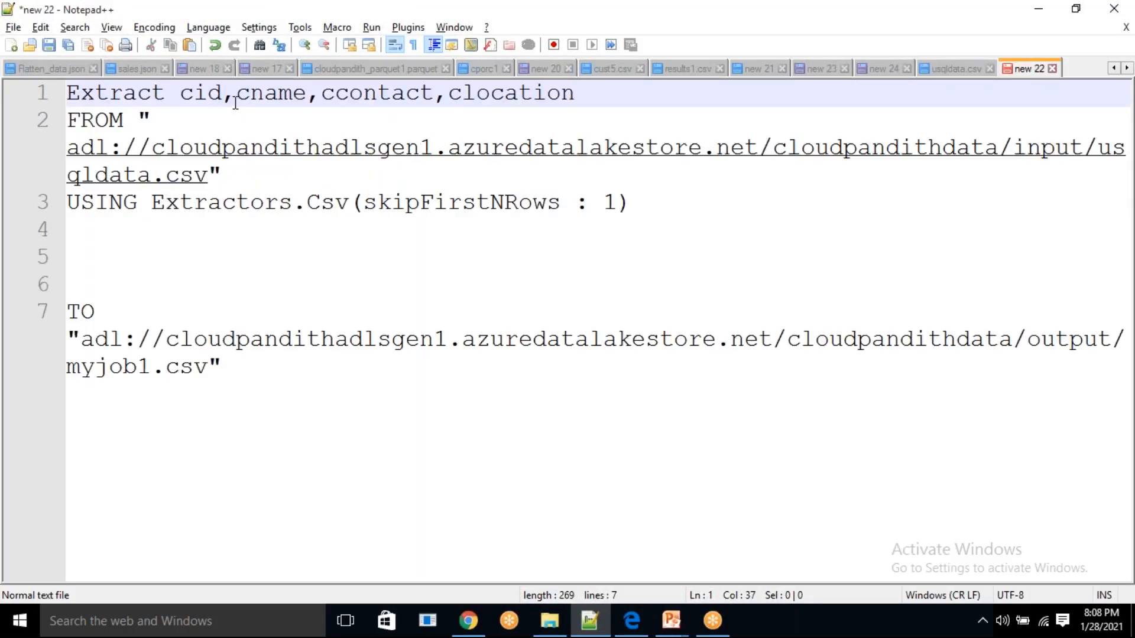
pyautogui.moveTo(195, 95); pyautogui.dragTo(563, 98)
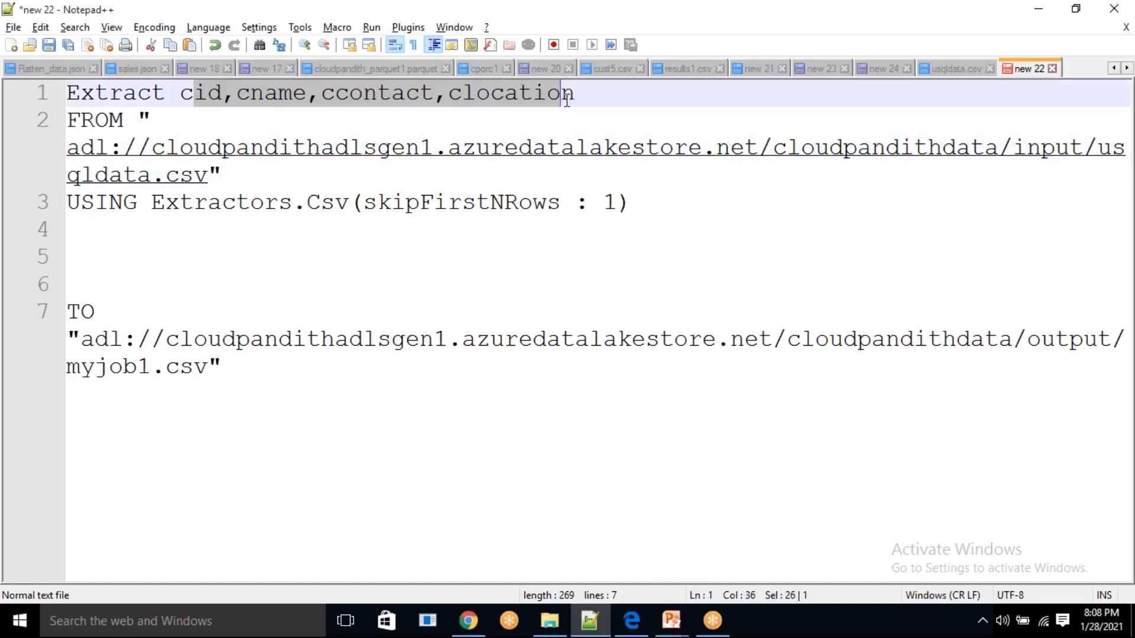
pyautogui.moveTo(420, 202); pyautogui.dragTo(615, 212)
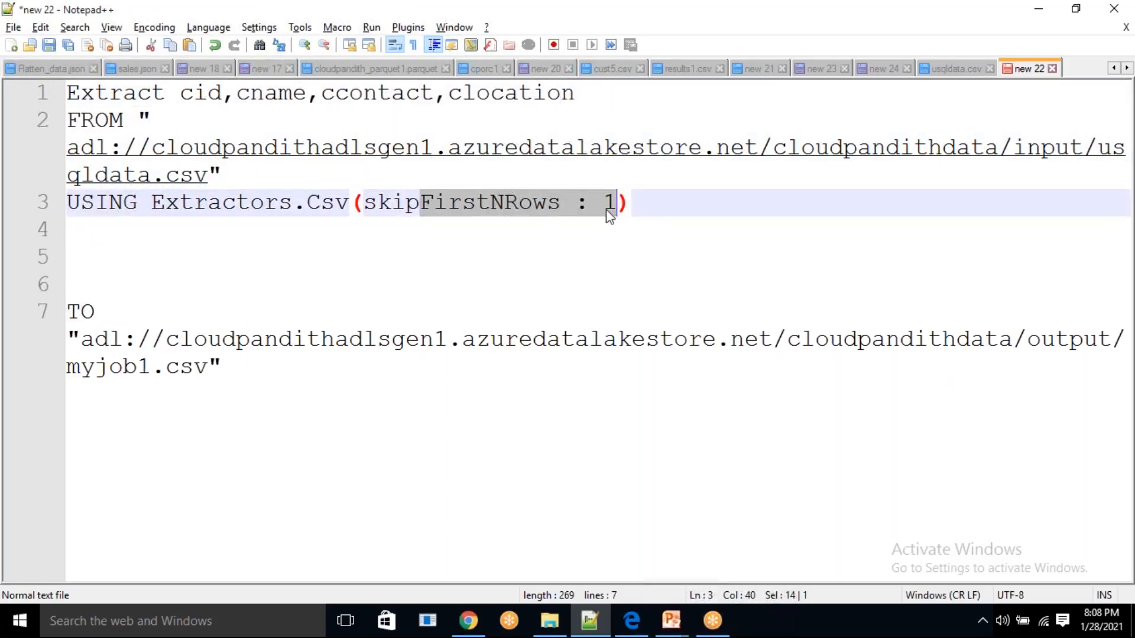
pyautogui.click(505, 206)
pyautogui.moveTo(405, 104); pyautogui.dragTo(465, 97)
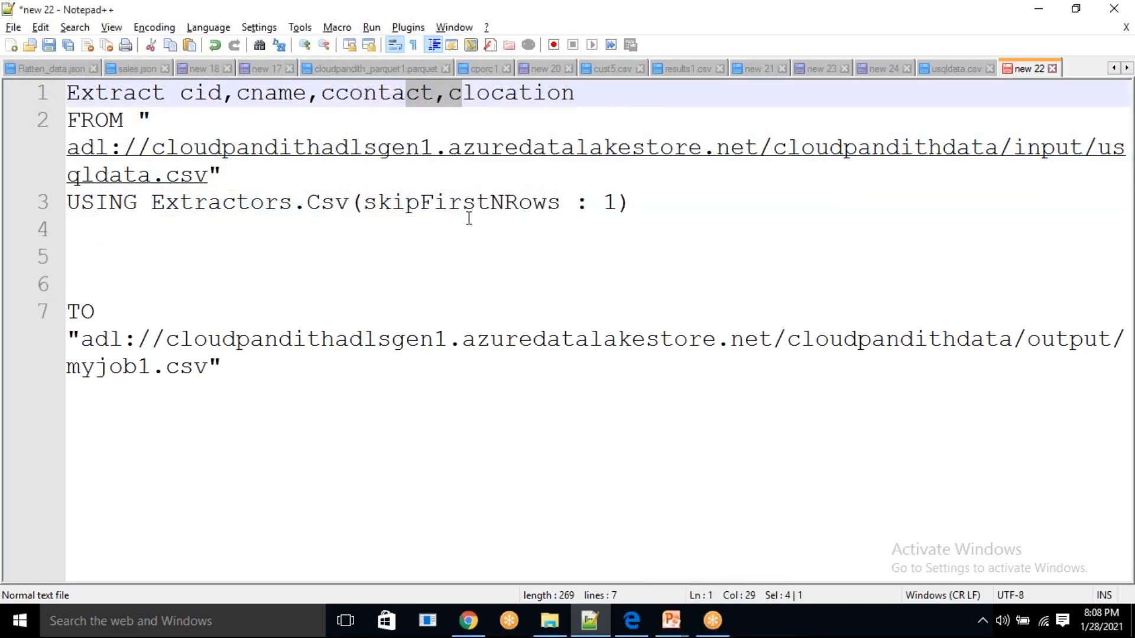
pyautogui.moveTo(463, 207); pyautogui.dragTo(561, 207)
# Add data types to the Extract columns: cid int, cname string, ccontact long and clocation string
pyautogui.click(227, 95)
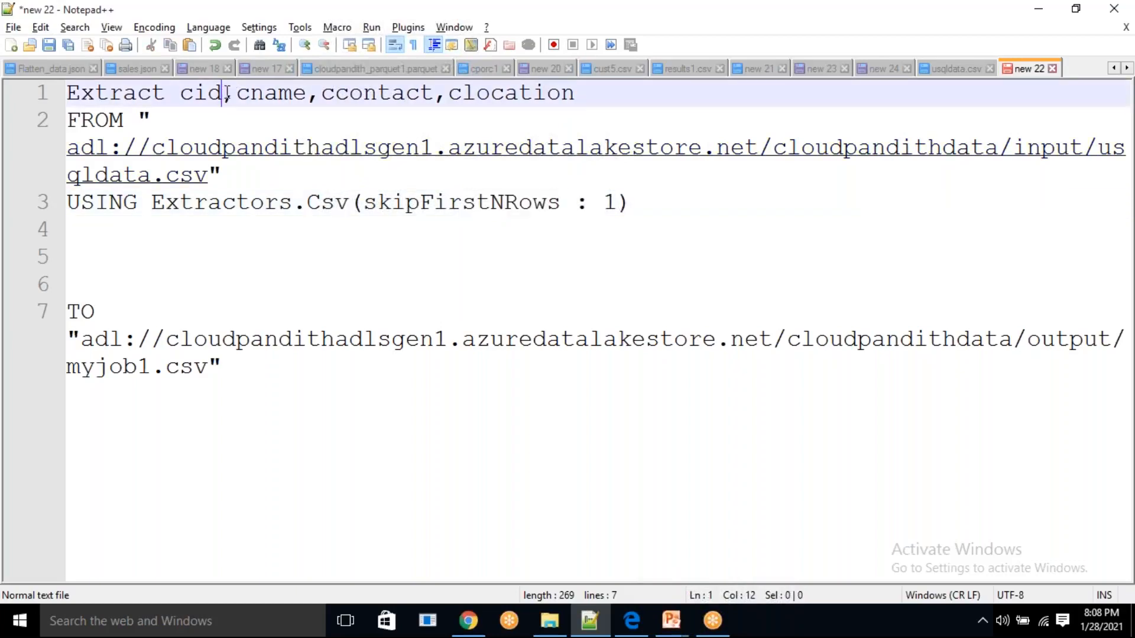
pyautogui.write('int')
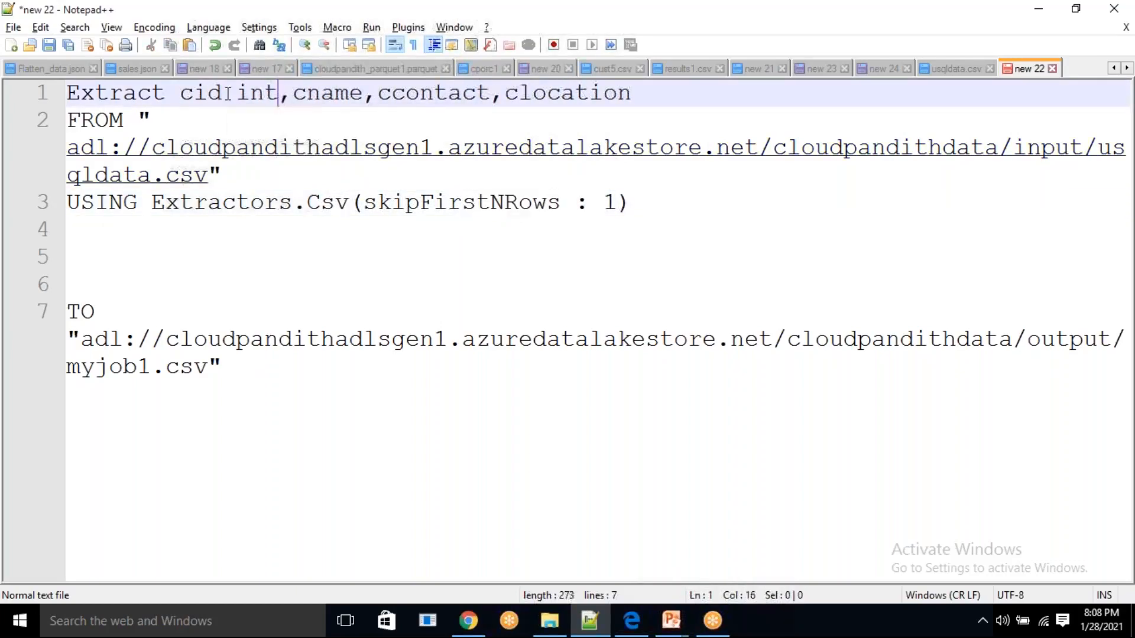
pyautogui.click(366, 96)
pyautogui.write('string')
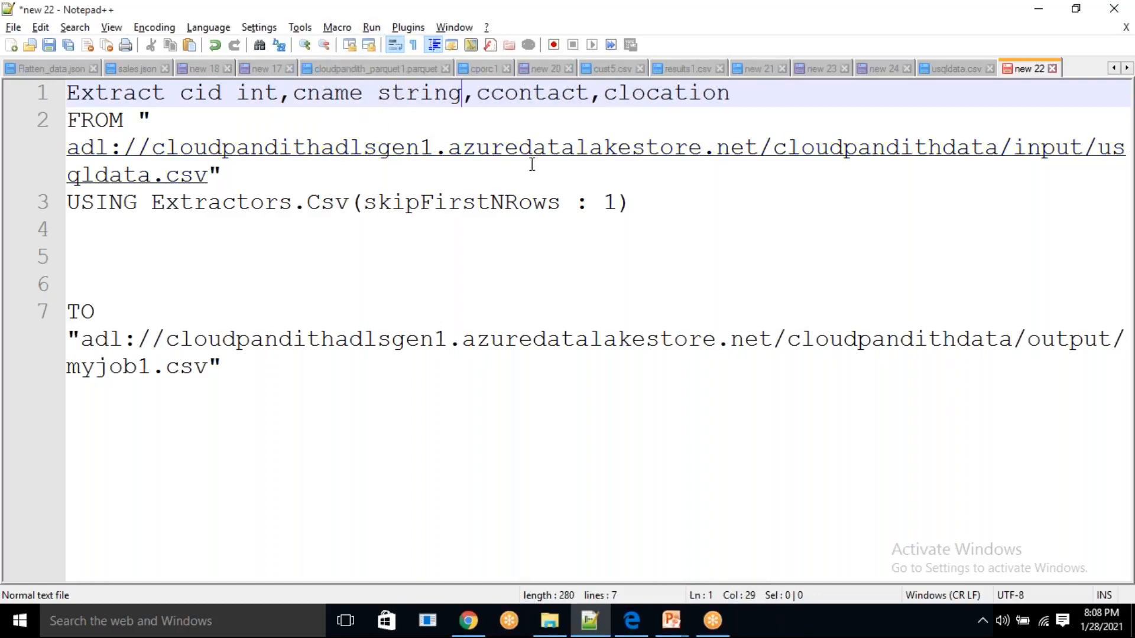
pyautogui.click(594, 95)
pyautogui.write('long')
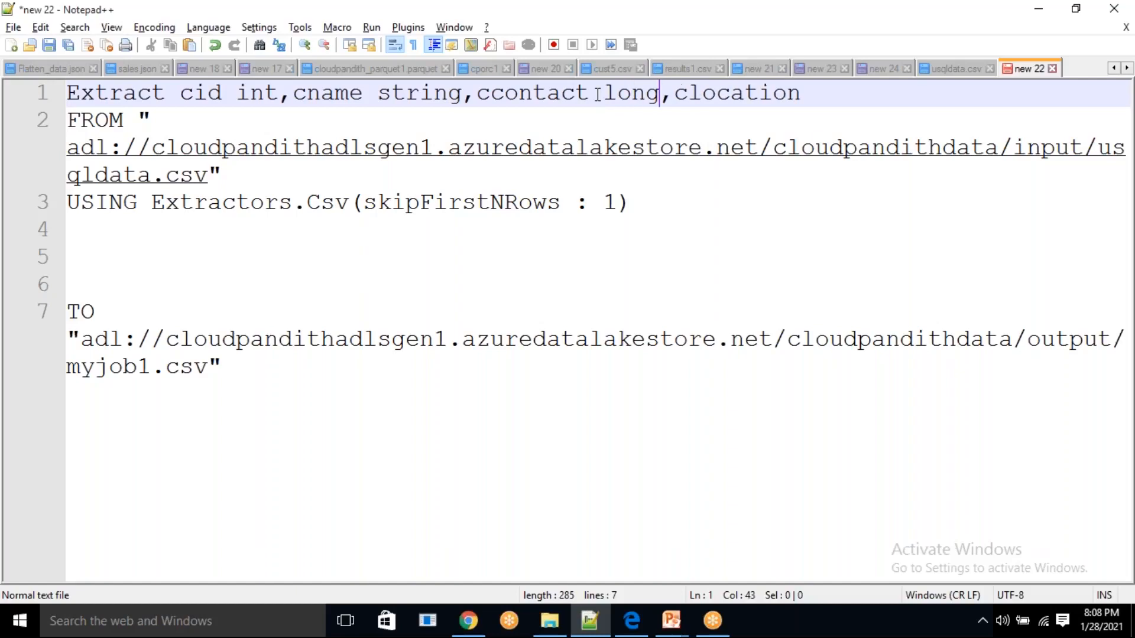
pyautogui.click(810, 93)
pyautogui.write('string')
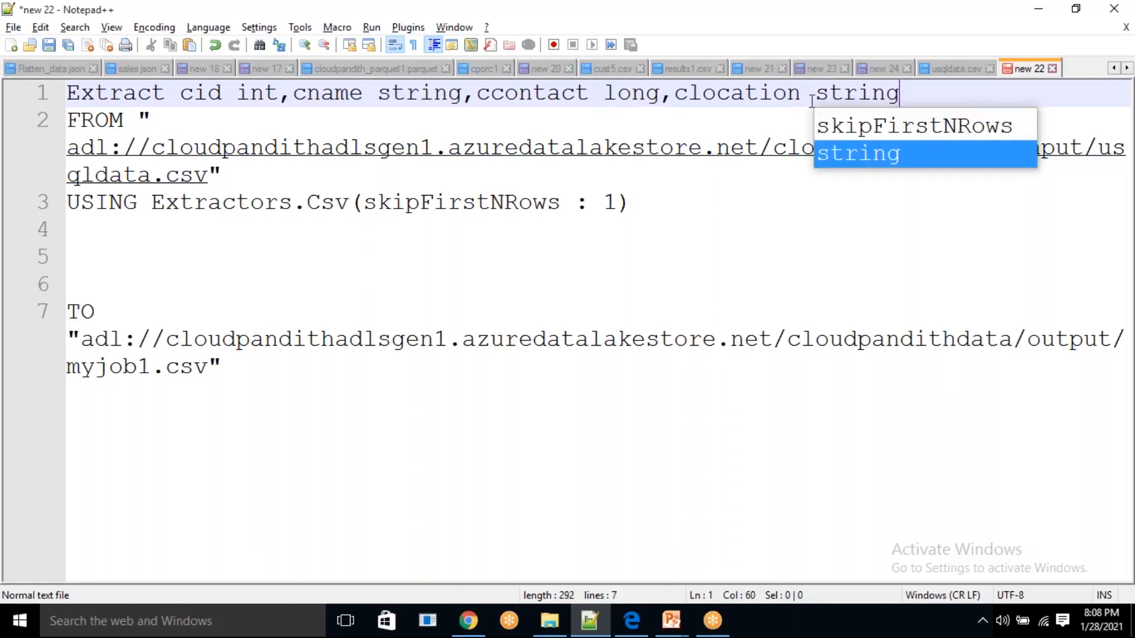
pyautogui.click(668, 128)
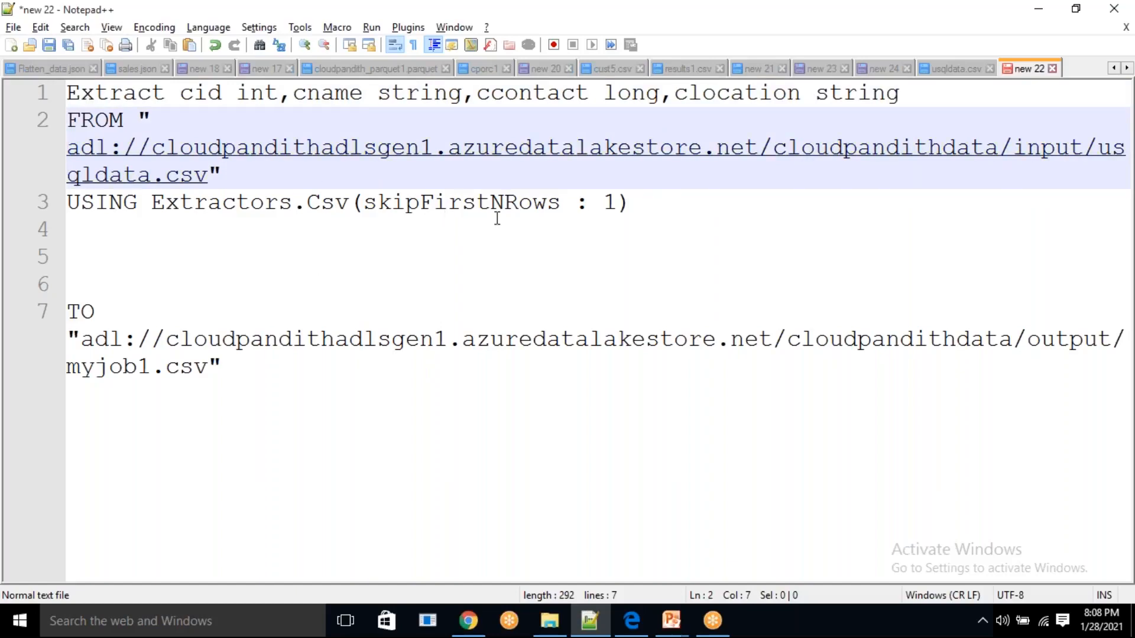
pyautogui.click(771, 598)
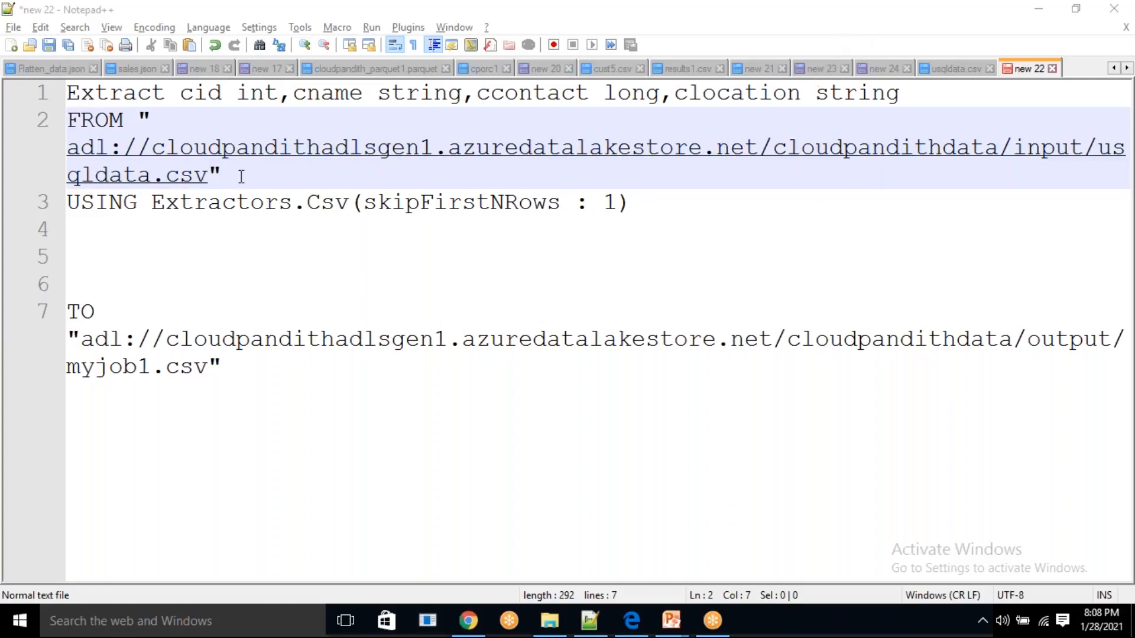
pyautogui.click(67, 92)
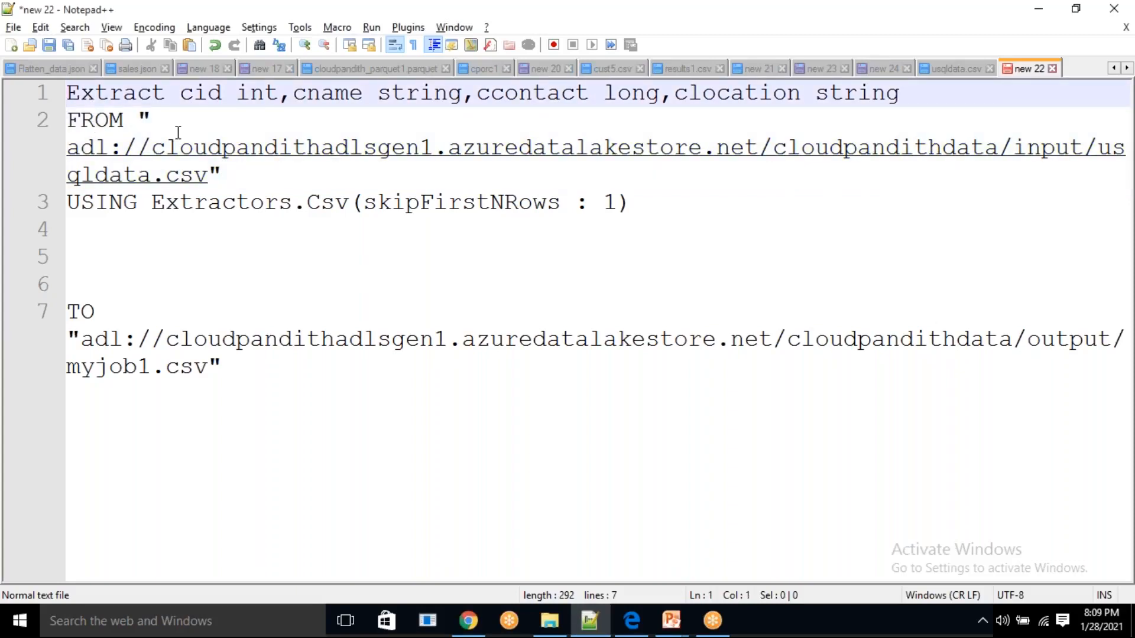
pyautogui.write('@')
pyautogui.write('sourcedata')
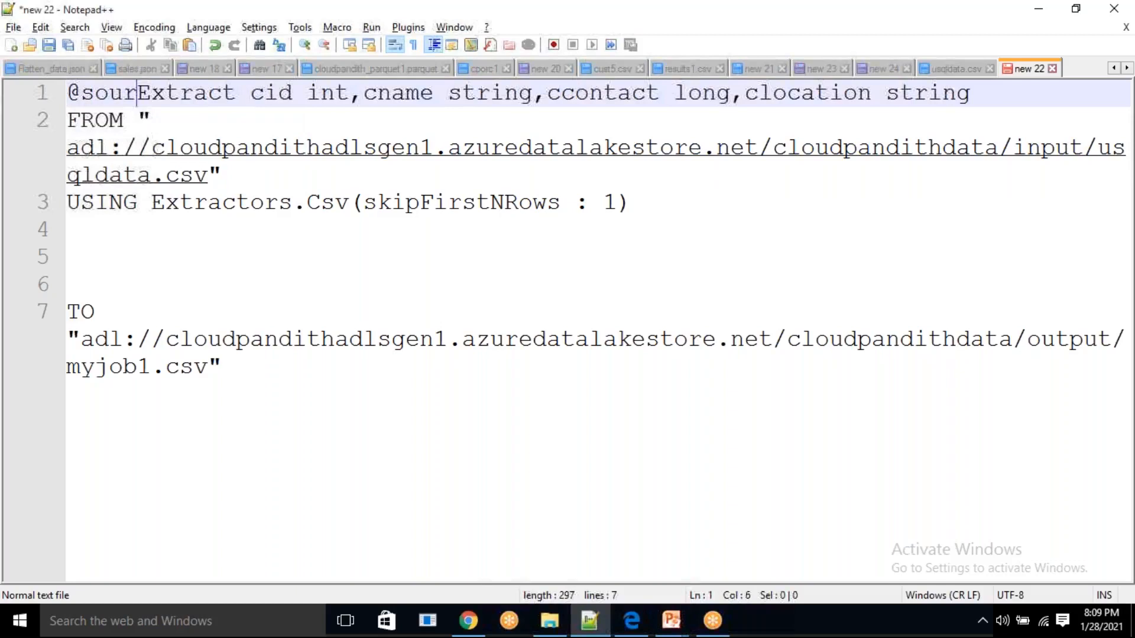
pyautogui.write('=')
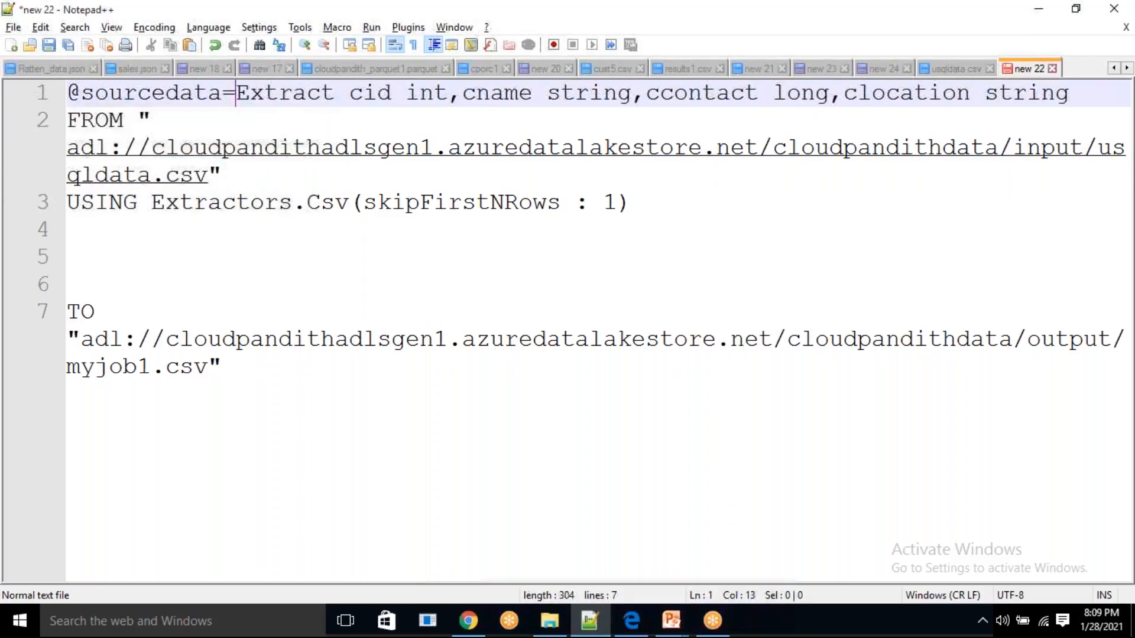
pyautogui.press('Left')
pyautogui.hotkey('shift', 'Home')
pyautogui.hotkey('ctrl', 'c')
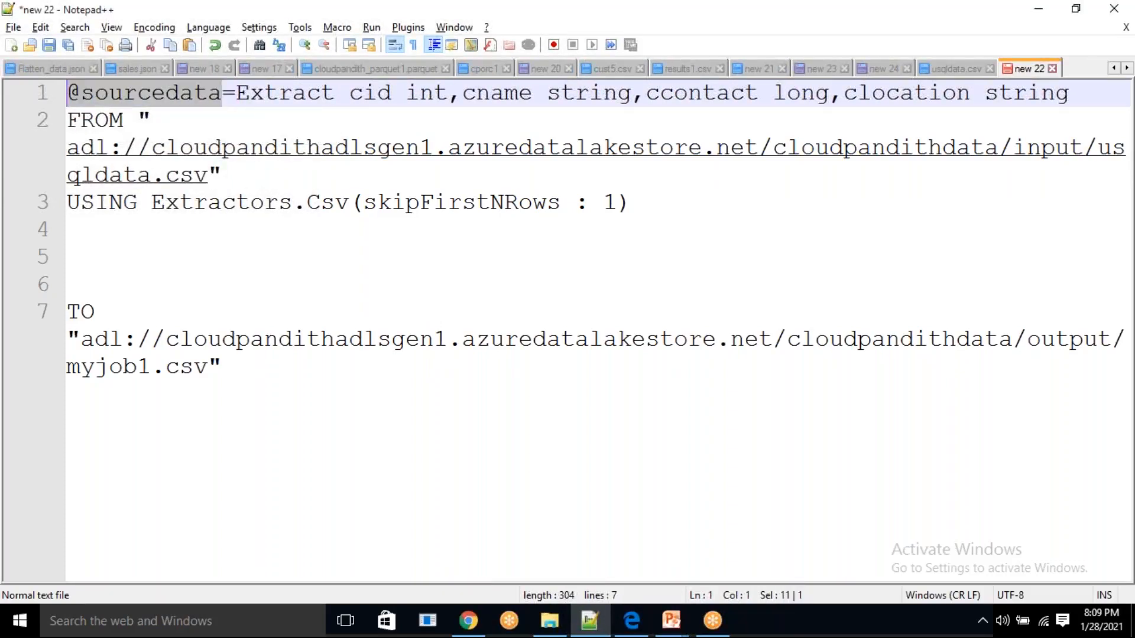
pyautogui.click(108, 289)
pyautogui.write('OUTPUT')
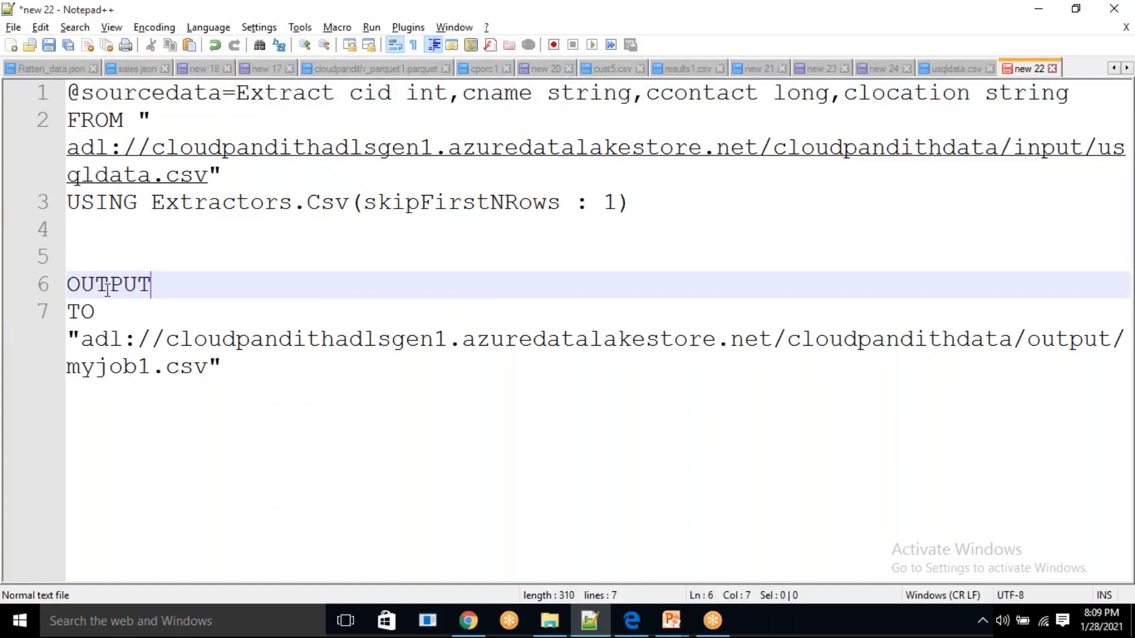
pyautogui.hotkey('ctrl', 'v')
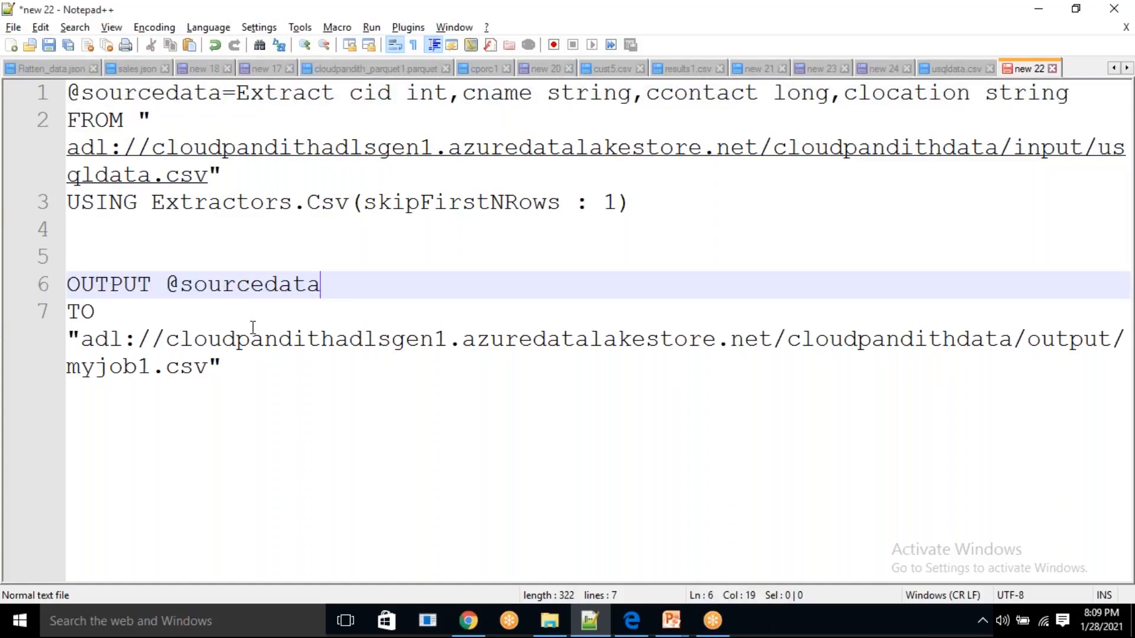
pyautogui.doubleClick(210, 288)
pyautogui.click(226, 296)
pyautogui.doubleClick(231, 293)
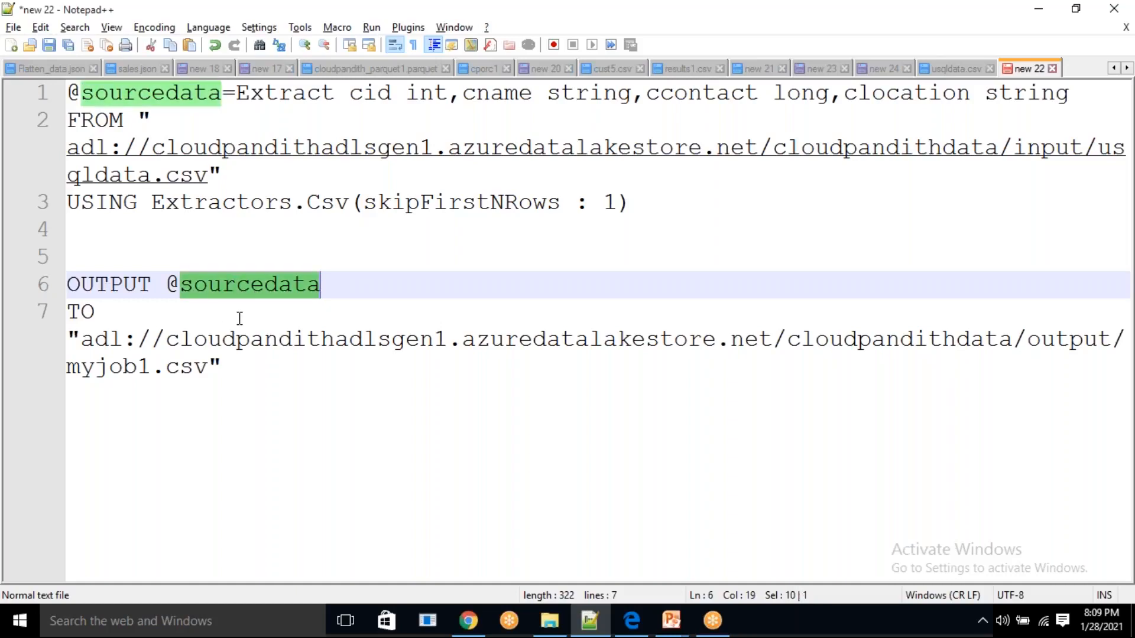
# Add the clause USING Outputters.Csv() on a new line below the TO path
pyautogui.moveTo(68, 339); pyautogui.dragTo(208, 369)
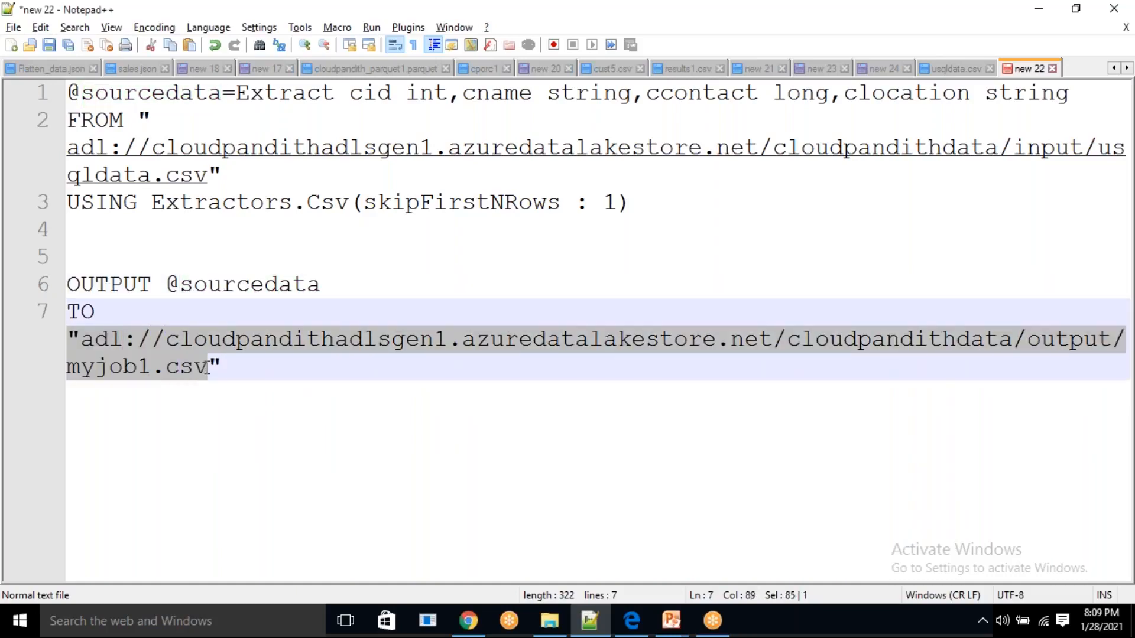
pyautogui.click(243, 366)
pyautogui.press('Return')
pyautogui.write('USI')
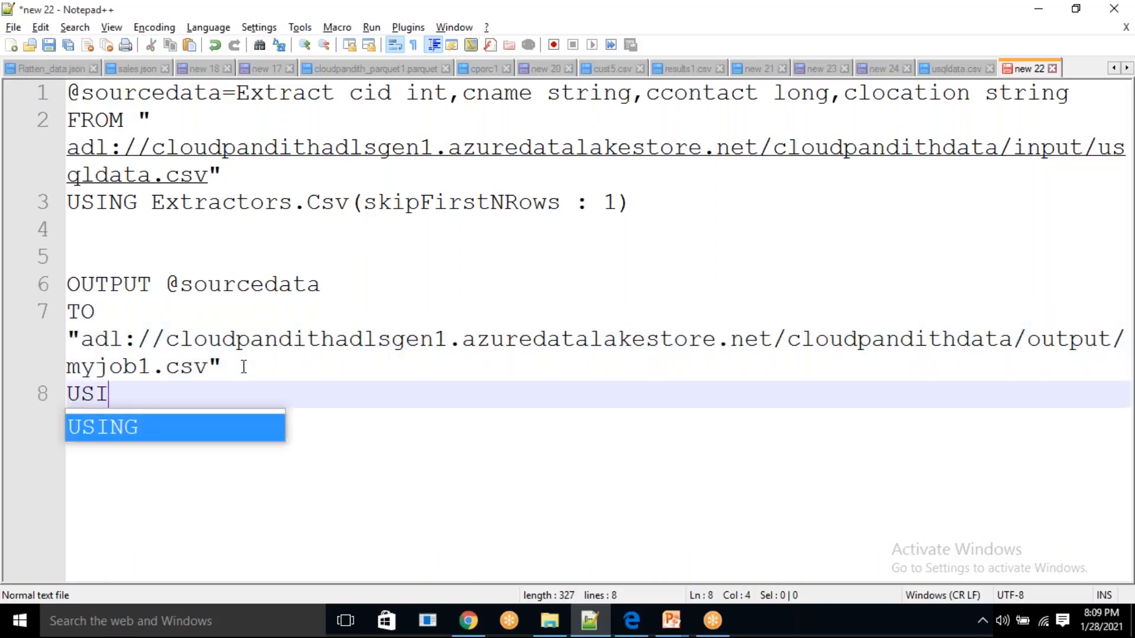
pyautogui.write('NG Out')
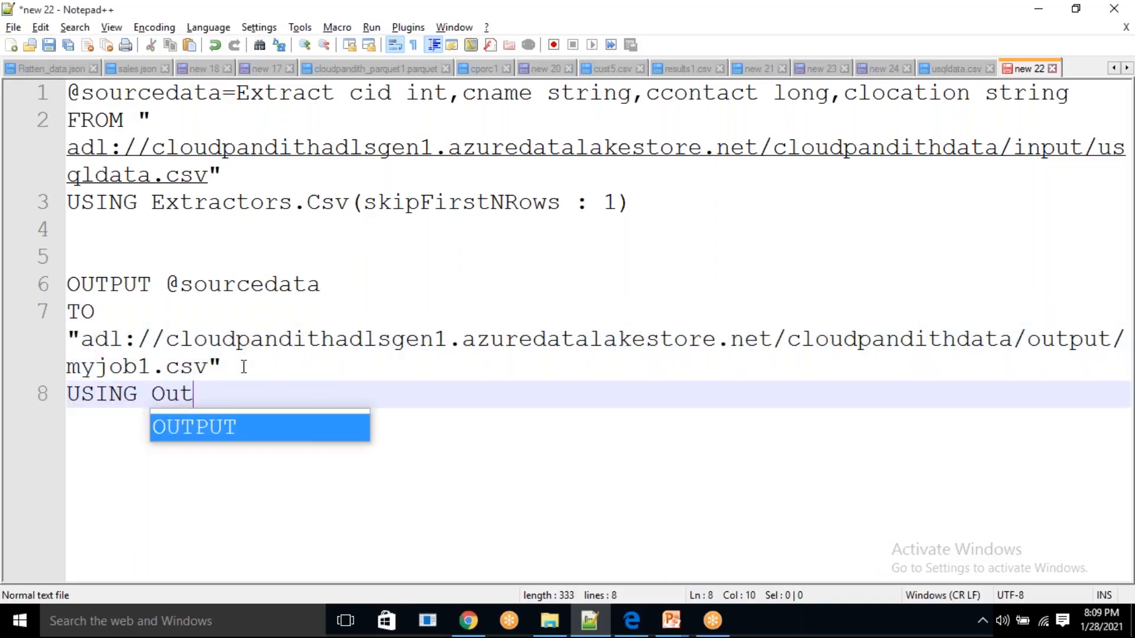
pyautogui.write('putters')
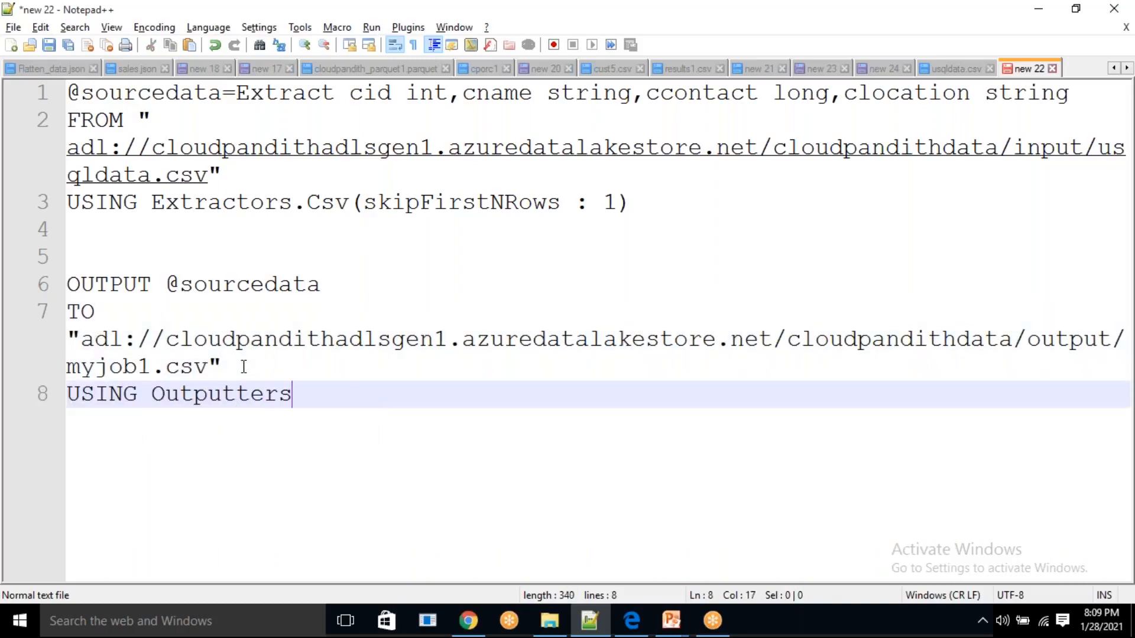
pyautogui.write('.Csv')
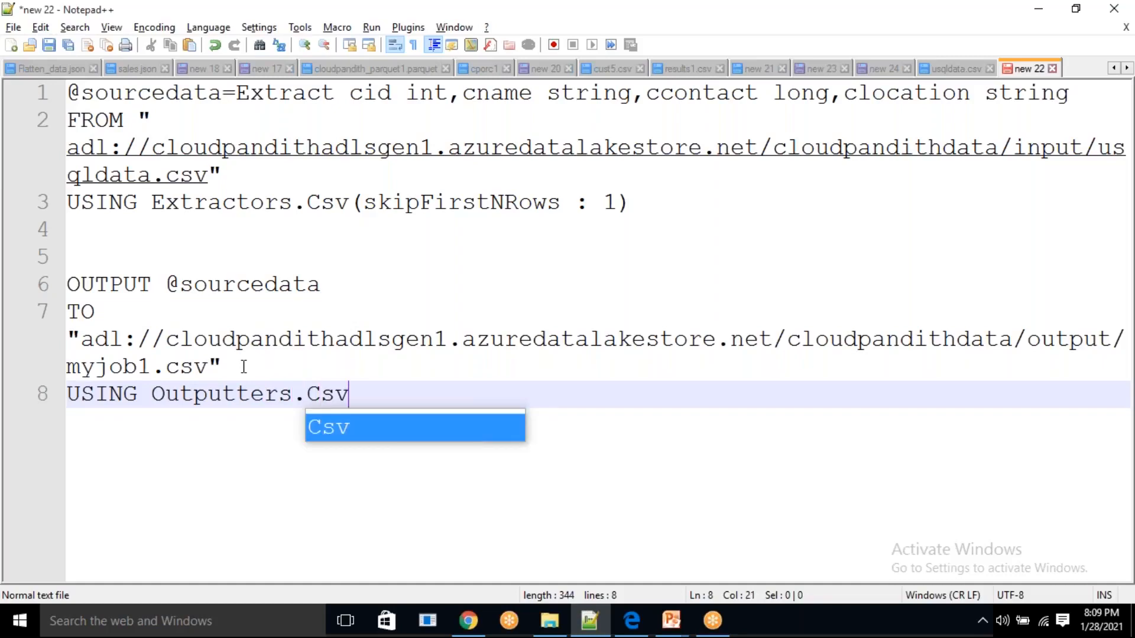
pyautogui.write('()')
# Enter outputHeaders :true as the argument inside the Outputters.Csv parentheses
pyautogui.press('Left')
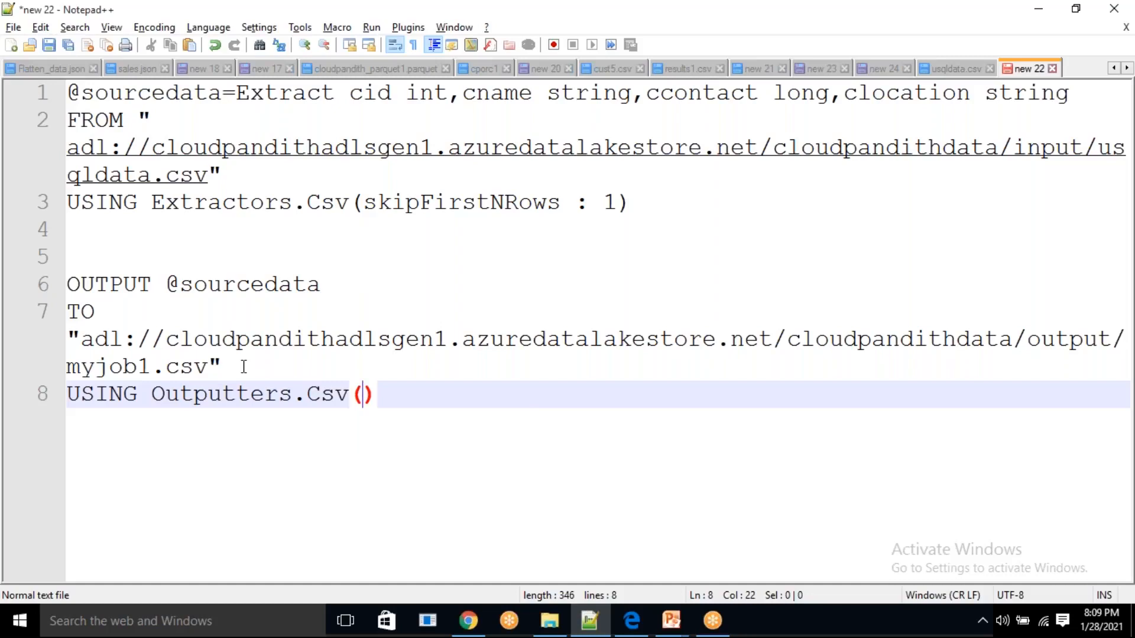
pyautogui.write('out')
pyautogui.write('putHea')
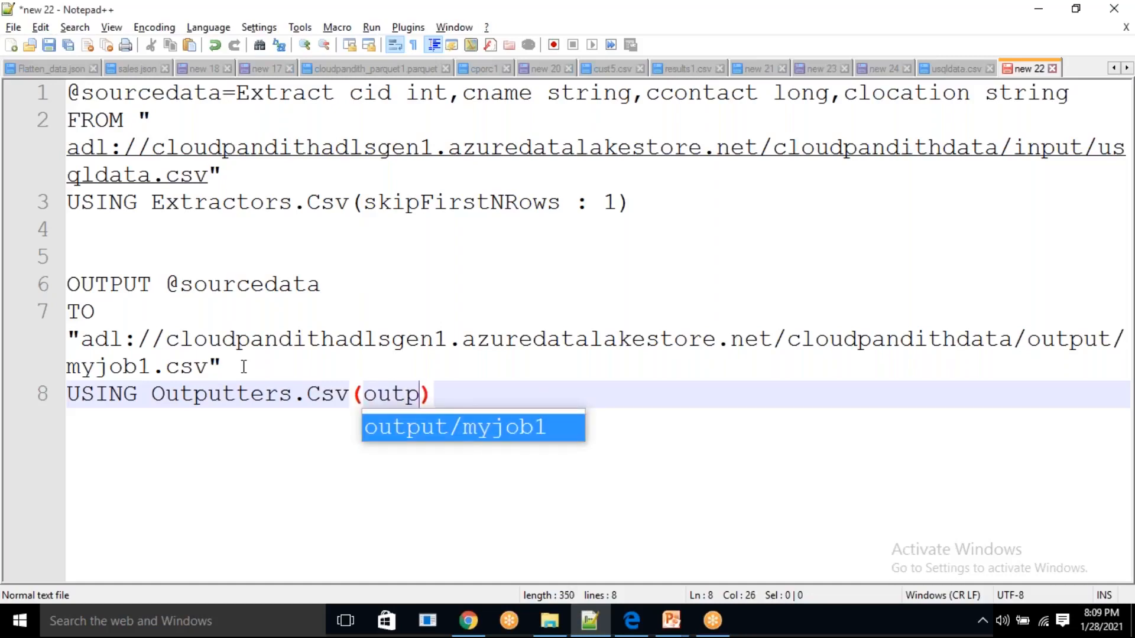
pyautogui.write('ders')
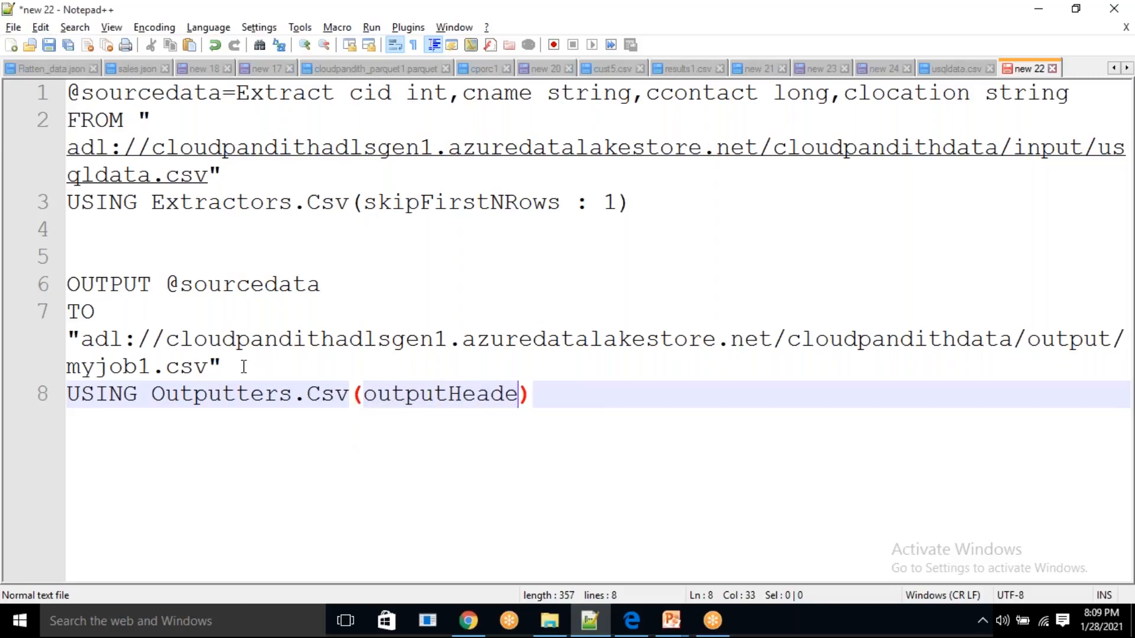
pyautogui.write(' :true')
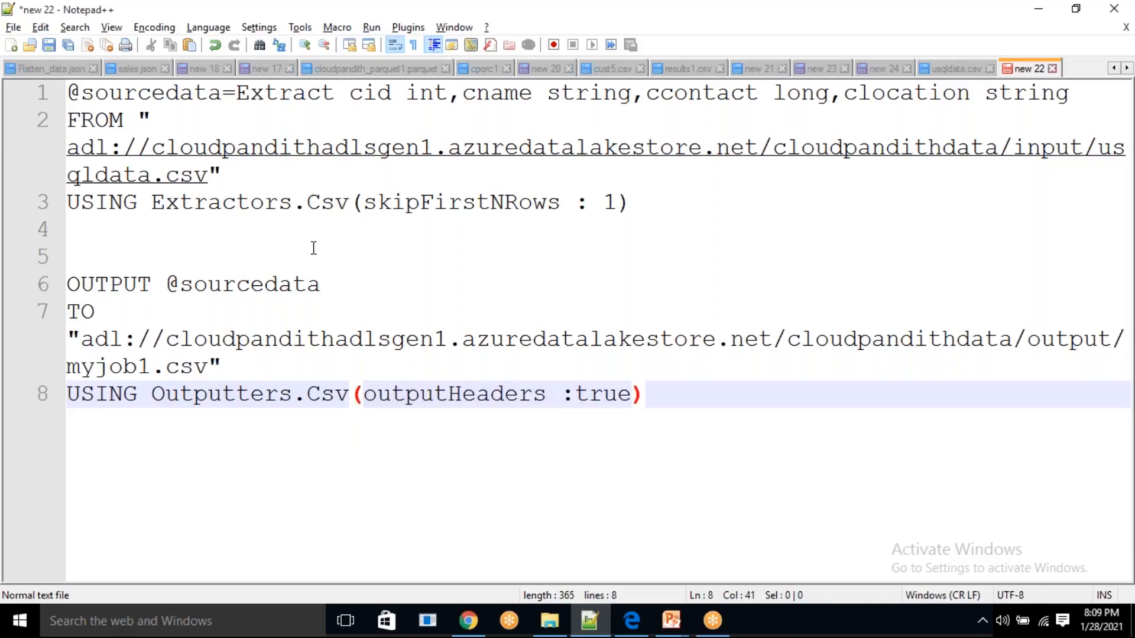
pyautogui.click(766, 594)
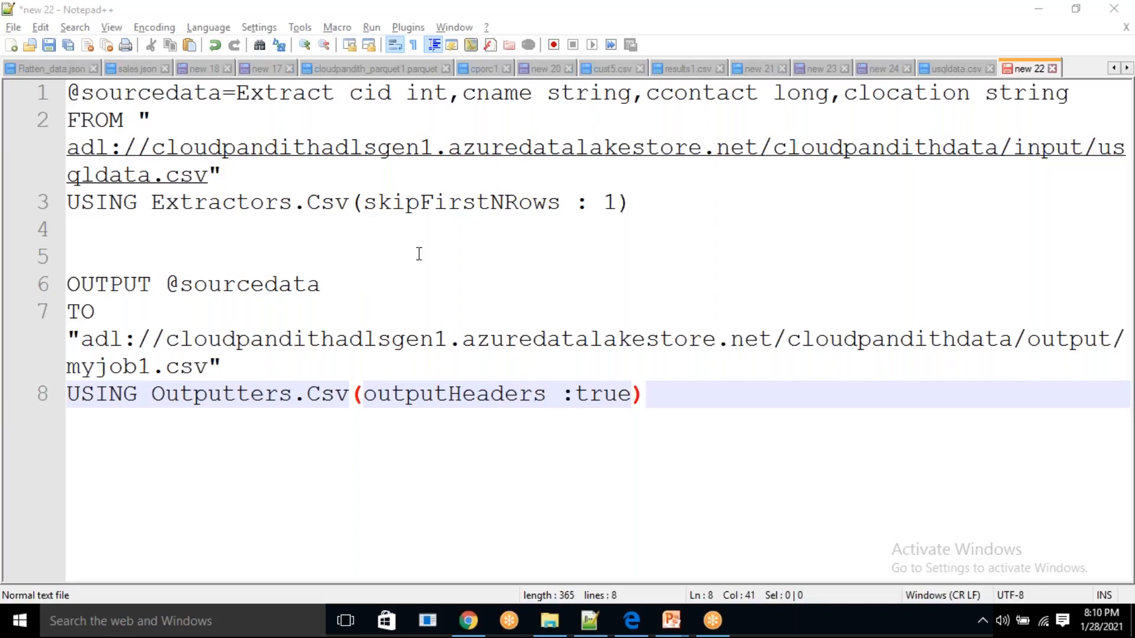
# End both the extract statement and the OUTPUT statement with a semicolon
pyautogui.moveTo(139, 95); pyautogui.dragTo(67, 93)
pyautogui.click(652, 203)
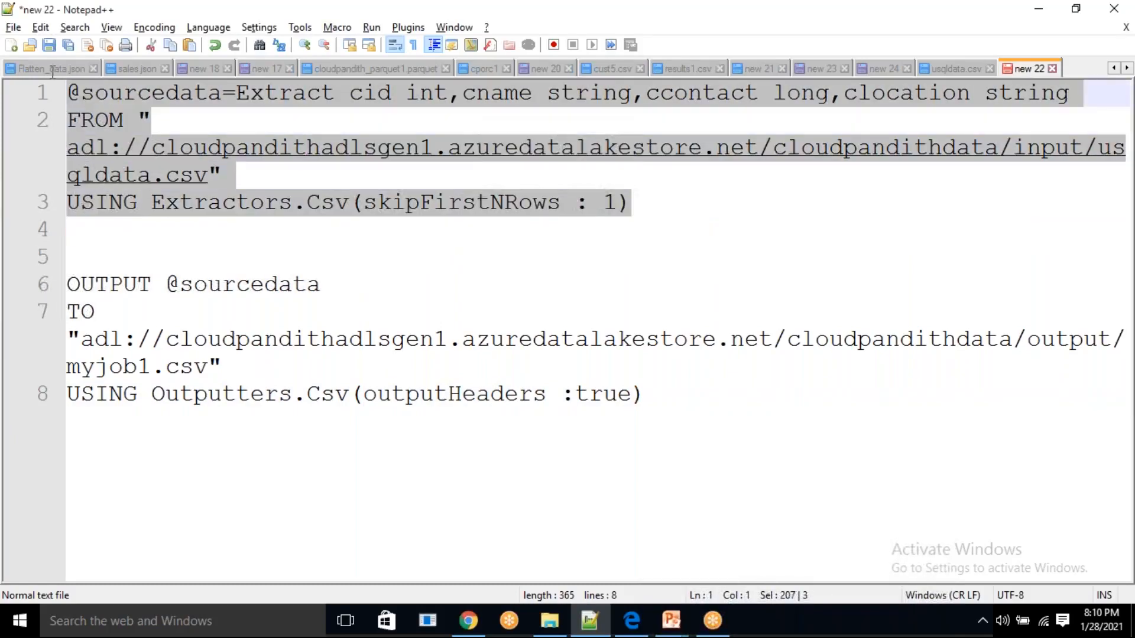
pyautogui.click(641, 203)
pyautogui.press('Right')
pyautogui.write(';')
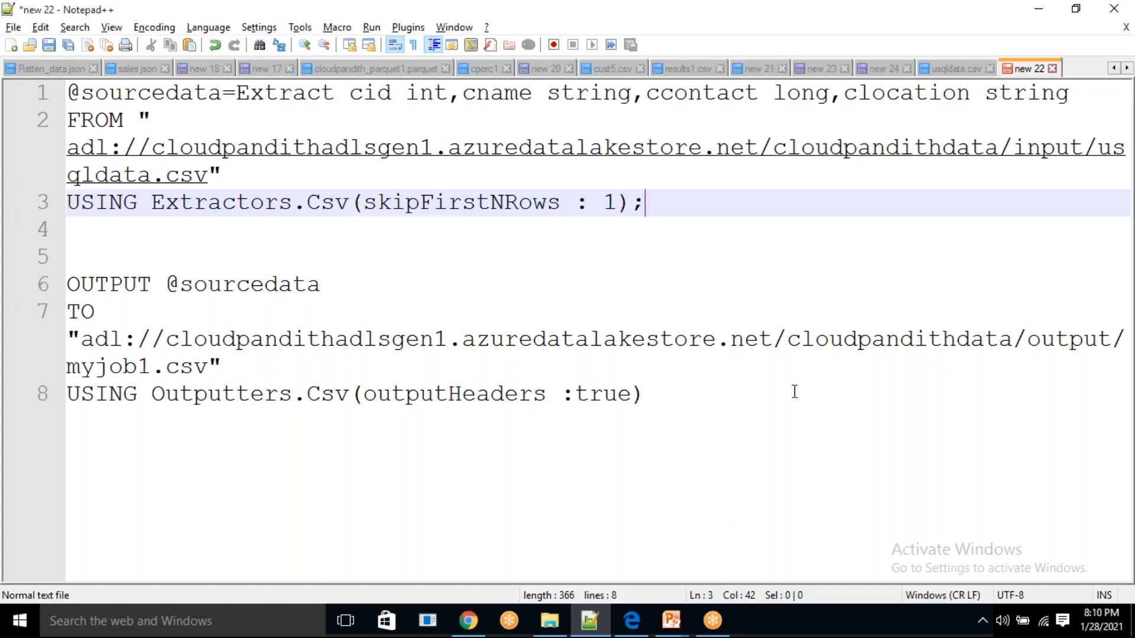
pyautogui.moveTo(644, 392); pyautogui.dragTo(67, 257)
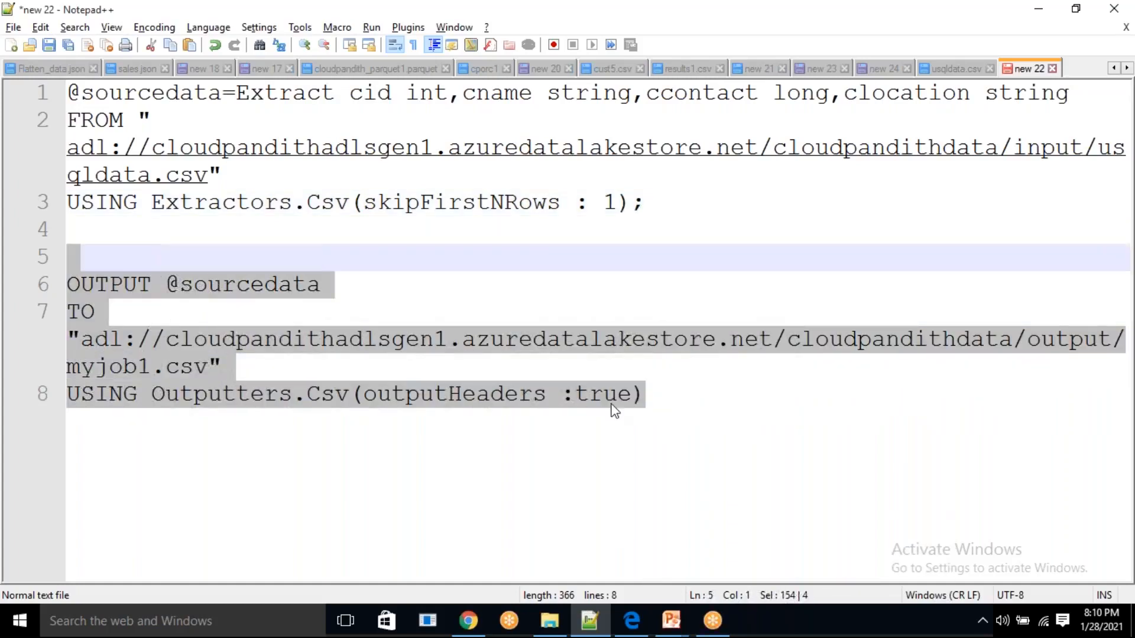
pyautogui.click(672, 398)
pyautogui.write(';')
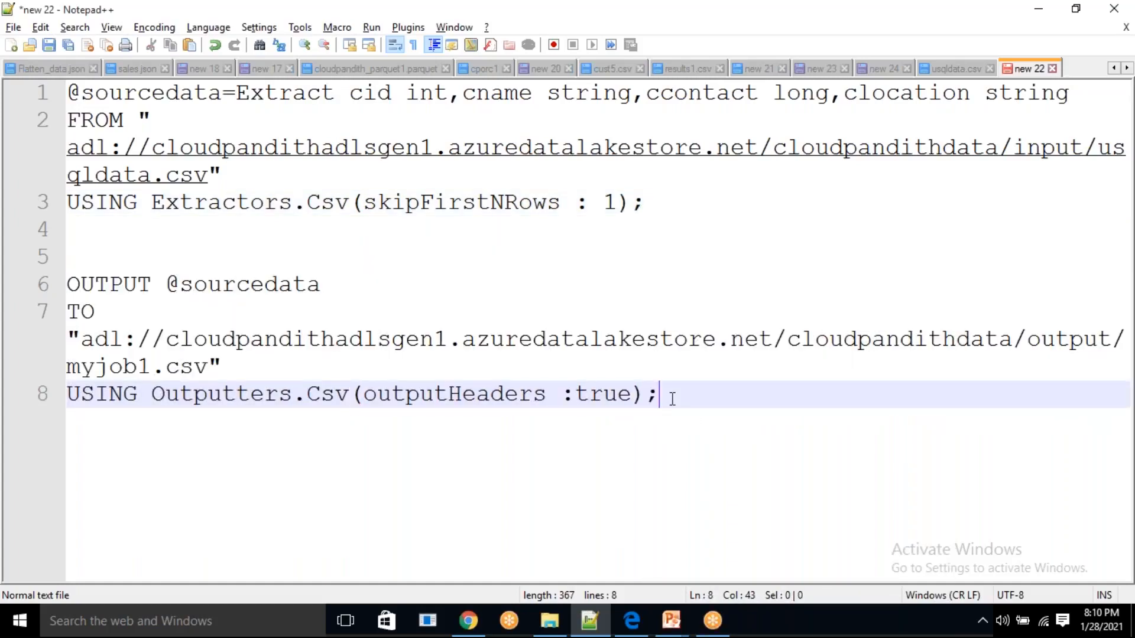
# Change the Extract keyword on the first line to uppercase EXTRACT and review the case of the FROM, USING, OUTPUT and TO keywords
pyautogui.click(293, 92)
pyautogui.doubleClick(318, 102)
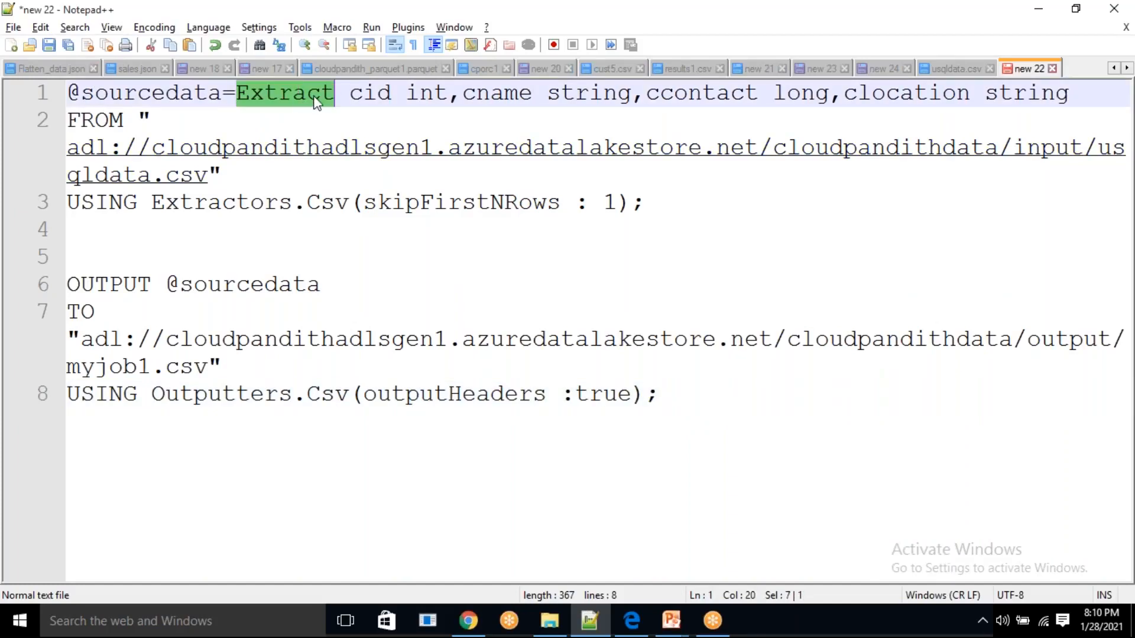
pyautogui.press('Right')
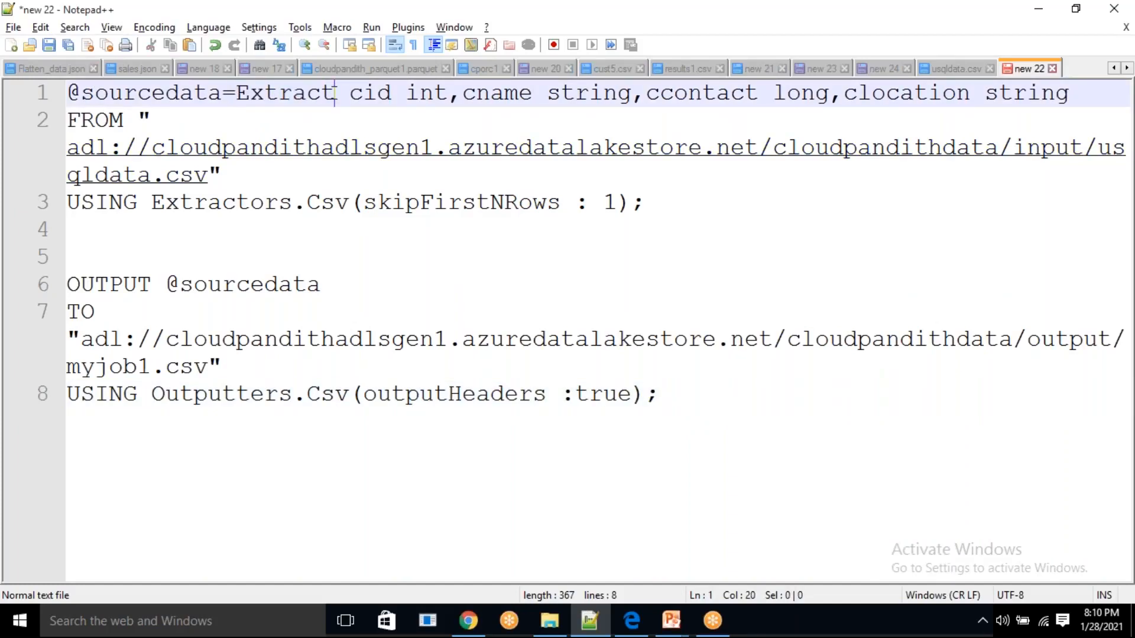
pyautogui.press('BackSpace')
pyautogui.press('BackSpace')
pyautogui.press('BackSpace')
pyautogui.press('BackSpace')
pyautogui.press('BackSpace')
pyautogui.press('BackSpace')
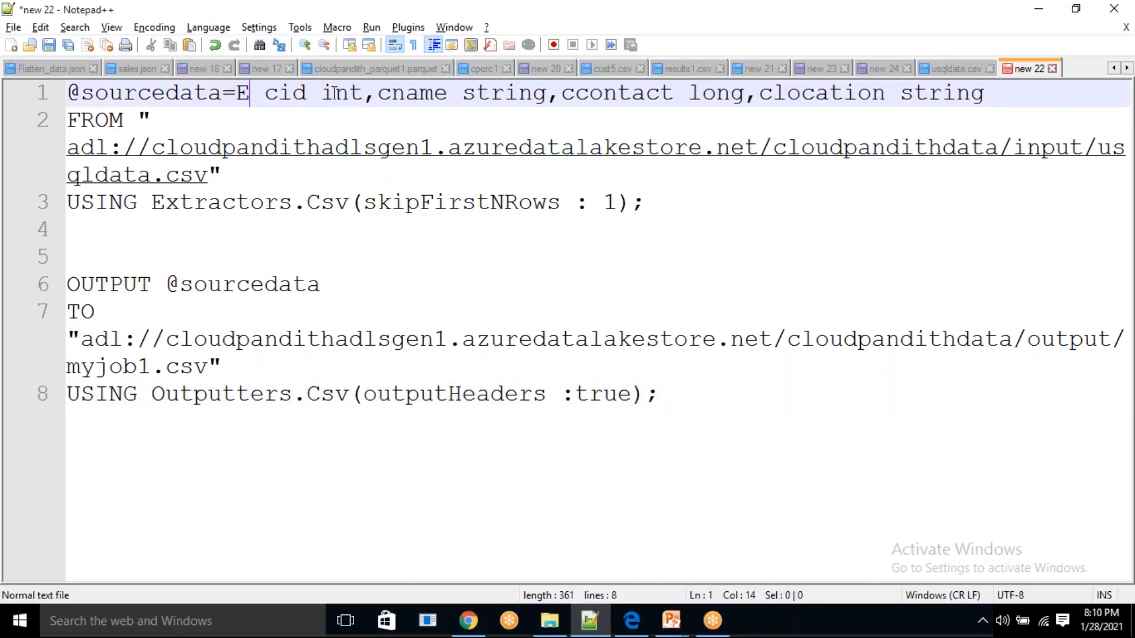
pyautogui.write('XTRACT')
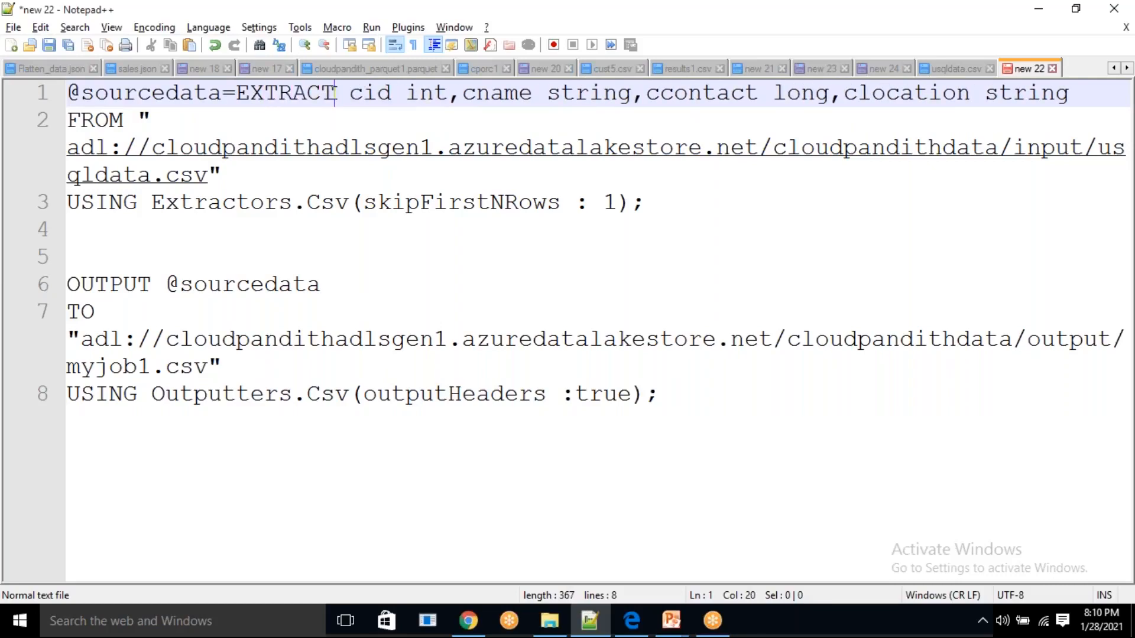
pyautogui.doubleClick(103, 120)
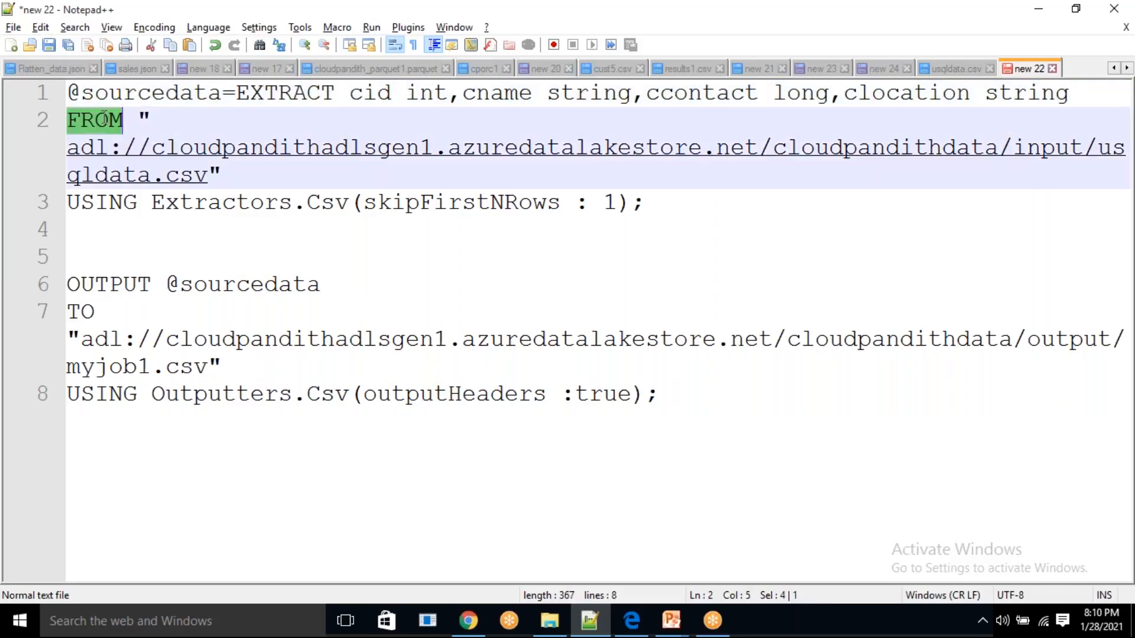
pyautogui.click(111, 198)
pyautogui.doubleClick(112, 199)
pyautogui.doubleClick(124, 285)
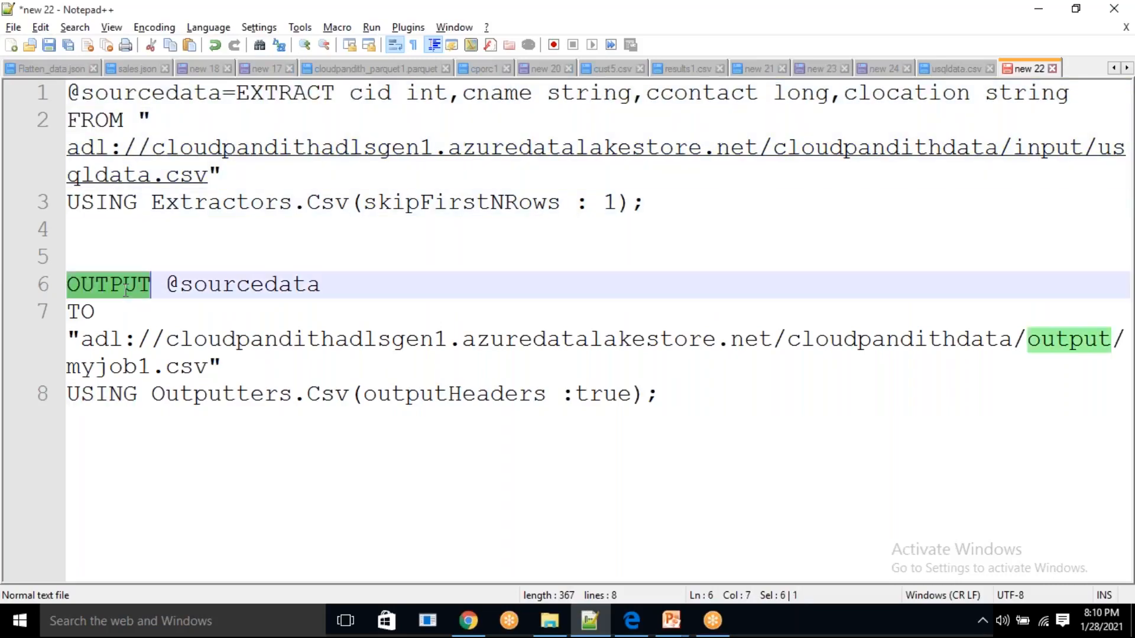
pyautogui.doubleClick(75, 311)
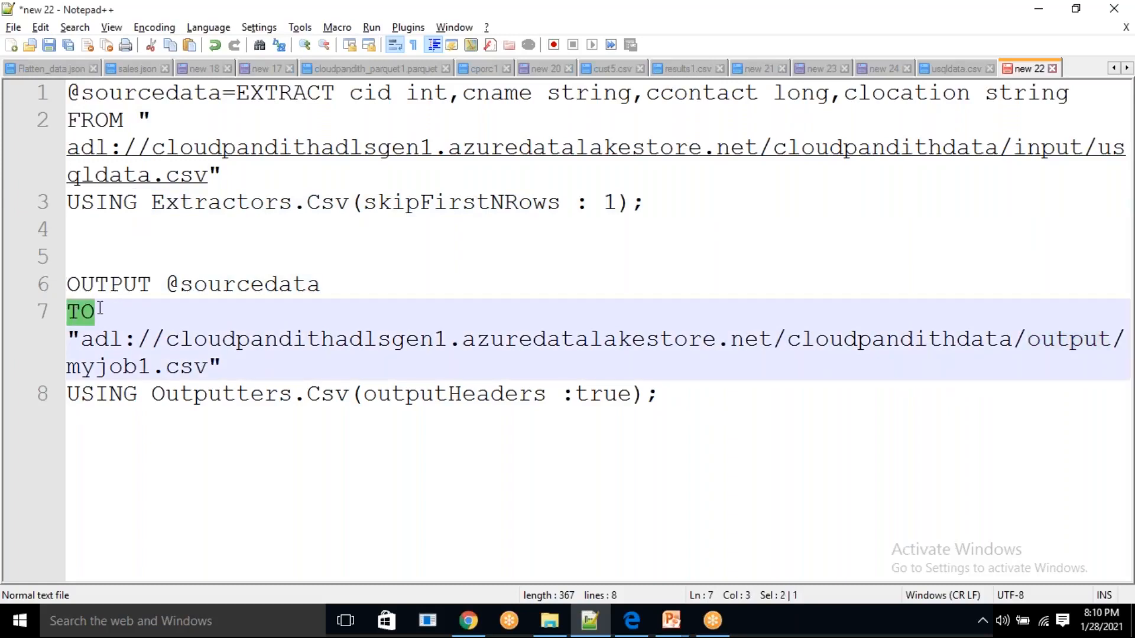
# Review the USING keyword and the Outputters name on the last line of the script
pyautogui.doubleClick(85, 394)
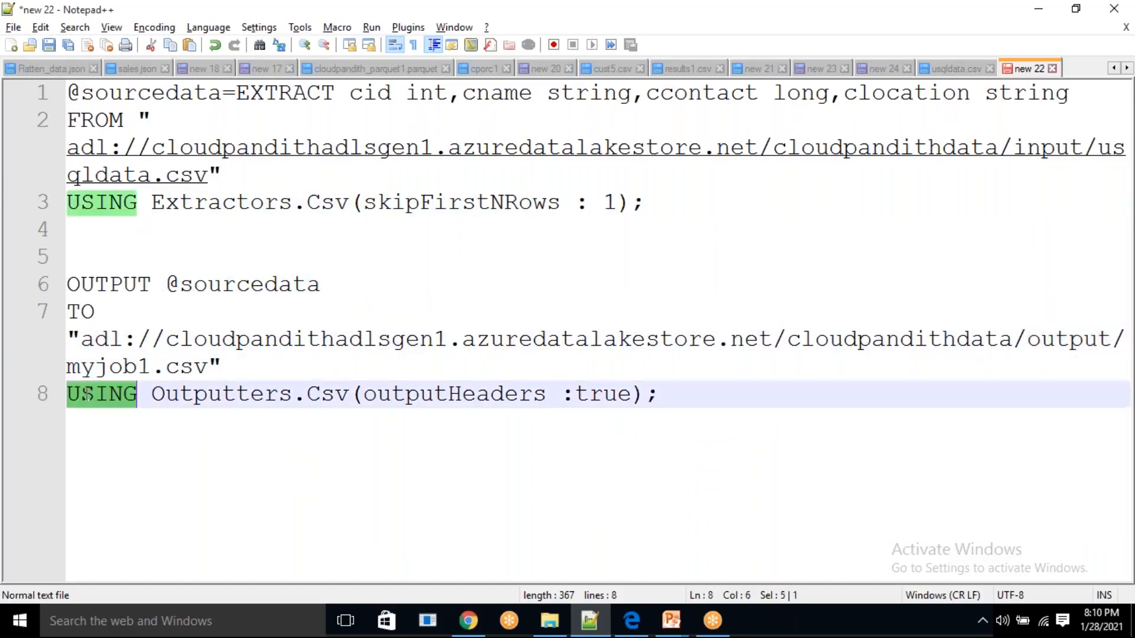
pyautogui.click(203, 394)
pyautogui.doubleClick(191, 400)
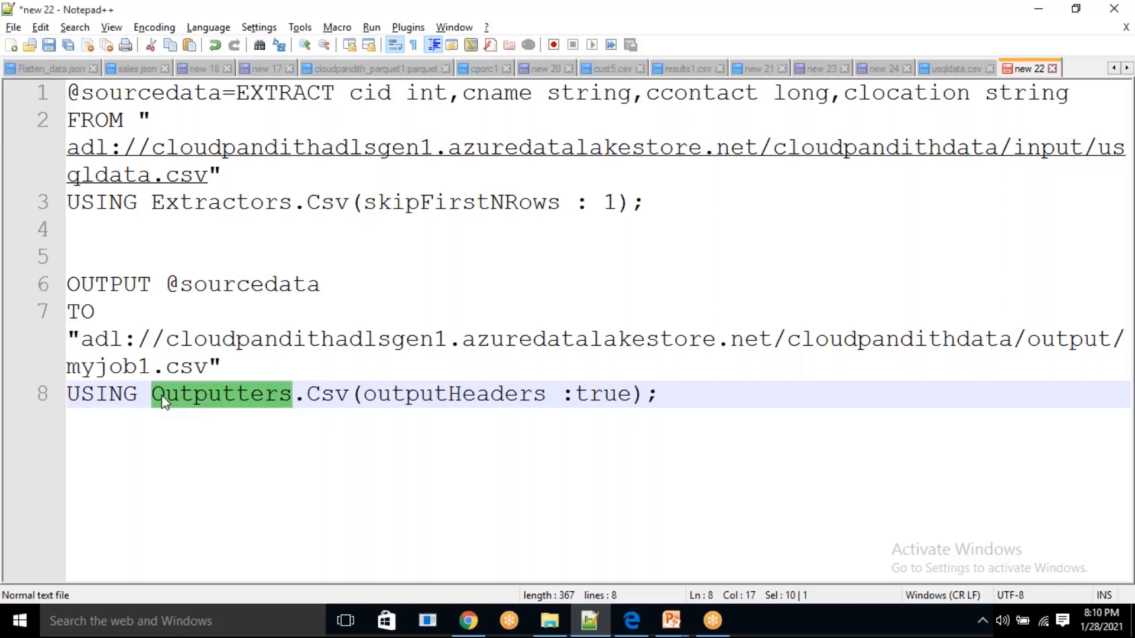
pyautogui.click(163, 395)
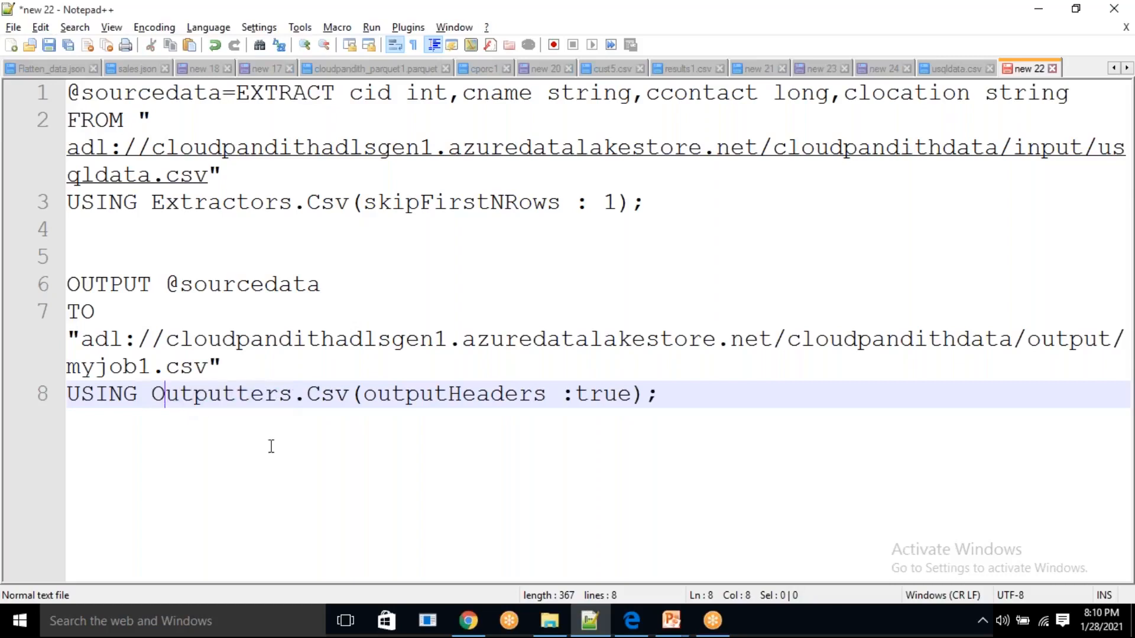
pyautogui.click(767, 601)
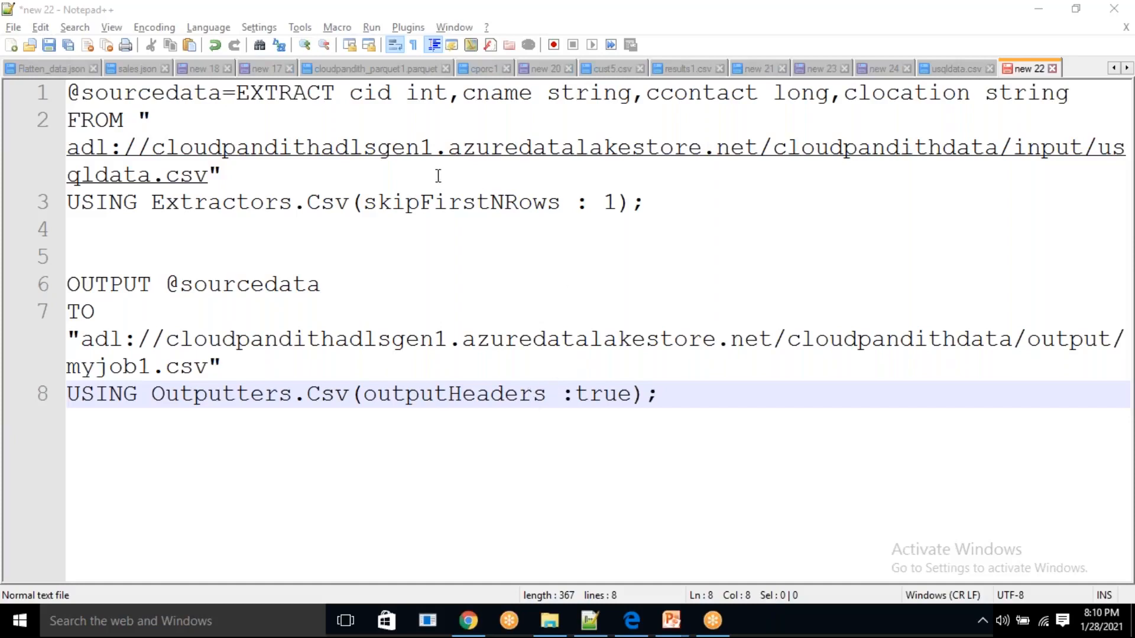
# Change the outputHeaders argument of Outputters.Csv to outputHeader
pyautogui.doubleClick(471, 203)
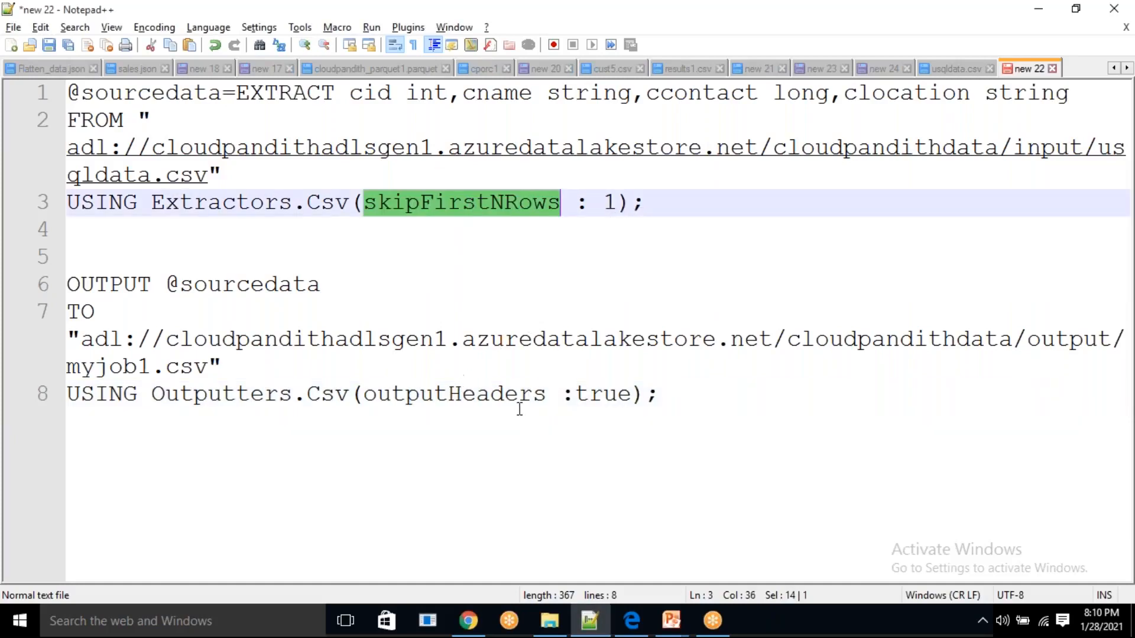
pyautogui.click(547, 407)
pyautogui.doubleClick(718, 406)
pyautogui.click(619, 278)
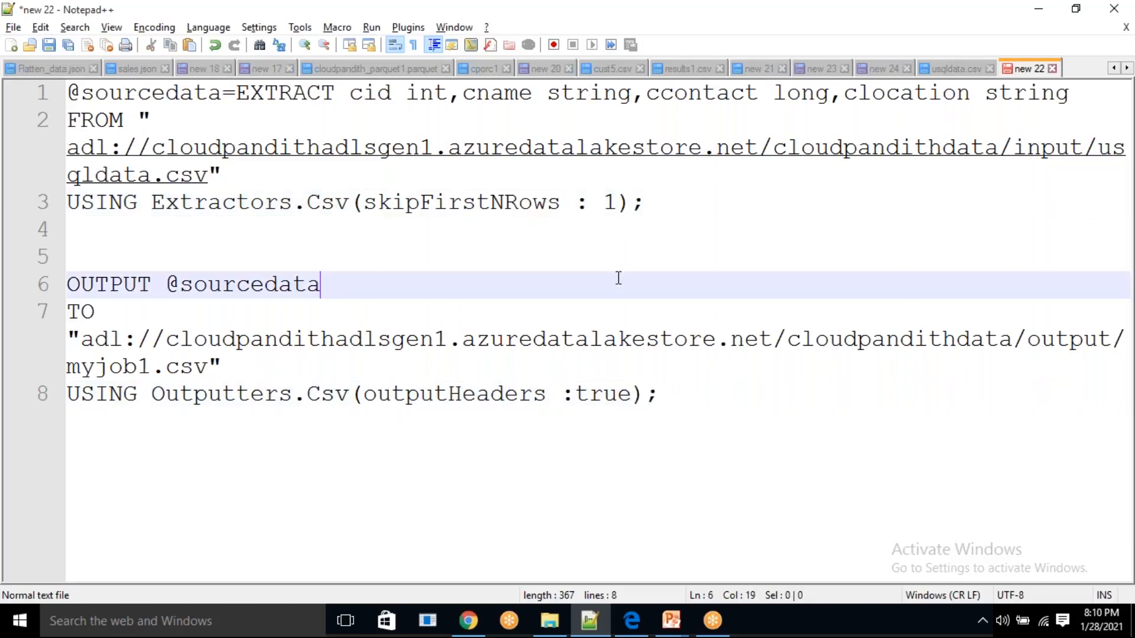
pyautogui.click(358, 218)
pyautogui.click(551, 394)
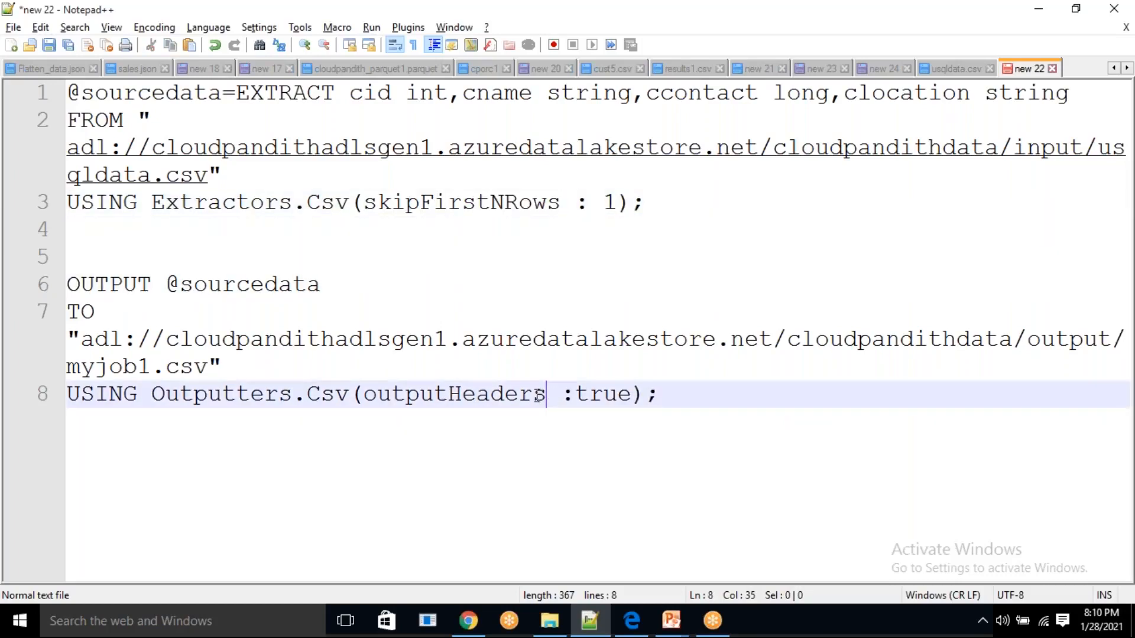
pyautogui.press('BackSpace')
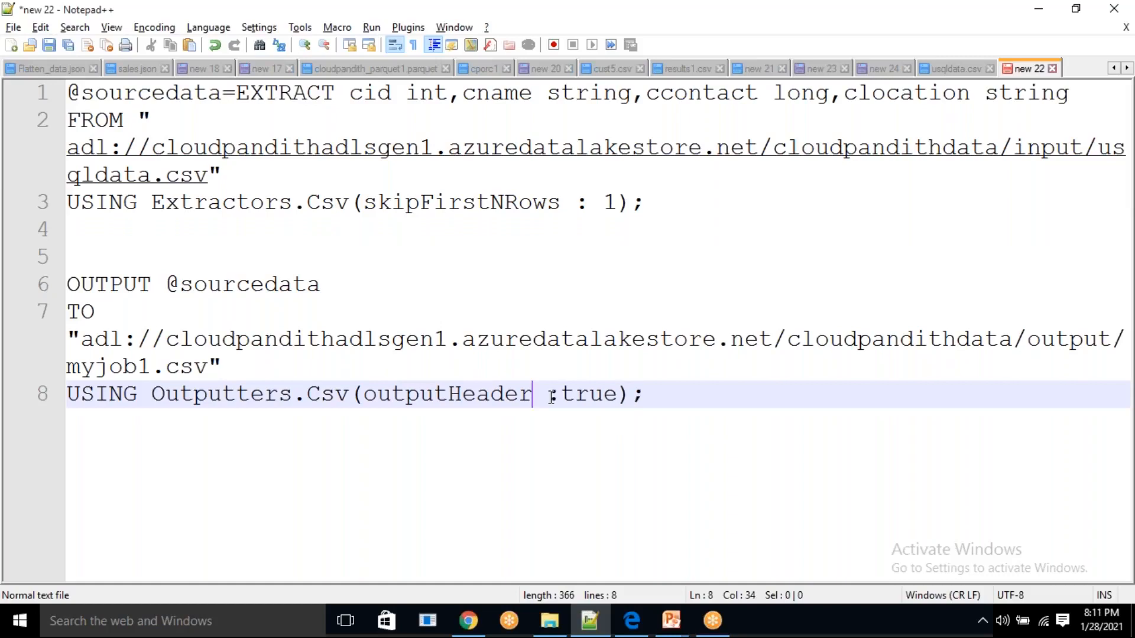
# Copy the entire U-SQL script and switch to the Azure portal in Chrome
pyautogui.moveTo(653, 395); pyautogui.dragTo(37, 101)
pyautogui.hotkey('ctrl', 'c')
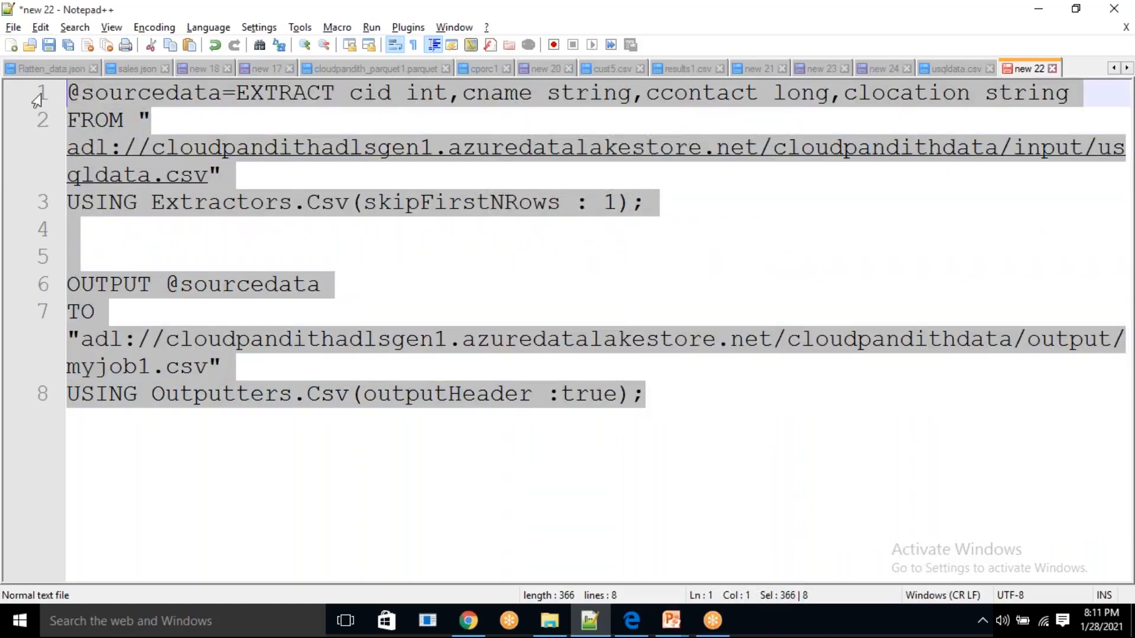
pyautogui.hotkey('alt', 'Tab')
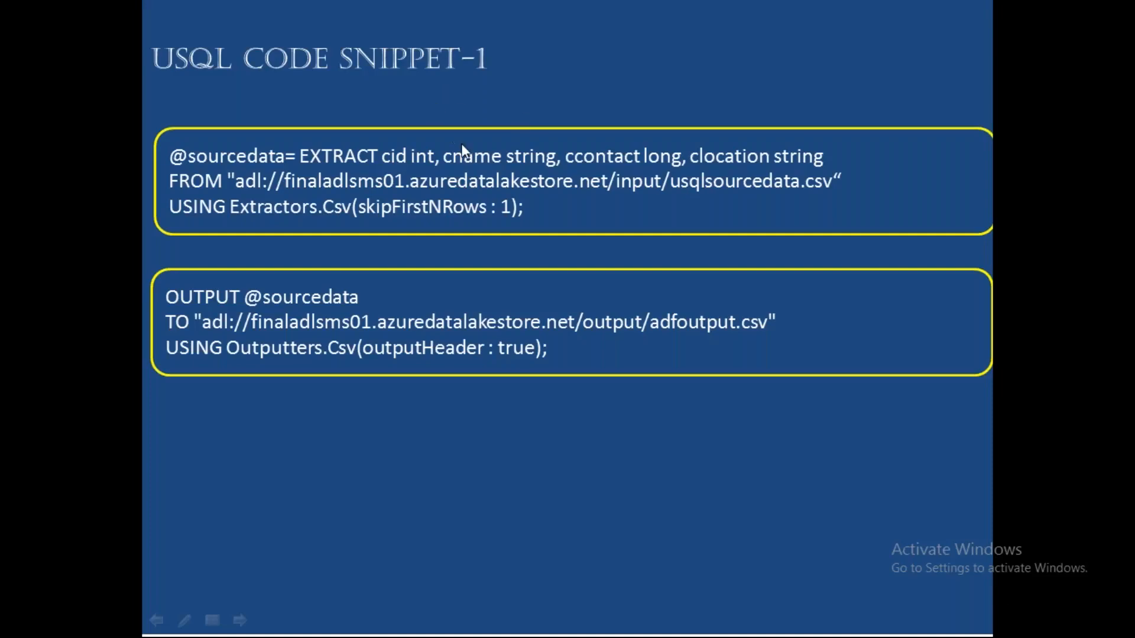
pyautogui.hotkey('alt', 'Tab')
pyautogui.click(469, 624)
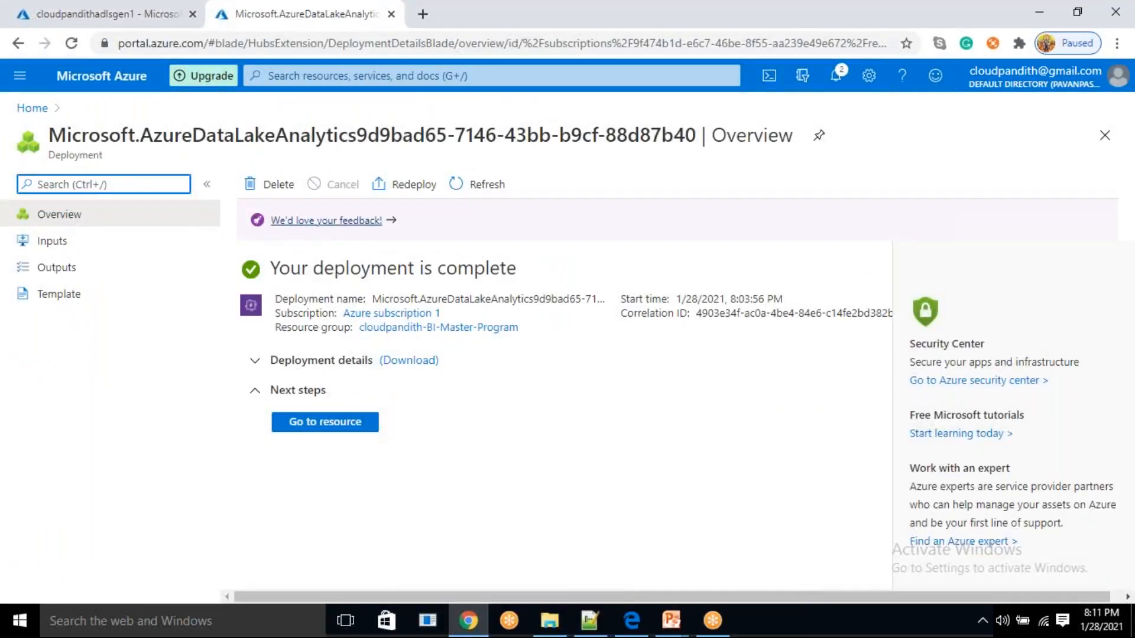
# Open the newly deployed Data Lake Analytics resource and start a new job
pyautogui.click(120, 13)
pyautogui.click(299, 9)
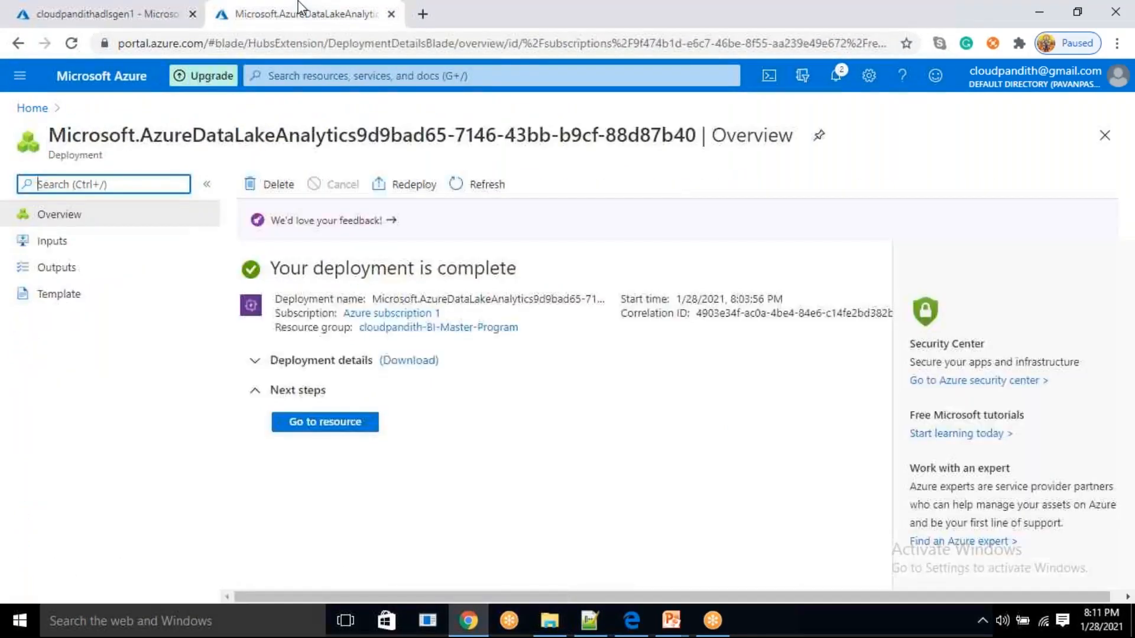
pyautogui.click(311, 423)
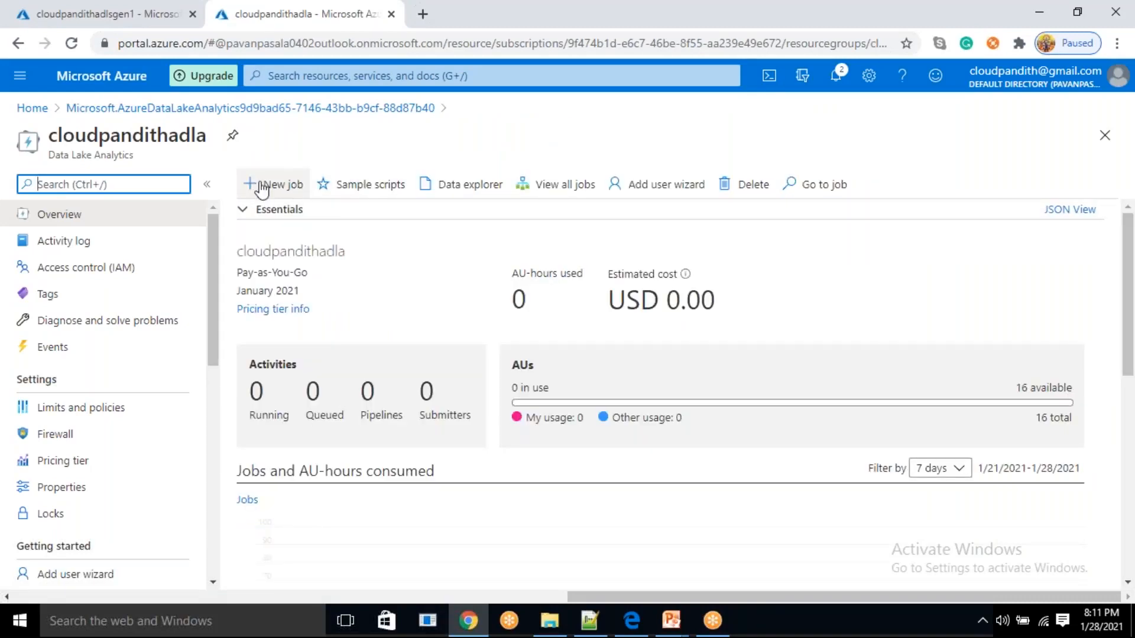
pyautogui.click(279, 185)
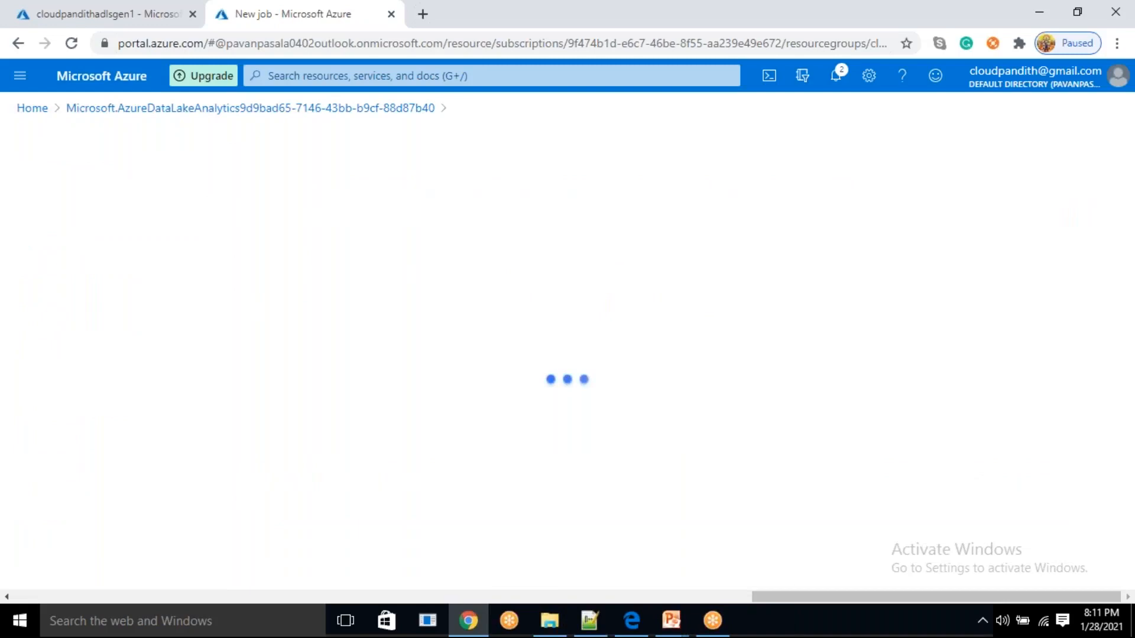
# Paste the copied U-SQL script into the new job's script editor
pyautogui.click(216, 347)
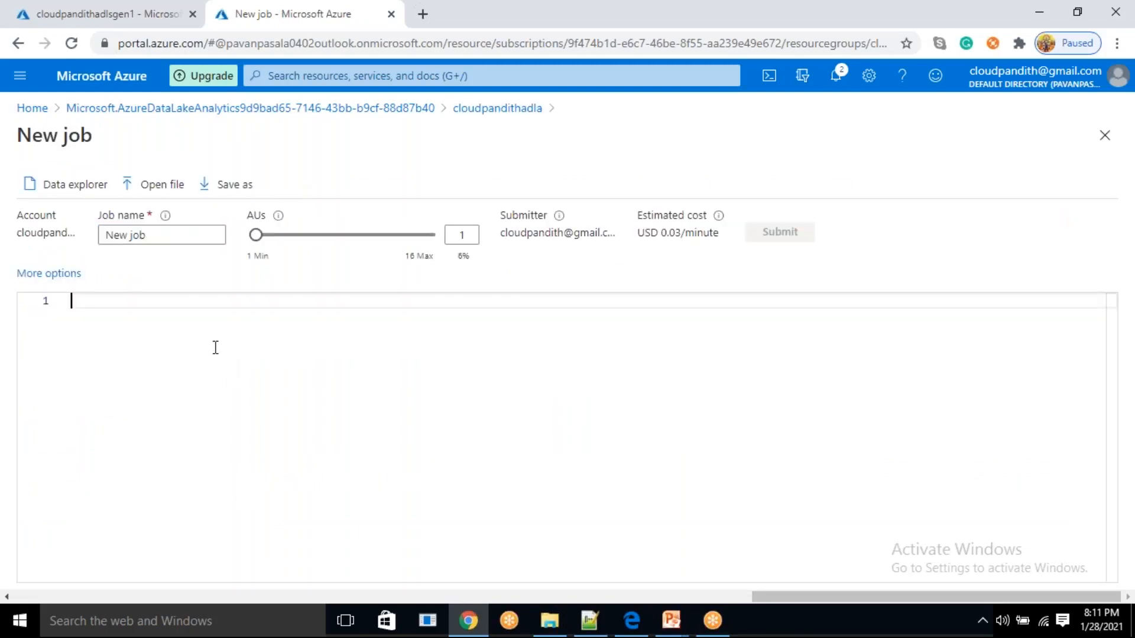
pyautogui.hotkey('ctrl', 'v')
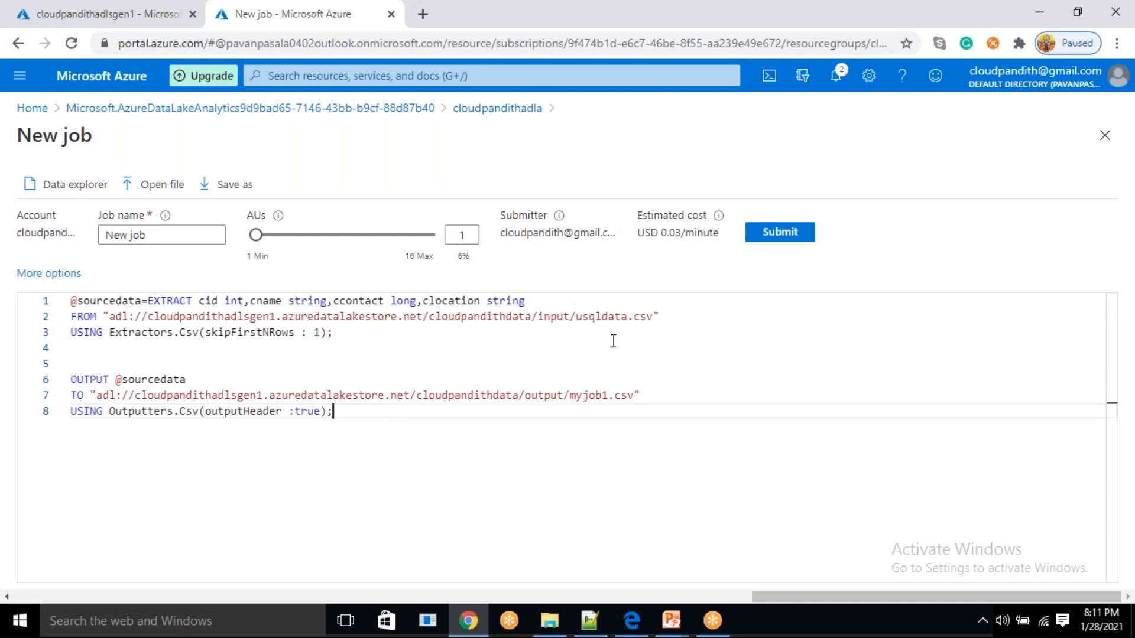
pyautogui.moveTo(423, 429); pyautogui.dragTo(70, 300)
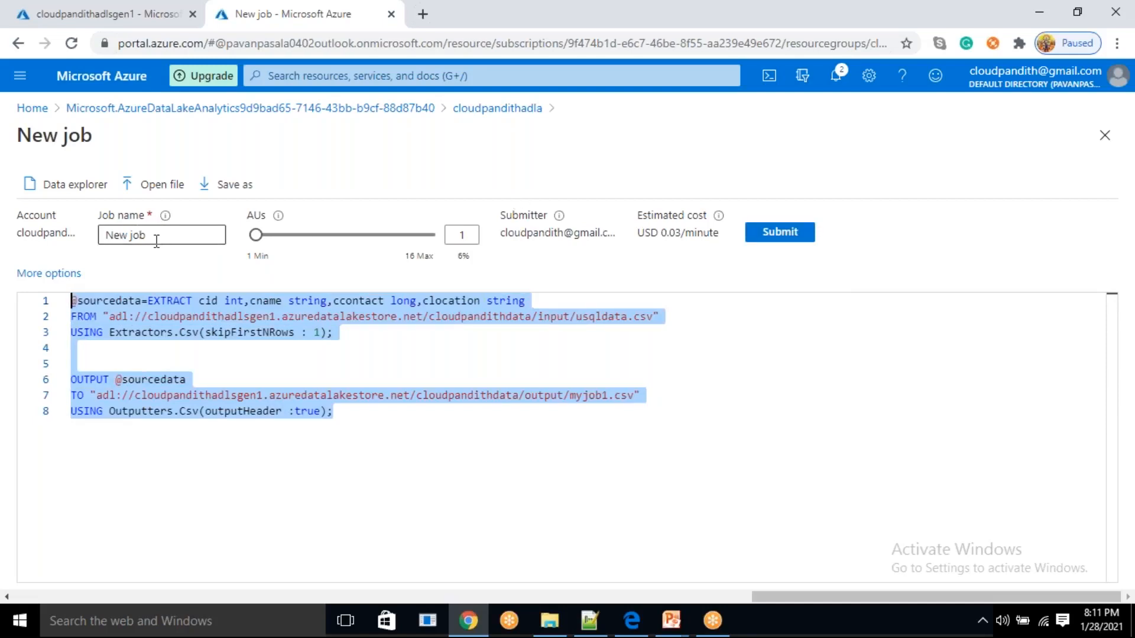
# Name the job cloudpandithjob1
pyautogui.moveTo(156, 241); pyautogui.dragTo(75, 231)
pyautogui.press('BackSpace')
pyautogui.write('JO')
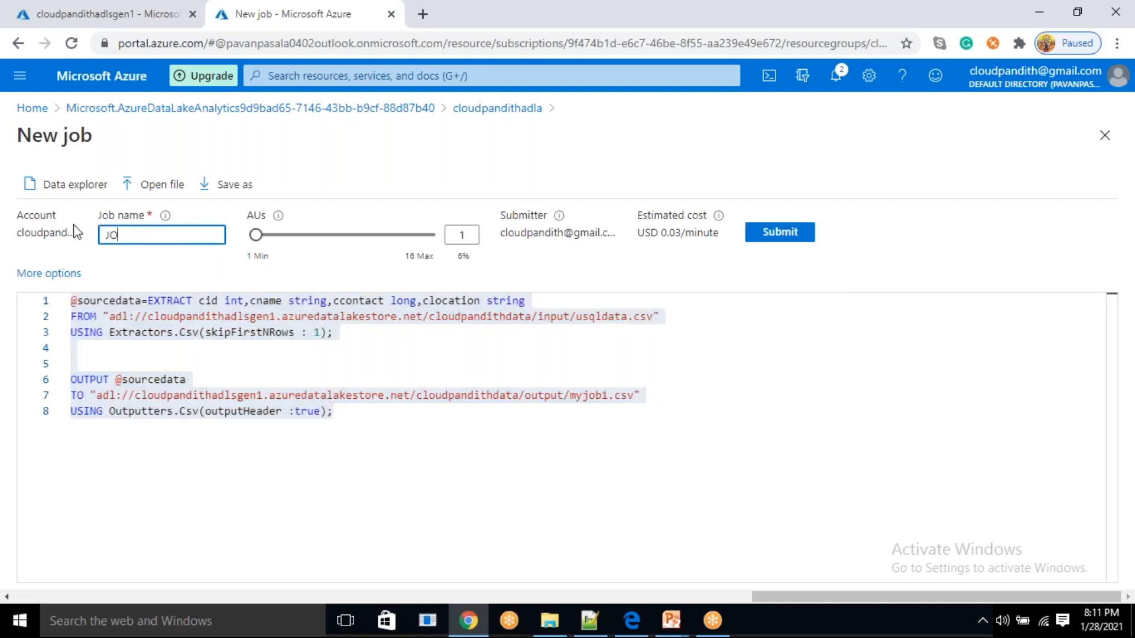
pyautogui.write('B1')
pyautogui.hotkey('ctrl', 'a')
pyautogui.press('BackSpace')
pyautogui.write('cloudpan')
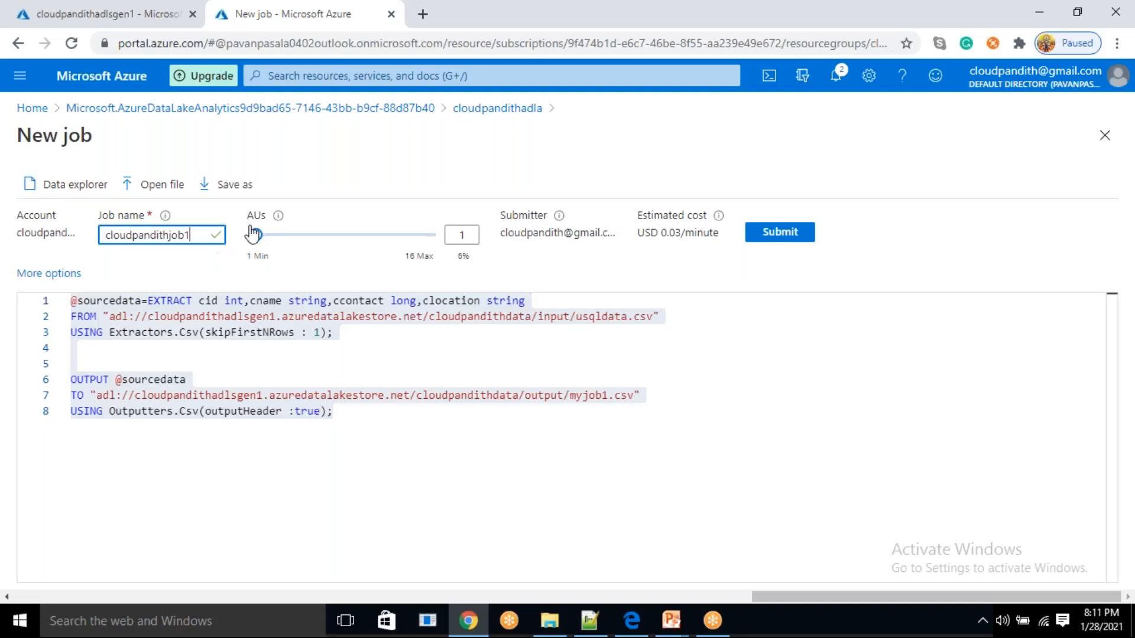
# Try 7 and 13 AUs to compare the job's estimated cost per minute, and return the AUs to 1
pyautogui.moveTo(283, 226)
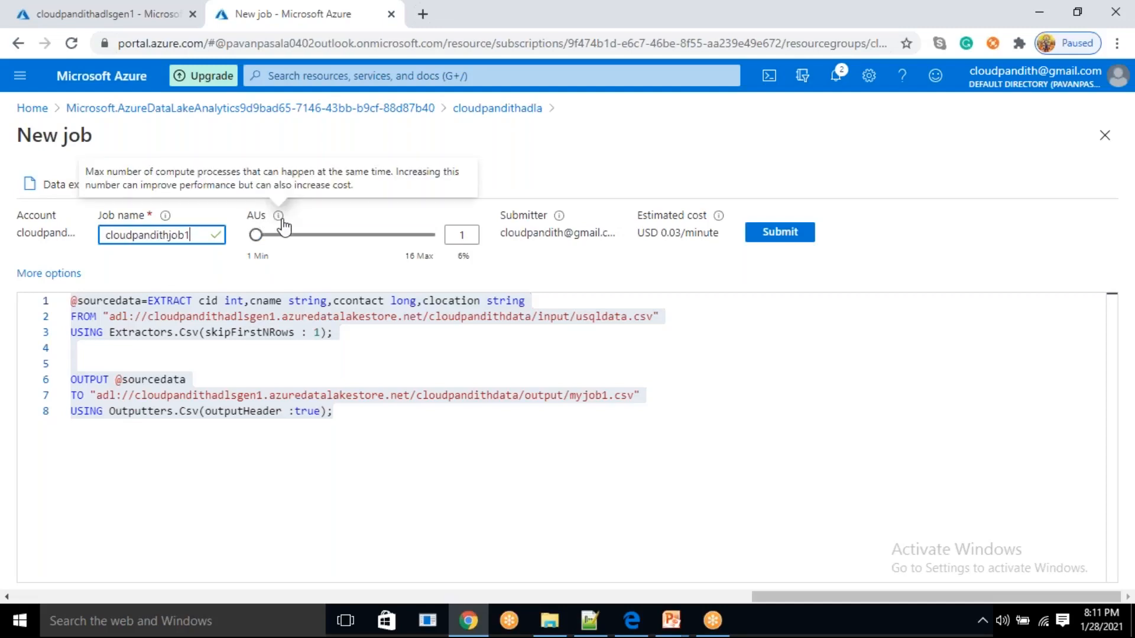
pyautogui.moveTo(258, 237); pyautogui.dragTo(328, 242)
pyautogui.moveTo(668, 235); pyautogui.dragTo(682, 237)
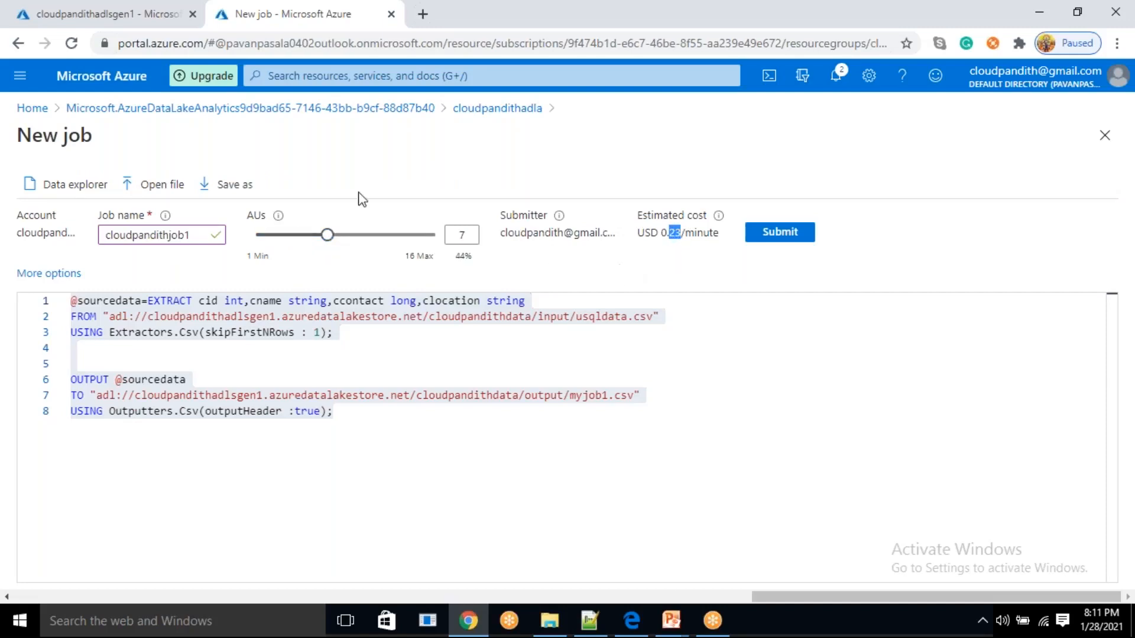
pyautogui.moveTo(327, 238); pyautogui.dragTo(400, 236)
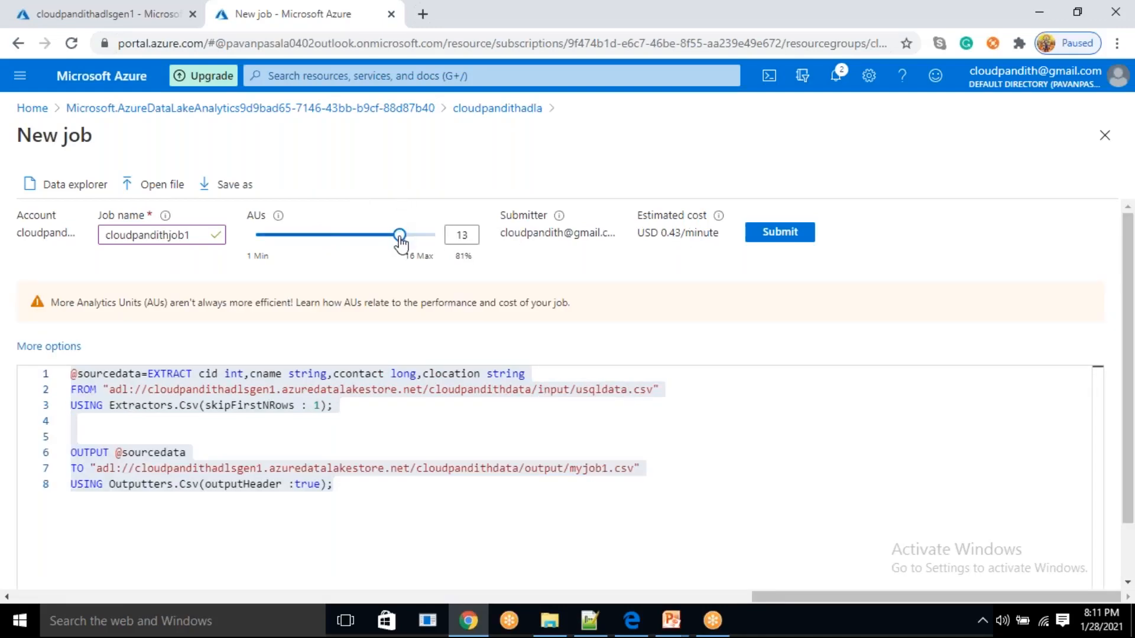
pyautogui.moveTo(399, 235); pyautogui.dragTo(255, 235)
pyautogui.moveTo(661, 232); pyautogui.dragTo(720, 232)
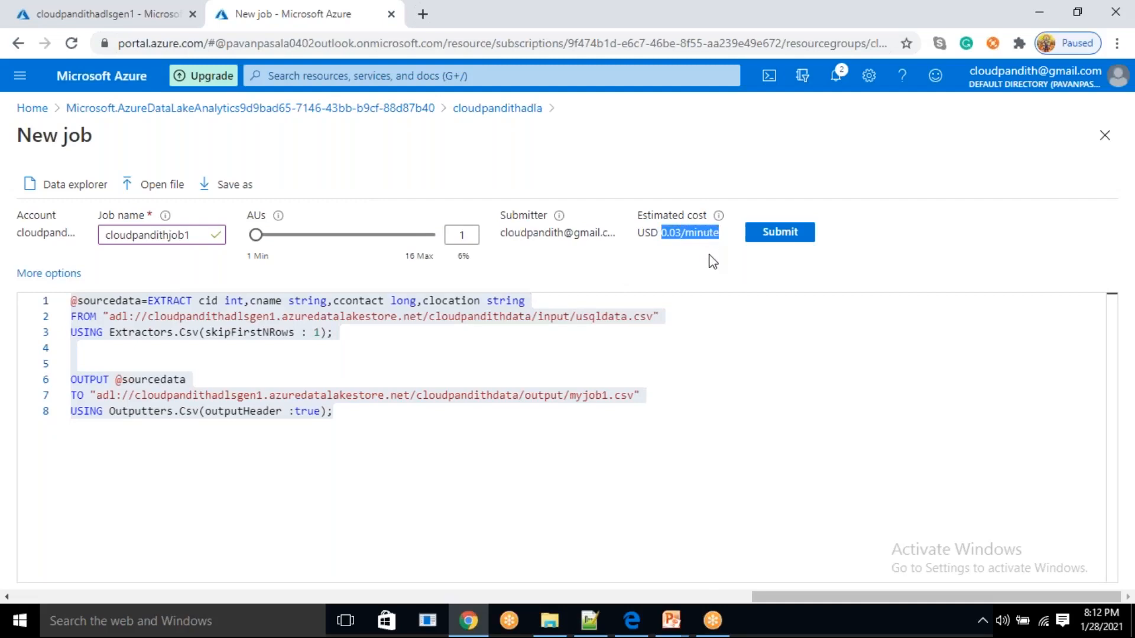
# Submit the job and refresh the output folder in the Data Lake Storage Gen1 data explorer
pyautogui.click(773, 243)
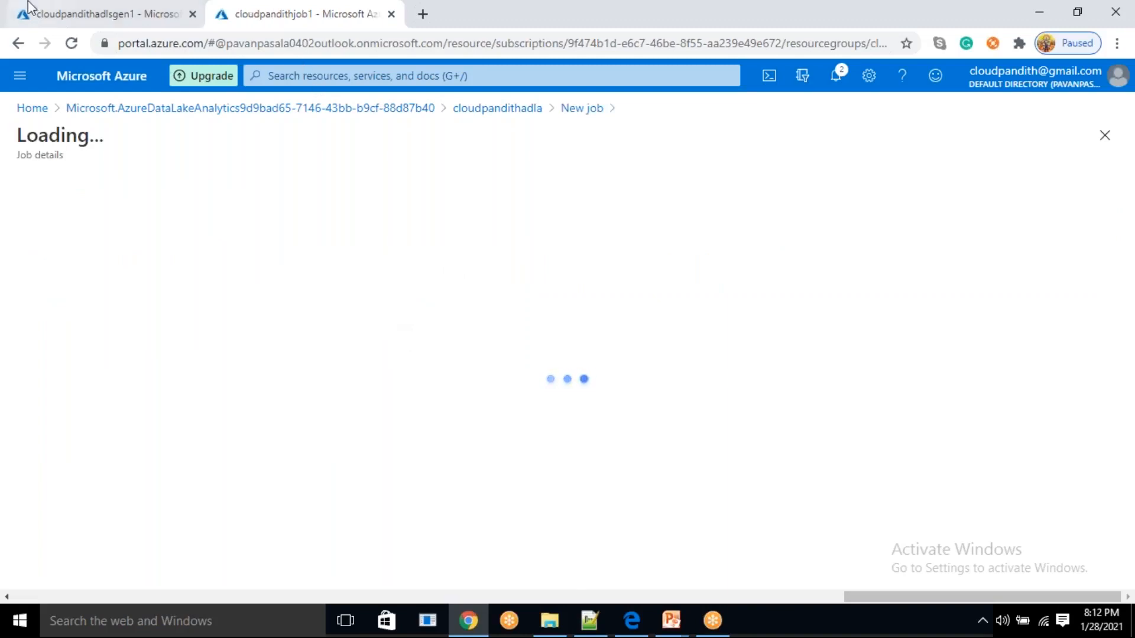
pyautogui.click(42, 8)
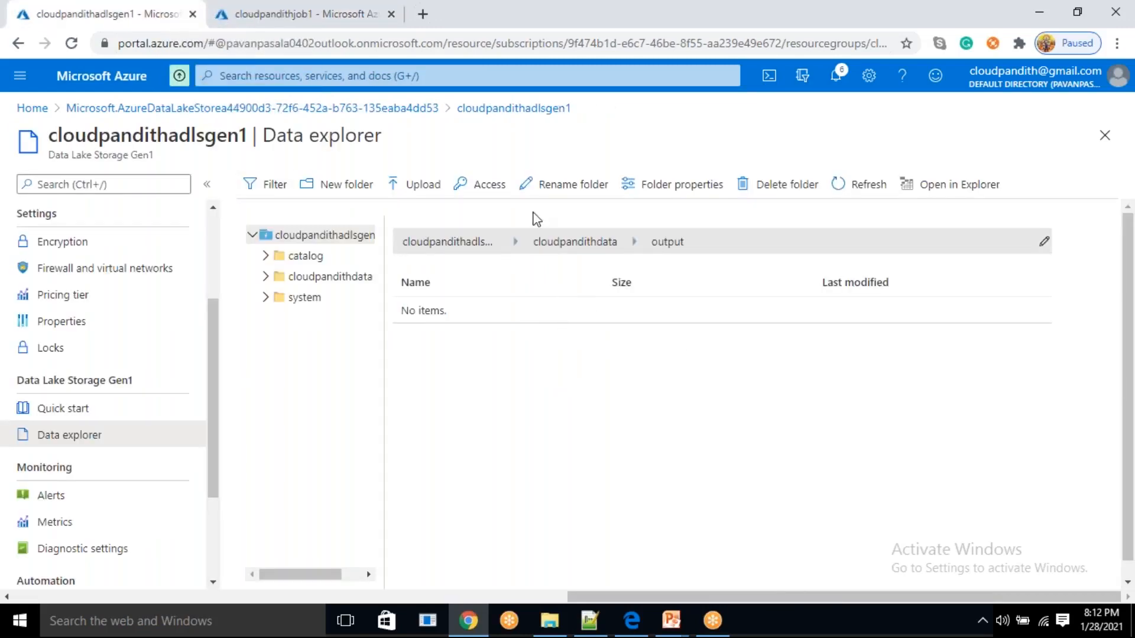
pyautogui.click(851, 185)
# Monitor the status, progress and allocated AUs of cloudpandithjob1 in its job details
pyautogui.click(260, 11)
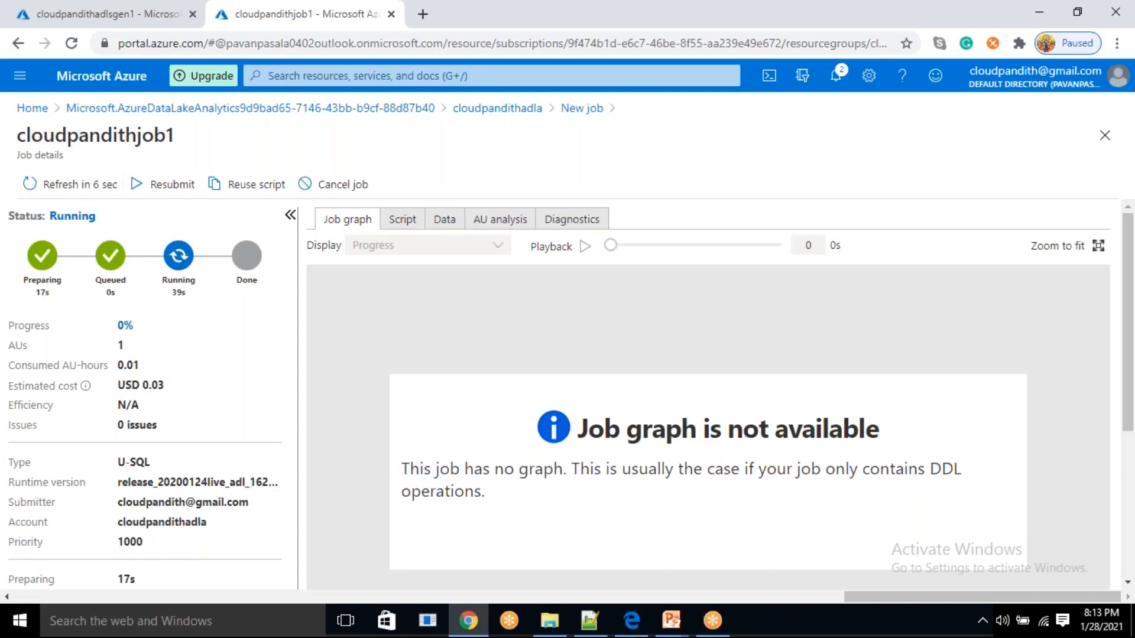
pyautogui.moveTo(65, 214); pyautogui.dragTo(92, 229)
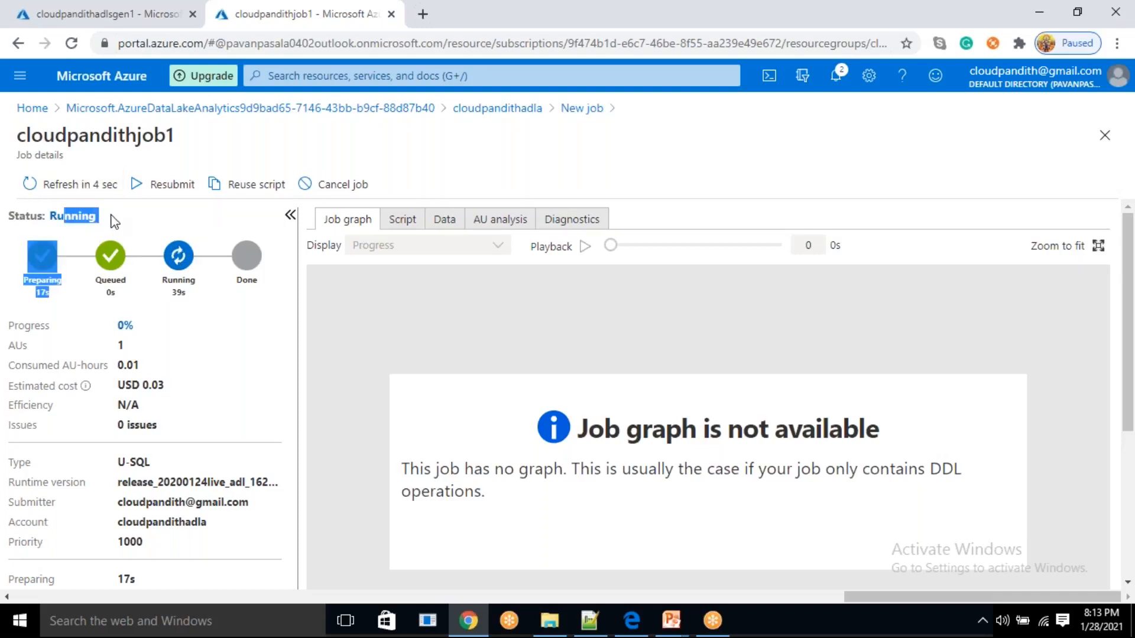
pyautogui.click(111, 216)
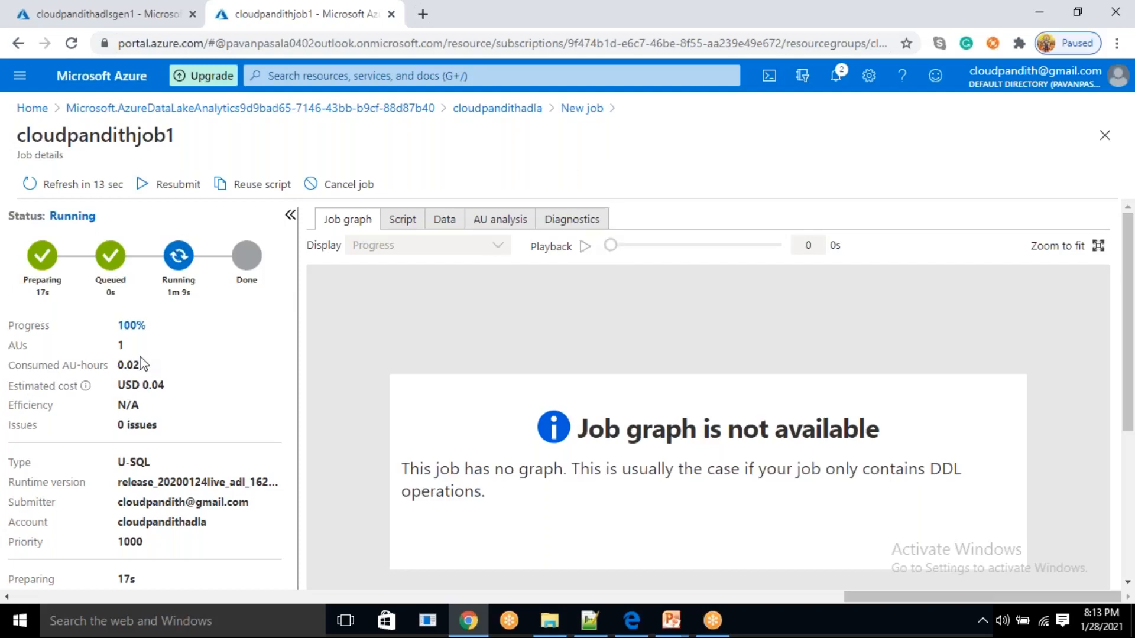
pyautogui.moveTo(117, 345); pyautogui.dragTo(152, 350)
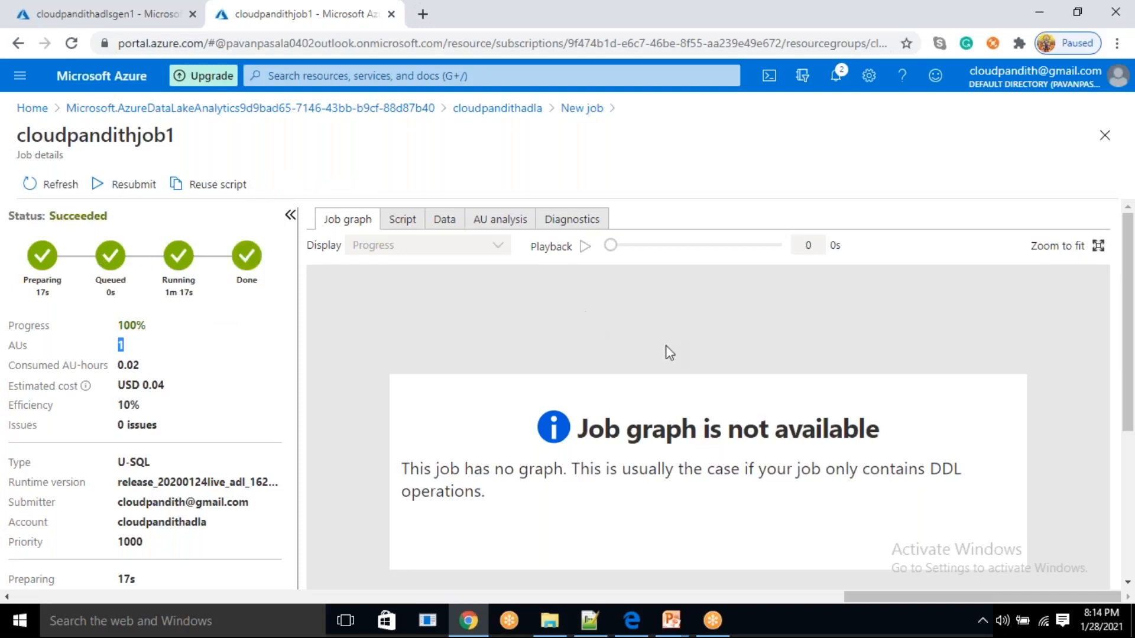
# Examine the job's script, its input and output data files, and its AU analysis
pyautogui.click(402, 220)
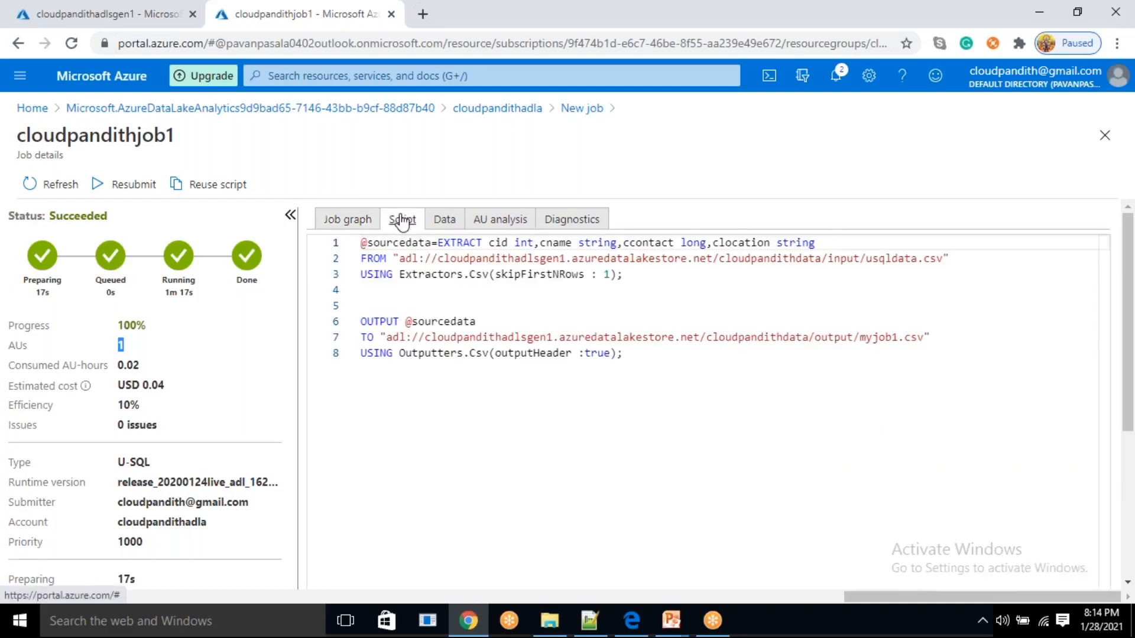
pyautogui.click(449, 226)
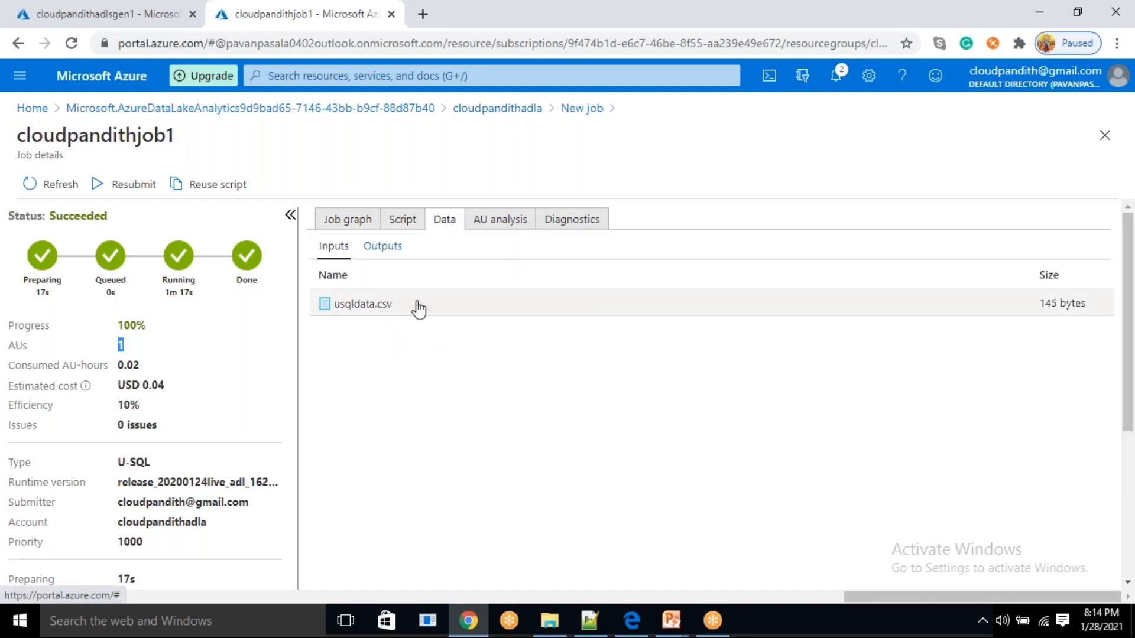
pyautogui.click(380, 250)
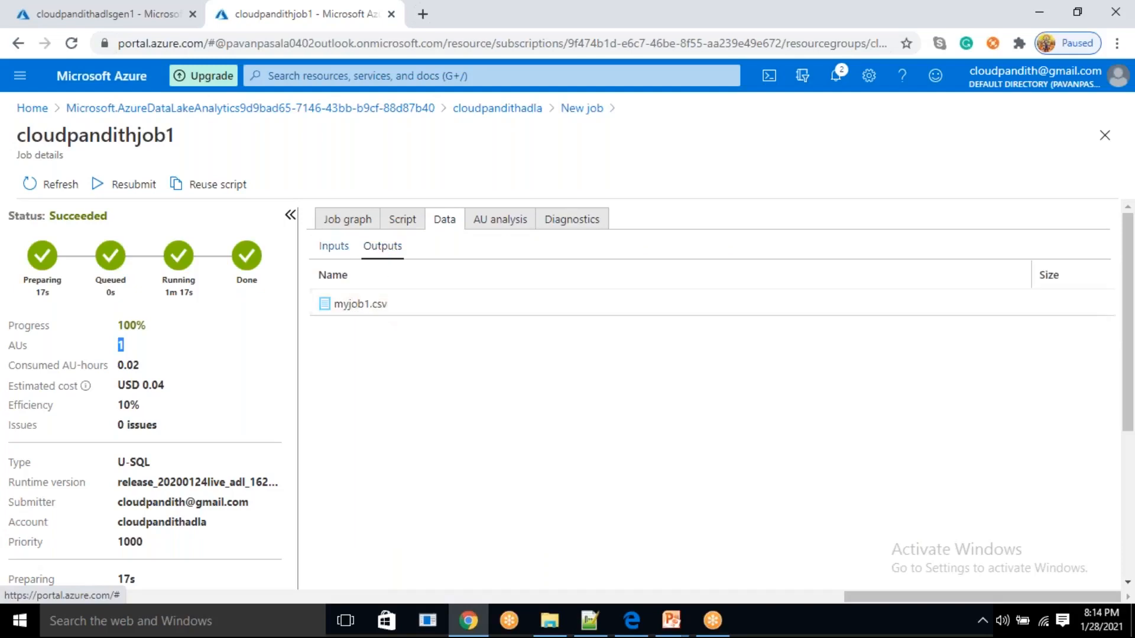
pyautogui.click(334, 246)
pyautogui.click(381, 246)
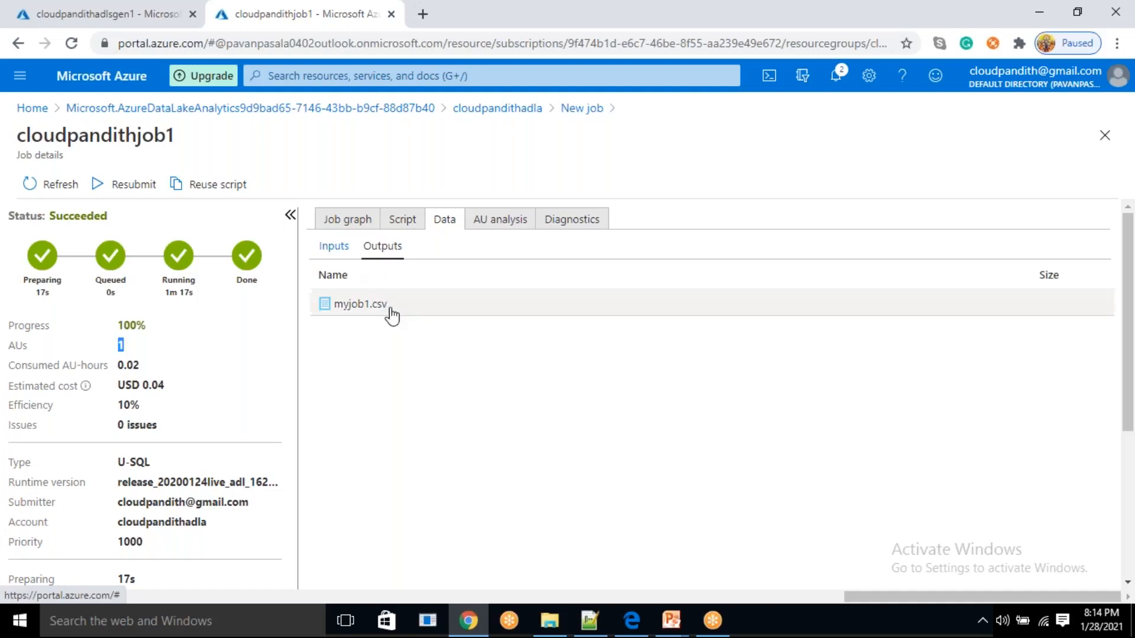
pyautogui.click(482, 223)
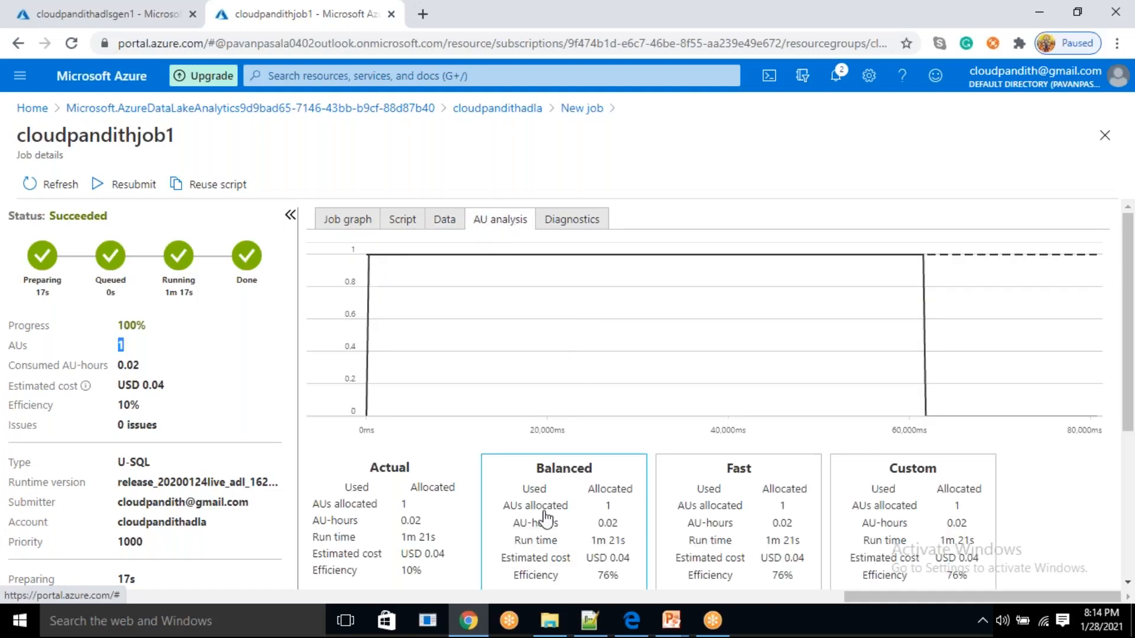
# Examine the AU analysis and the diagnostics of cloudpandithjob1
pyautogui.scroll(-3, 547, 519)
pyautogui.scroll(3, 544, 519)
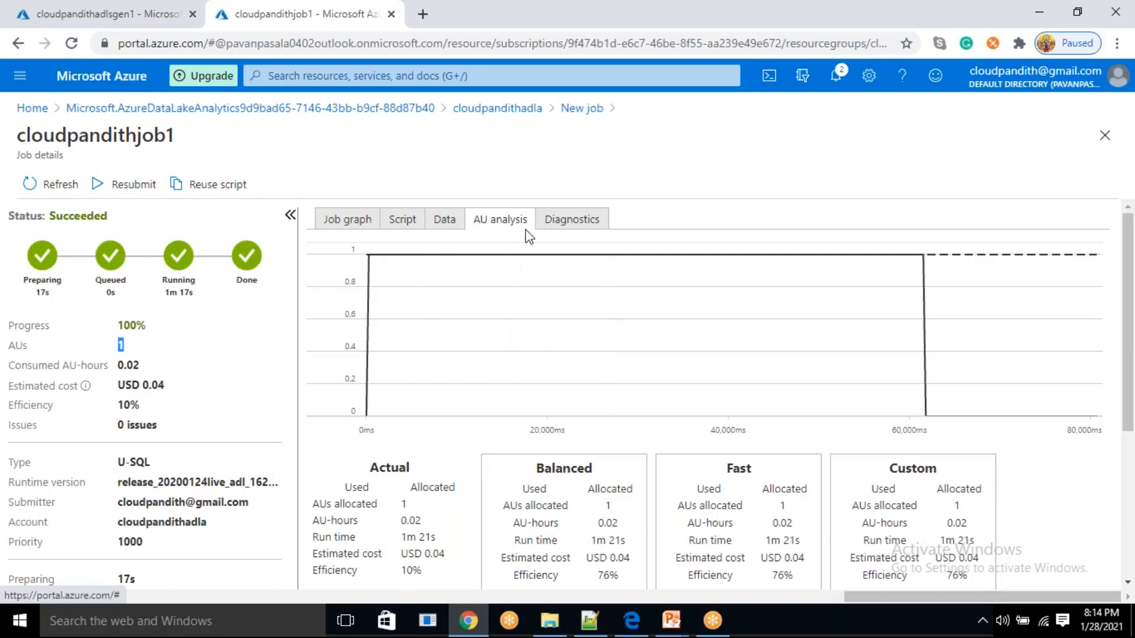
pyautogui.click(572, 220)
pyautogui.scroll(-3, 405, 329)
pyautogui.scroll(3, 405, 329)
pyautogui.scroll(-2, 406, 329)
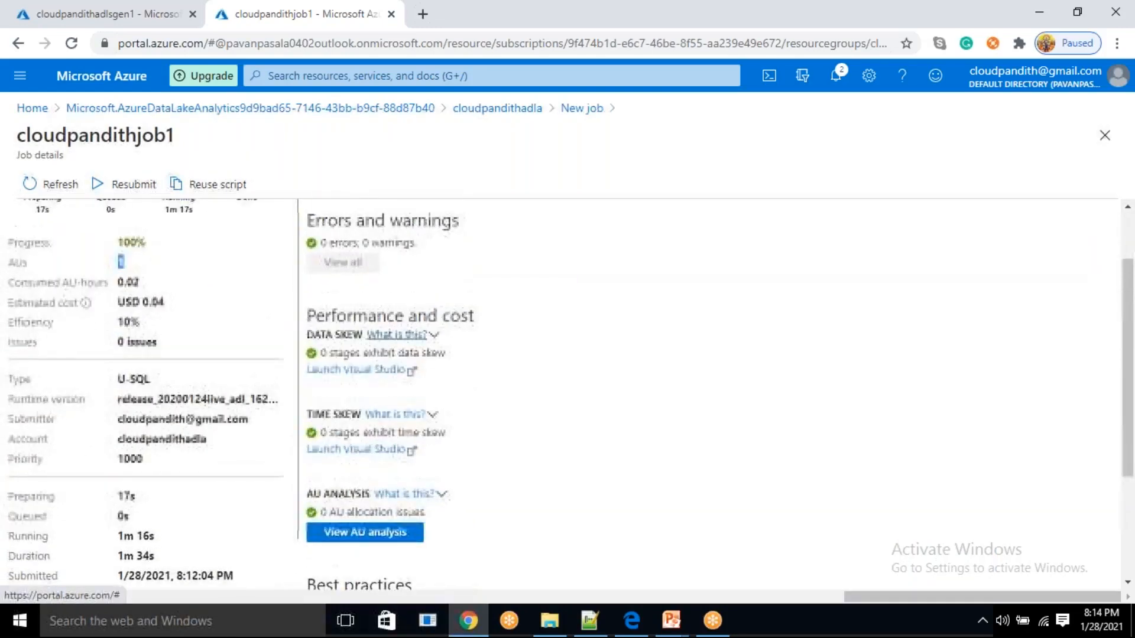
pyautogui.scroll(2, 397, 335)
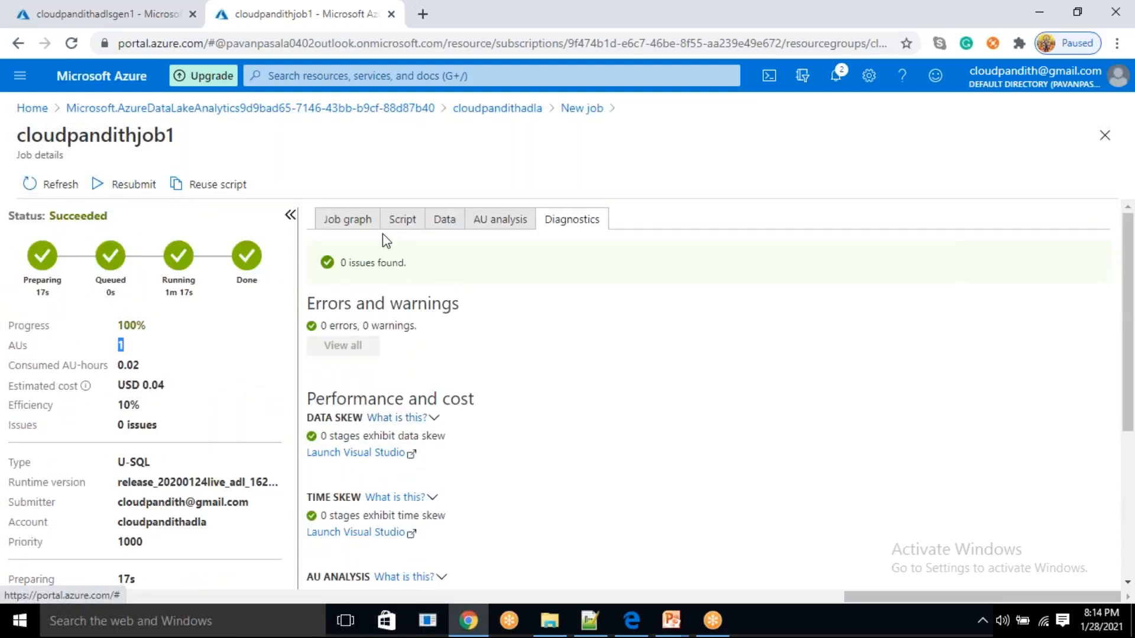
# Check the job graph and the progress, AU and cost summary of cloudpandithjob1
pyautogui.click(356, 224)
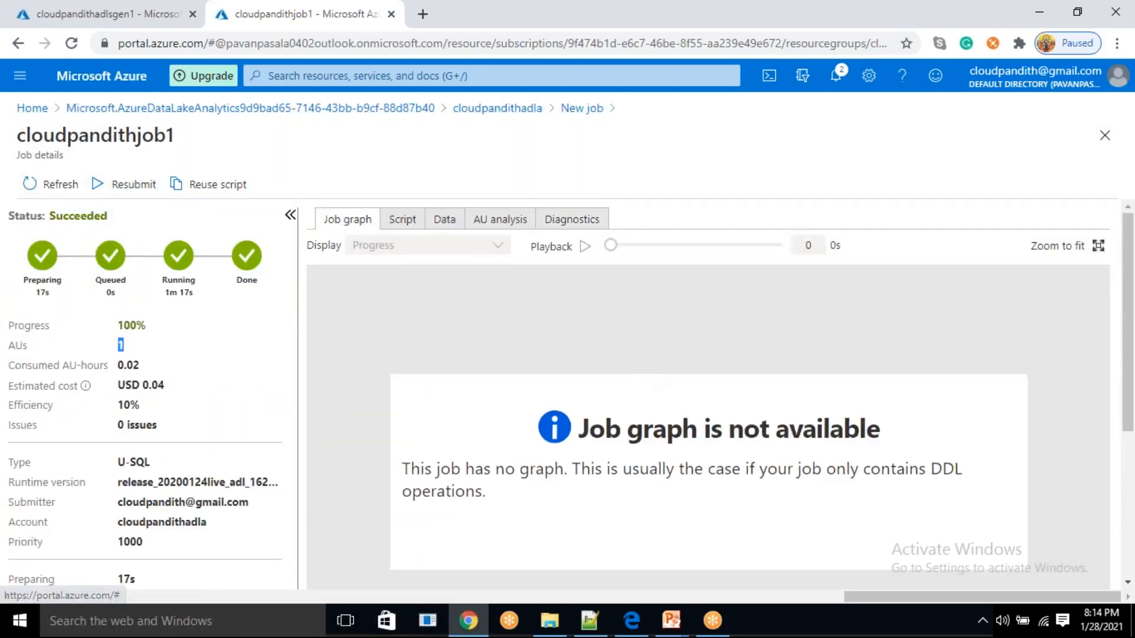
pyautogui.click(710, 458)
pyautogui.scroll(-4, 710, 457)
pyautogui.scroll(1, 708, 448)
pyautogui.scroll(-1, 708, 448)
pyautogui.scroll(3, 708, 448)
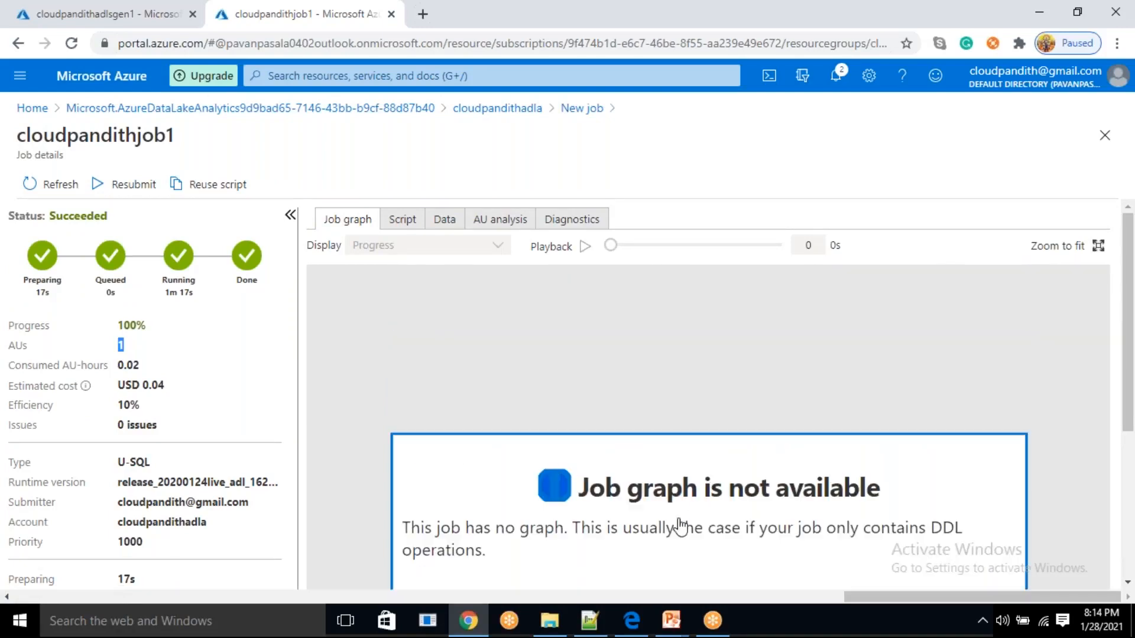
pyautogui.scroll(-1, 602, 513)
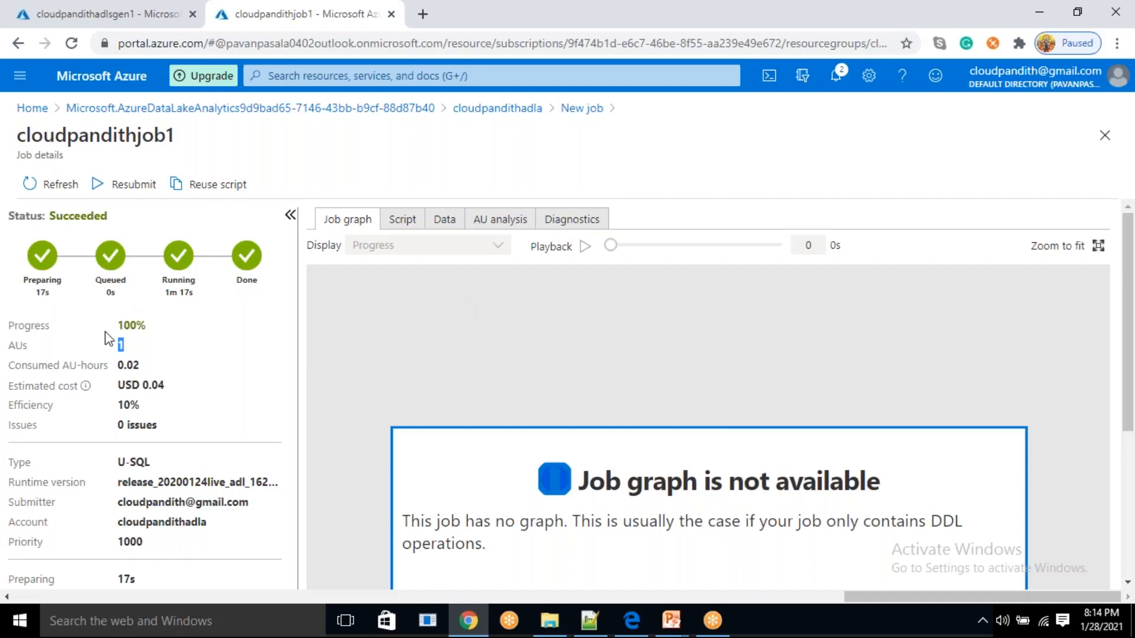
pyautogui.click(141, 359)
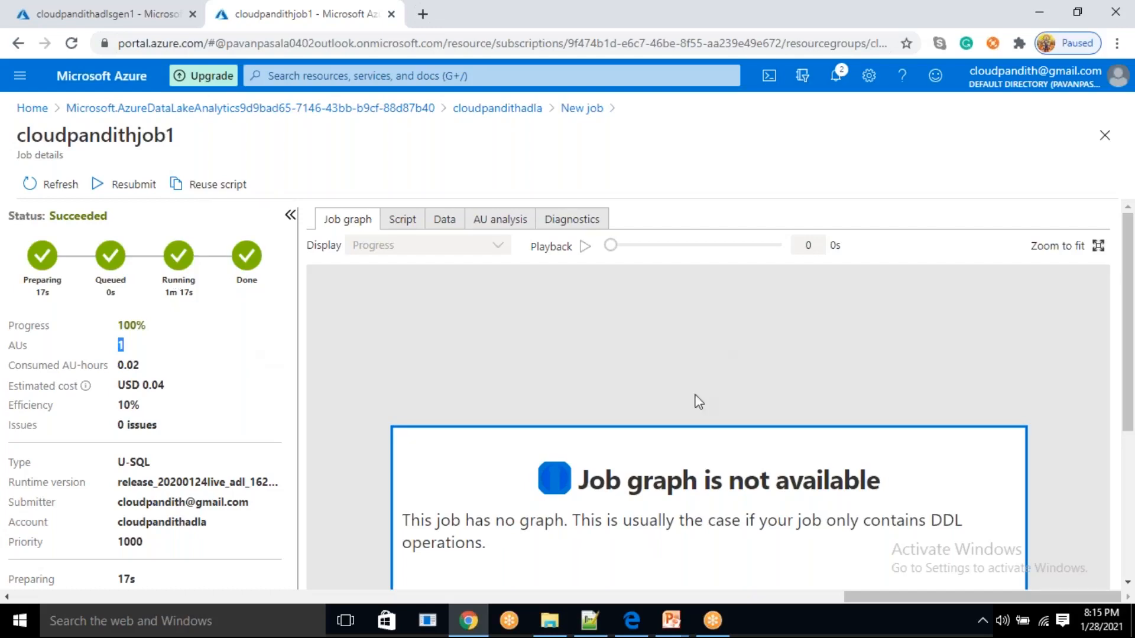
pyautogui.click(256, 312)
# Refresh the output folder in the Data Lake Storage Gen1 data explorer and preview myjob1.csv
pyautogui.click(204, 13)
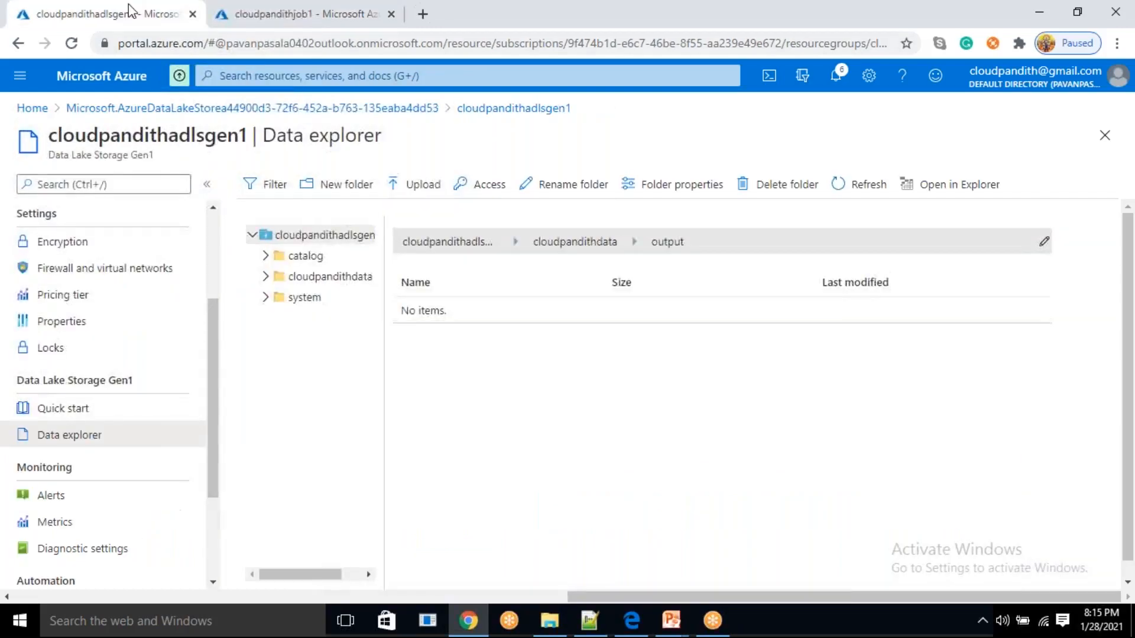
pyautogui.click(836, 184)
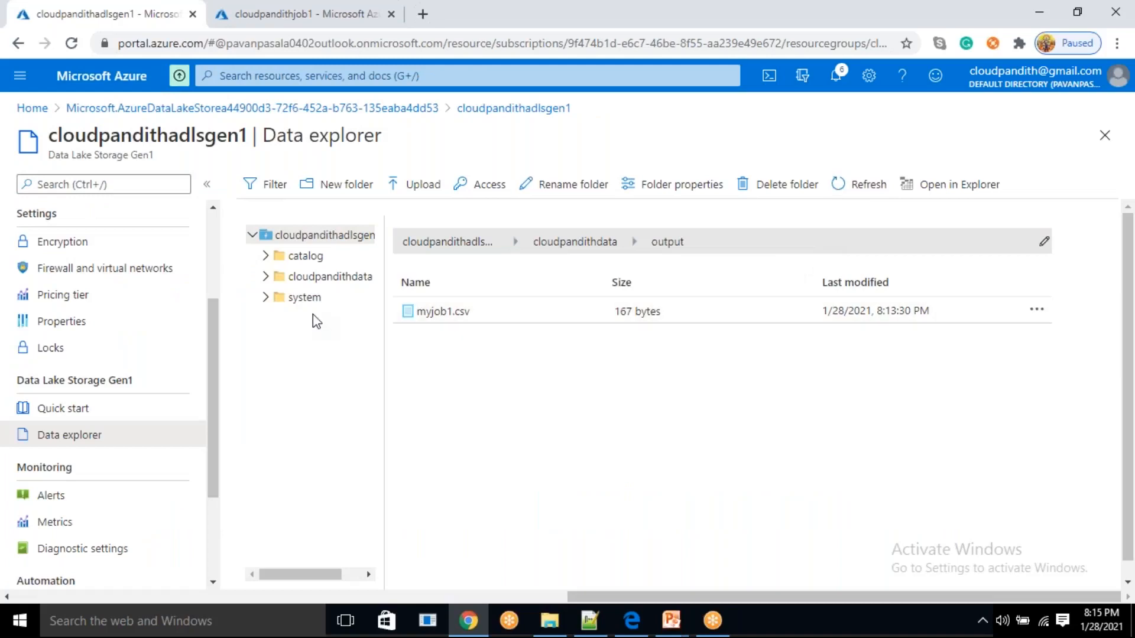
pyautogui.click(474, 319)
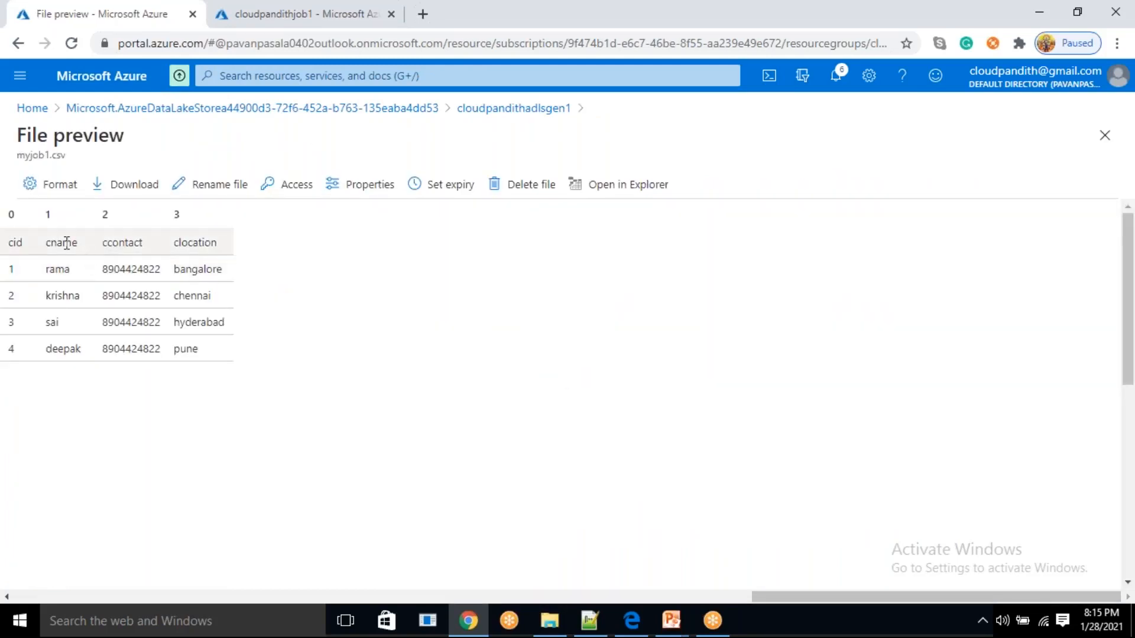
pyautogui.moveTo(40, 245); pyautogui.dragTo(5, 222)
pyautogui.click(239, 393)
pyautogui.click(485, 399)
# Reuse the script of cloudpandithjob1 in a new job named cloudpandithjob2, with myjob2.csv as its output file
pyautogui.click(355, 13)
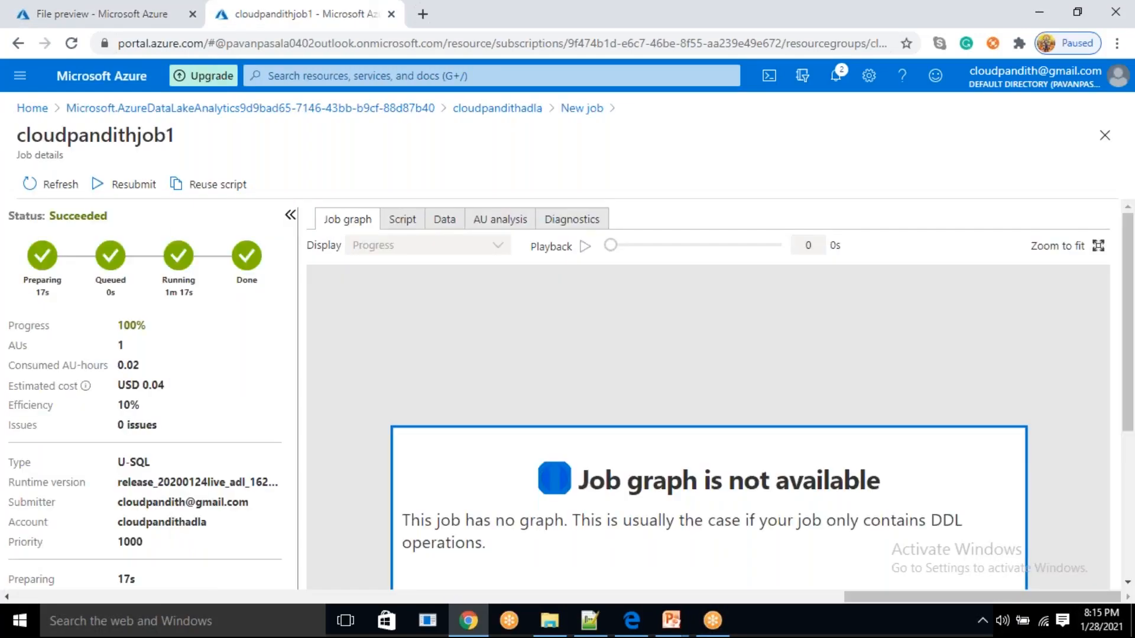
pyautogui.click(198, 187)
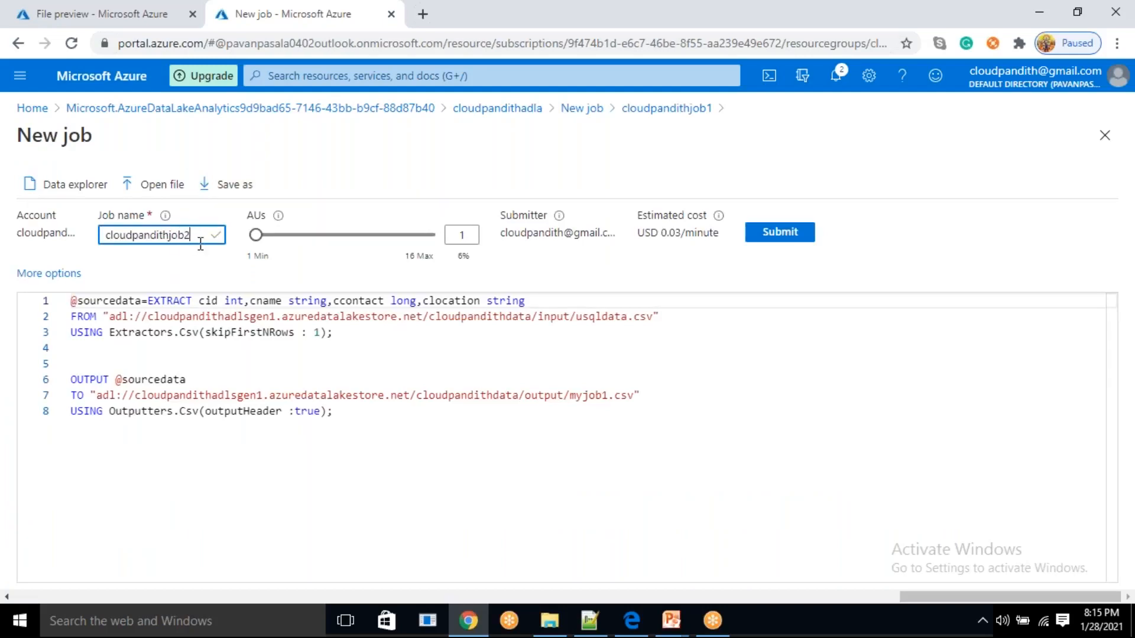
pyautogui.click(608, 395)
pyautogui.press('BackSpace')
pyautogui.write('2')
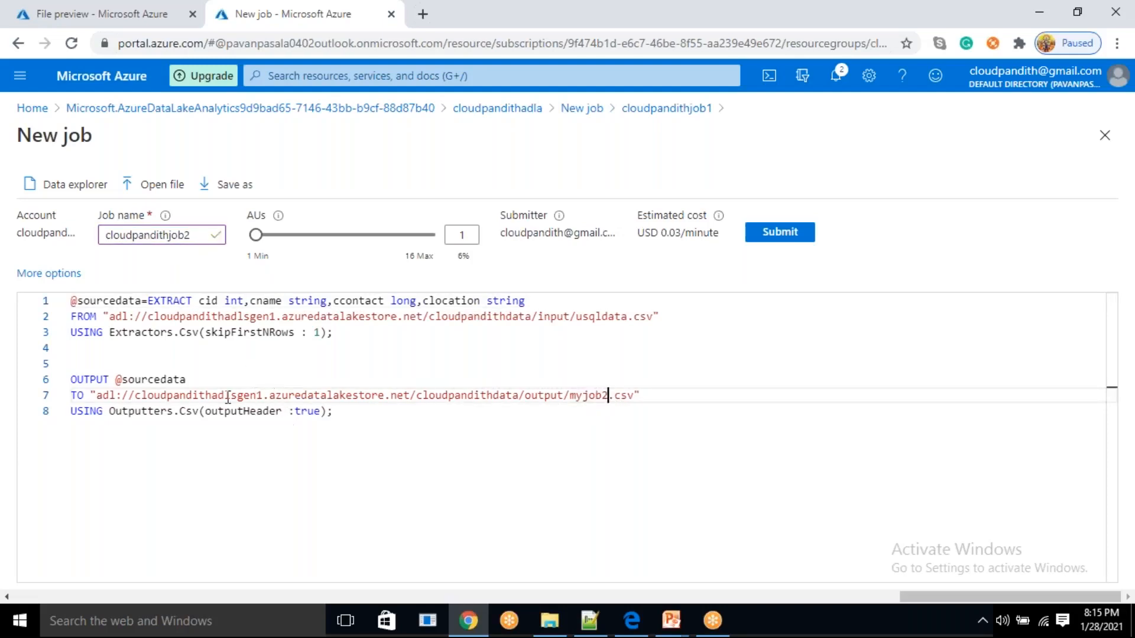
pyautogui.doubleClick(152, 379)
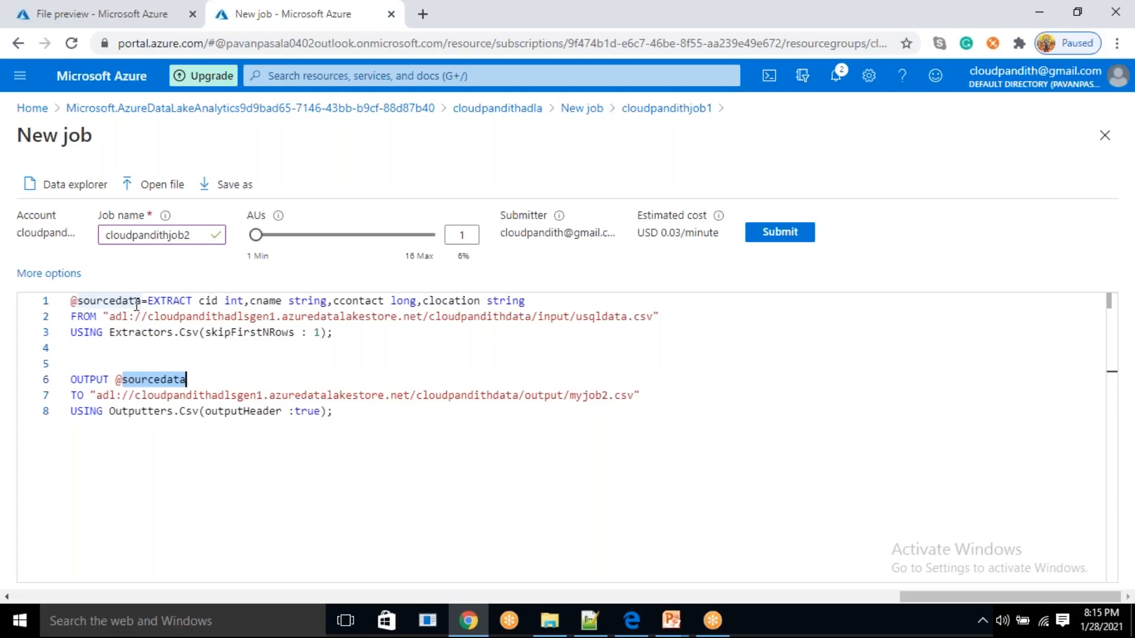
pyautogui.click(142, 300)
pyautogui.hotkey('shift', 'Home')
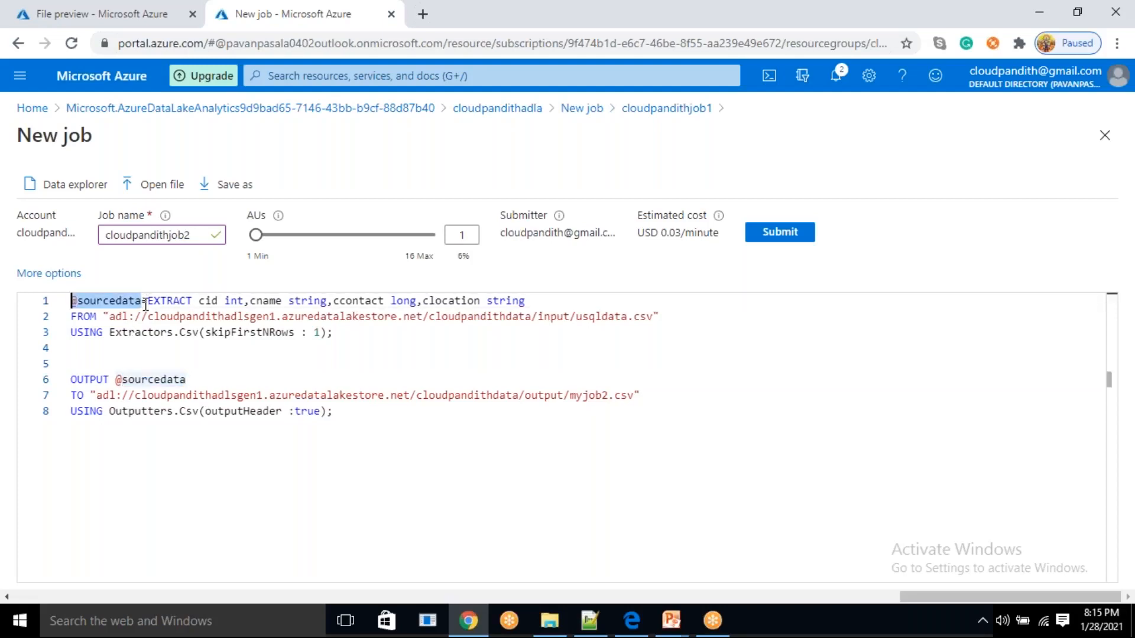
pyautogui.press('Down')
pyautogui.press('Down')
pyautogui.press('Down')
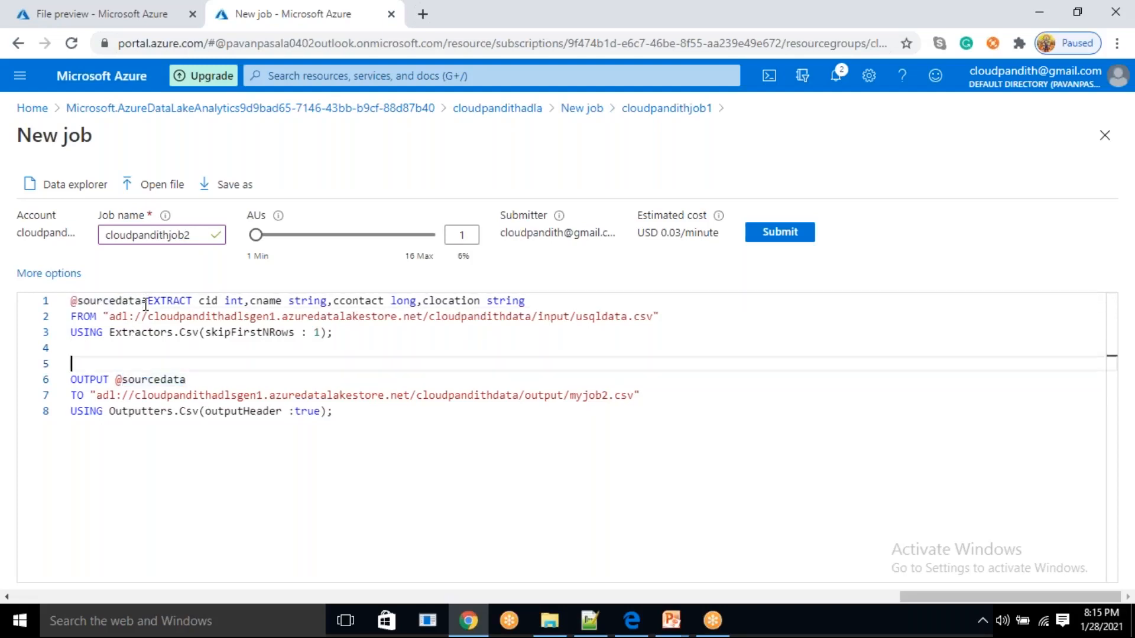
pyautogui.write('@outputdata')
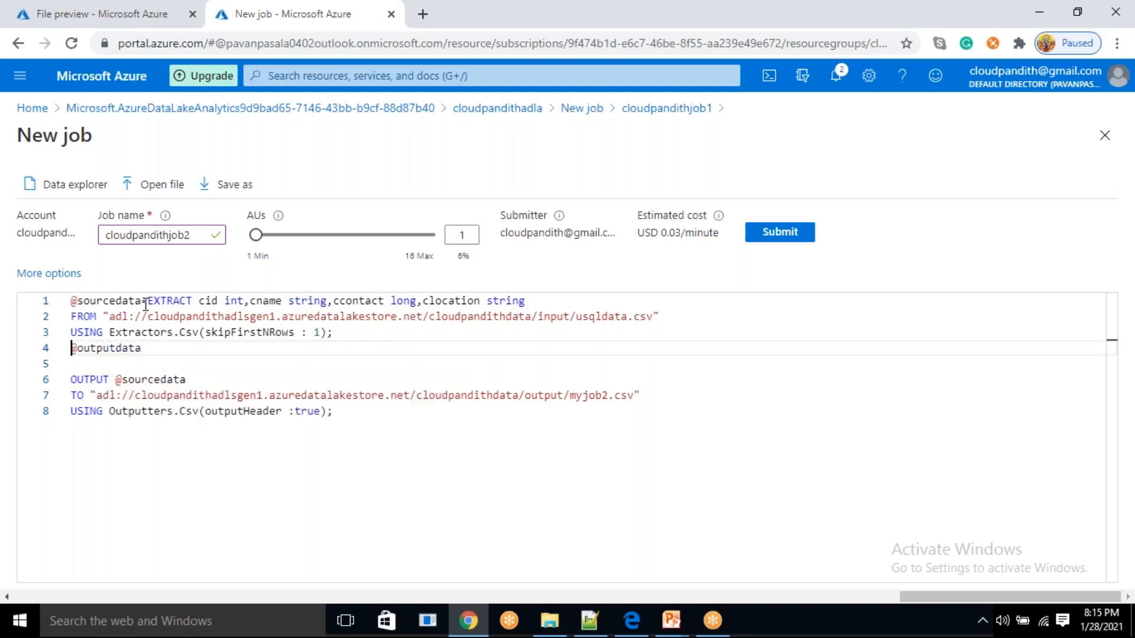
pyautogui.press('Return')
pyautogui.press('End')
pyautogui.write('=')
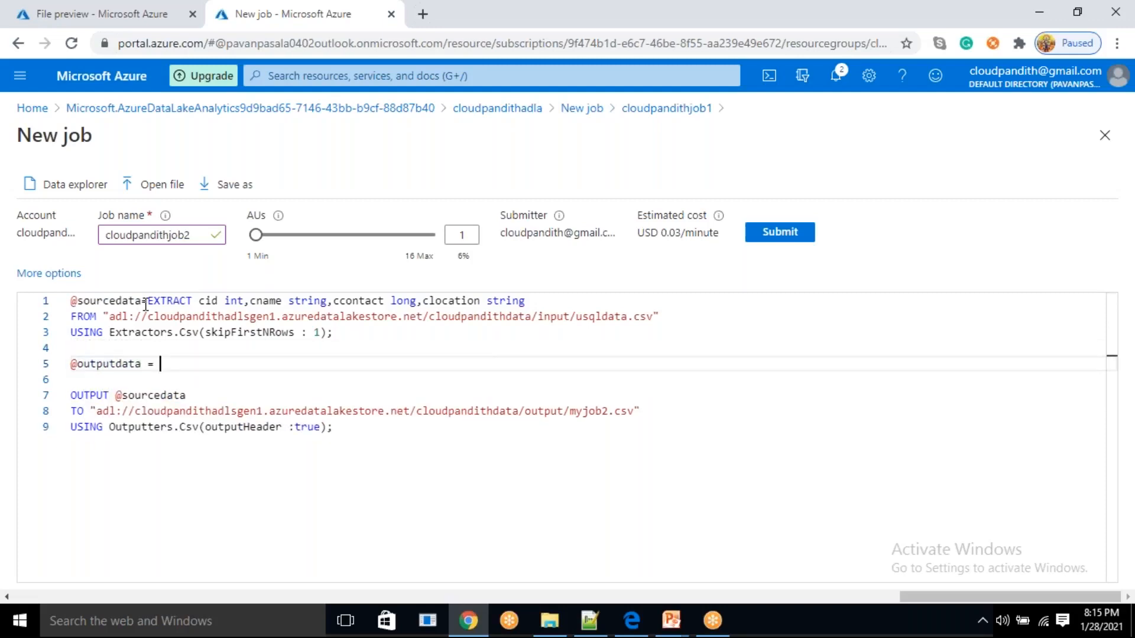
pyautogui.write(' SELECT cid')
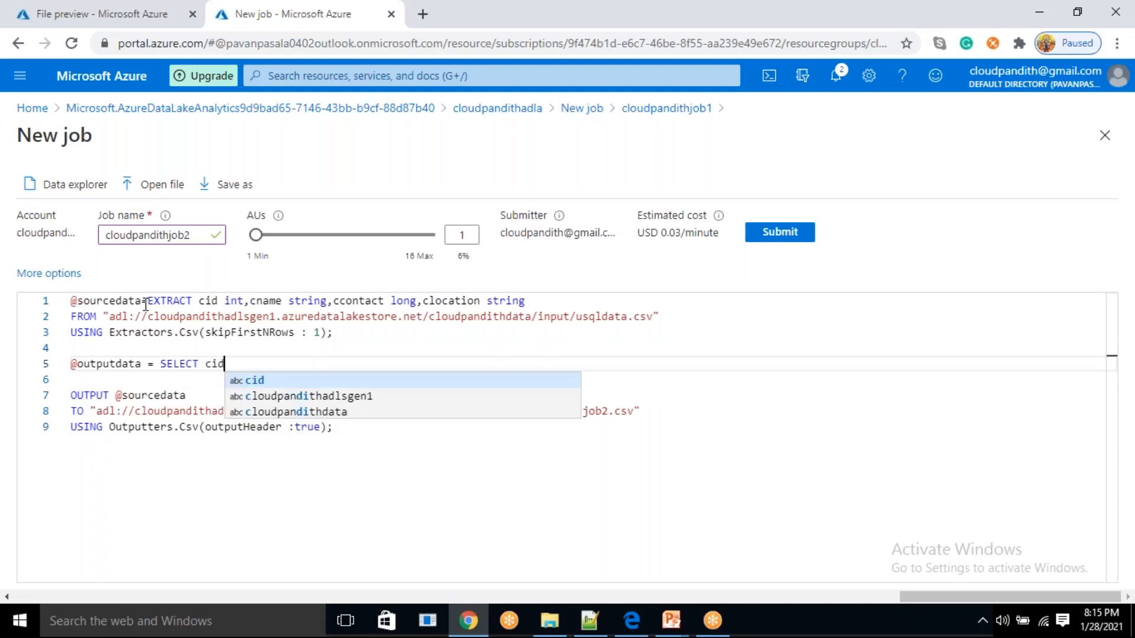
pyautogui.write(',cname FROM')
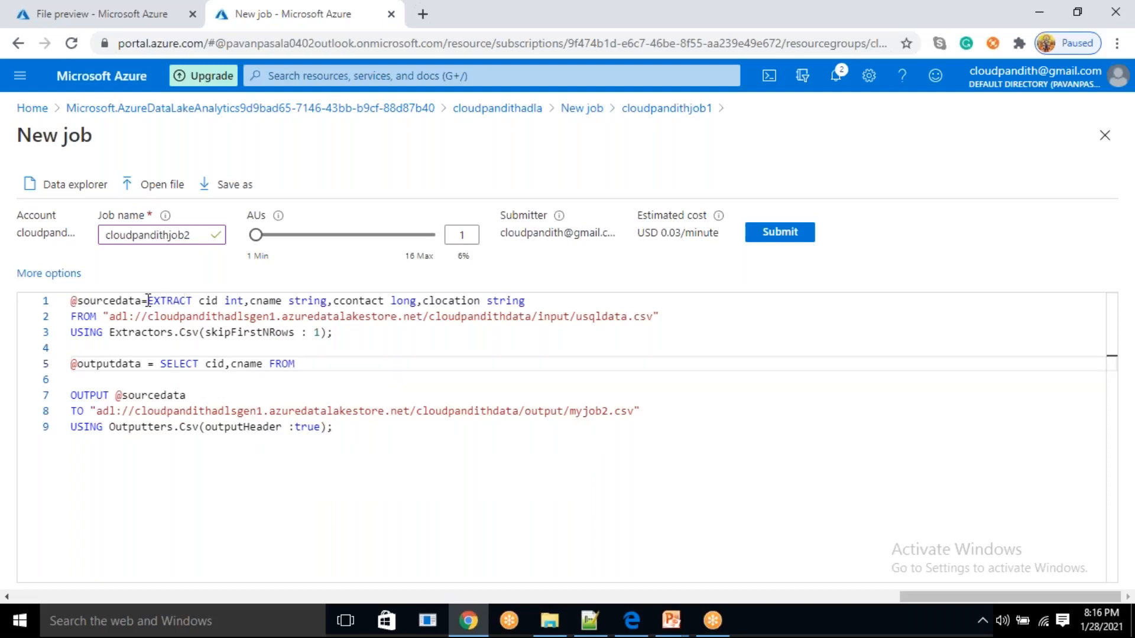
pyautogui.doubleClick(145, 305)
pyautogui.hotkey('ctrl', 'c')
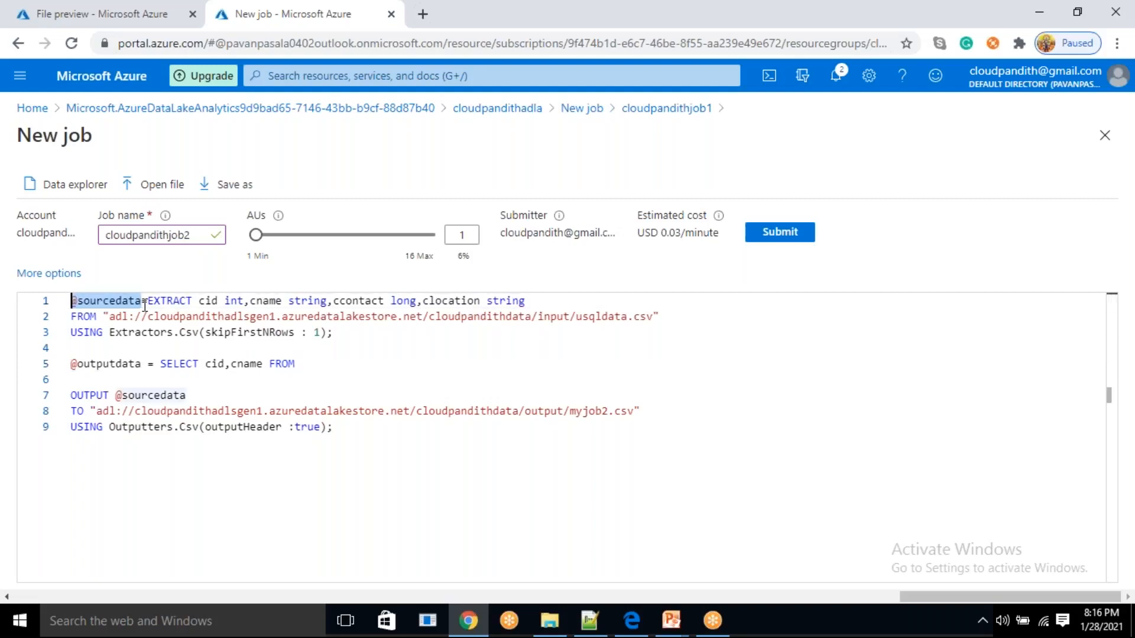
pyautogui.click(326, 366)
pyautogui.hotkey('ctrl', 'v')
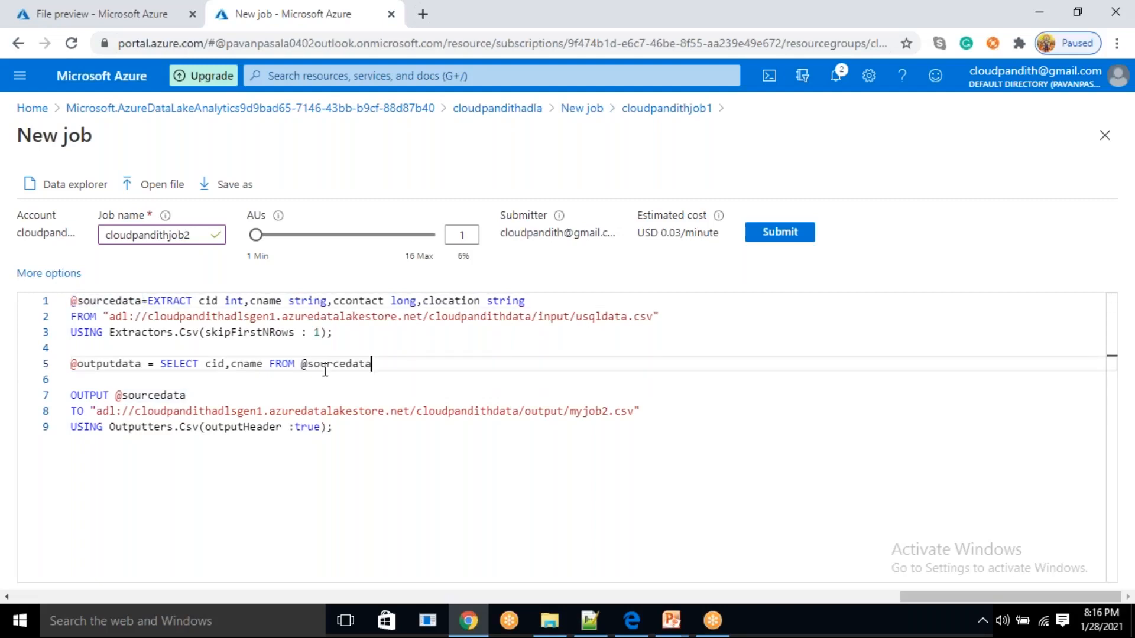
pyautogui.write(';')
pyautogui.doubleClick(111, 366)
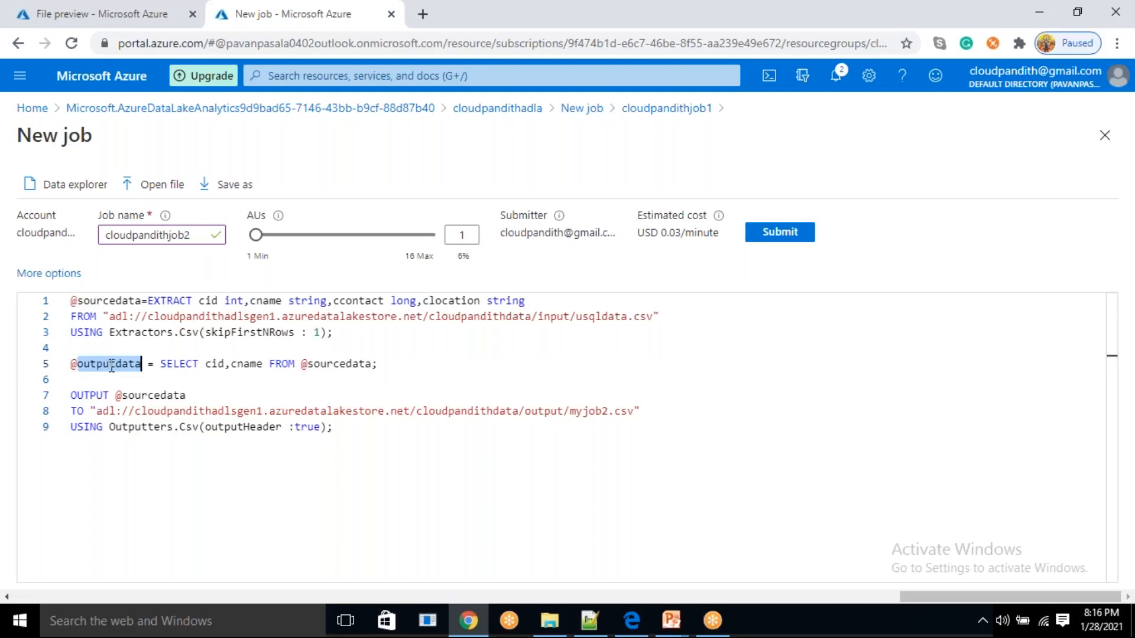
pyautogui.press('End')
pyautogui.hotkey('ctrl', 'v')
pyautogui.hotkey('shift', 'Home')
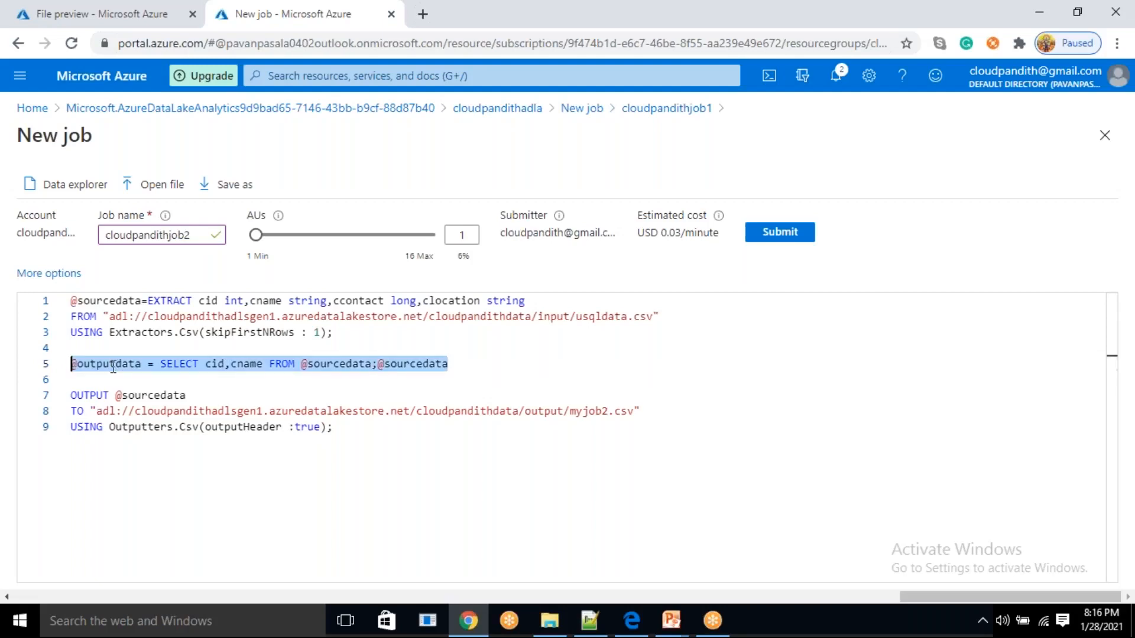
pyautogui.hotkey('alt', 'Down')
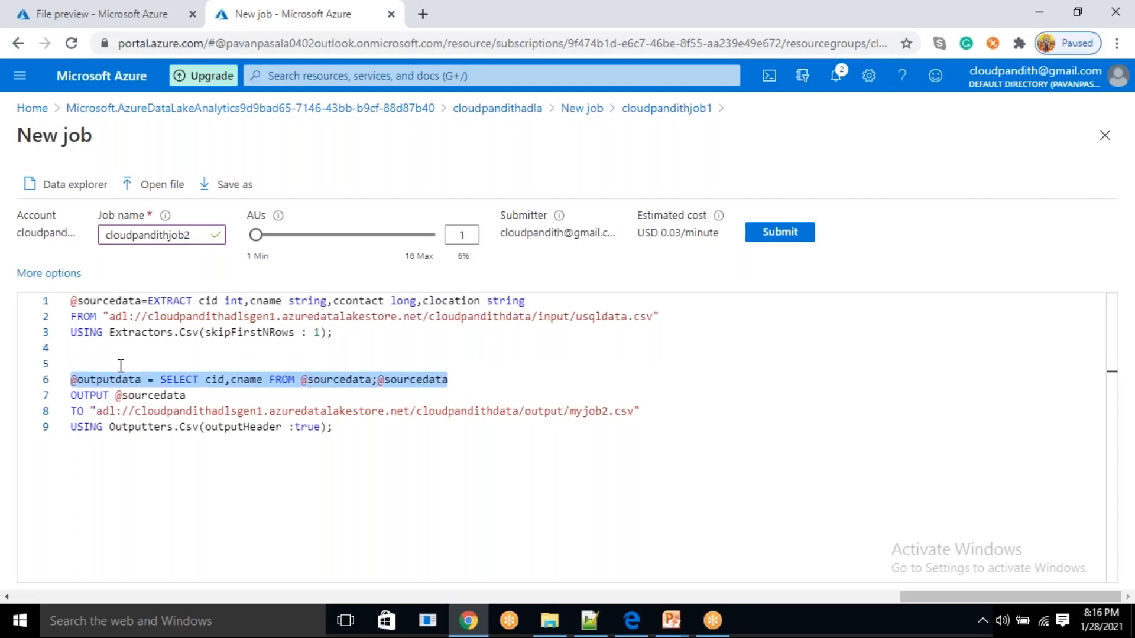
pyautogui.hotkey('alt', 'Up')
pyautogui.doubleClick(121, 365)
pyautogui.hotkey('ctrl', 'c')
pyautogui.doubleClick(157, 395)
pyautogui.hotkey('ctrl', 'v')
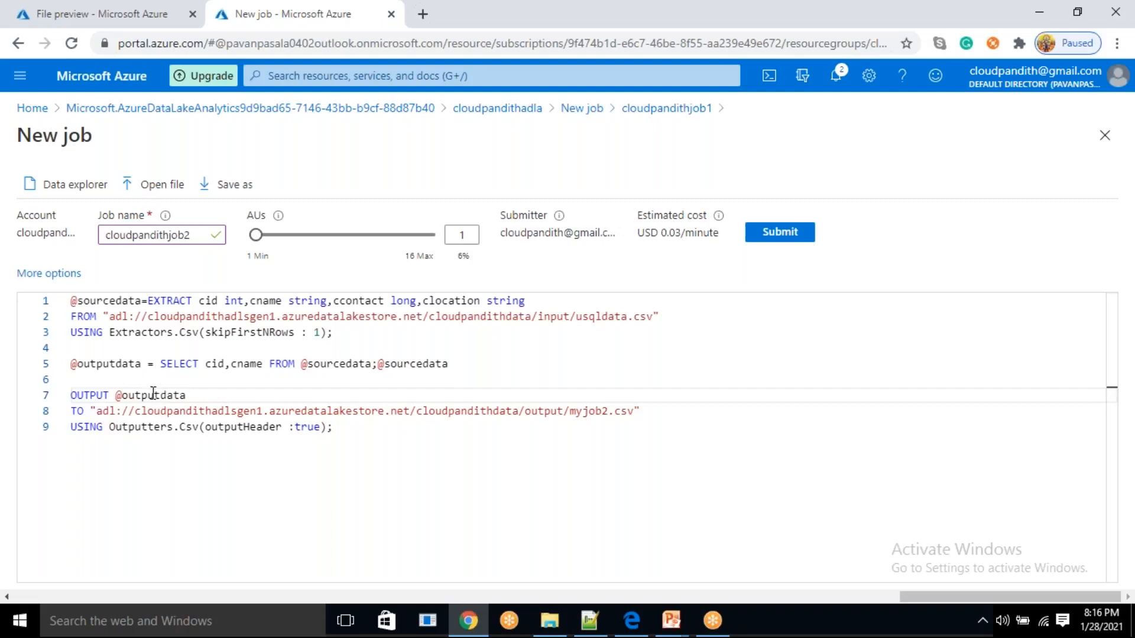
pyautogui.doubleClick(119, 364)
pyautogui.doubleClick(152, 395)
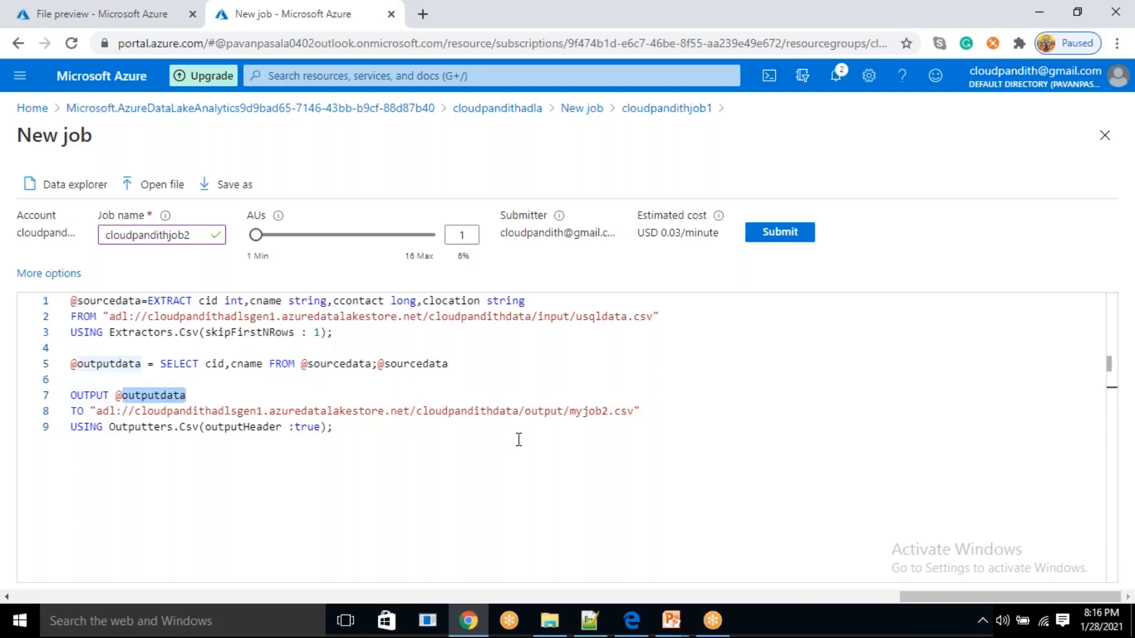
pyautogui.doubleClick(590, 412)
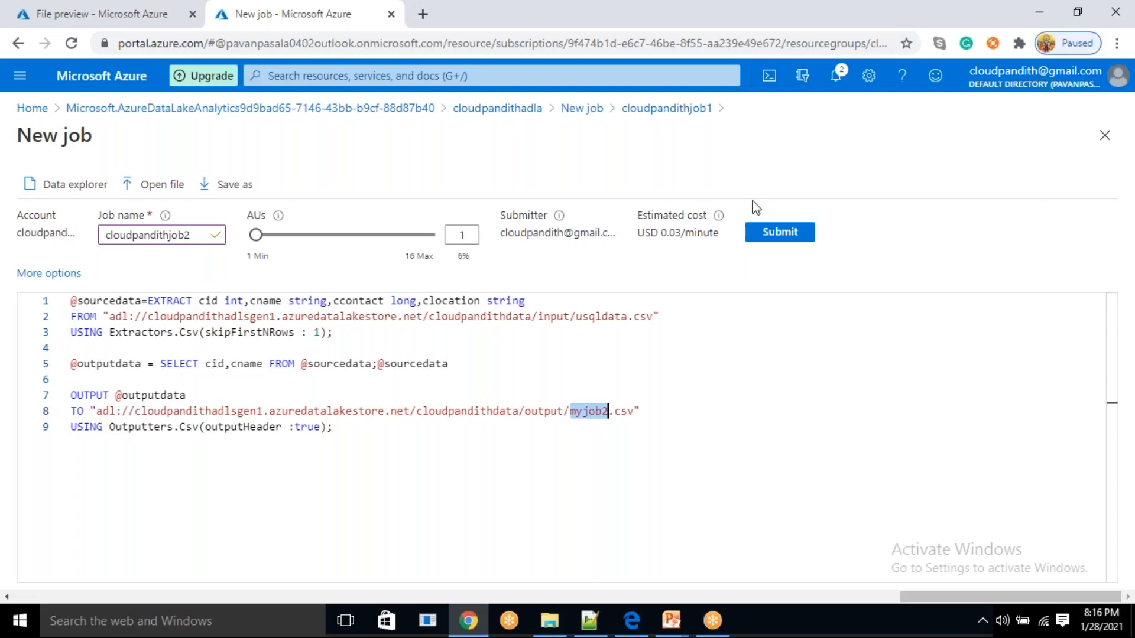
pyautogui.click(795, 242)
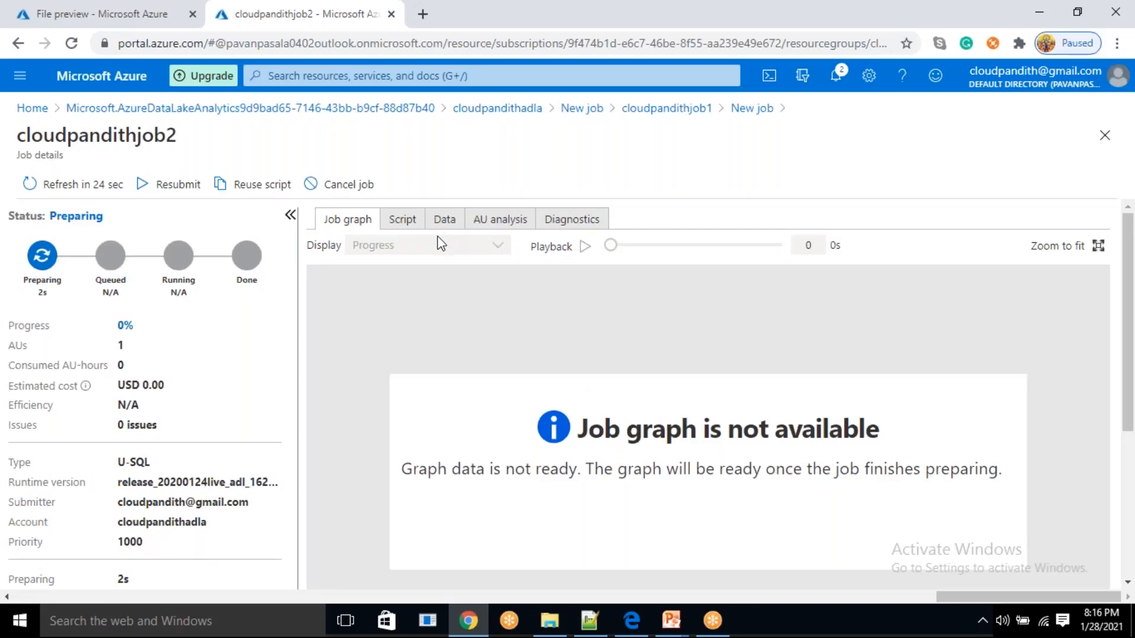
# Review the full script in the job details of cloudpandithjob2
pyautogui.click(404, 223)
pyautogui.moveTo(622, 388); pyautogui.dragTo(361, 243)
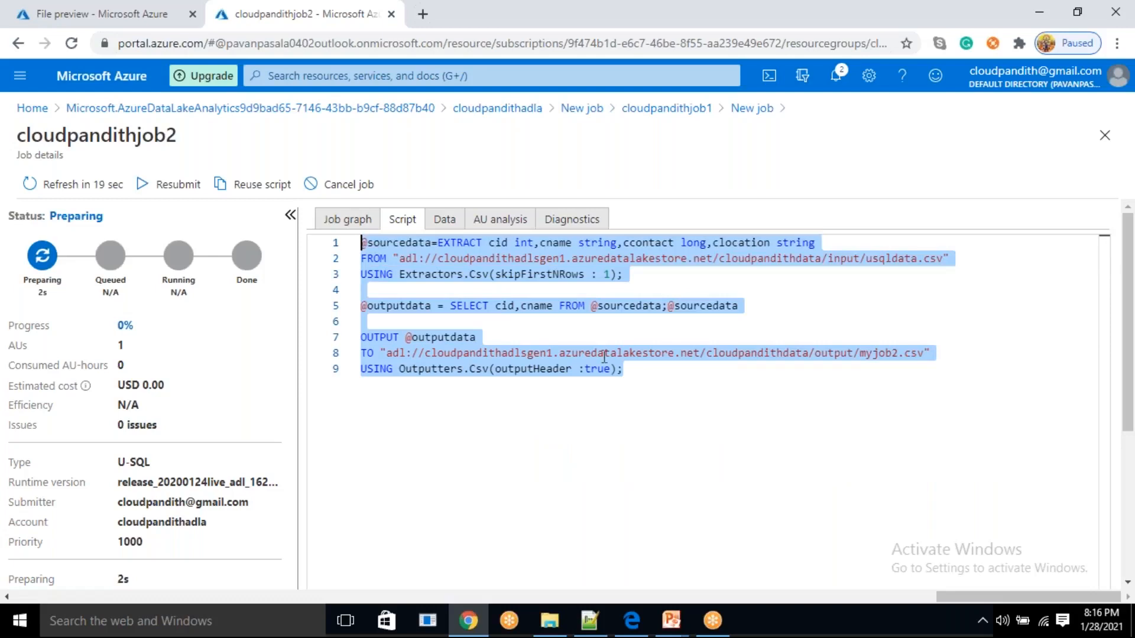
pyautogui.click(681, 381)
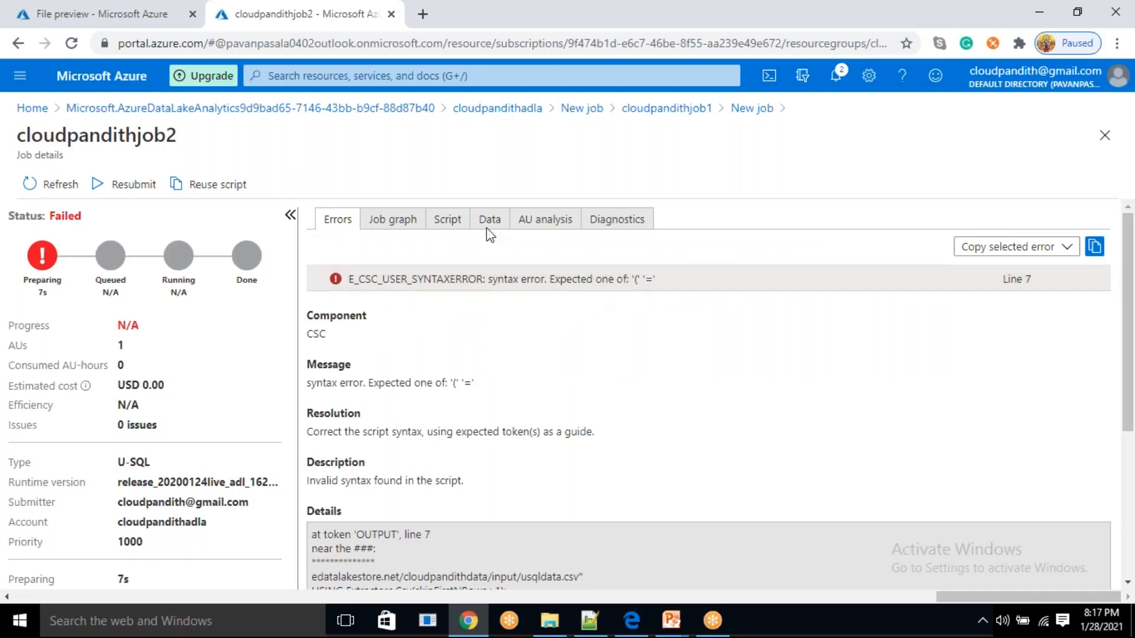
pyautogui.click(412, 231)
pyautogui.click(446, 224)
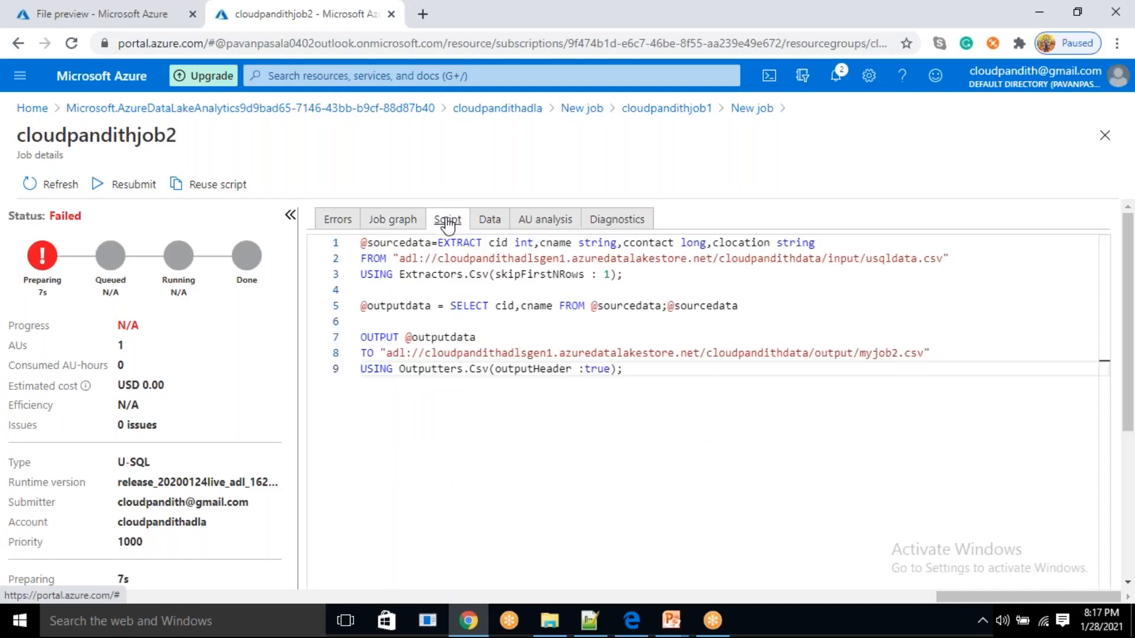
pyautogui.click(510, 405)
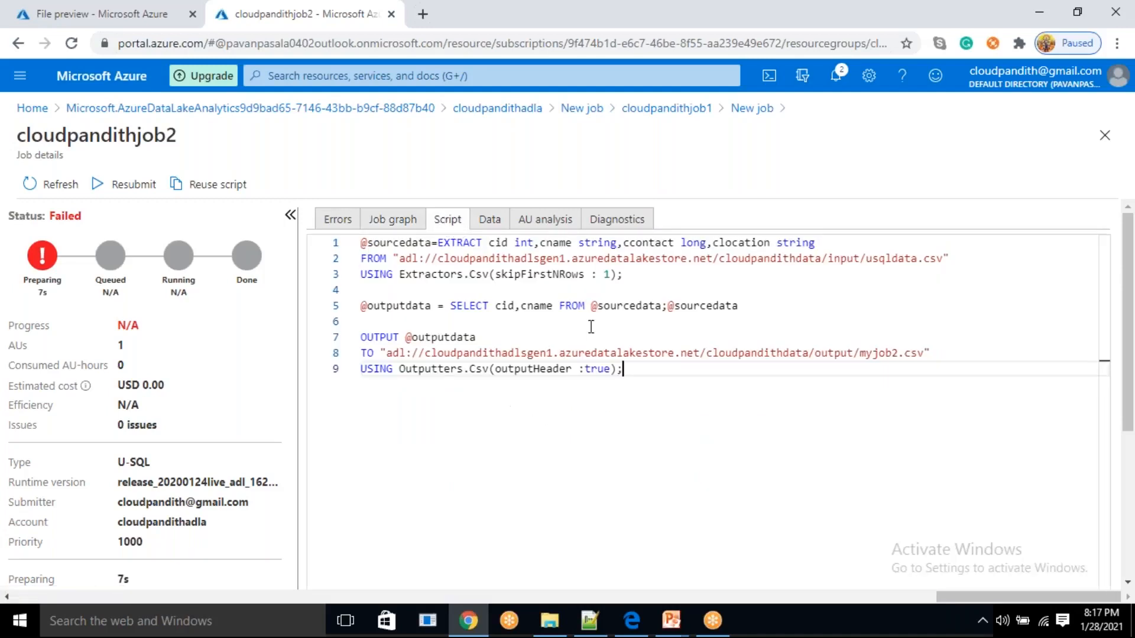
pyautogui.moveTo(668, 307); pyautogui.dragTo(750, 303)
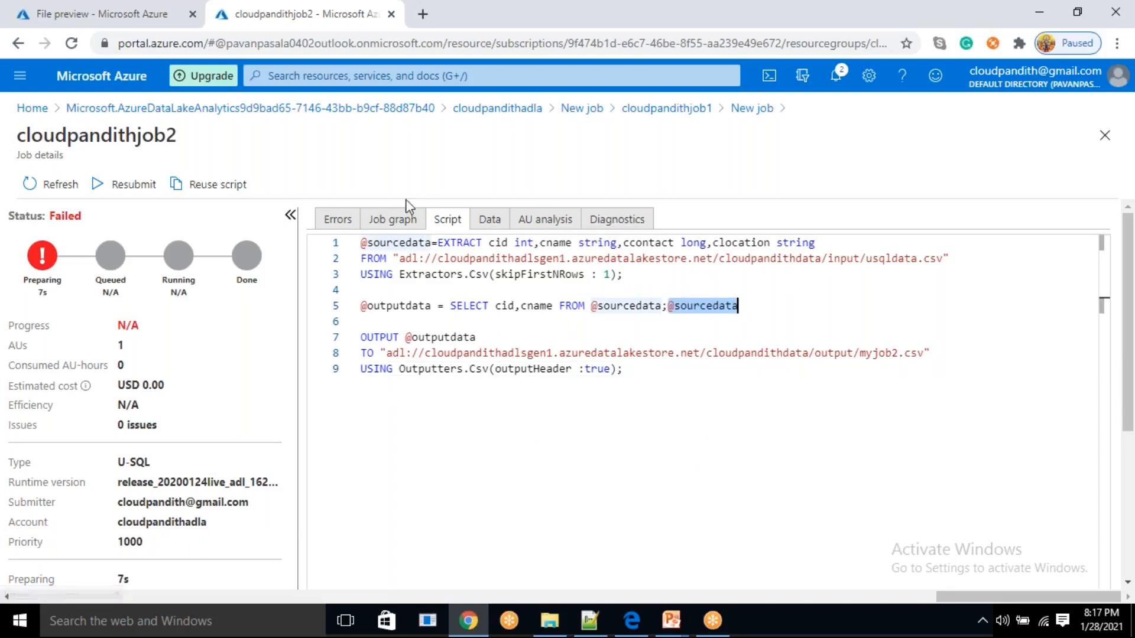
pyautogui.click(337, 220)
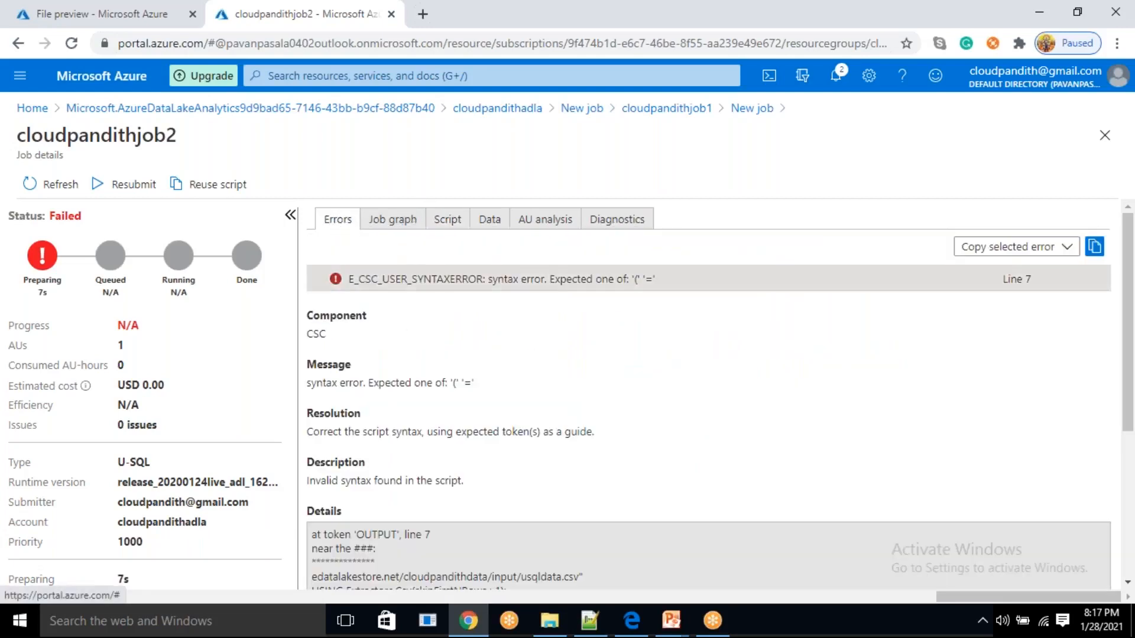
pyautogui.scroll(-3, 473, 382)
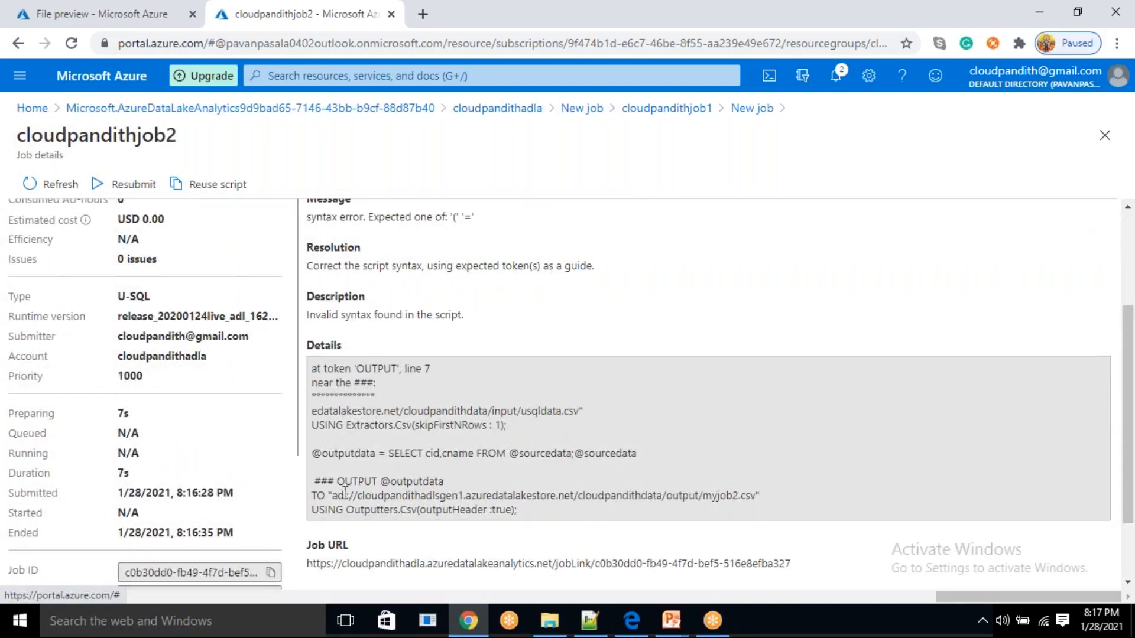
pyautogui.moveTo(341, 482); pyautogui.dragTo(319, 482)
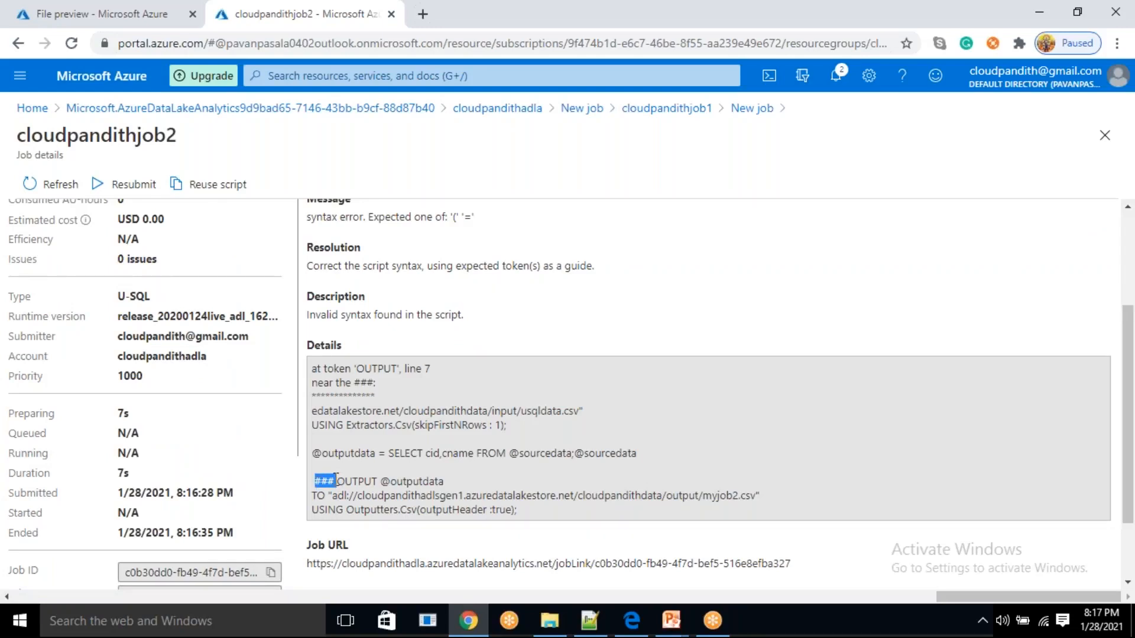
pyautogui.moveTo(320, 480); pyautogui.dragTo(325, 480)
pyautogui.moveTo(575, 454); pyautogui.dragTo(620, 454)
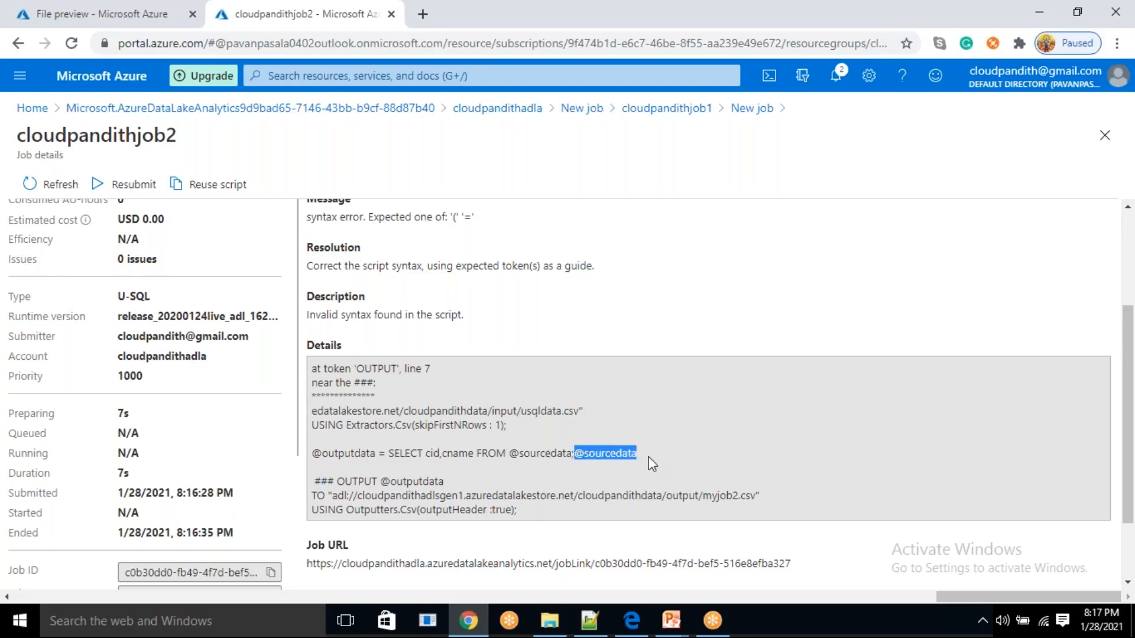
pyautogui.scroll(3, 393, 261)
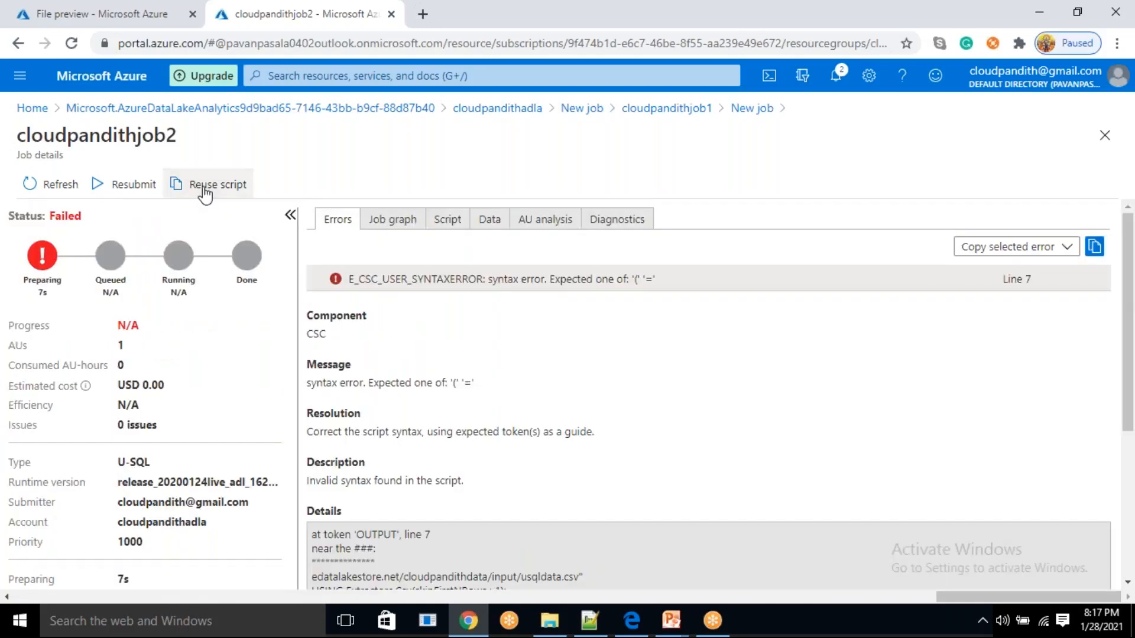
pyautogui.click(205, 186)
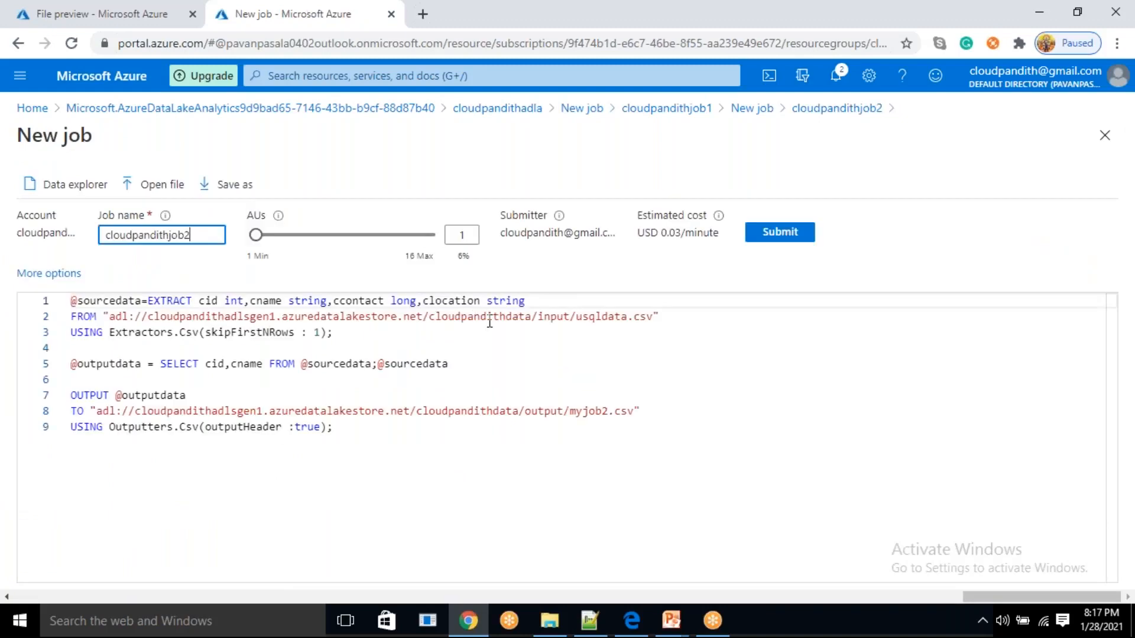
pyautogui.click(379, 364)
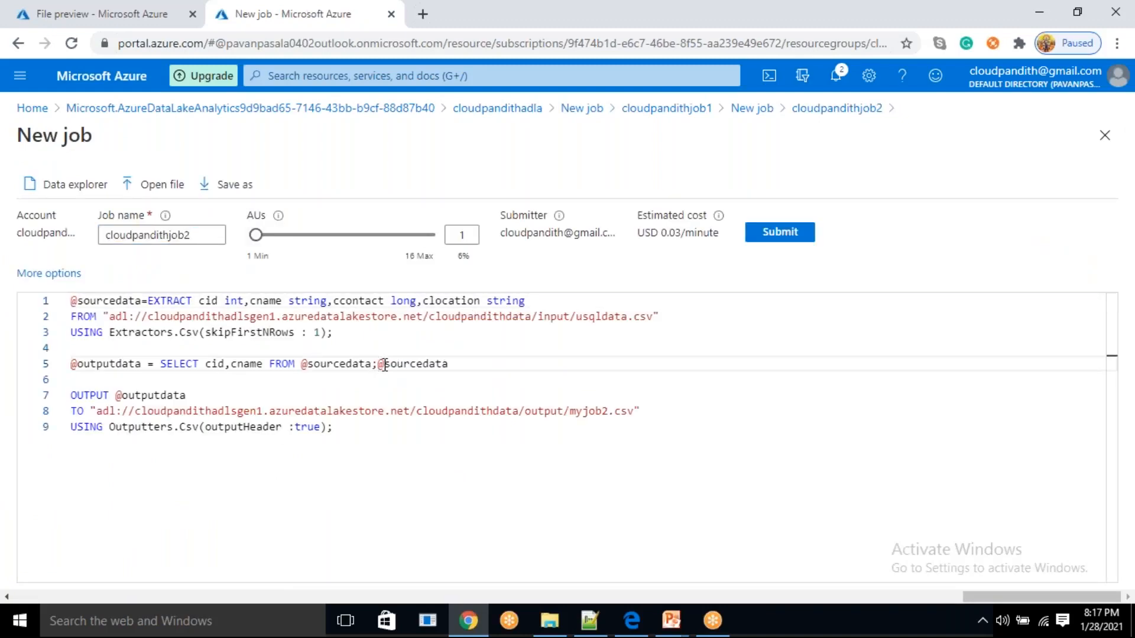
pyautogui.hotkey('shift', 'End')
pyautogui.press('Delete')
# Set the AUs to 4, submit cloudpandithjob2 and check its progress and estimated cost
pyautogui.moveTo(258, 235); pyautogui.dragTo(294, 238)
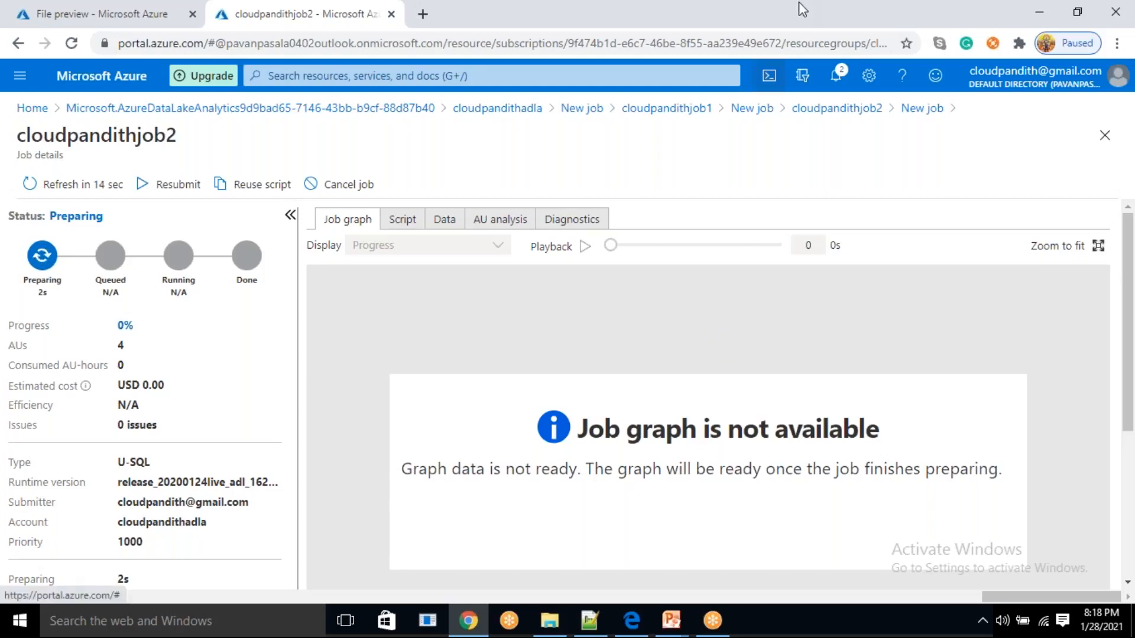
pyautogui.click(803, 22)
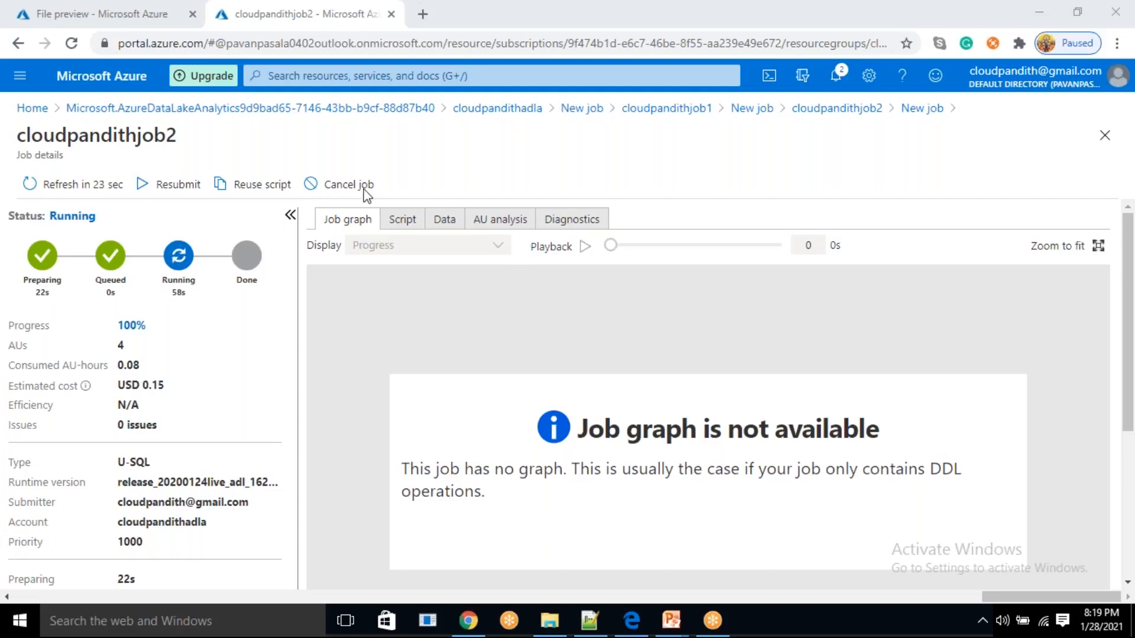
pyautogui.moveTo(150, 386); pyautogui.dragTo(165, 386)
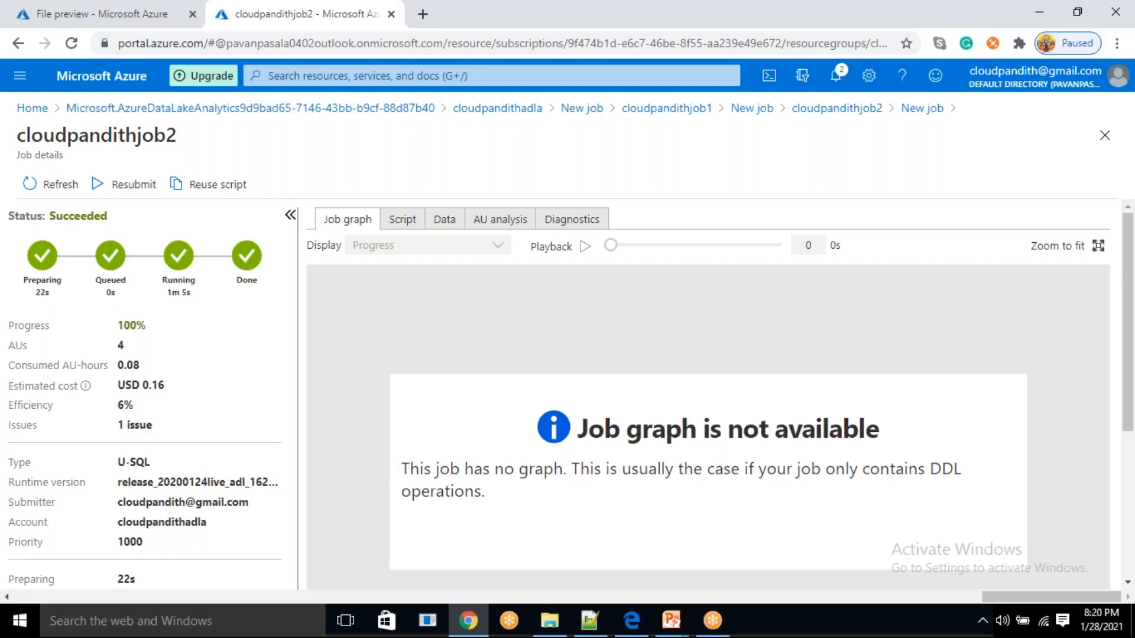
# Refresh the output folder of cloudpandithadlsgen1 and preview myjob2.csv
pyautogui.click(124, 8)
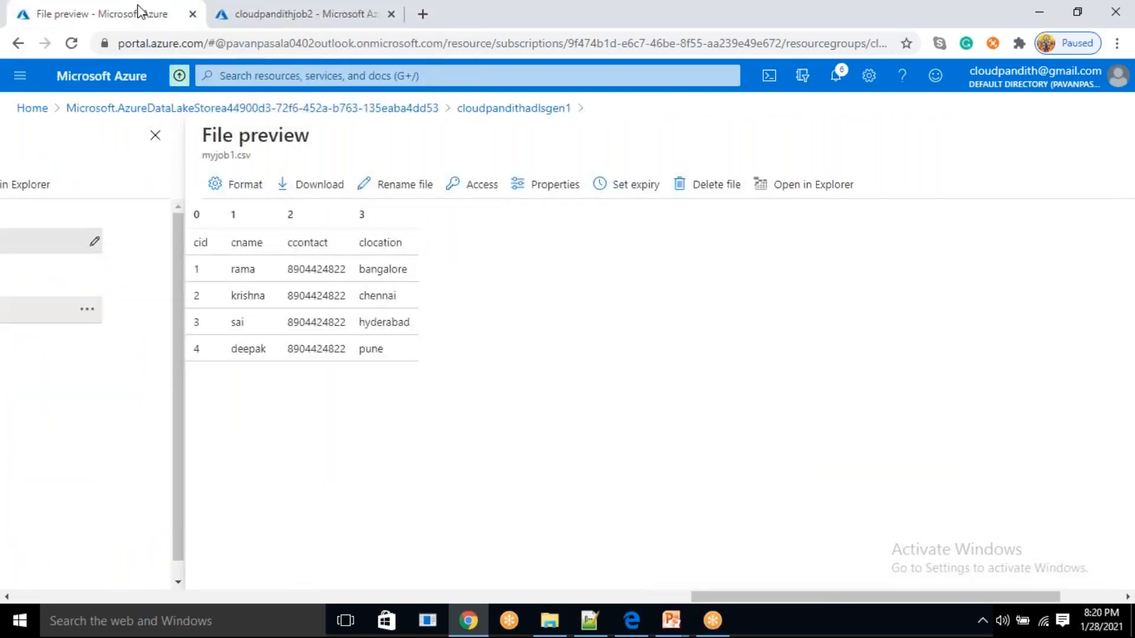
pyautogui.click(524, 110)
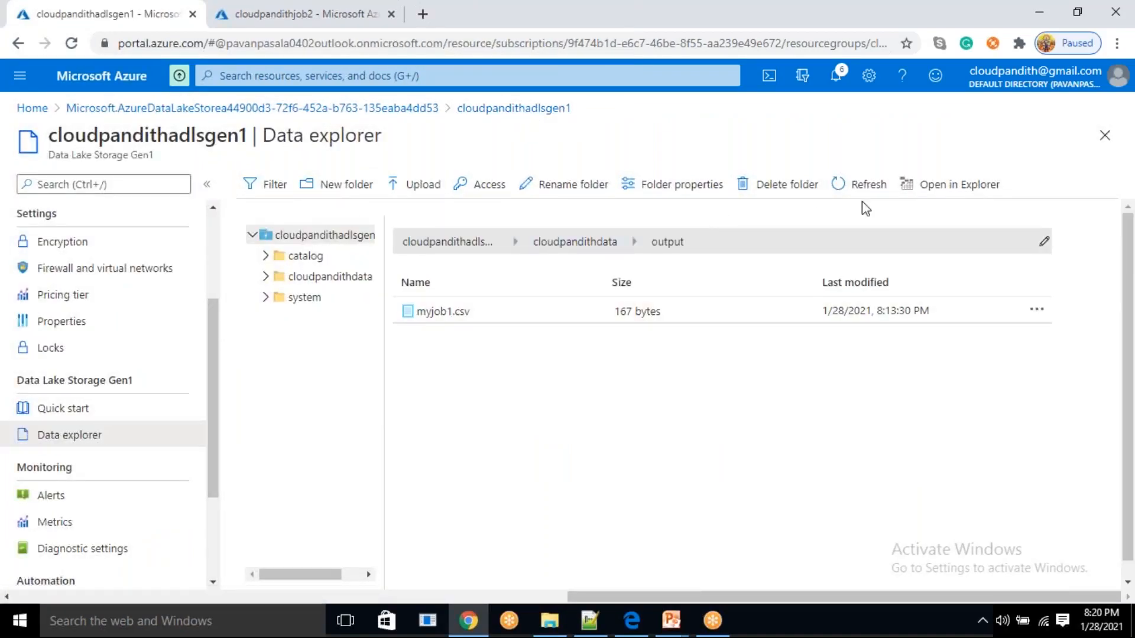
pyautogui.click(873, 182)
pyautogui.click(491, 341)
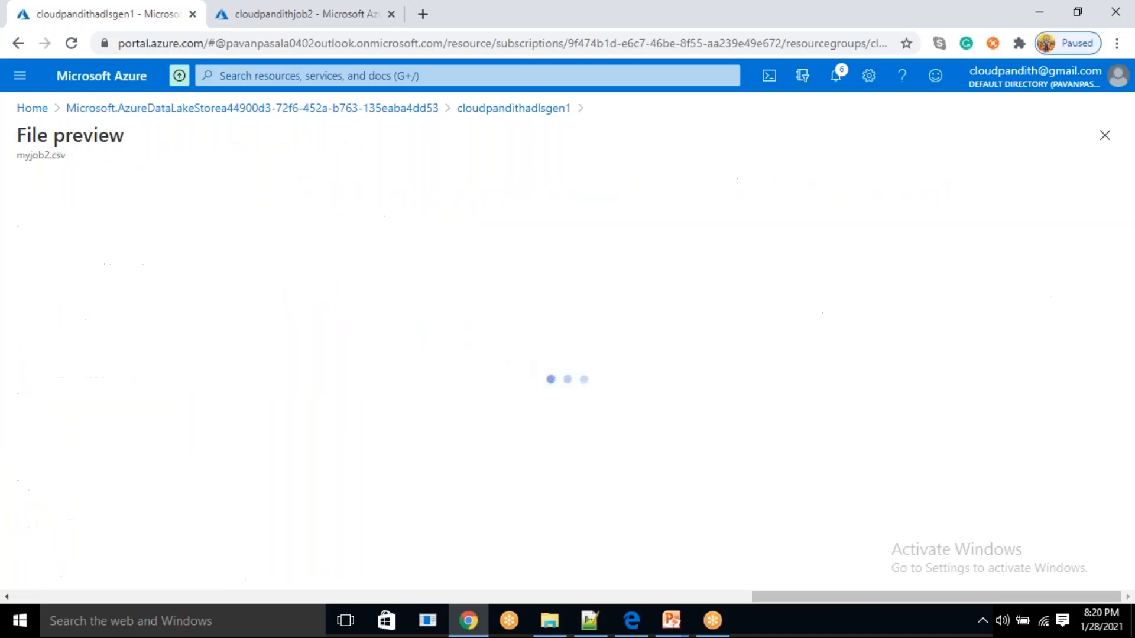
pyautogui.moveTo(6, 238); pyautogui.dragTo(0, 392)
pyautogui.click(207, 331)
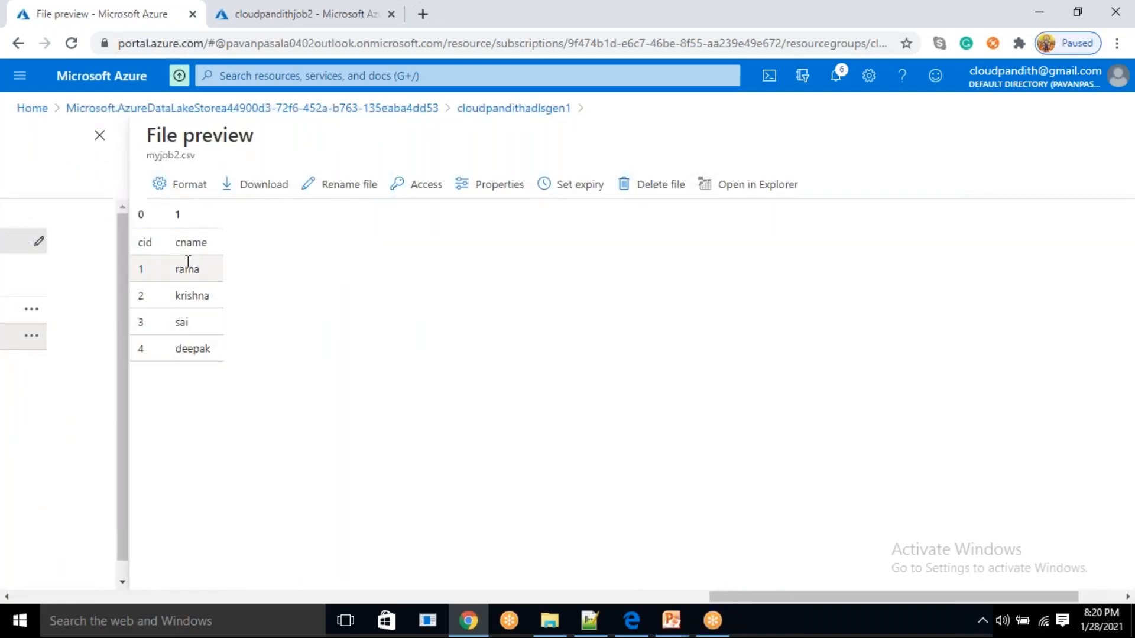
# Reuse the cloudpandithjob2 script in a new job named cloudpandithjob3
pyautogui.click(298, 9)
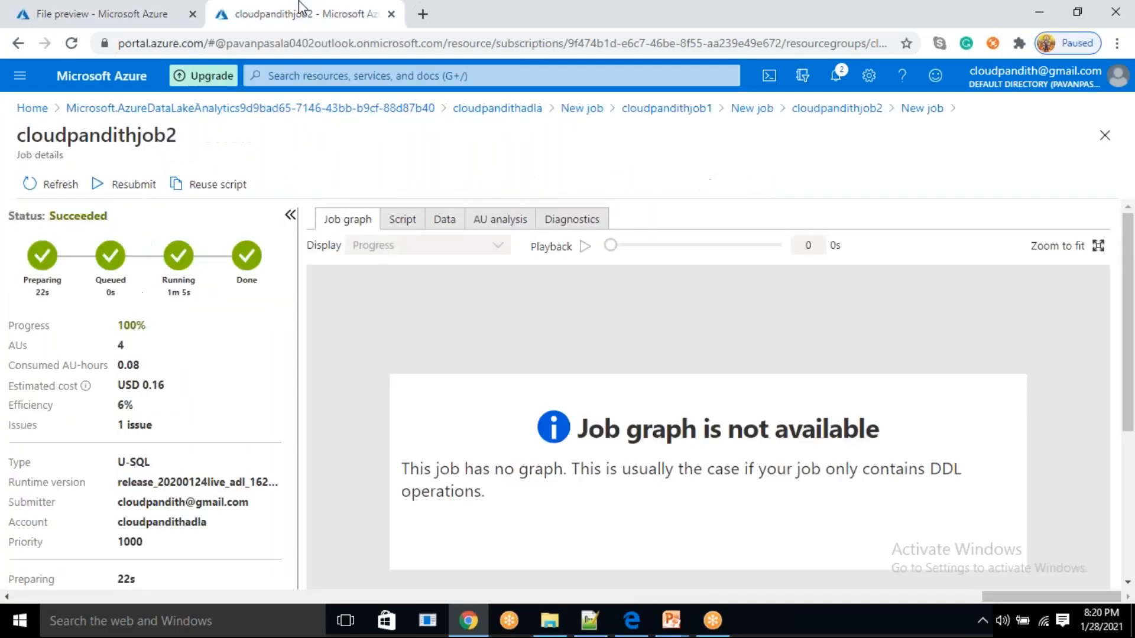
pyautogui.click(229, 193)
pyautogui.click(197, 232)
pyautogui.press('BackSpace')
pyautogui.write('3')
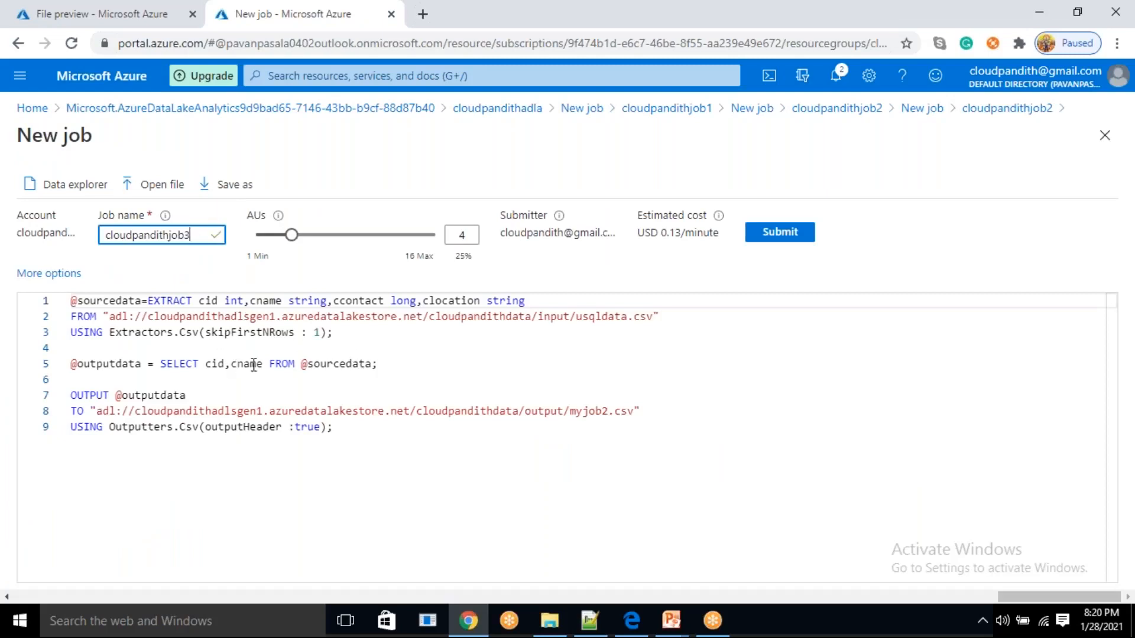
# Replace the cid,cname column list in the SELECT statement with *, keeping a space after SELECT
pyautogui.moveTo(264, 366); pyautogui.dragTo(206, 369)
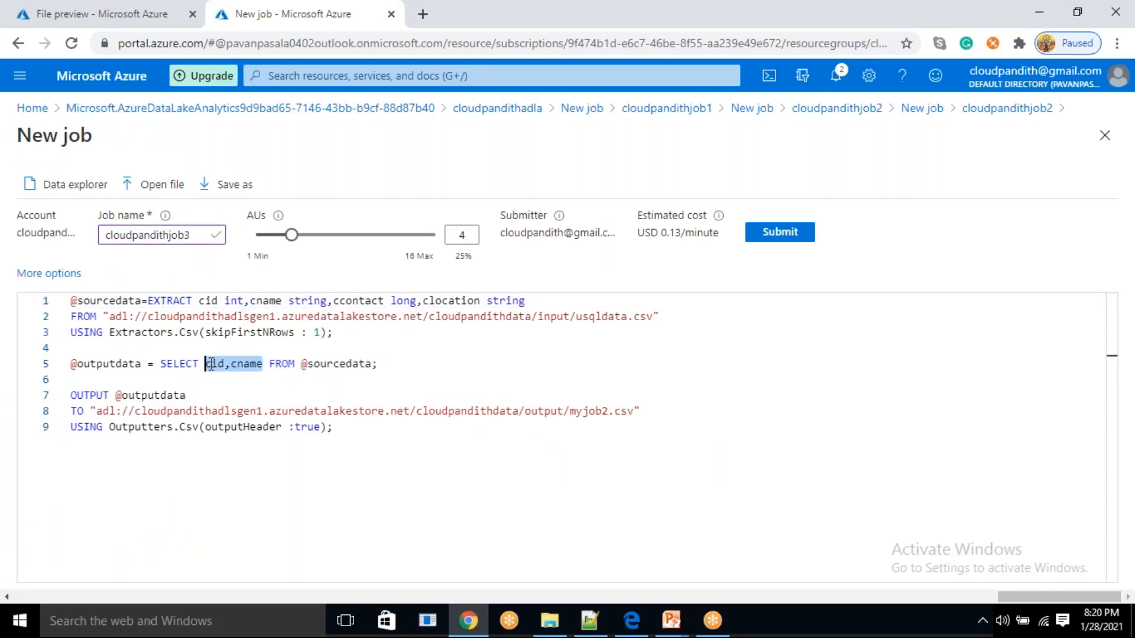
pyautogui.press('BackSpace')
pyautogui.press('BackSpace')
pyautogui.write('*')
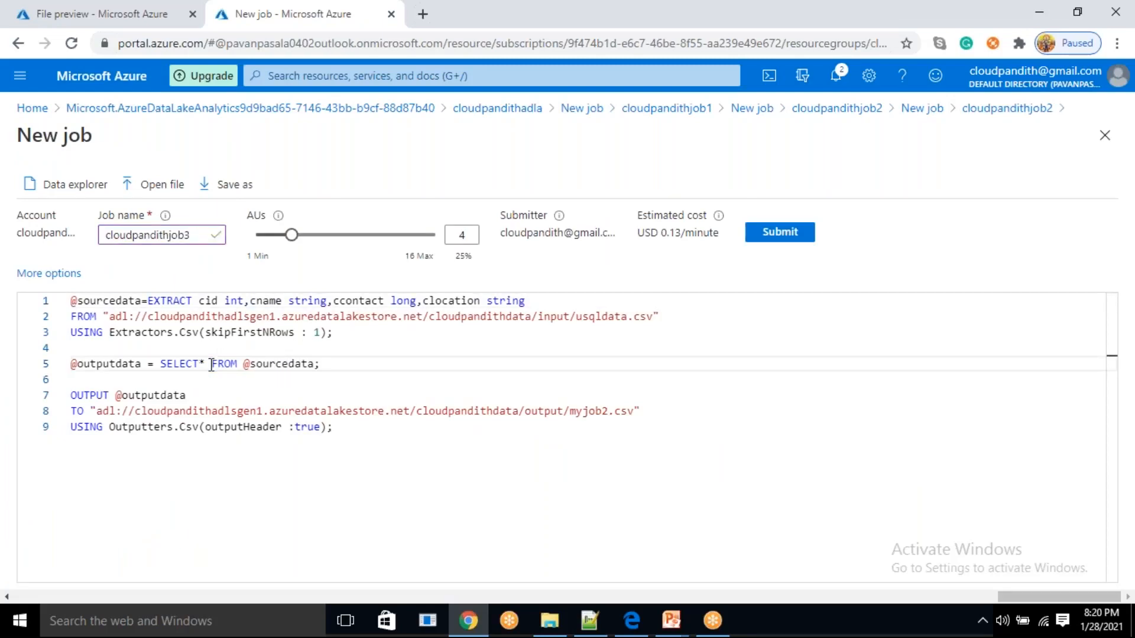
pyautogui.press('Left')
pyautogui.press('Right')
pyautogui.press('Right')
pyautogui.press('Right')
pyautogui.press('Right')
pyautogui.press('Right')
pyautogui.press('Right')
pyautogui.press('Right')
pyautogui.press('Right')
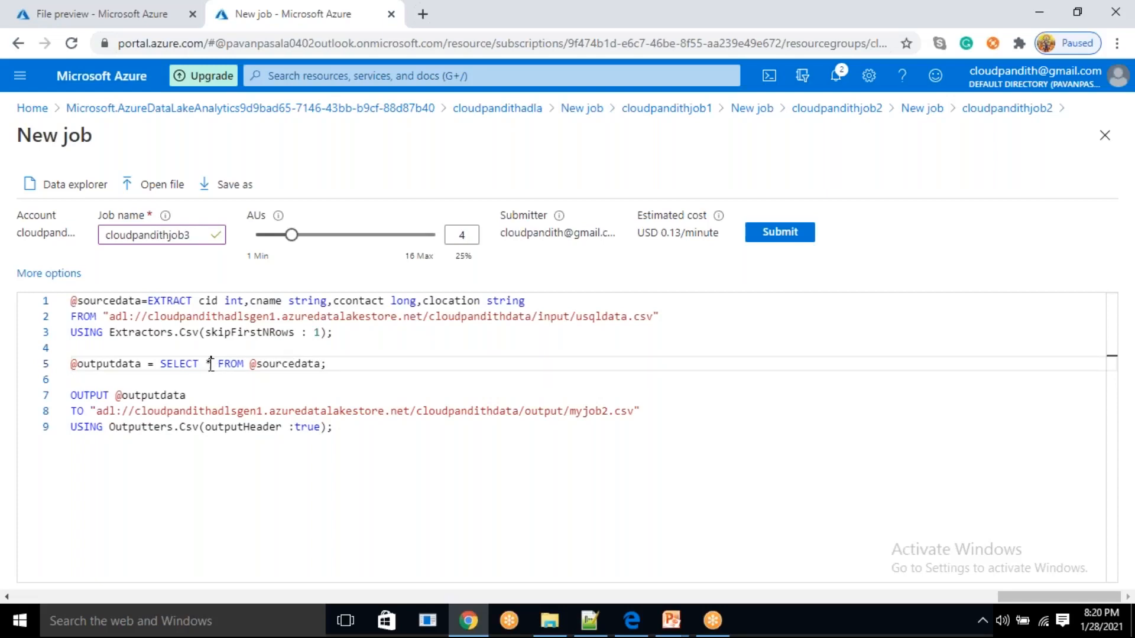
pyautogui.press('Right')
pyautogui.press('Right')
pyautogui.press('Right')
pyautogui.press('Right')
pyautogui.press('Right')
pyautogui.press('Right')
pyautogui.press('Right')
pyautogui.press('Right')
pyautogui.press('Right')
pyautogui.press('Right')
pyautogui.write('where')
pyautogui.press('BackSpace')
pyautogui.press('BackSpace')
pyautogui.press('BackSpace')
pyautogui.press('BackSpace')
pyautogui.press('BackSpace')
pyautogui.write('WHERE cid=1')
pyautogui.click(771, 597)
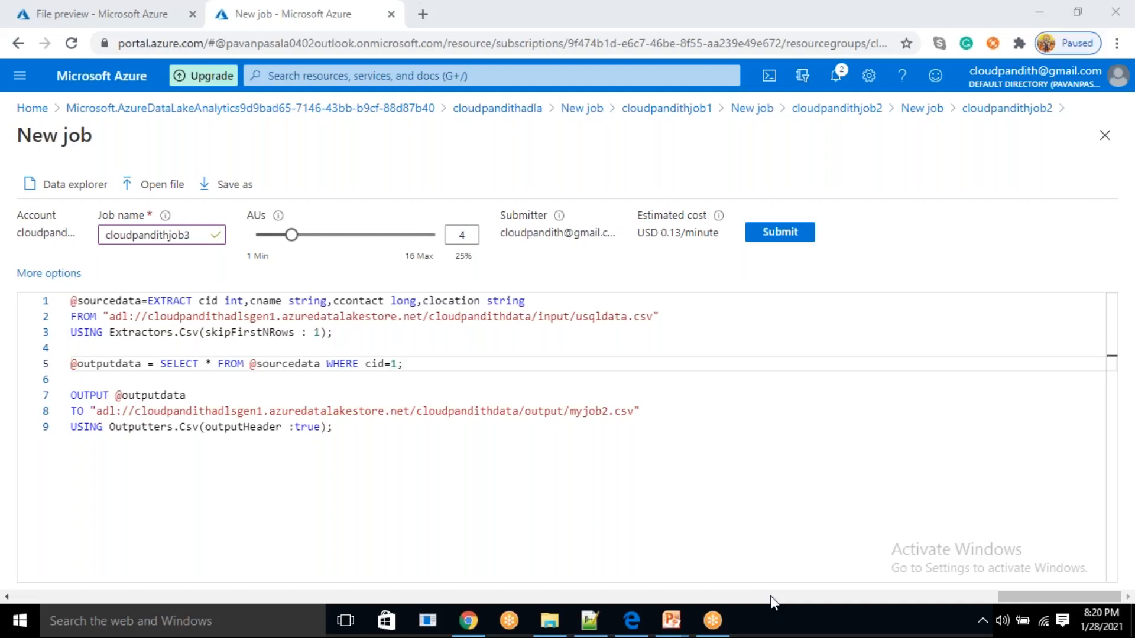
# Go over the EXTRACT, SELECT and OUTPUT statements of the script and submit cloudpandithjob3
pyautogui.moveTo(395, 468); pyautogui.dragTo(301, 410)
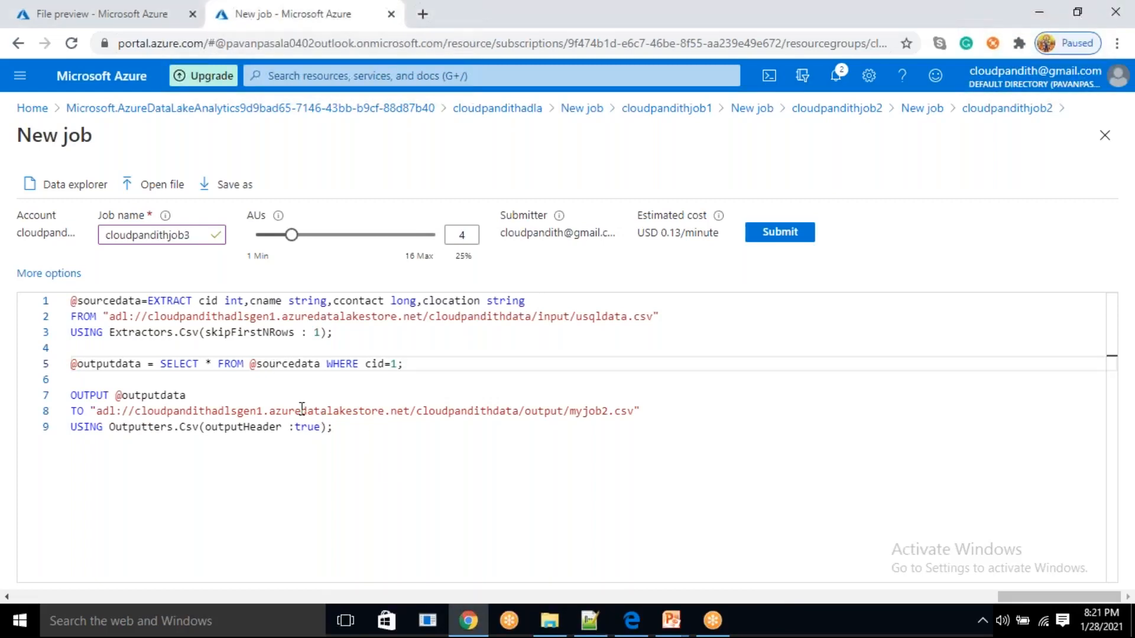
pyautogui.click(414, 367)
pyautogui.tripleClick(346, 361)
pyautogui.click(298, 397)
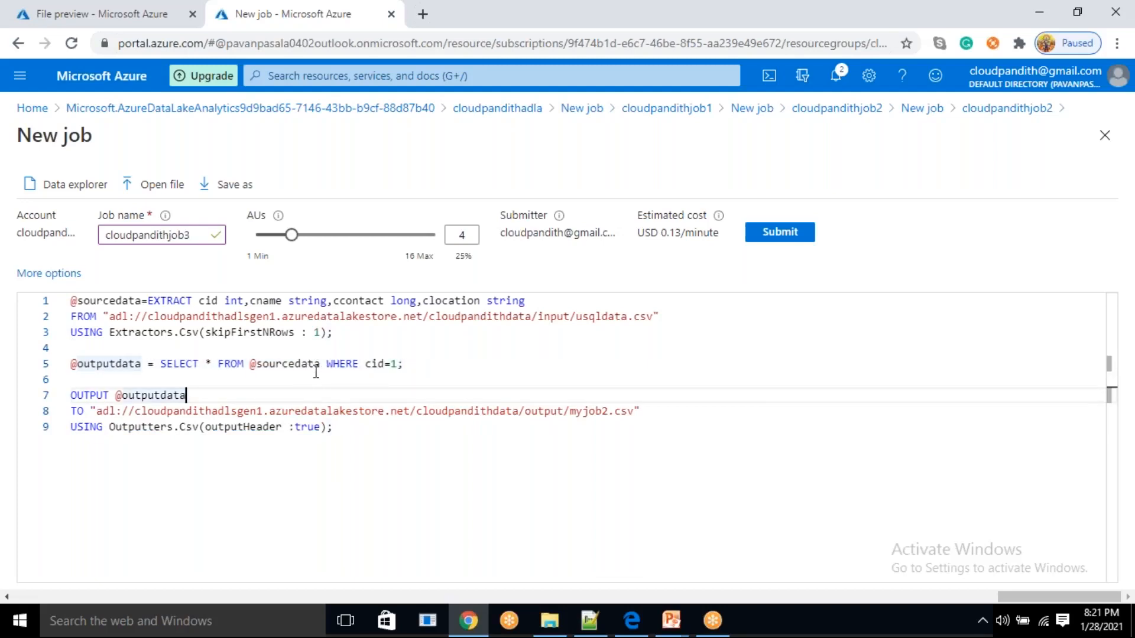
pyautogui.click(801, 27)
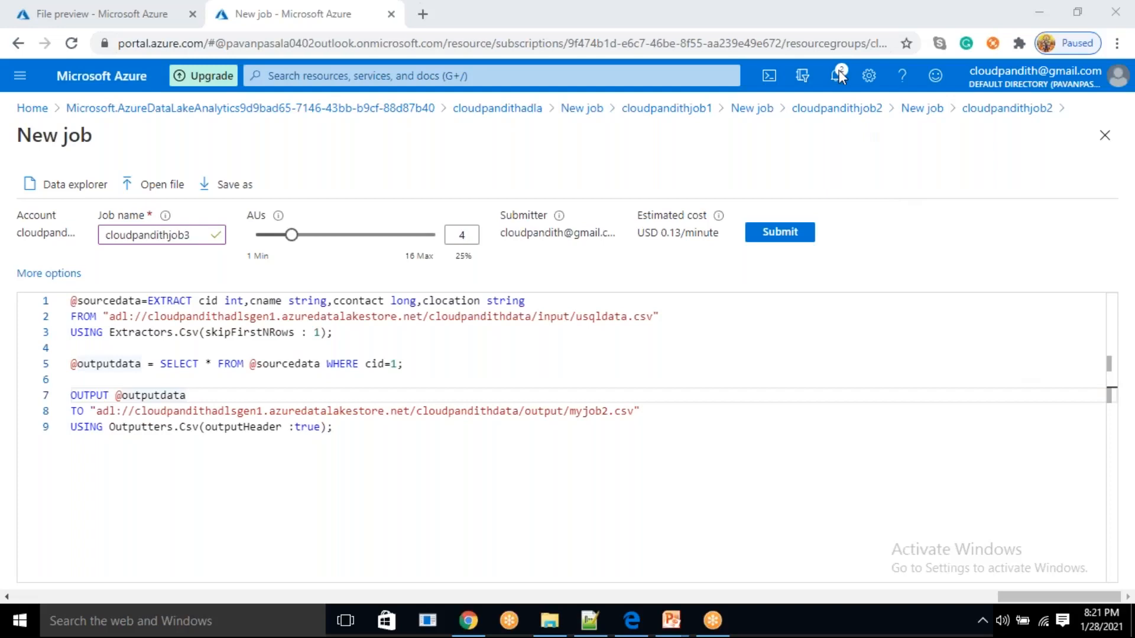
pyautogui.click(376, 333)
pyautogui.click(408, 363)
pyautogui.click(399, 423)
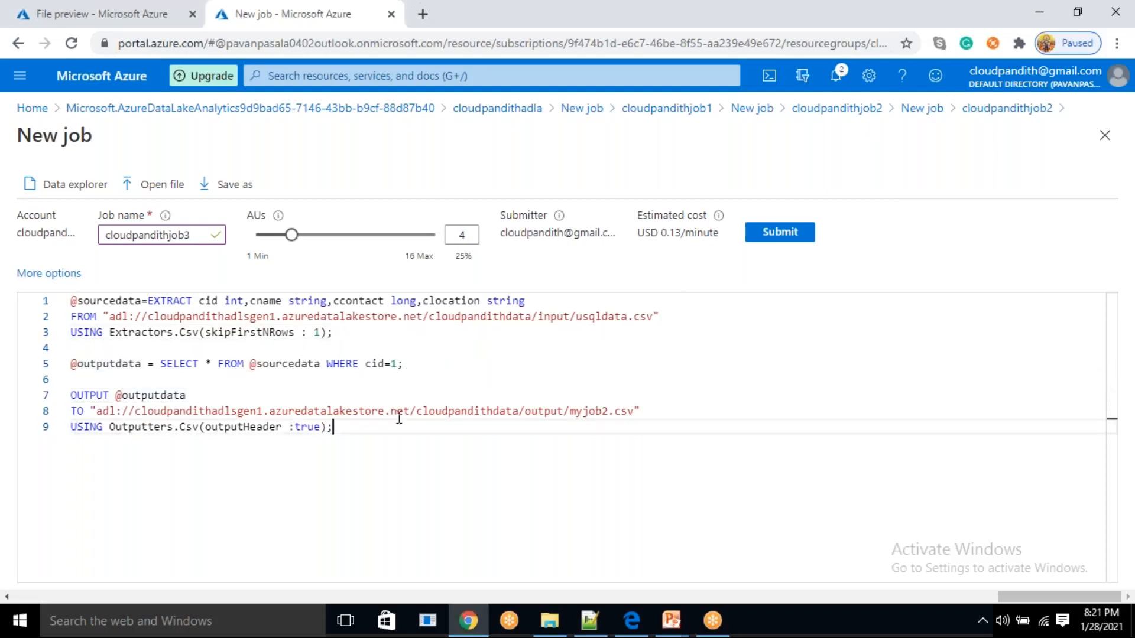
pyautogui.click(780, 232)
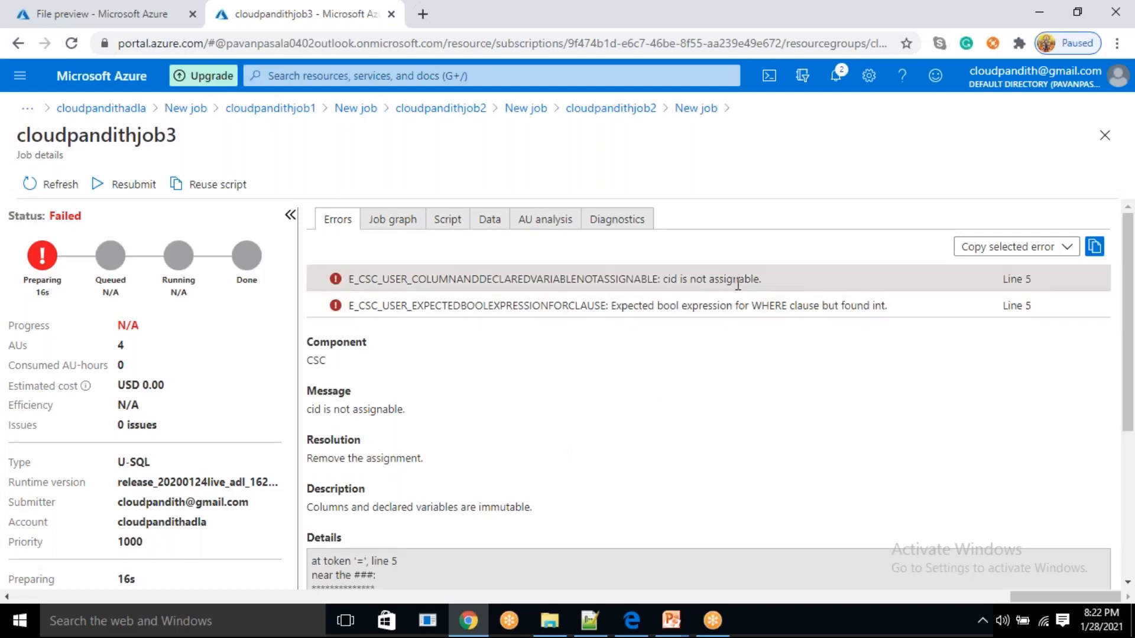
# Reuse the failed cloudpandithjob3 script, change the filter to cid==1 and resubmit the job
pyautogui.click(216, 187)
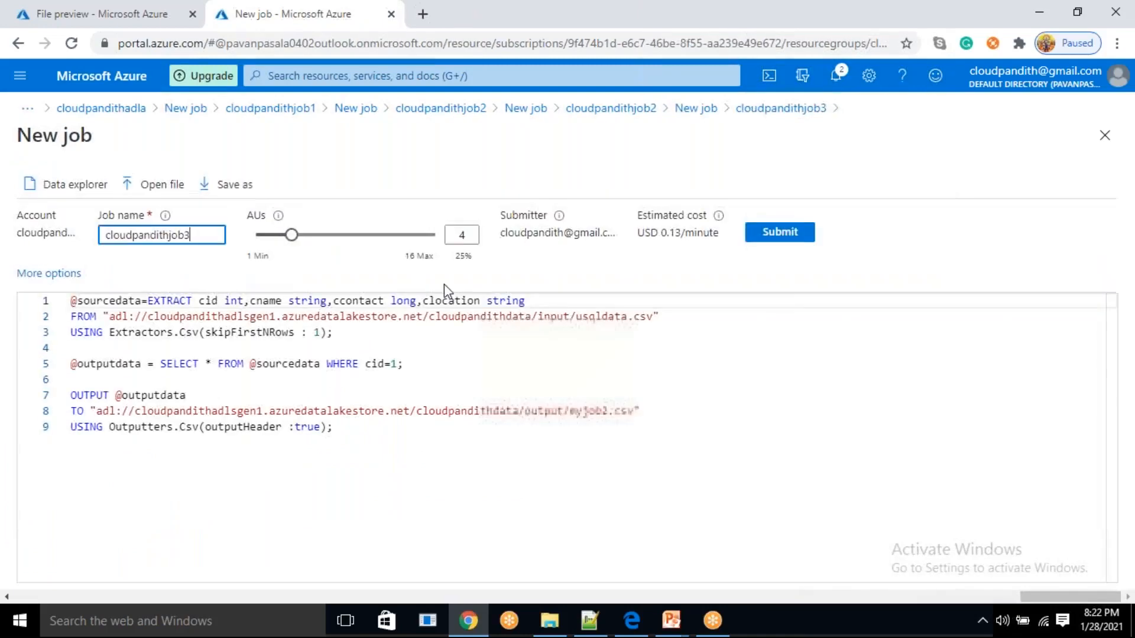
pyautogui.click(390, 363)
pyautogui.write('=')
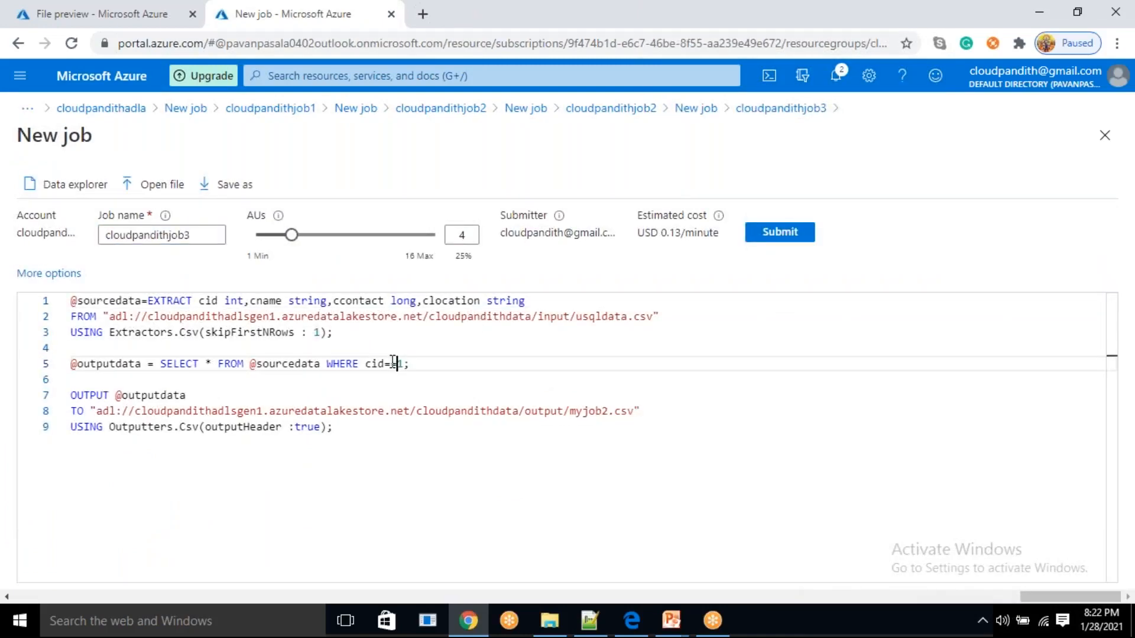
pyautogui.click(787, 242)
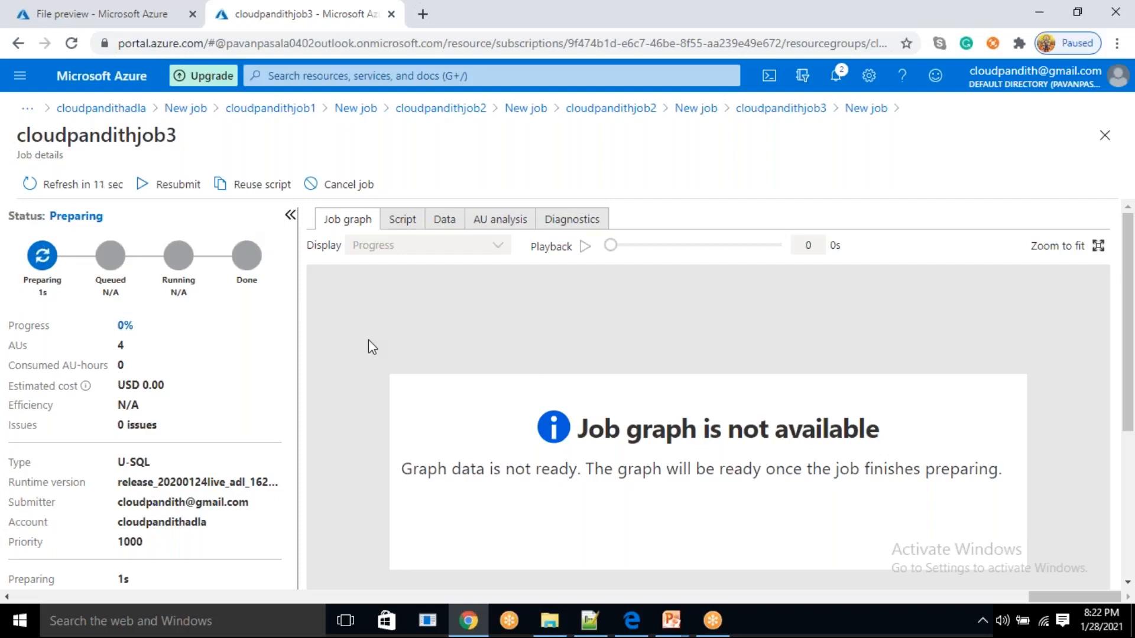
# Open the submitted script of cloudpandithjob3 and inspect the == operator in its WHERE clause
pyautogui.click(400, 228)
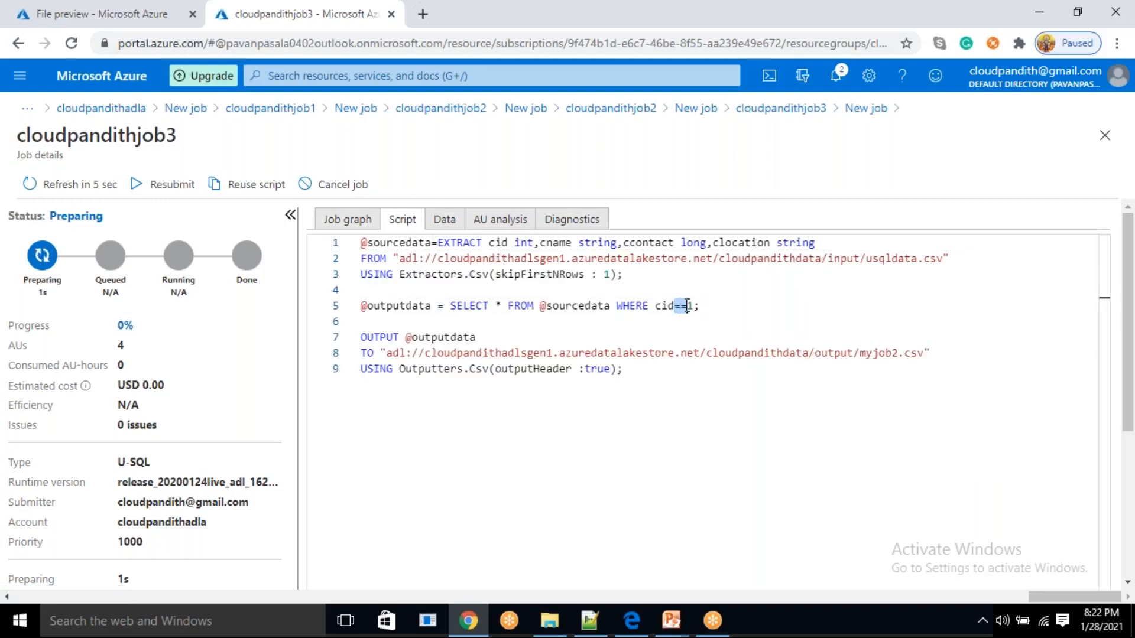
pyautogui.moveTo(692, 307)
pyautogui.mouseDown()
pyautogui.moveTo(655, 307)
pyautogui.moveTo(699, 306)
pyautogui.mouseUp()
pyautogui.click(683, 323)
pyautogui.click(681, 306)
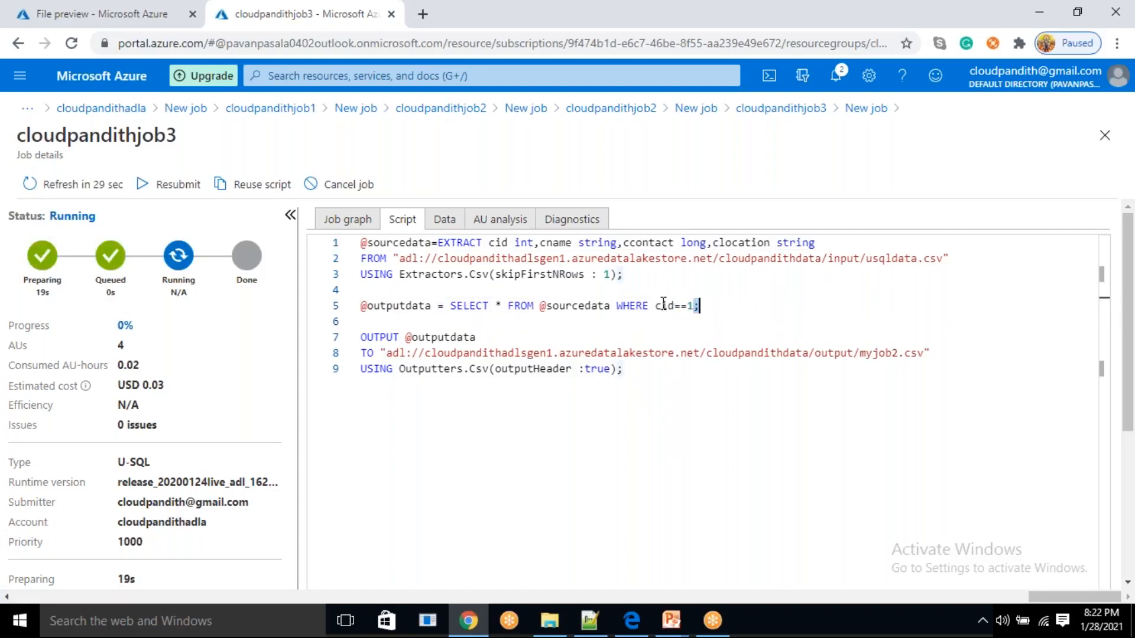
pyautogui.moveTo(678, 306); pyautogui.dragTo(685, 306)
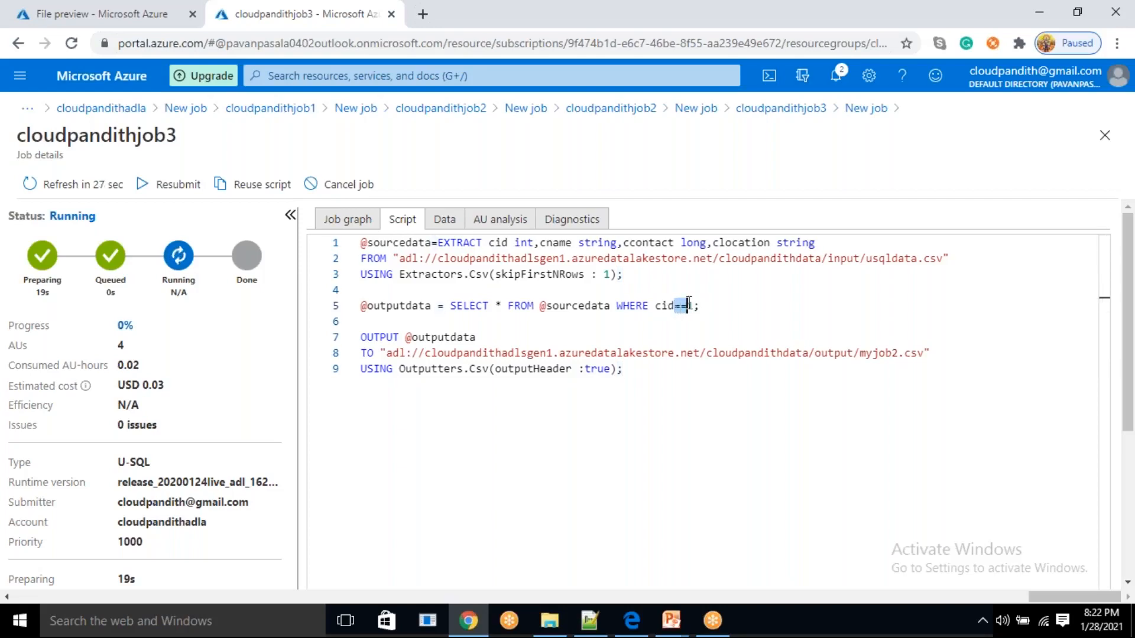
pyautogui.click(704, 322)
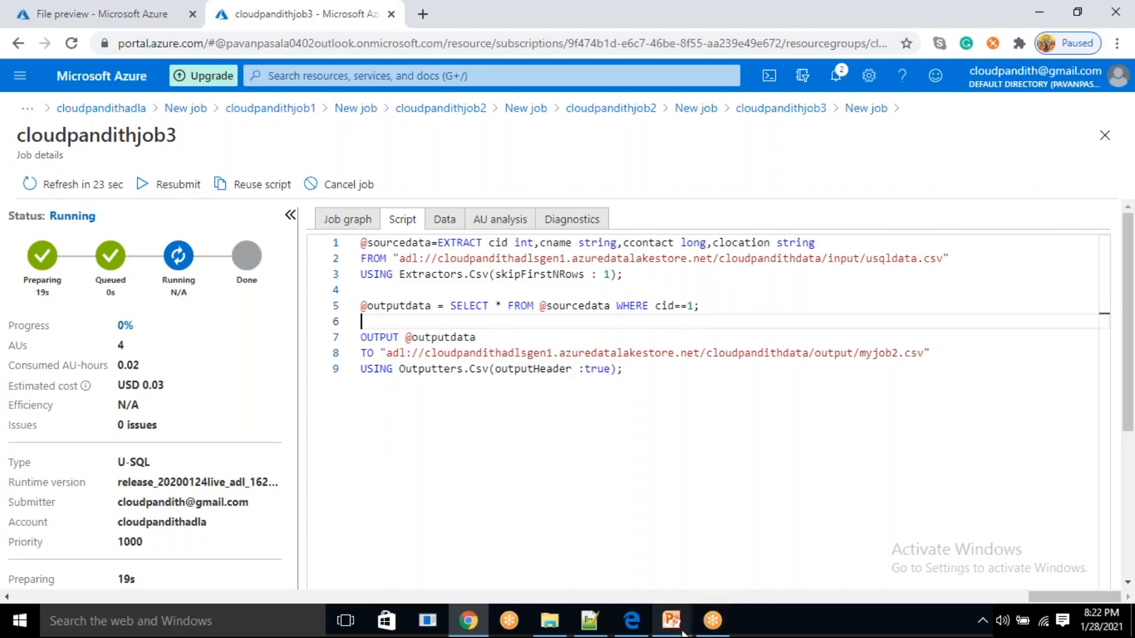
# Switch to PowerPoint to view the USQL Code Snippet-3 slide, and return to review the full cloudpandithjob3 script
pyautogui.moveTo(672, 621)
pyautogui.click(712, 576)
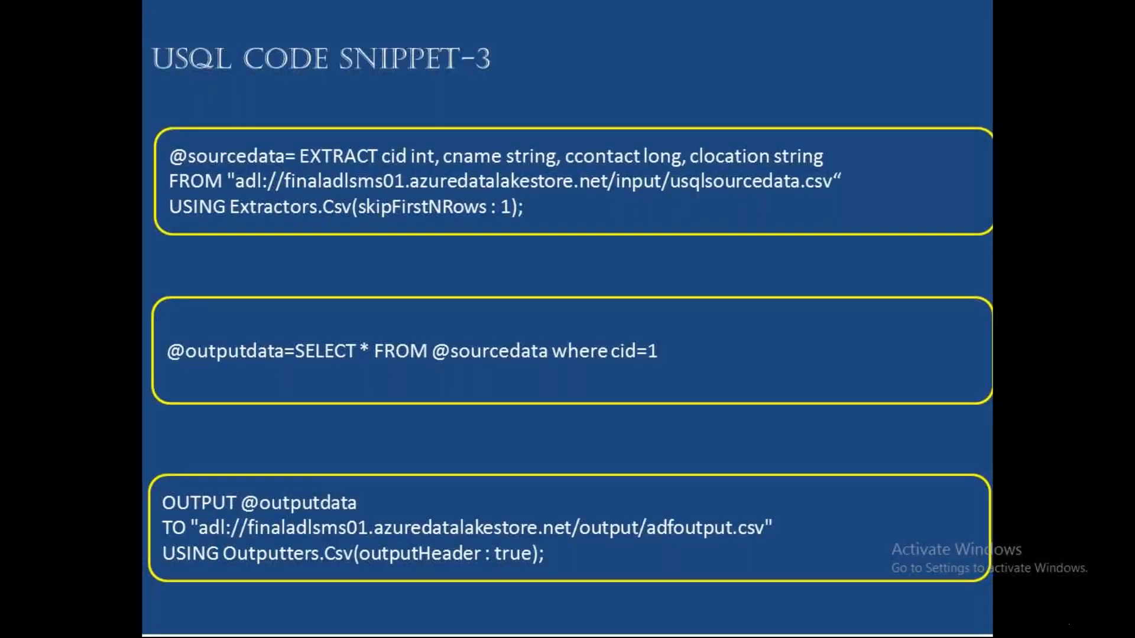
pyautogui.click(656, 358)
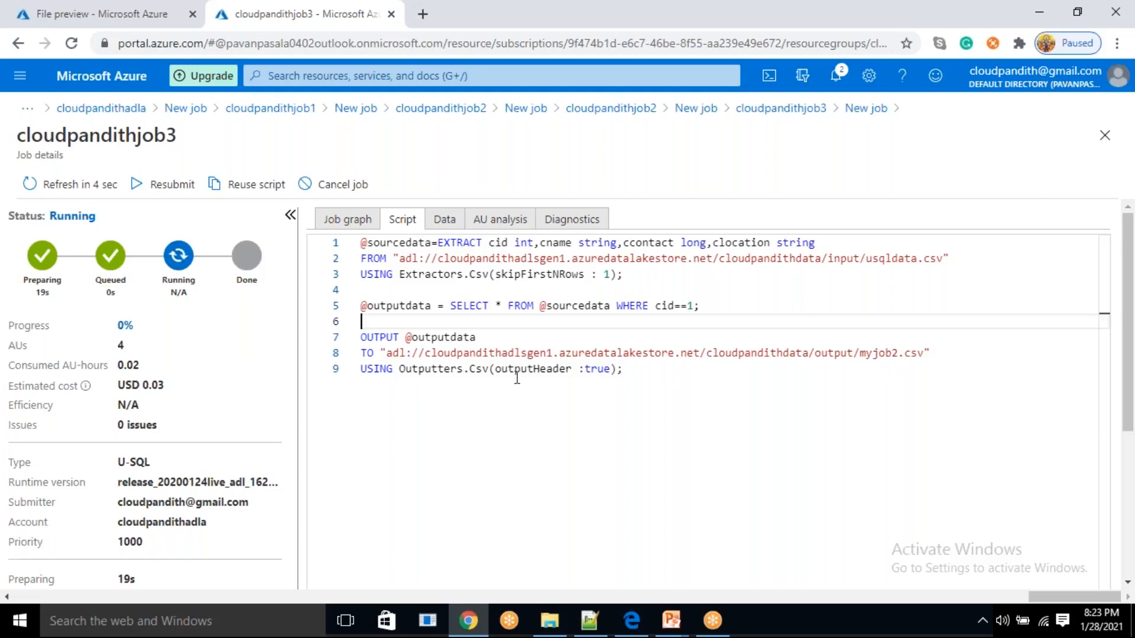
pyautogui.moveTo(624, 369); pyautogui.dragTo(304, 249)
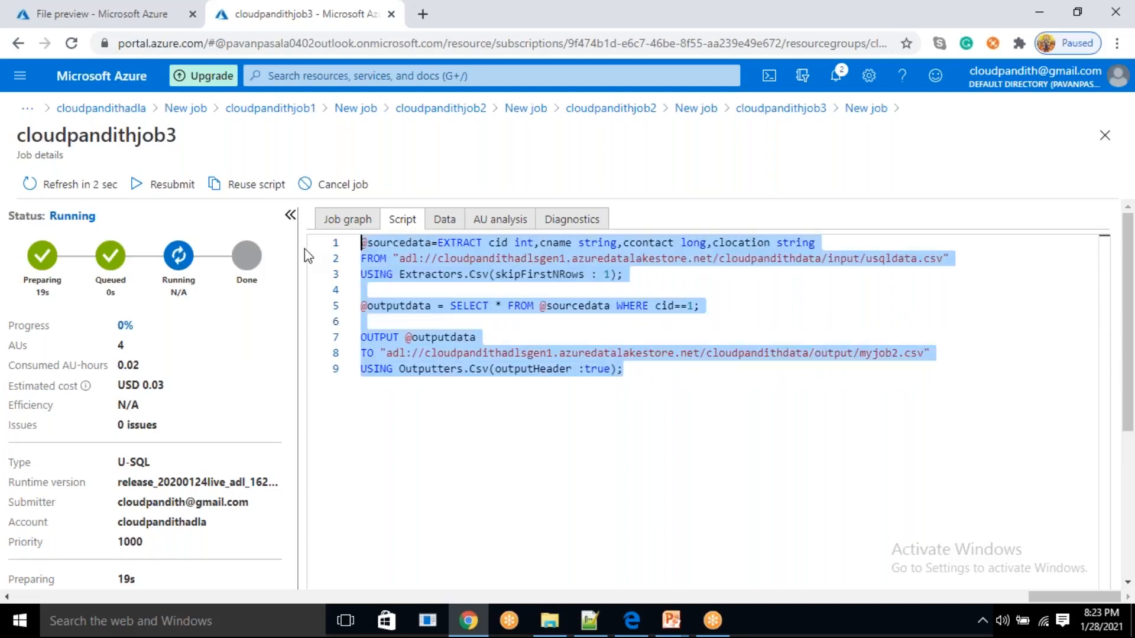
pyautogui.click(669, 383)
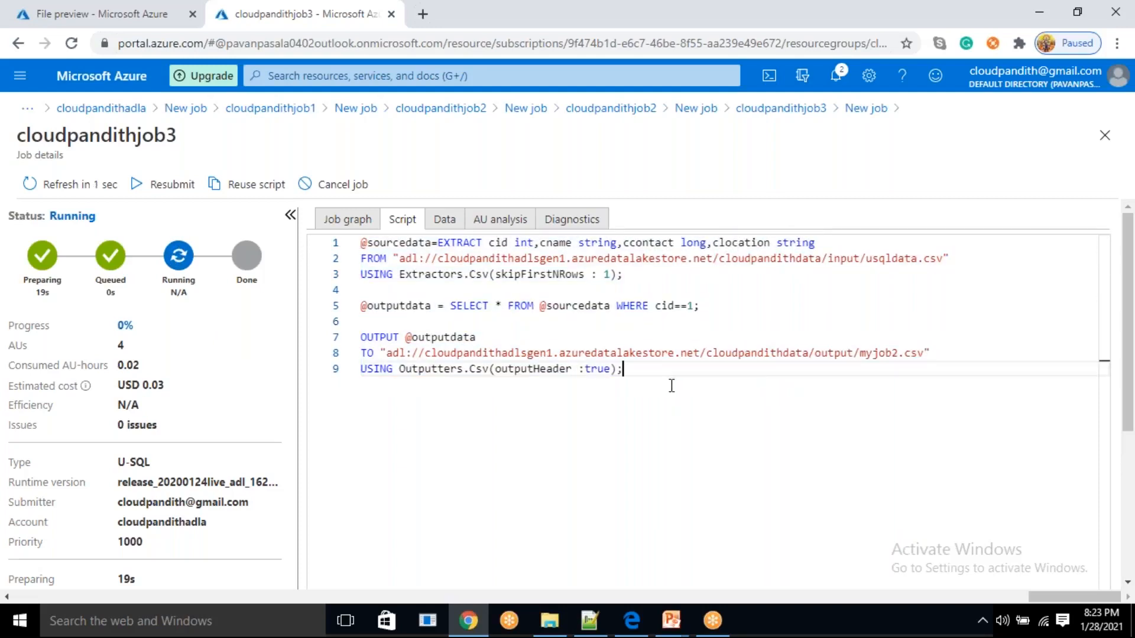
# Examine the output file name myjob2.csv and the full submitted script of cloudpandithjob3
pyautogui.doubleClick(883, 352)
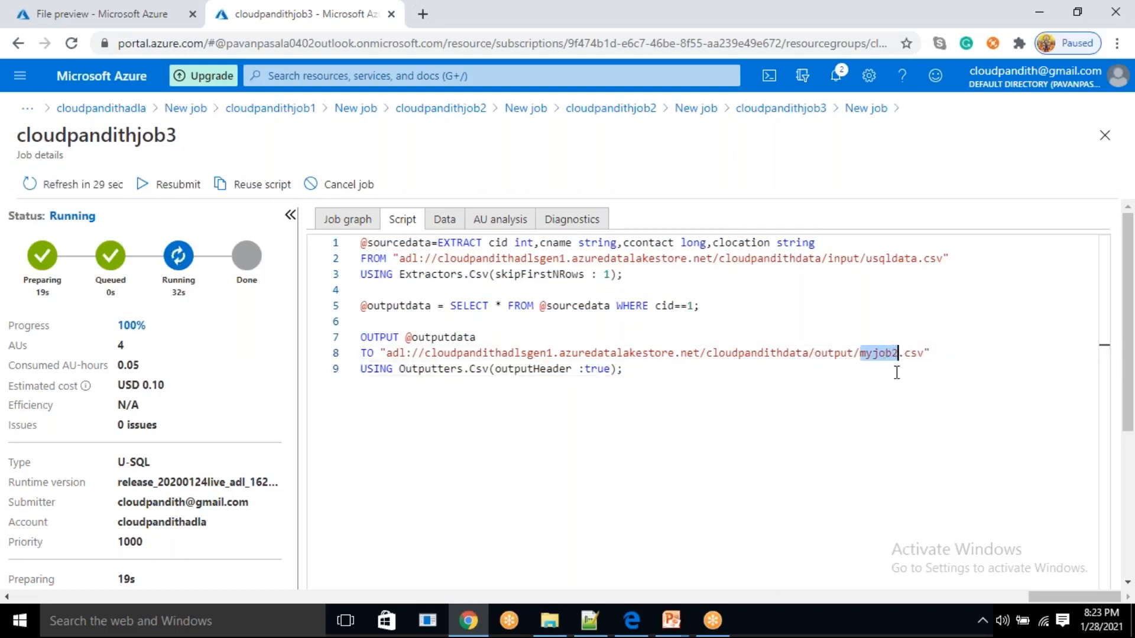
pyautogui.click(897, 373)
pyautogui.doubleClick(893, 353)
pyautogui.moveTo(635, 369); pyautogui.dragTo(361, 243)
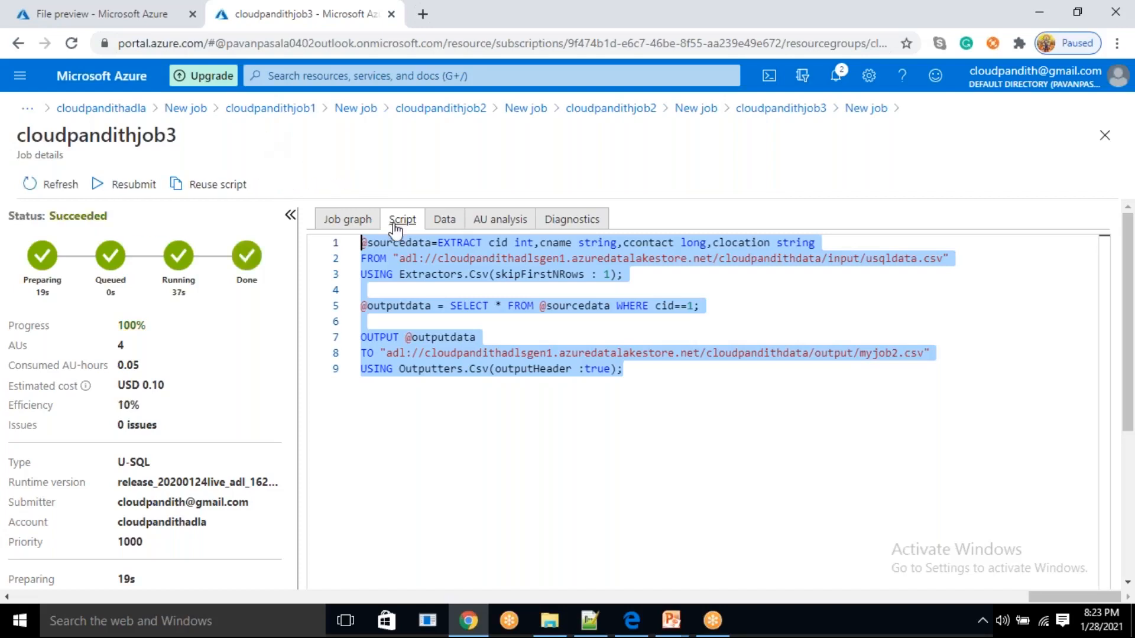
# Refresh the output folder of cloudpandithadlsgen1, preview myjob2.csv to check its rows, and return to the folder
pyautogui.click(107, 13)
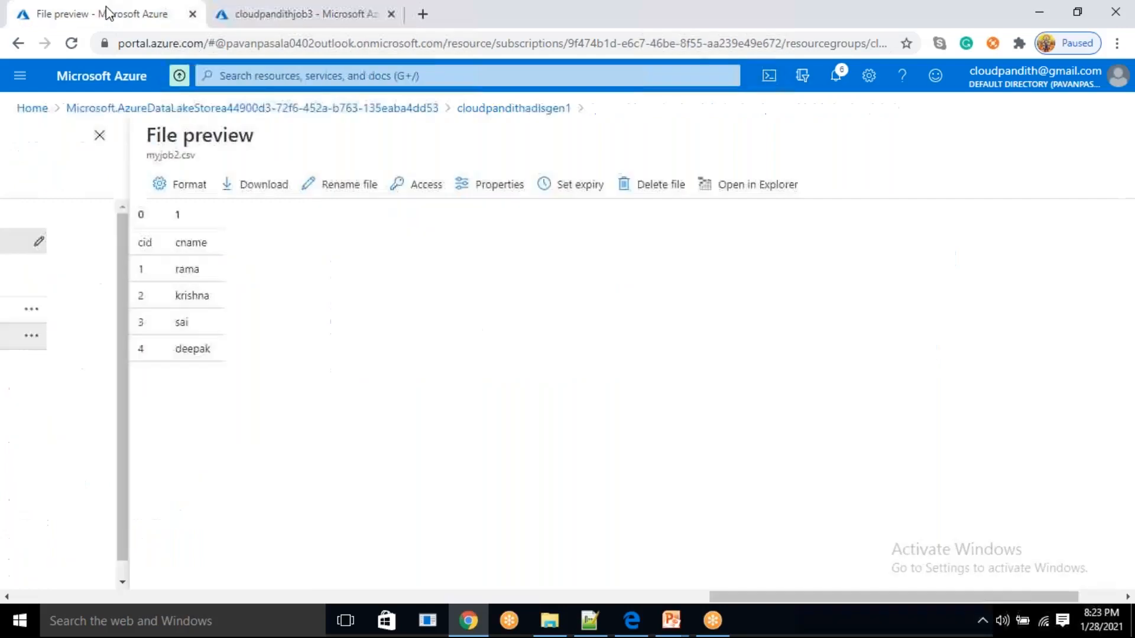
pyautogui.click(514, 112)
pyautogui.click(861, 183)
pyautogui.click(869, 186)
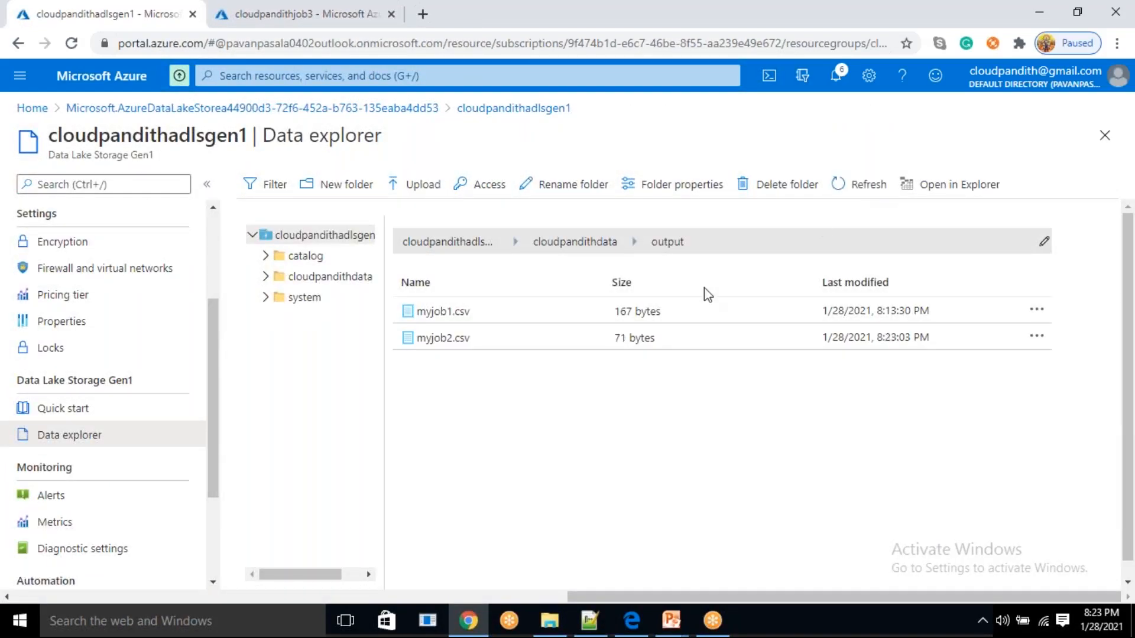
pyautogui.click(520, 341)
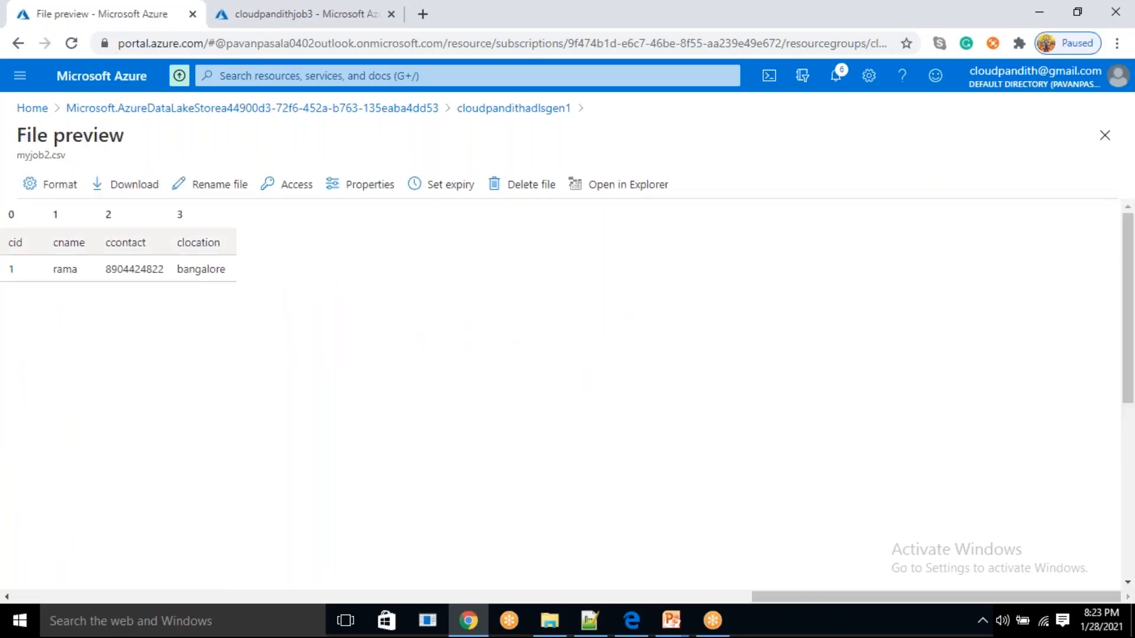
pyautogui.moveTo(1, 259); pyautogui.dragTo(233, 276)
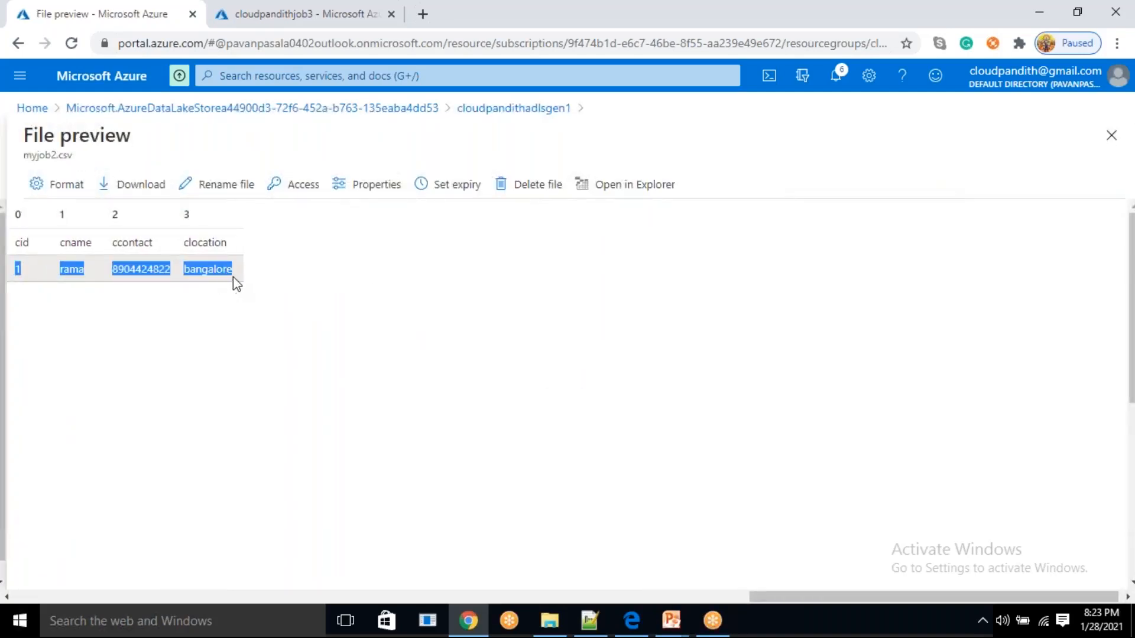
pyautogui.click(282, 290)
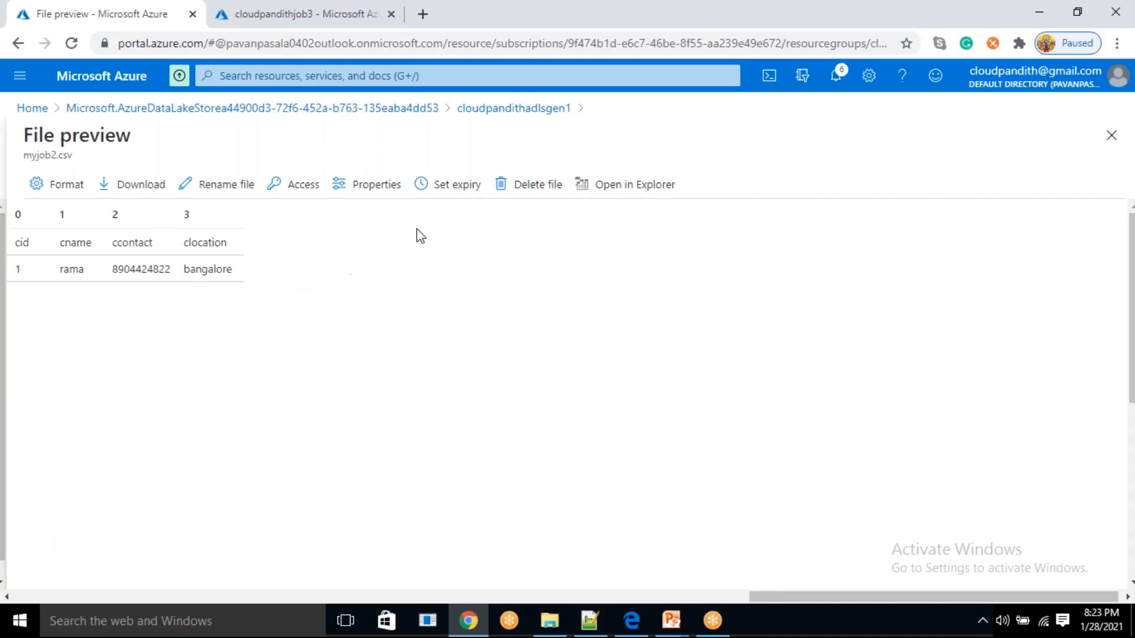
pyautogui.click(556, 110)
# Reuse the cloudpandithjob3 script in a new job named cloudpandithjob4 and change the output file to myjob4.csv
pyautogui.click(329, 12)
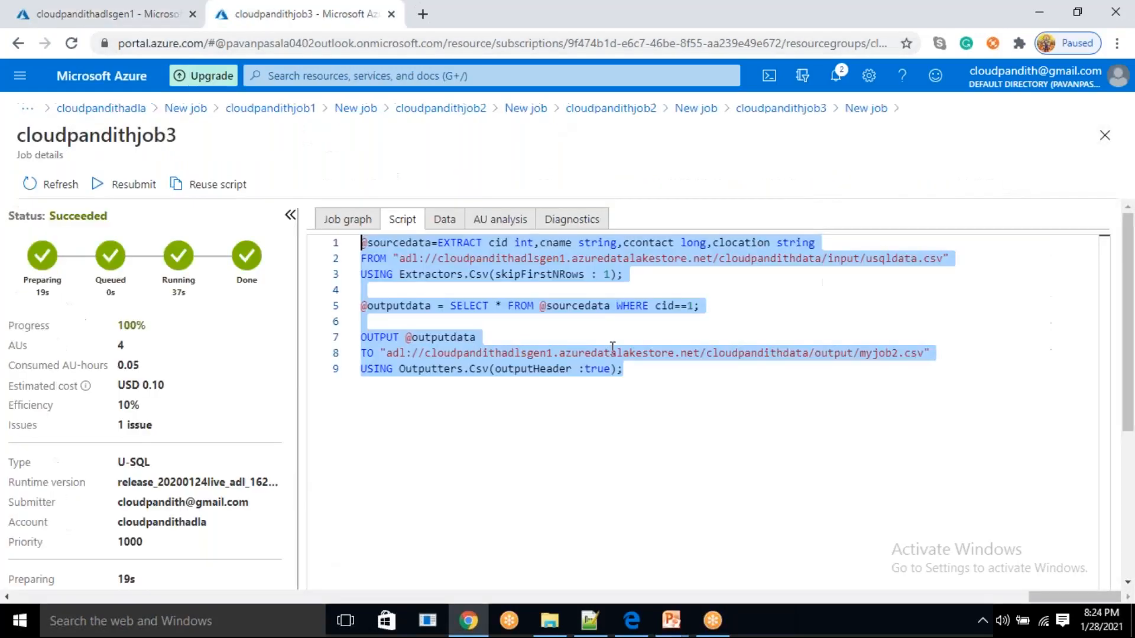
pyautogui.click(225, 188)
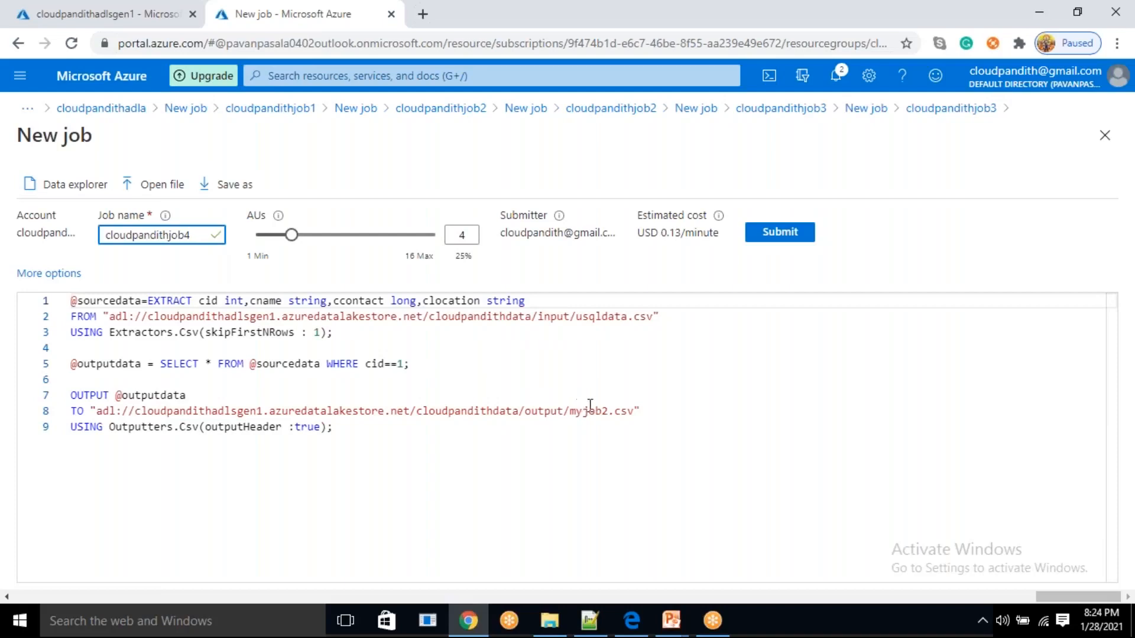
pyautogui.click(613, 412)
pyautogui.press('BackSpace')
pyautogui.write('4')
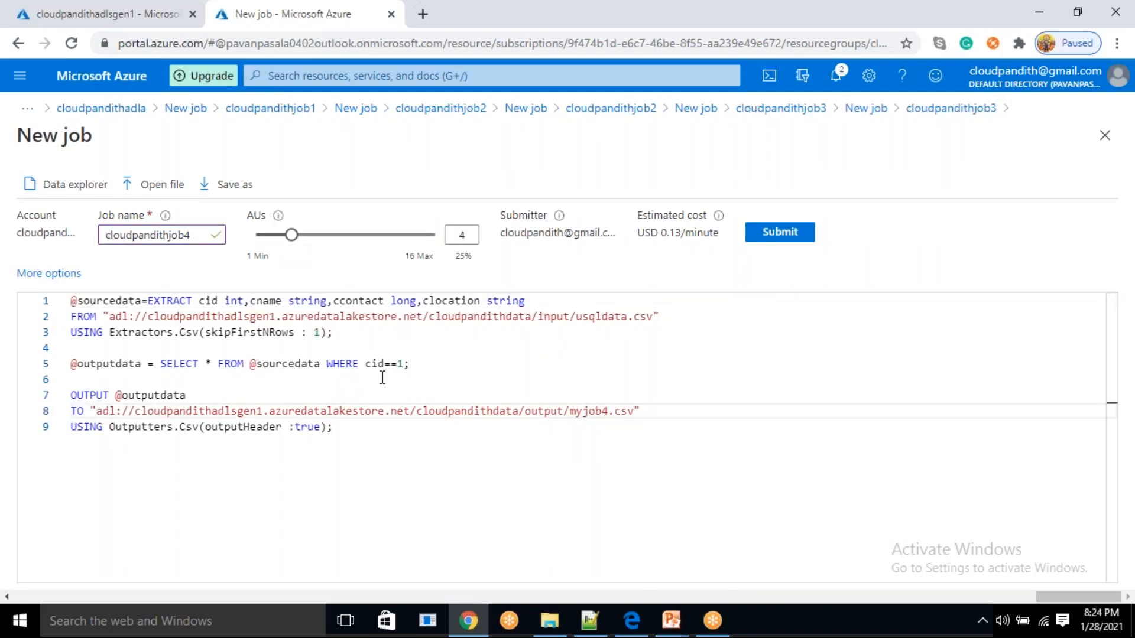
# Add a second column to the SELECT list after the asterisk, starting it with CASE WHEN
pyautogui.click(245, 365)
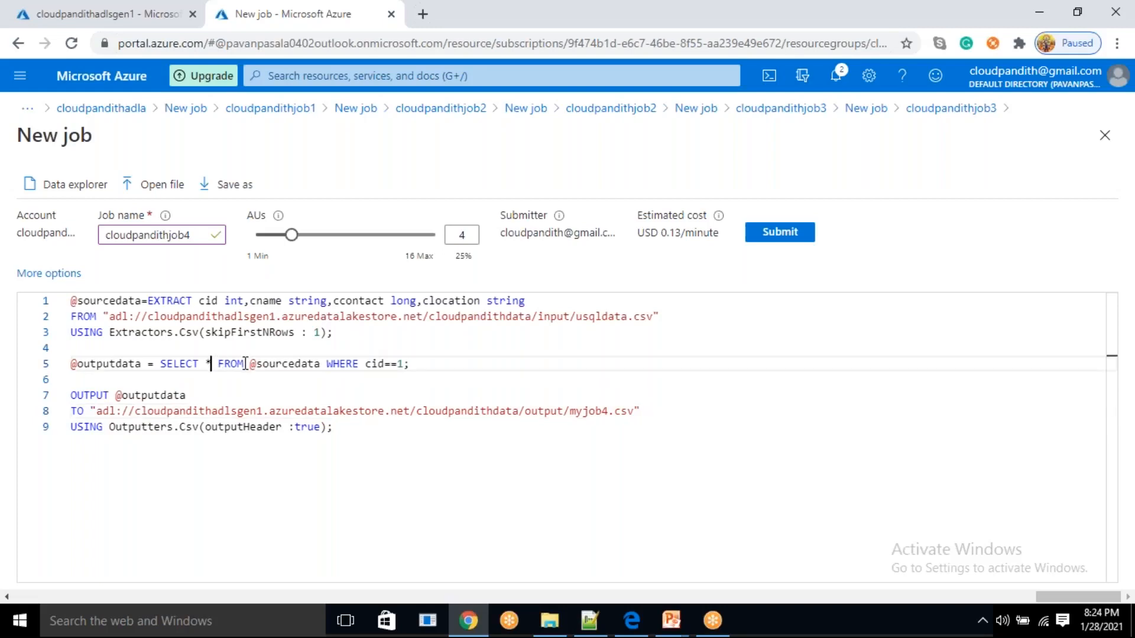
pyautogui.press('Left')
pyautogui.press('Left')
pyautogui.press('Left')
pyautogui.press('Left')
pyautogui.press('Left')
pyautogui.press('BackSpace')
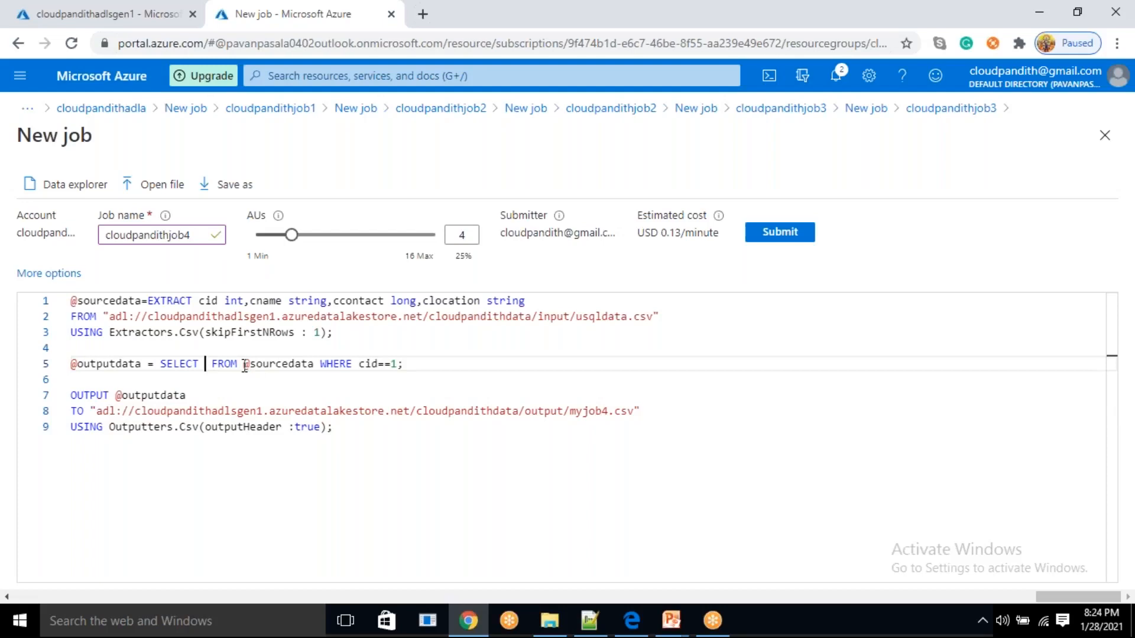
pyautogui.write('*,')
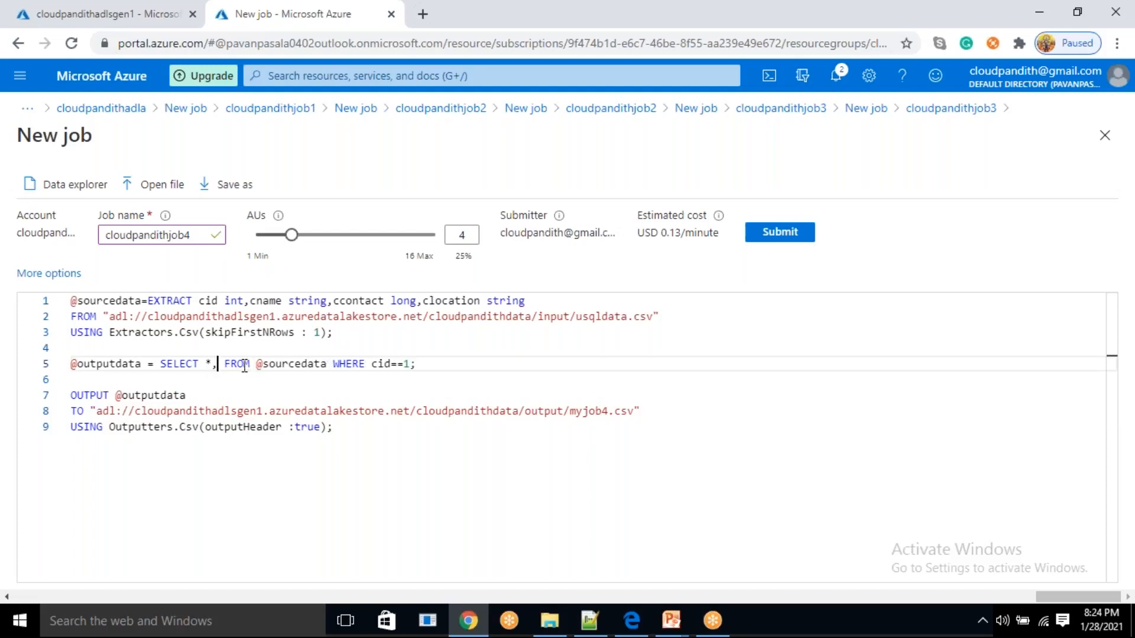
pyautogui.write('CASE')
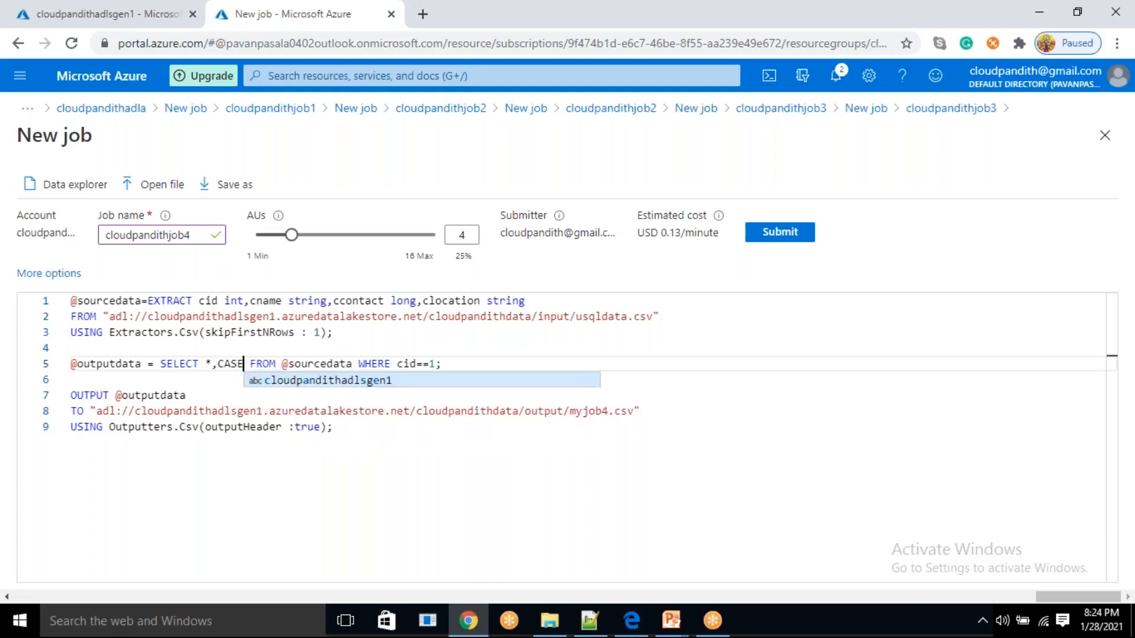
pyautogui.write(' WE')
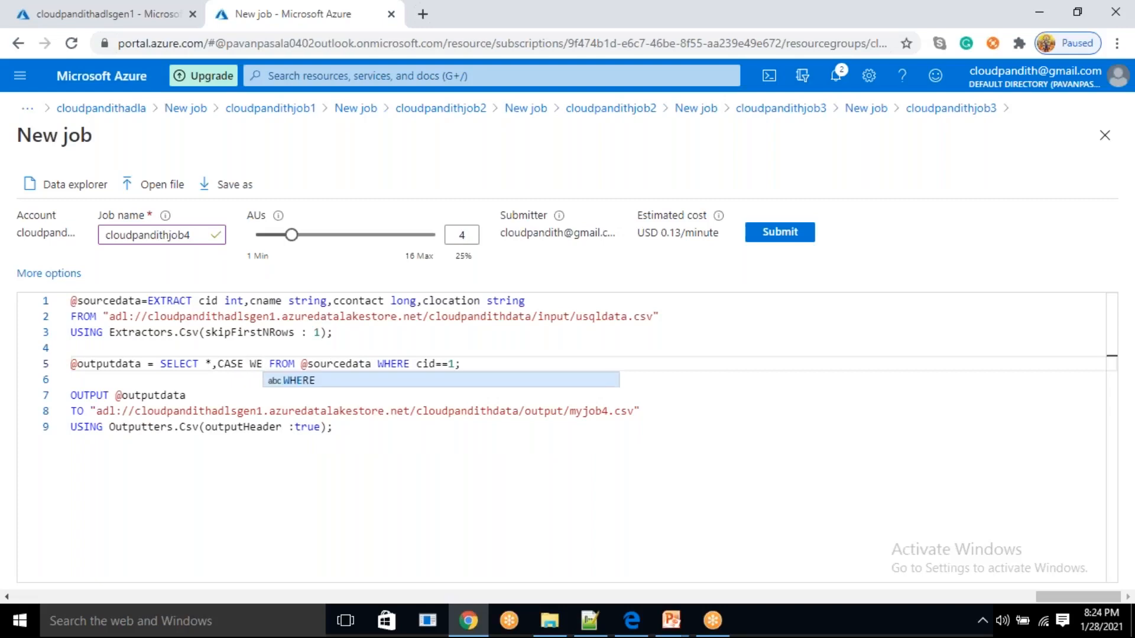
pyautogui.press('BackSpace')
pyautogui.write('HW')
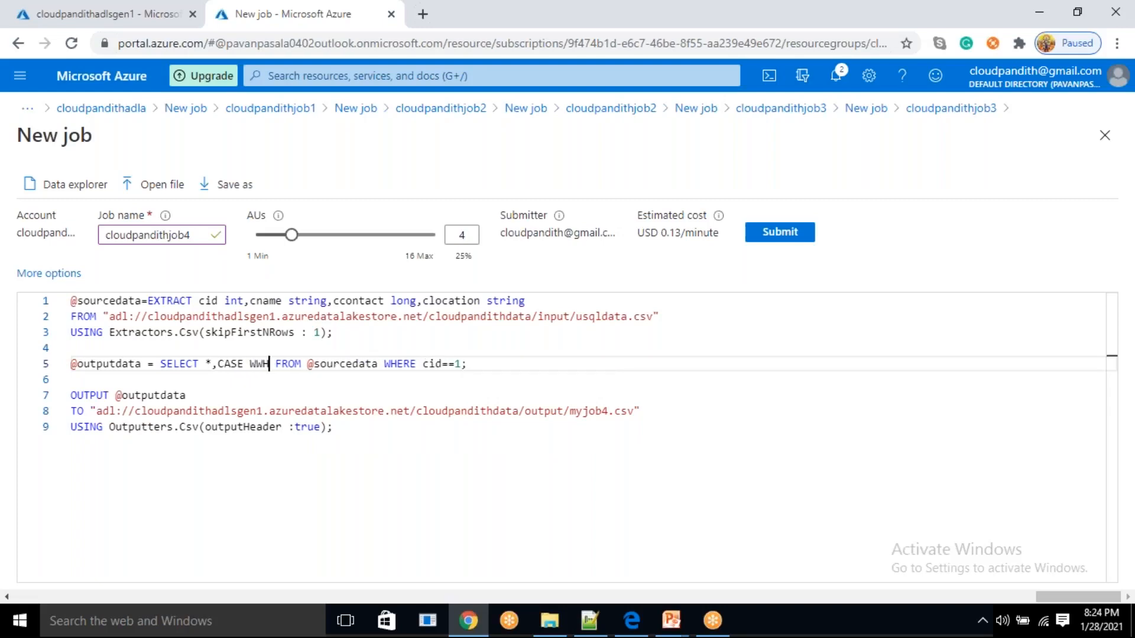
pyautogui.write('N')
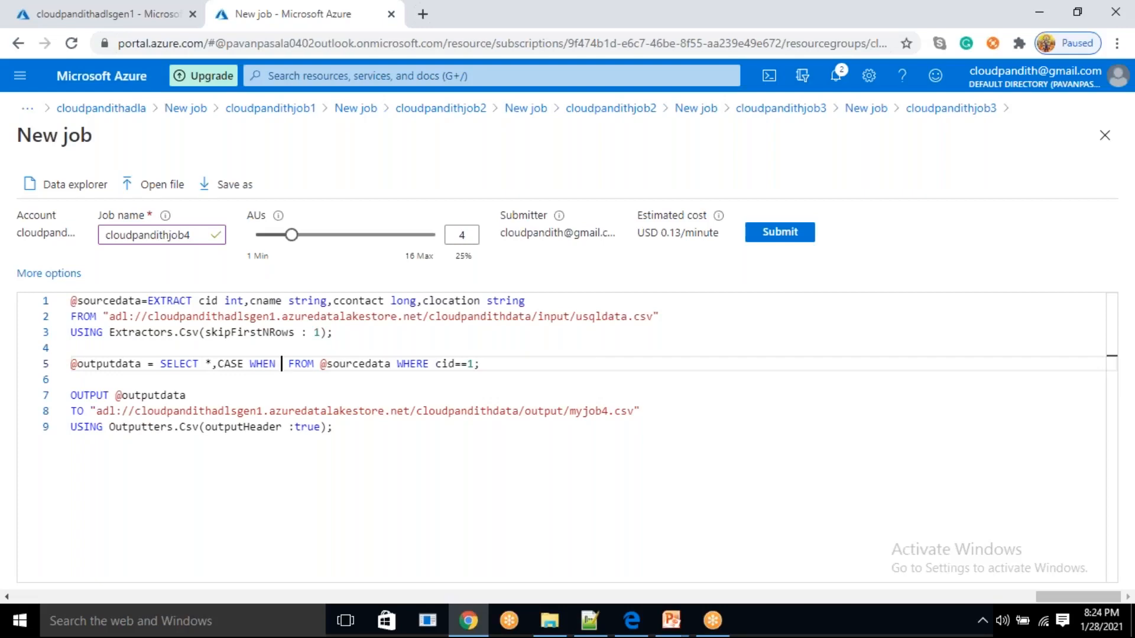
# Complete the WHEN branch of the CASE expression with cid%2==0 THEN "yes"
pyautogui.write('cid')
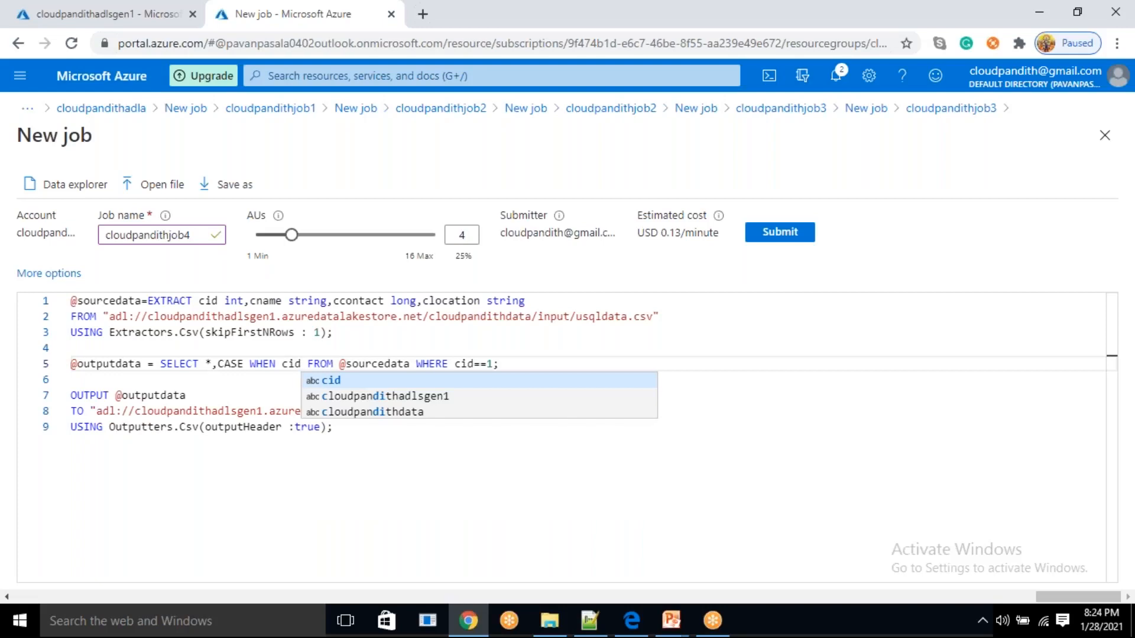
pyautogui.write('%2==0 THEN ')
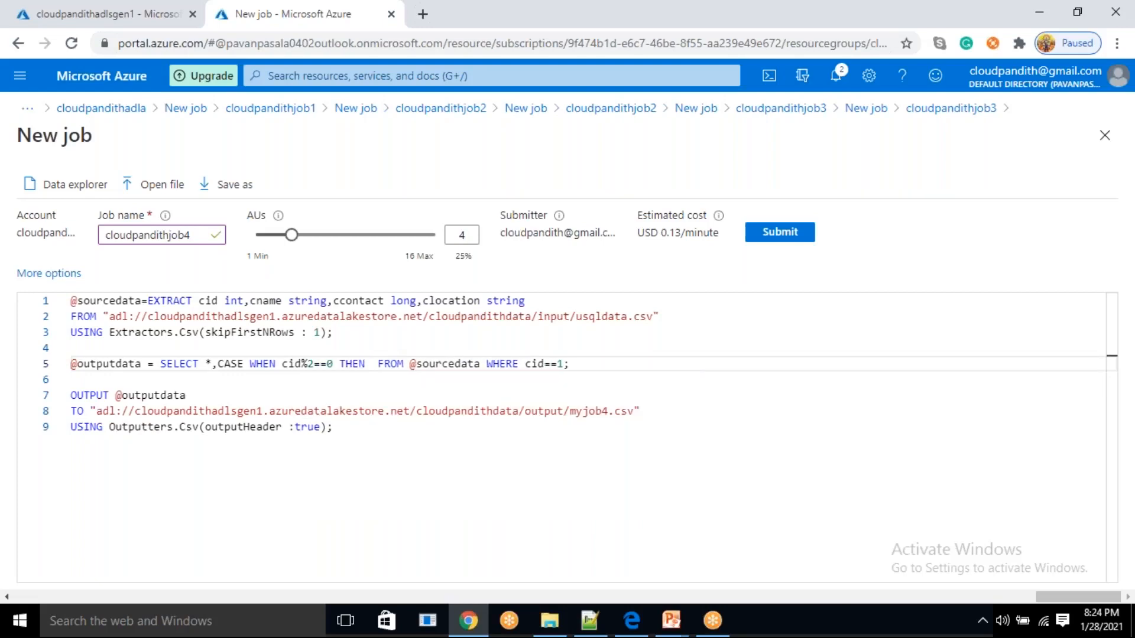
pyautogui.write('""')
pyautogui.press('Left')
pyautogui.write('yes')
pyautogui.press('Right')
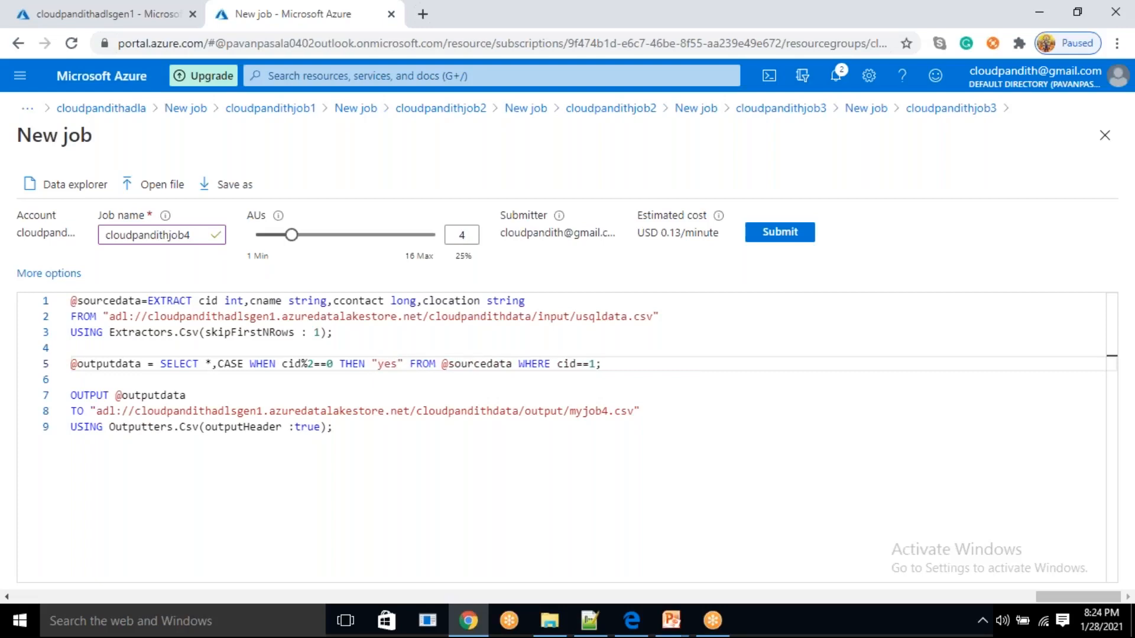
# Close the CASE expression with ELSE "No" END
pyautogui.write('ELSE ""')
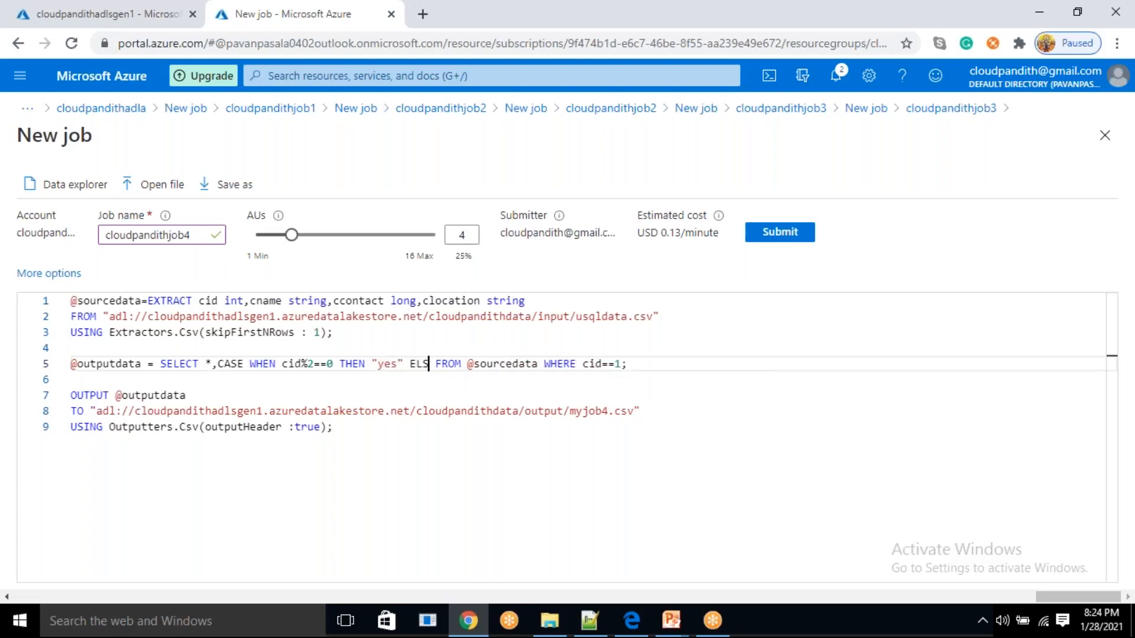
pyautogui.press('Left')
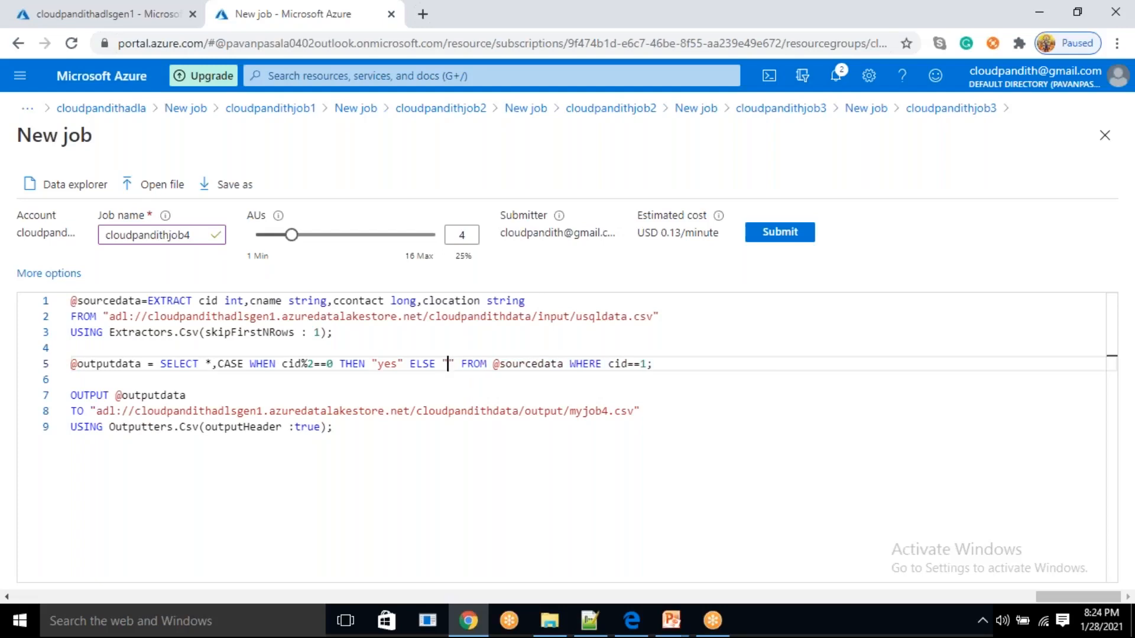
pyautogui.write('No')
pyautogui.press('Right')
pyautogui.write('END ')
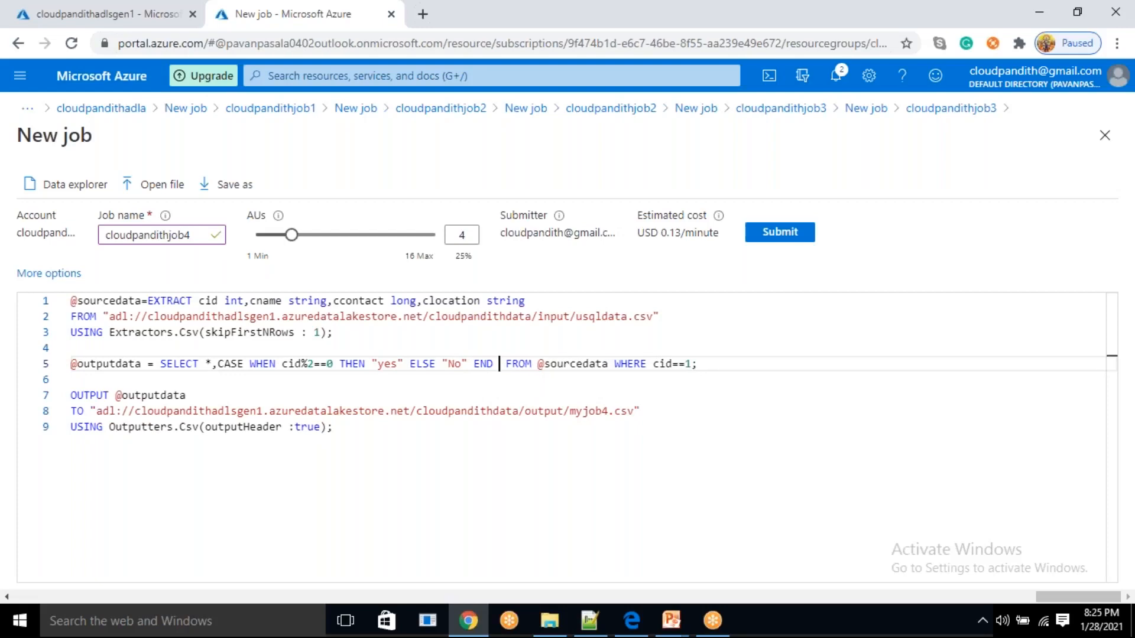
pyautogui.write('as')
# Alias the CASE column with AS isdevloper
pyautogui.press('BackSpace')
pyautogui.press('BackSpace')
pyautogui.write('AS isdevloper')
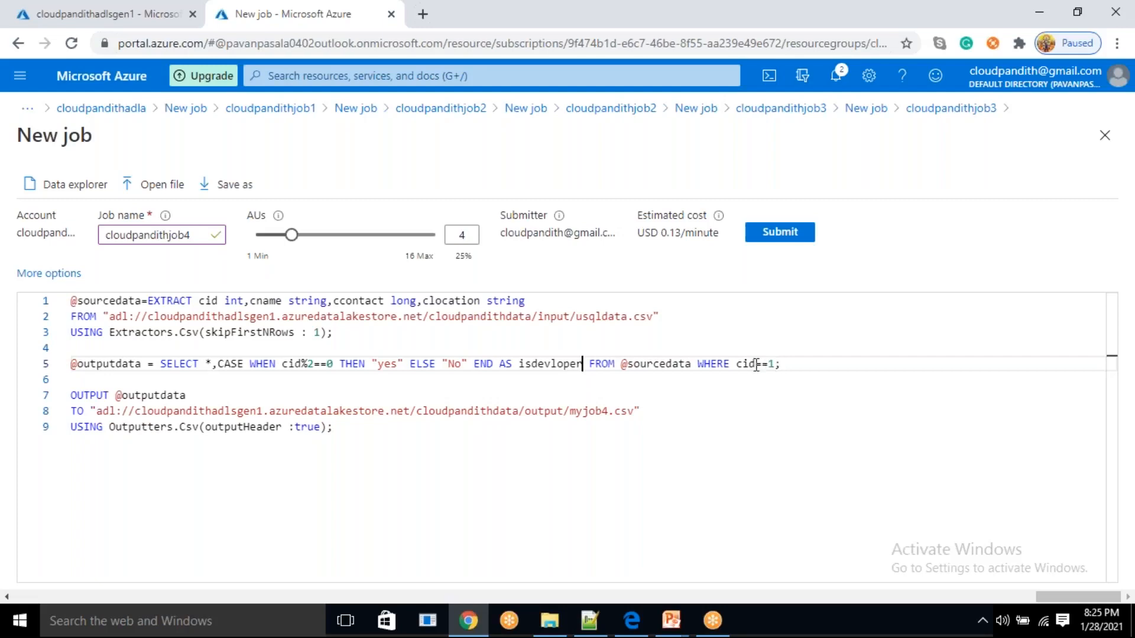
pyautogui.click(698, 363)
pyautogui.press('BackSpace')
pyautogui.hotkey('shift', 'End')
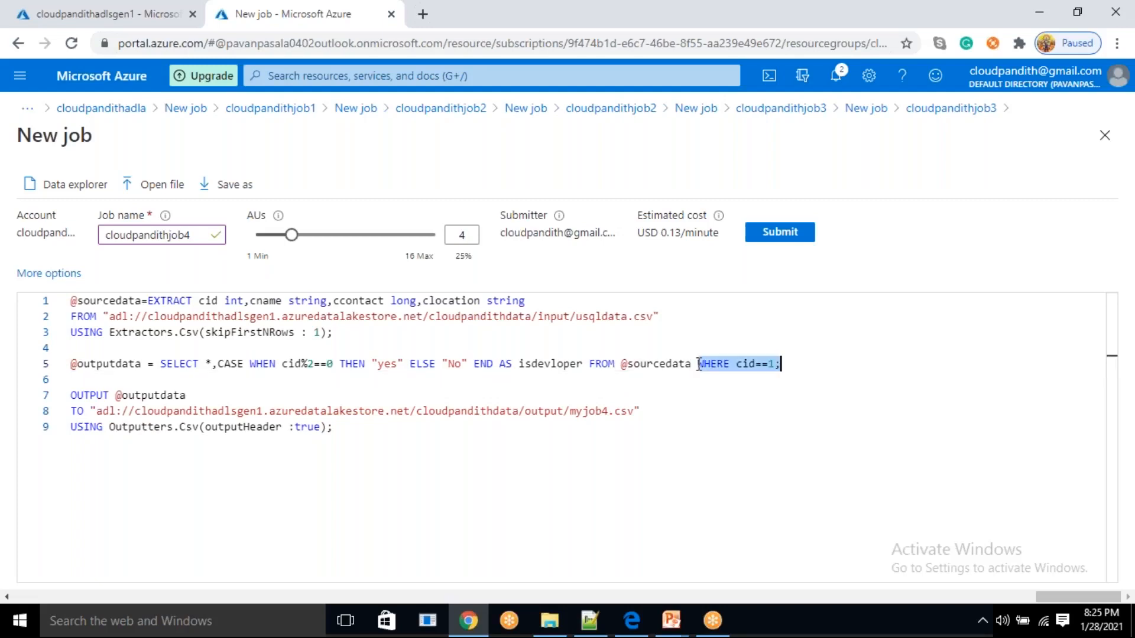
pyautogui.press('BackSpace')
pyautogui.write(';')
pyautogui.press('Left')
pyautogui.press('BackSpace')
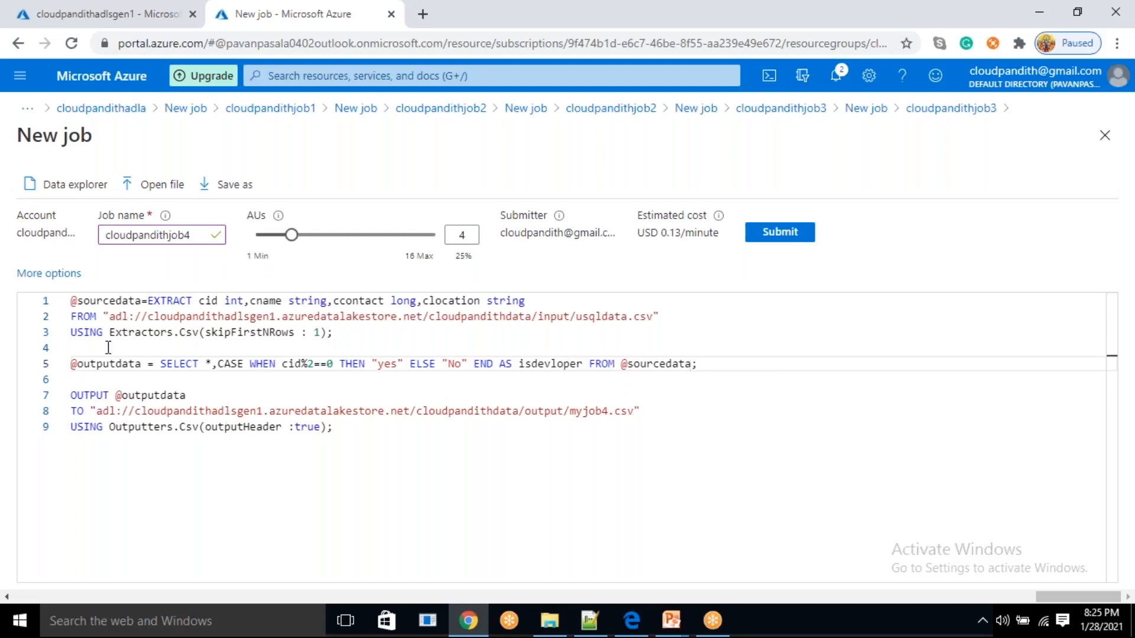
# Review the output file name and CASE expression, and correct the column alias to isdeveloper
pyautogui.doubleClick(592, 411)
pyautogui.click(485, 459)
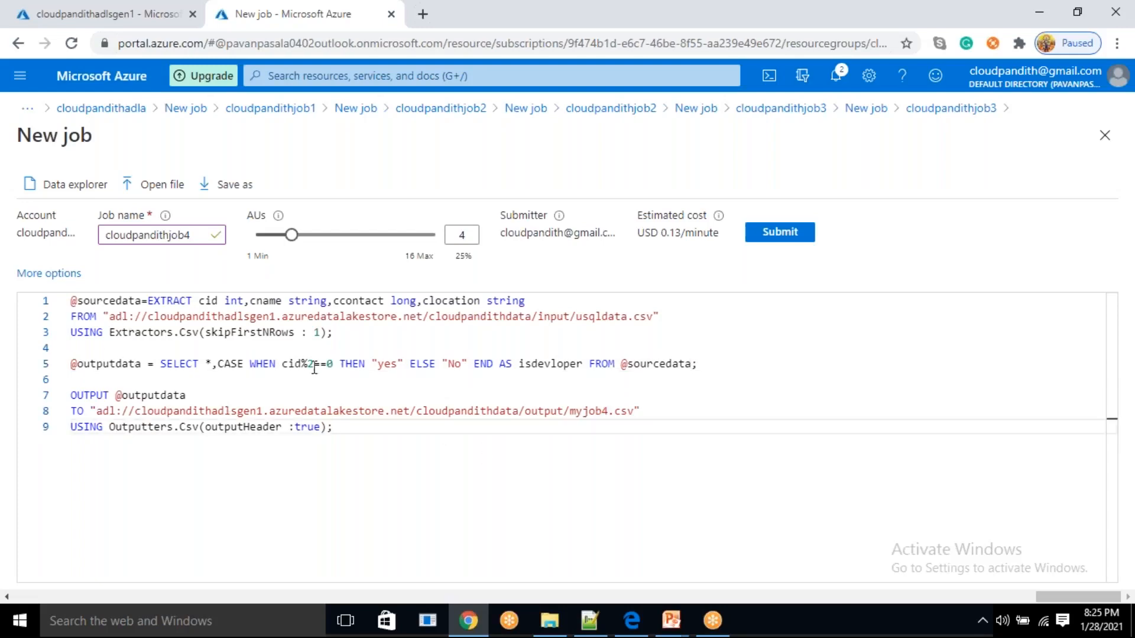
pyautogui.click(244, 365)
pyautogui.click(219, 365)
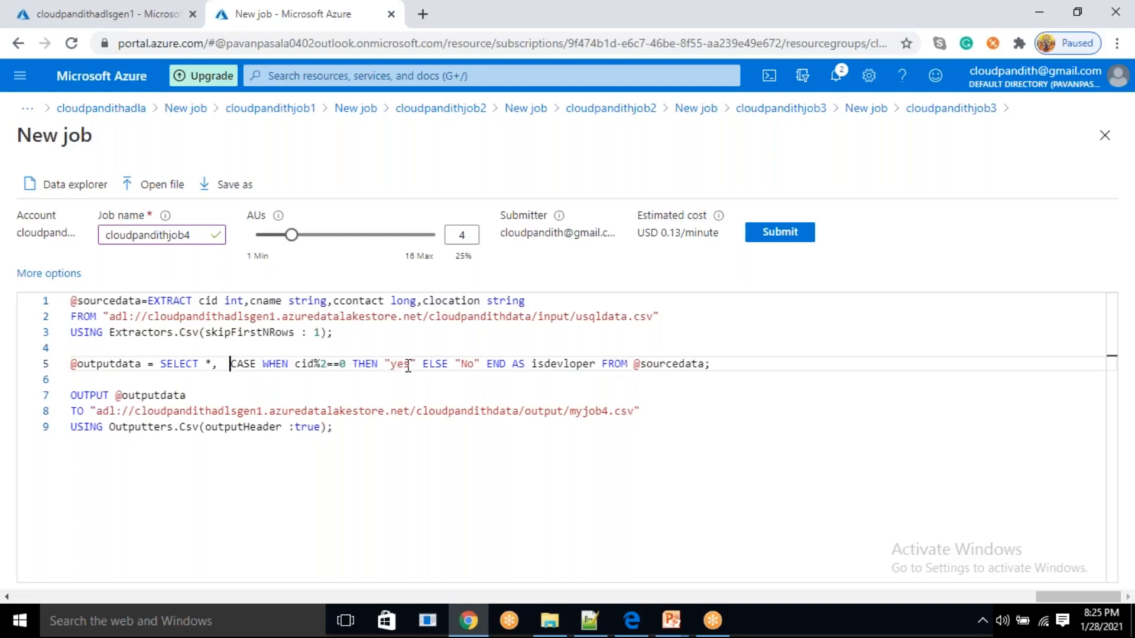
pyautogui.click(564, 363)
pyautogui.doubleClick(566, 364)
pyautogui.click(568, 366)
pyautogui.write('e')
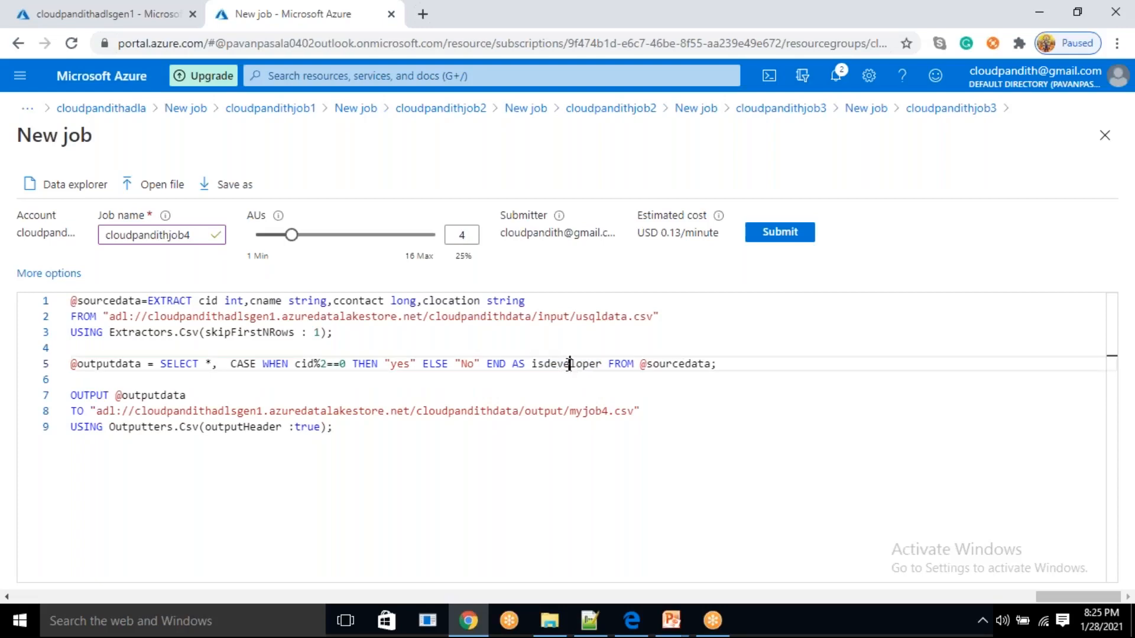
# Remove the extra spaces before CASE and submit cloudpandithjob4
pyautogui.click(231, 365)
pyautogui.press('BackSpace')
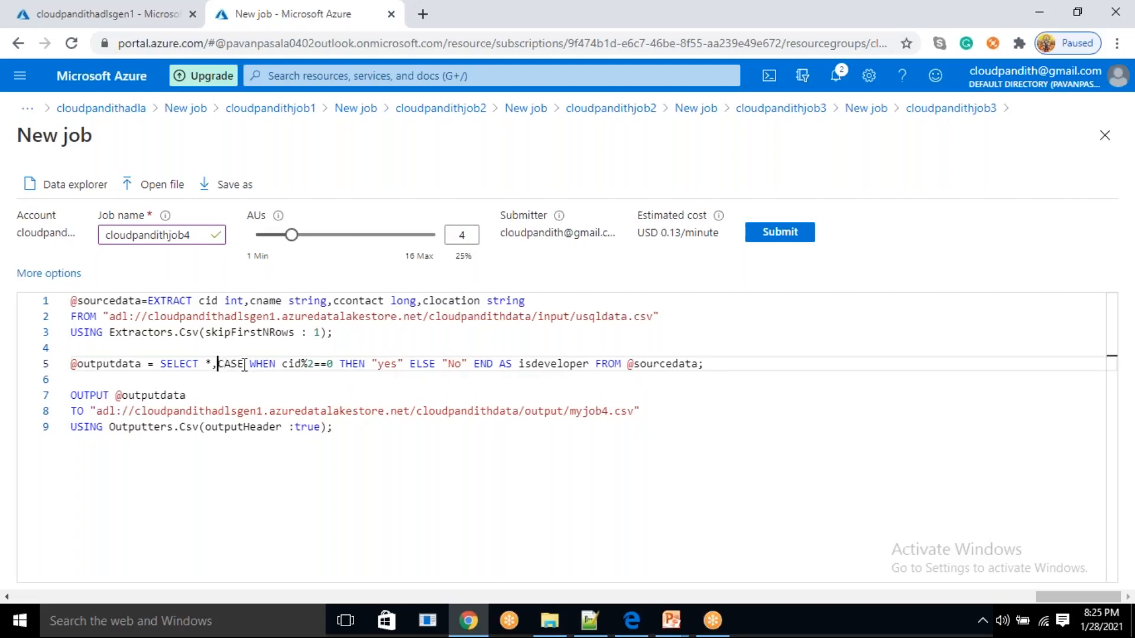
pyautogui.click(787, 235)
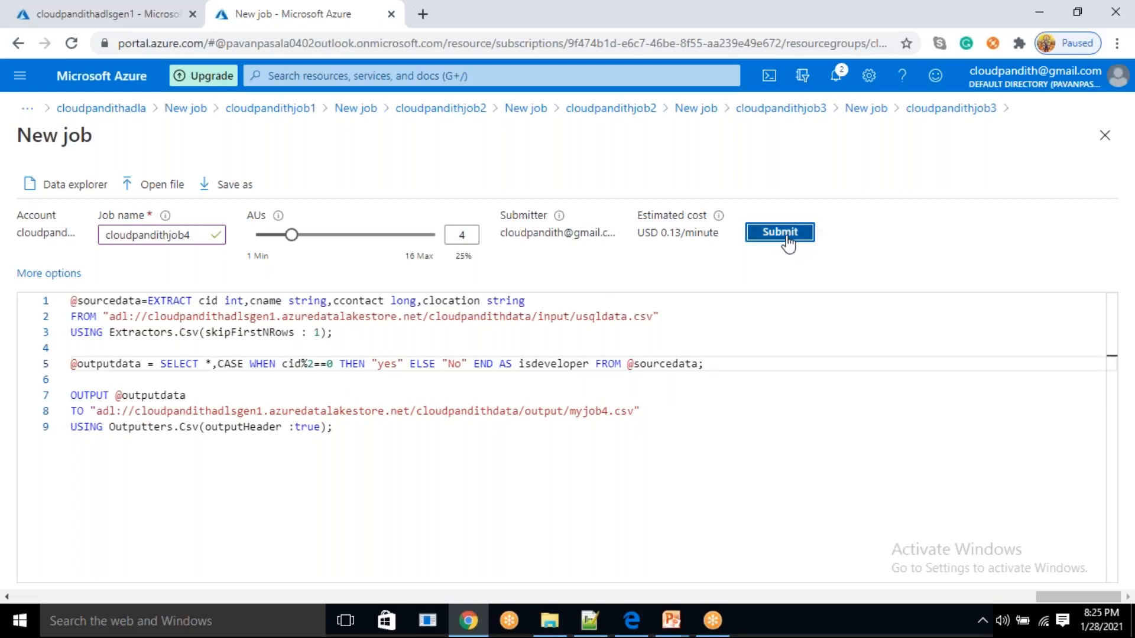
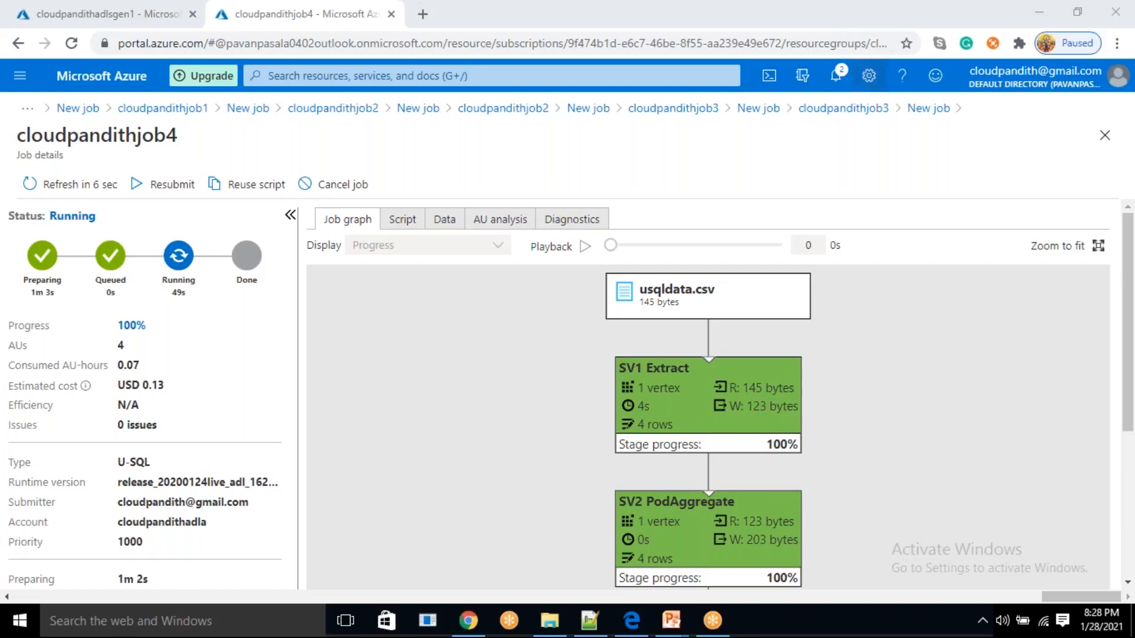
# Examine cloudpandithjob4's job graph from usqldata.csv through the Extract and PodAggregate stages to the myjob4.csv output
pyautogui.scroll(-2, 881, 421)
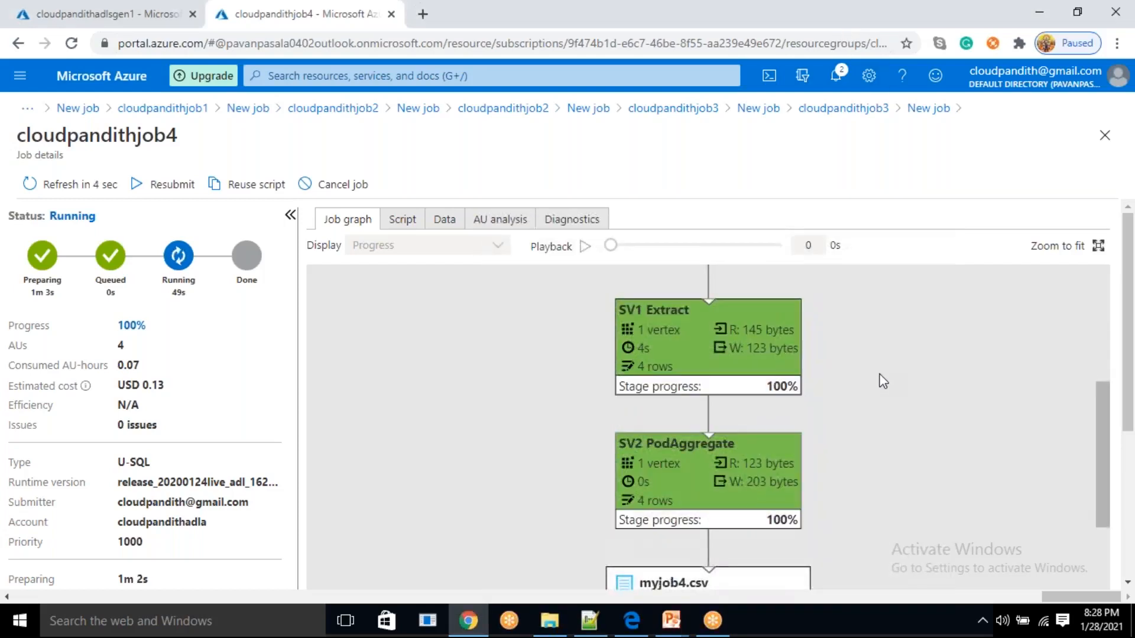
pyautogui.scroll(1, 880, 408)
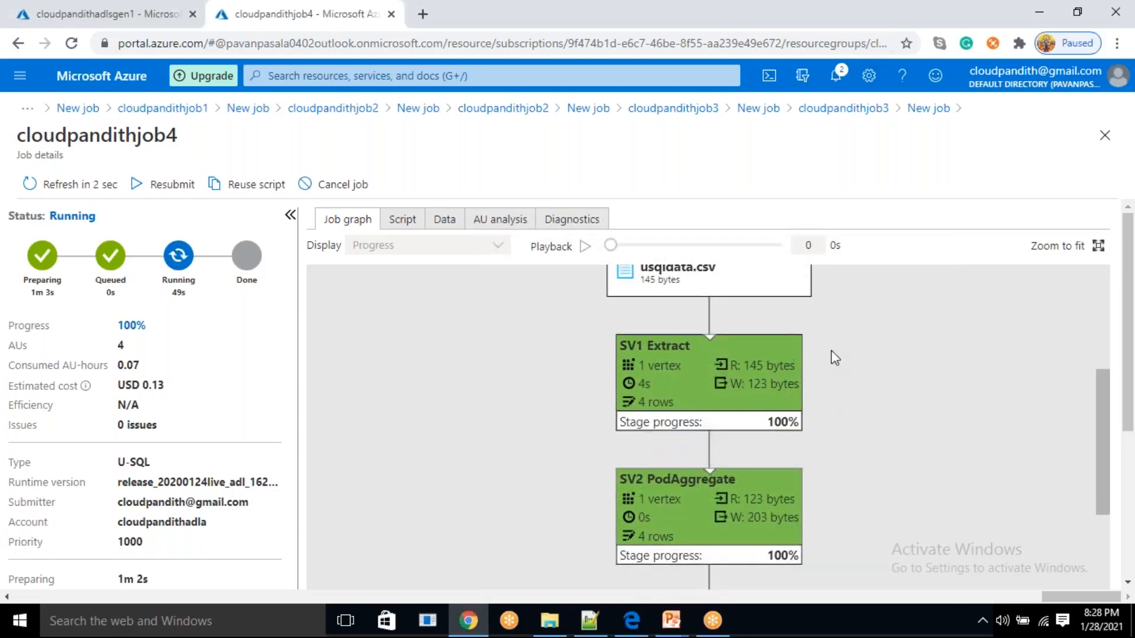
pyautogui.moveTo(835, 376); pyautogui.dragTo(826, 350)
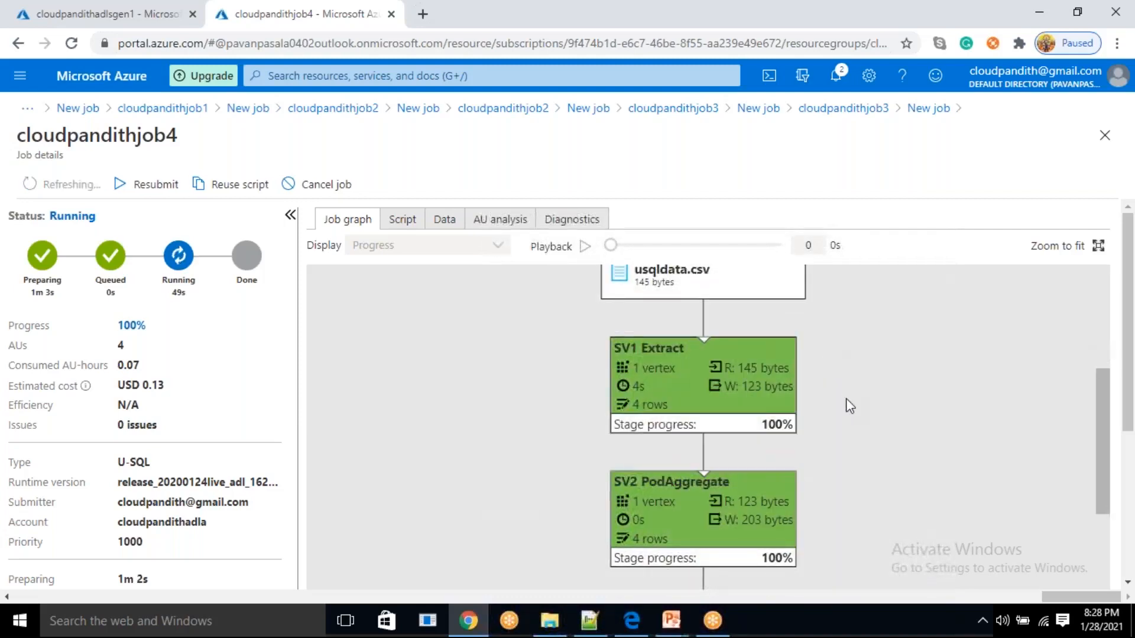
pyautogui.moveTo(847, 402); pyautogui.dragTo(832, 379)
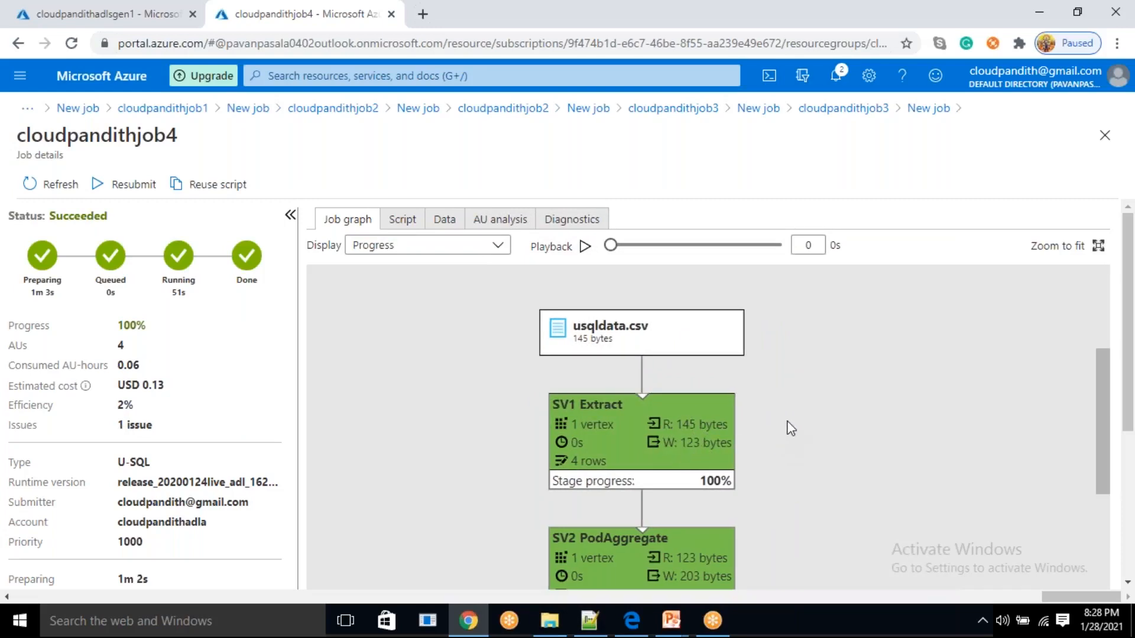
pyautogui.scroll(-2, 780, 402)
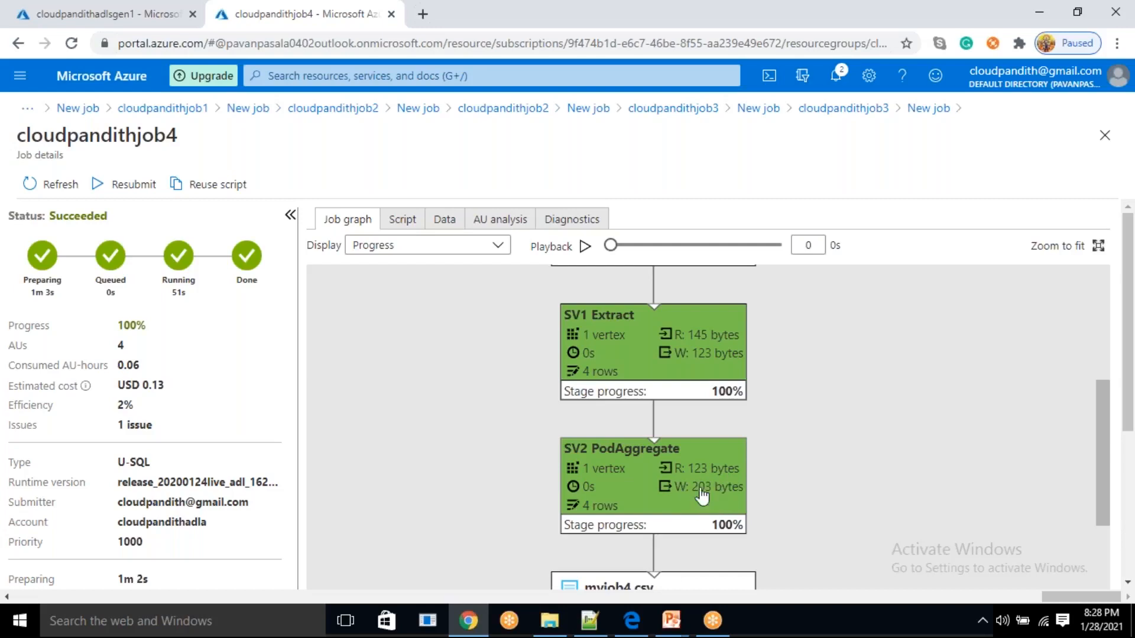
pyautogui.moveTo(848, 519); pyautogui.dragTo(814, 494)
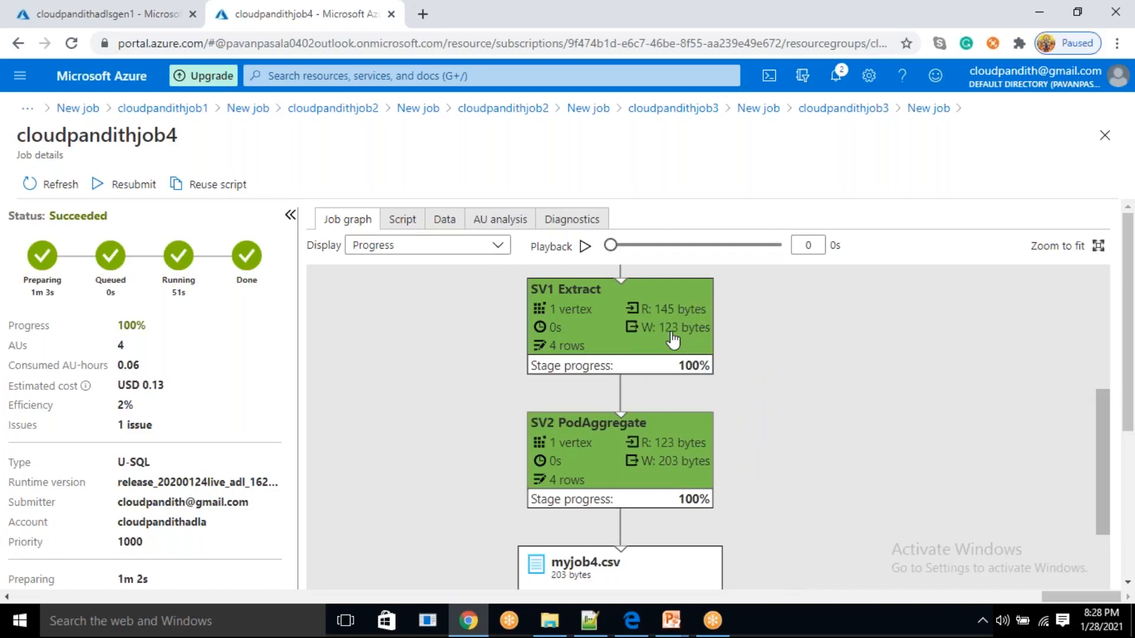
pyautogui.moveTo(781, 398); pyautogui.dragTo(787, 304)
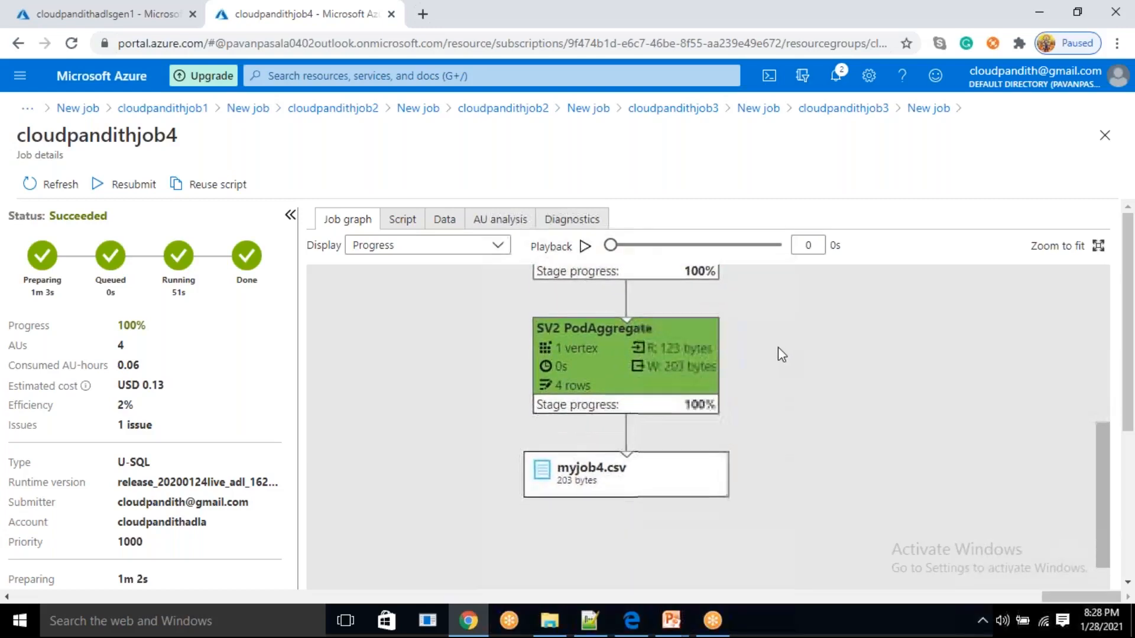
pyautogui.moveTo(774, 367); pyautogui.dragTo(730, 462)
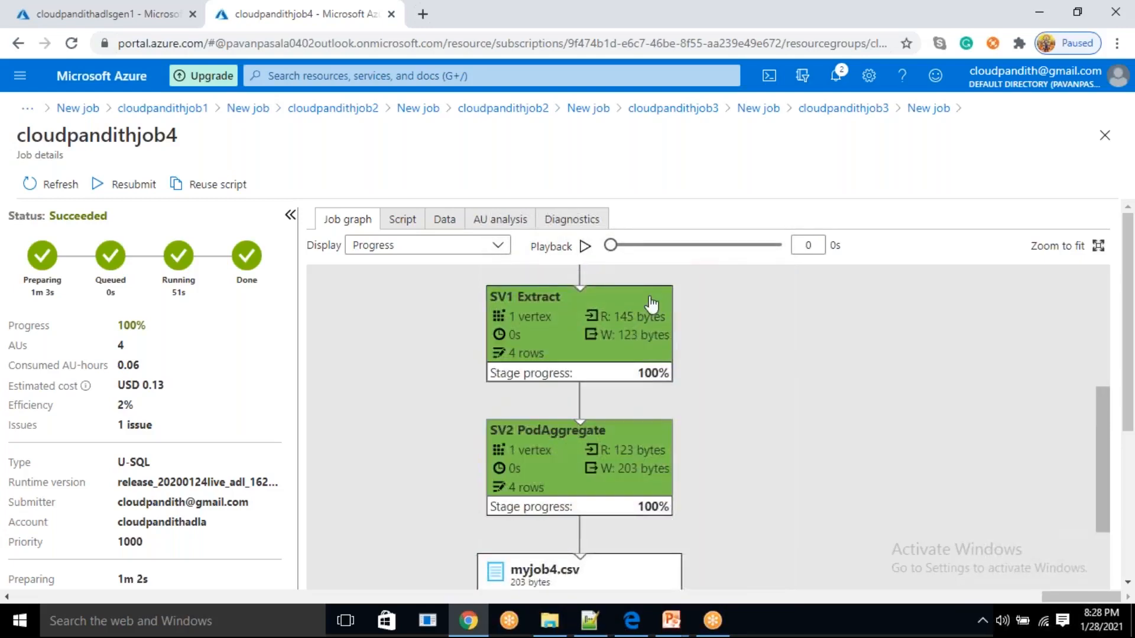
pyautogui.moveTo(725, 414); pyautogui.dragTo(732, 366)
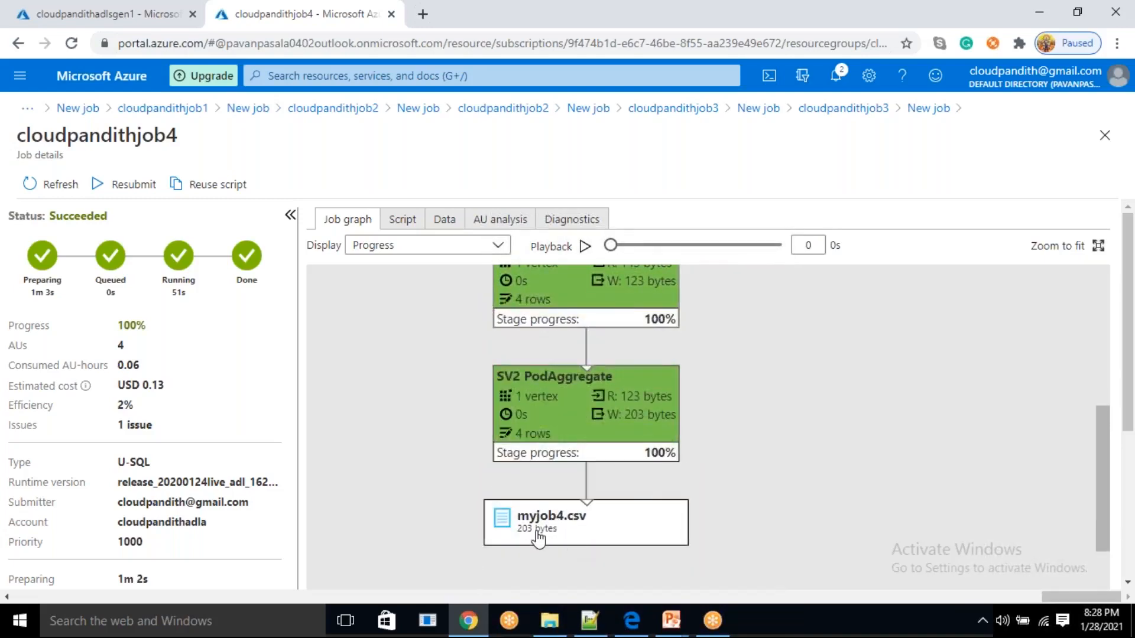
# Refresh the output folder of cloudpandithadlsgen1, preview myjob4.csv and check the isdeveloper value of each row
pyautogui.click(154, 7)
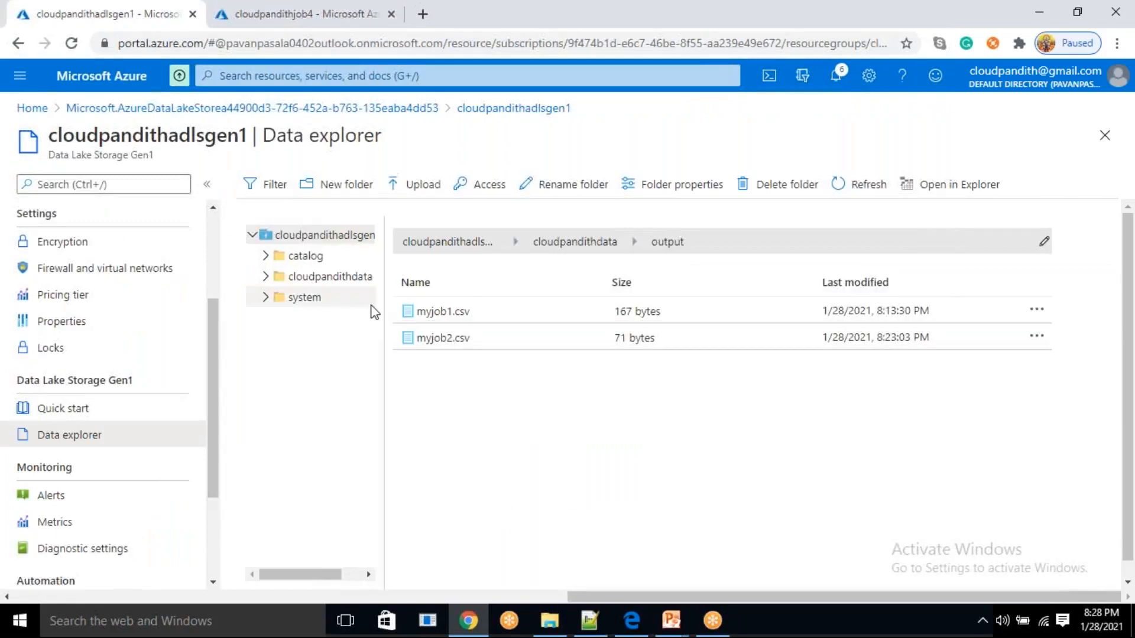
pyautogui.click(860, 185)
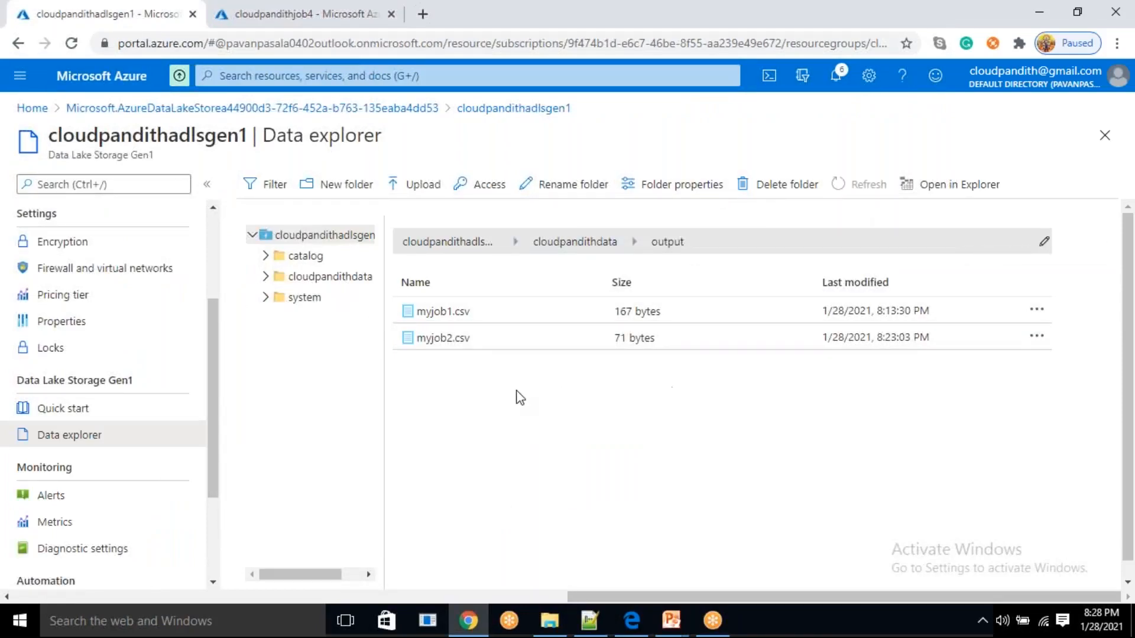
pyautogui.click(499, 374)
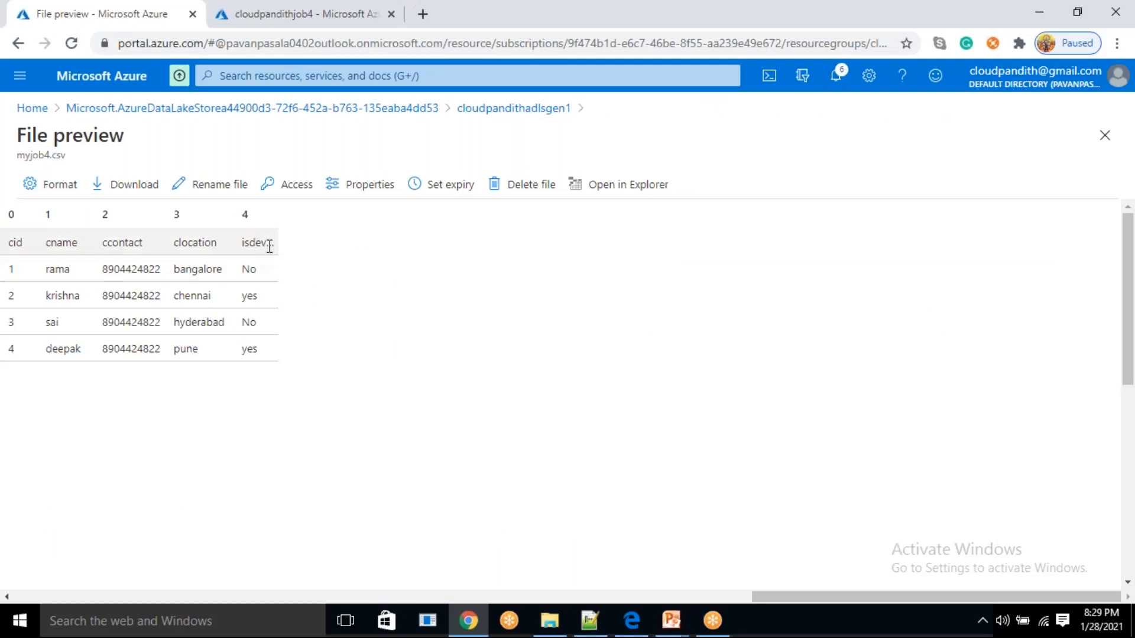
pyautogui.doubleClick(248, 269)
pyautogui.doubleClick(248, 323)
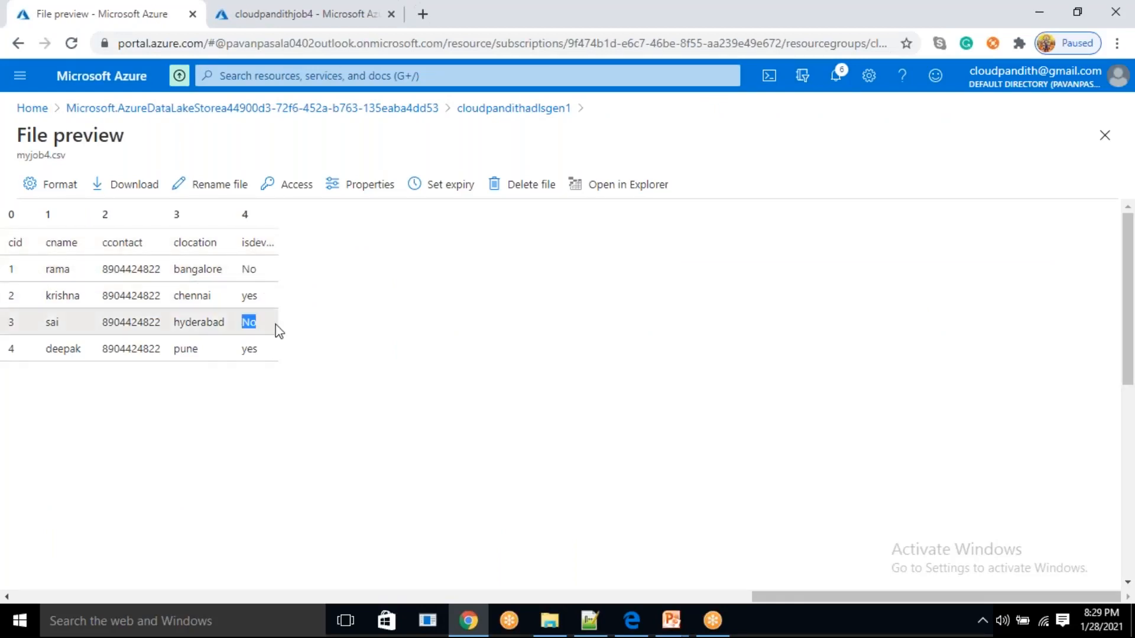
pyautogui.doubleClick(250, 297)
pyautogui.doubleClick(249, 349)
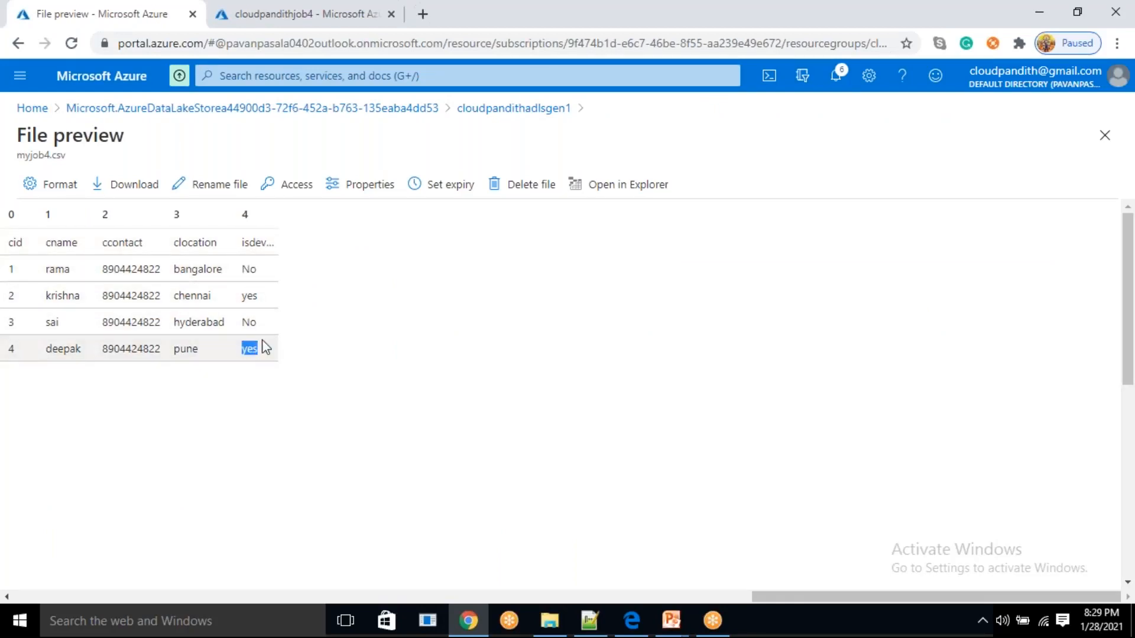
pyautogui.doubleClick(248, 296)
pyautogui.doubleClick(250, 270)
pyautogui.click(249, 323)
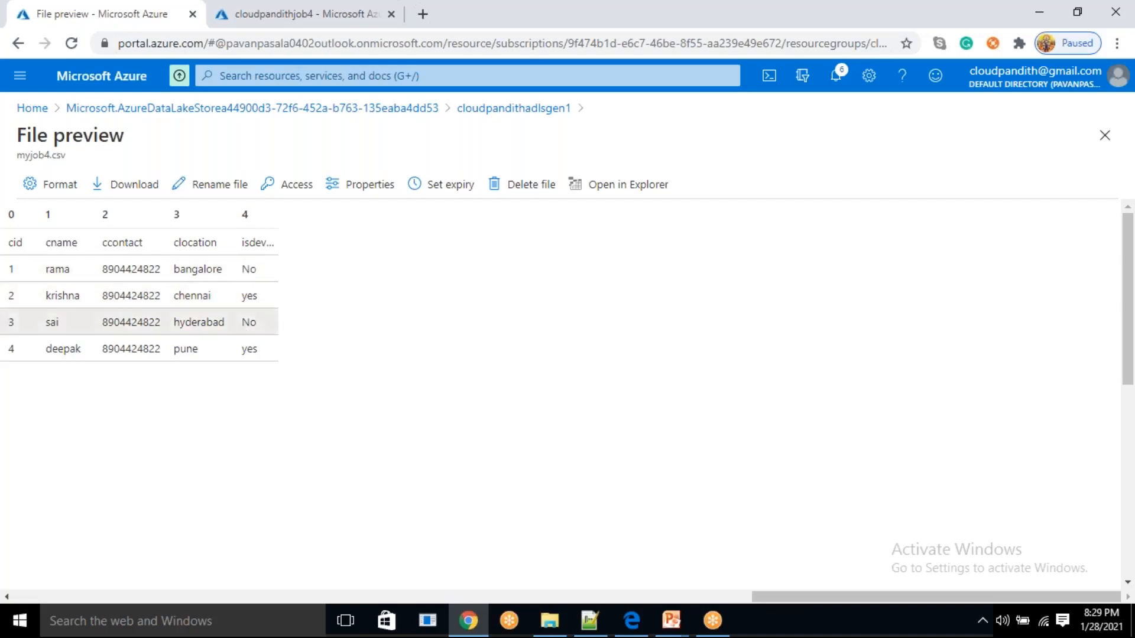
# Review cloudpandithjob4's script, checking the cid%2==0 condition, the "yes" and "No" results and the output file name
pyautogui.click(304, 13)
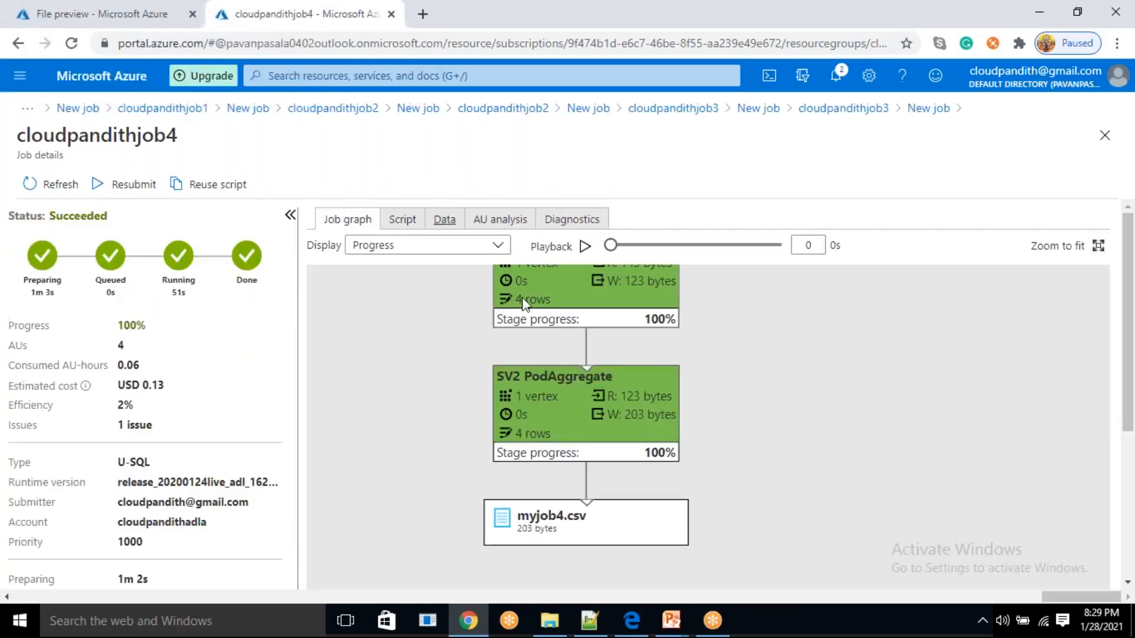
pyautogui.click(408, 219)
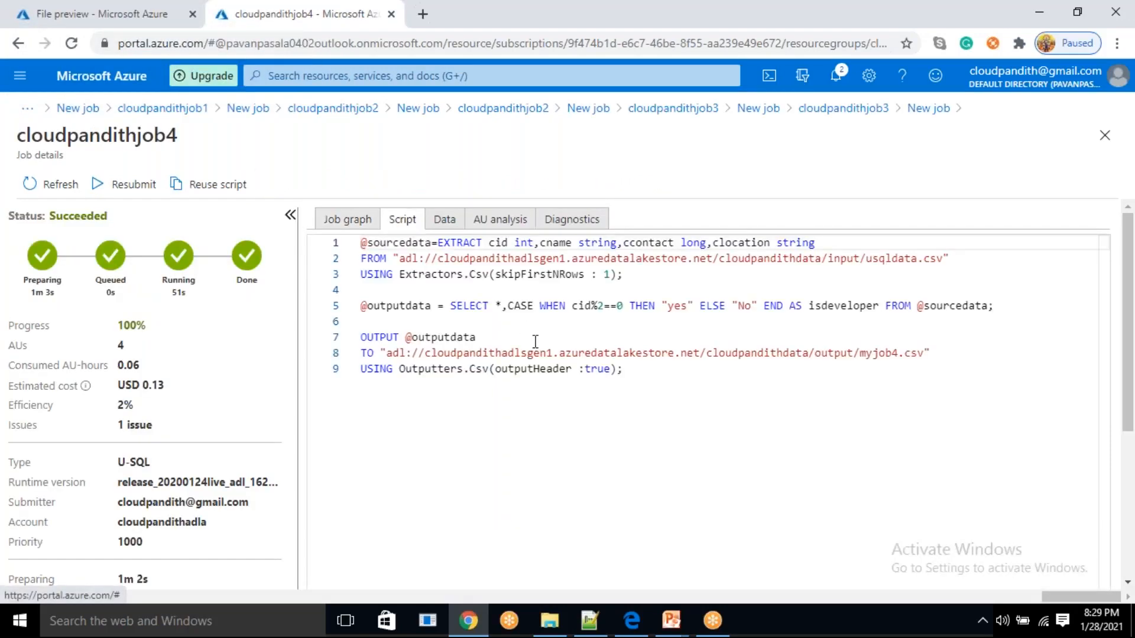
pyautogui.moveTo(579, 306)
pyautogui.mouseDown()
pyautogui.moveTo(623, 305)
pyautogui.moveTo(578, 307)
pyautogui.mouseUp()
pyautogui.click(623, 306)
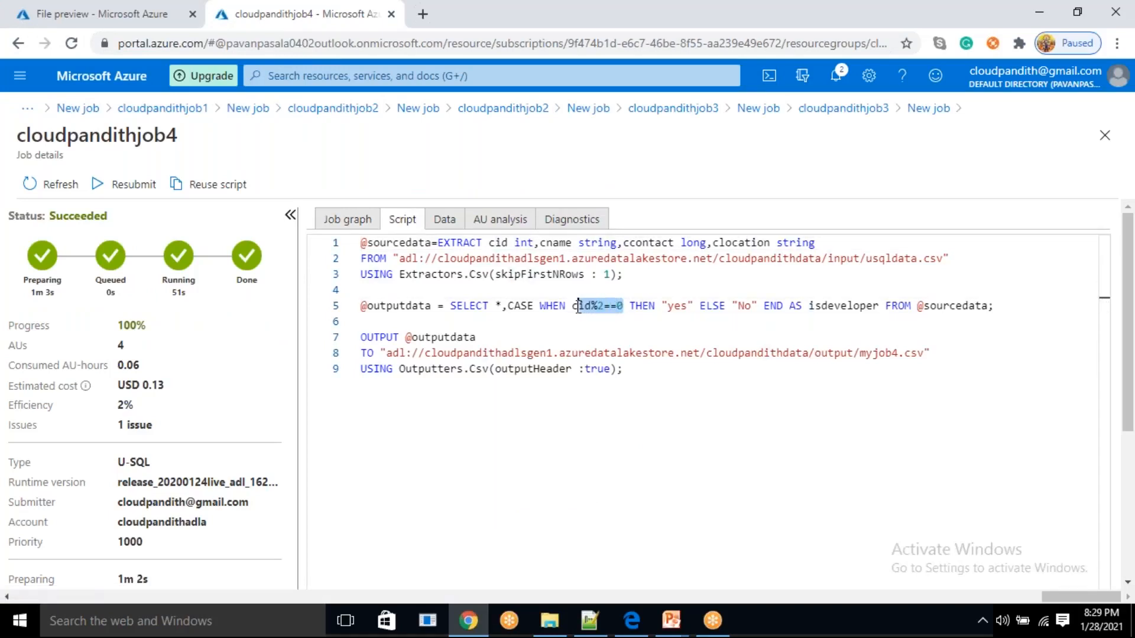
pyautogui.doubleClick(678, 306)
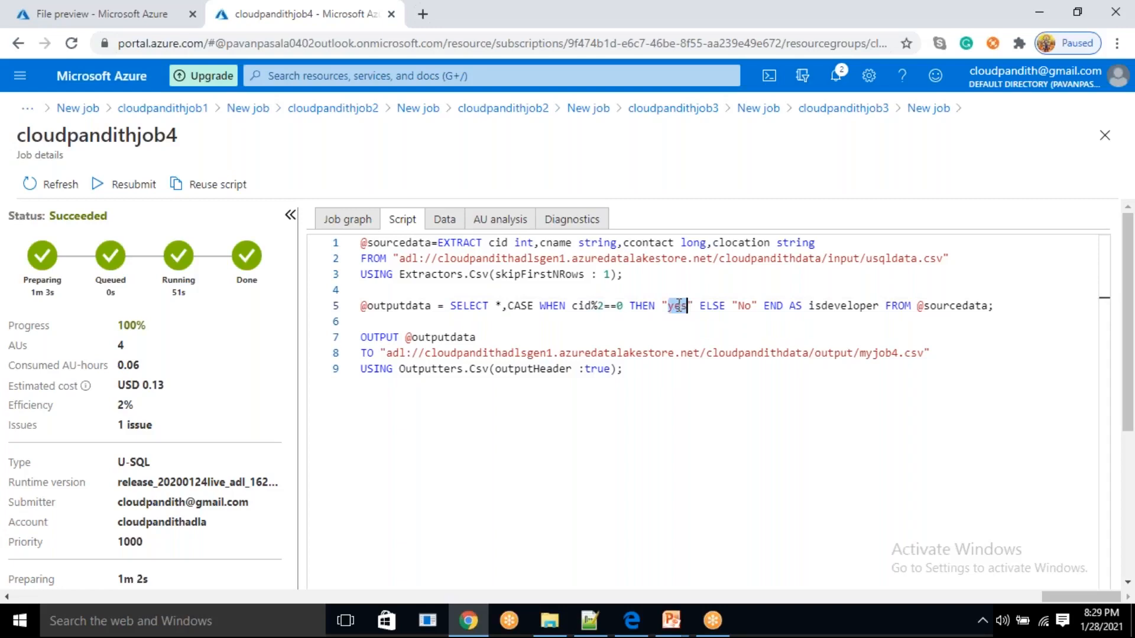
pyautogui.click(694, 317)
pyautogui.moveTo(693, 309); pyautogui.dragTo(664, 308)
pyautogui.click(686, 322)
pyautogui.moveTo(734, 305); pyautogui.dragTo(757, 308)
pyautogui.click(778, 335)
pyautogui.moveTo(686, 391); pyautogui.dragTo(360, 243)
pyautogui.click(683, 396)
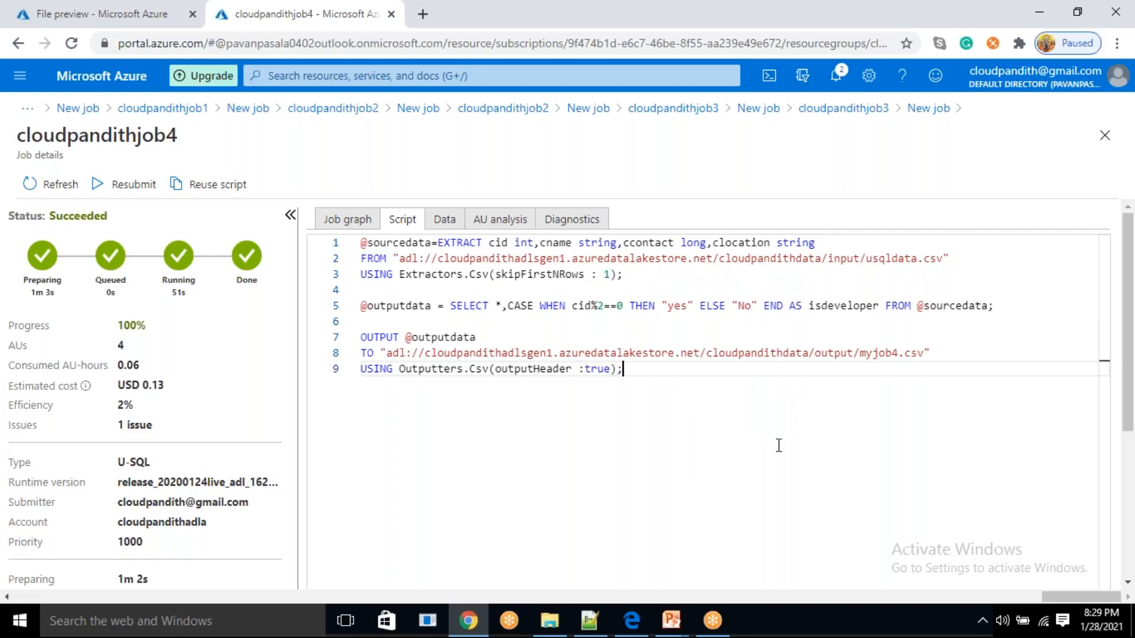
pyautogui.click(901, 353)
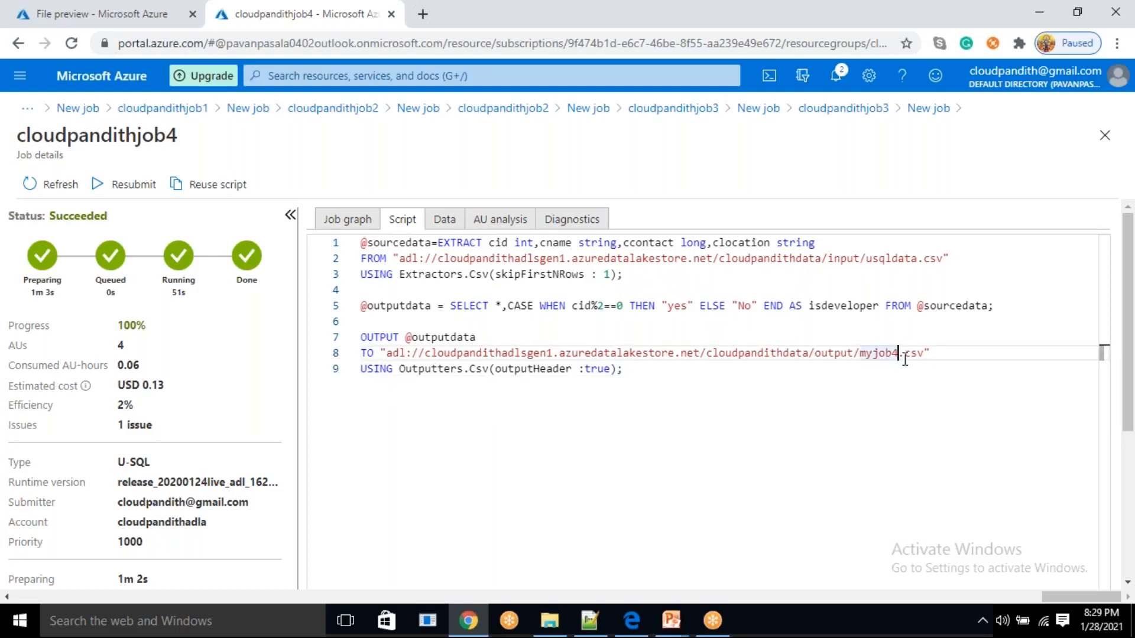
# Copy the whole cloudpandithjob4 script into a new Notepad++ document
pyautogui.moveTo(704, 365); pyautogui.dragTo(357, 242)
pyautogui.hotkey('ctrl', 'c')
pyautogui.click(589, 620)
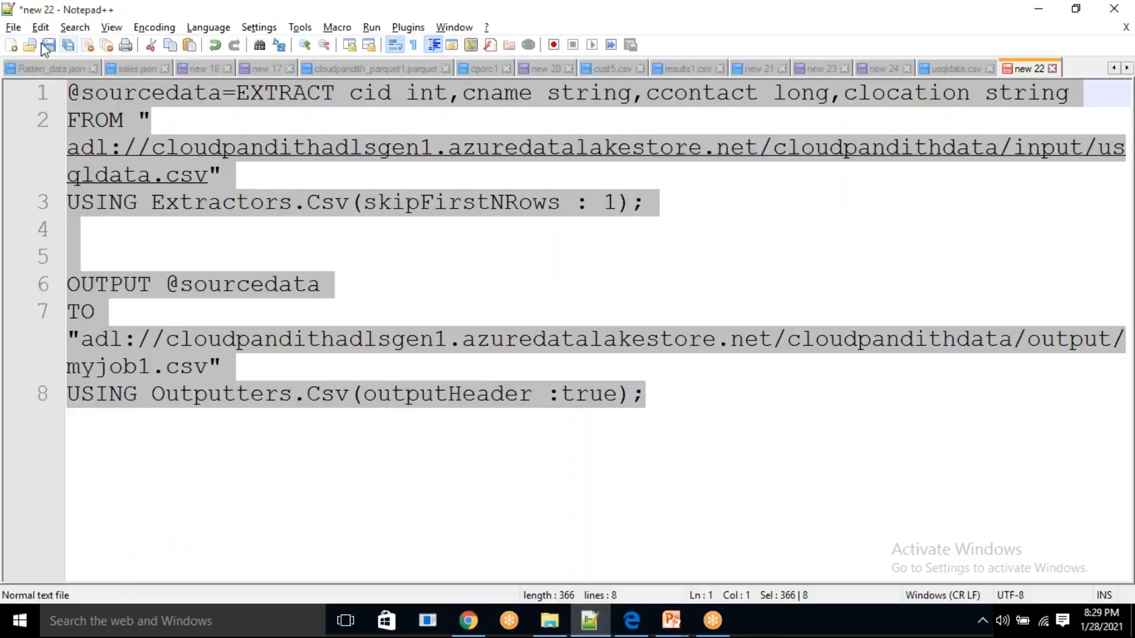
pyautogui.click(11, 44)
pyautogui.hotkey('ctrl', 'v')
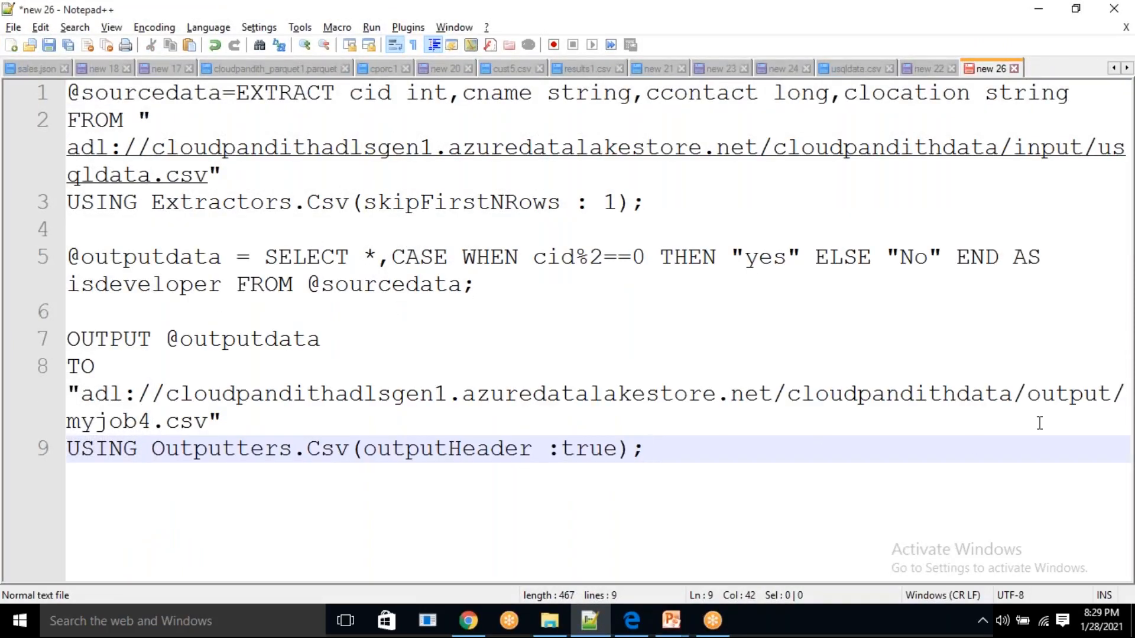
# Change the output file name in the script's OUTPUT path to adfoutput.csv
pyautogui.click(152, 420)
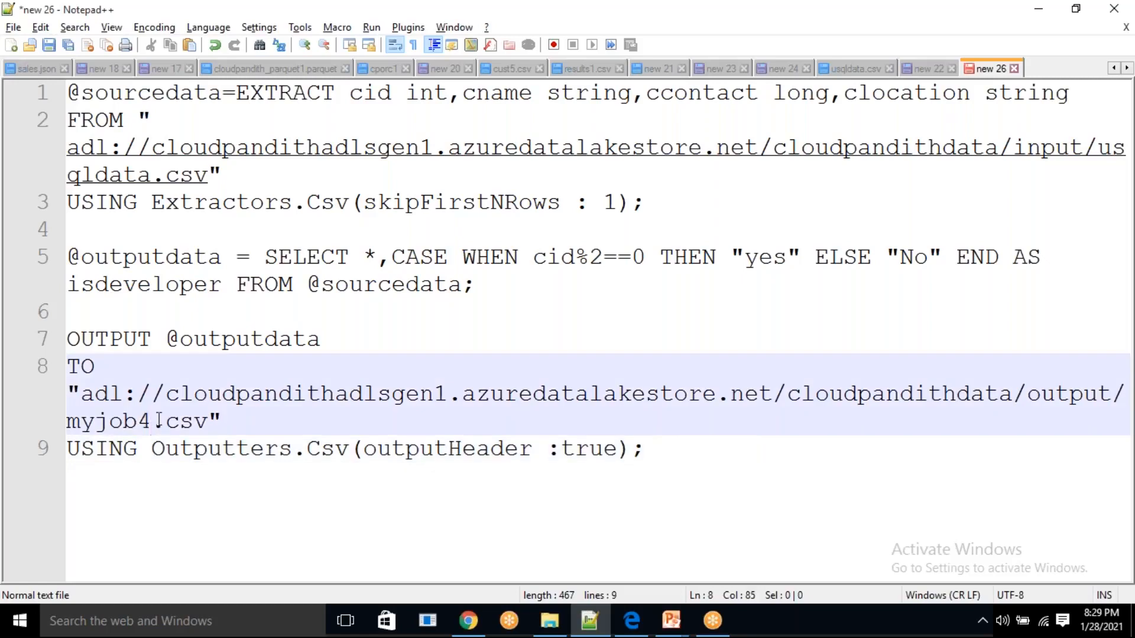
pyautogui.press('BackSpace')
pyautogui.press('BackSpace')
pyautogui.press('BackSpace')
pyautogui.press('BackSpace')
pyautogui.press('BackSpace')
pyautogui.press('BackSpace')
pyautogui.write('adfo')
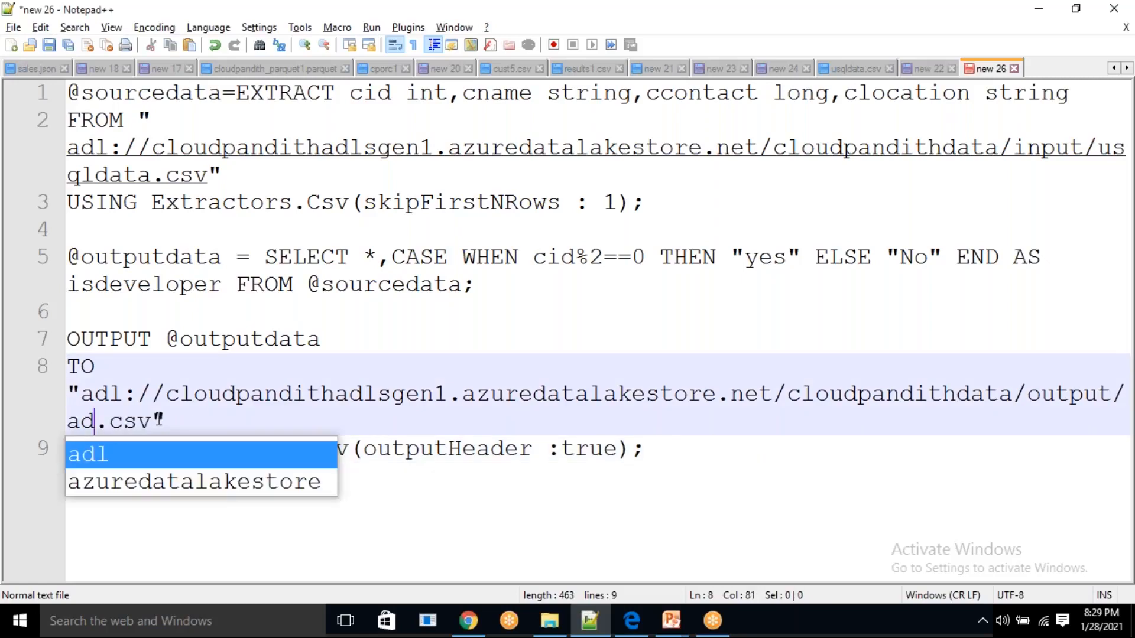
pyautogui.write('utput')
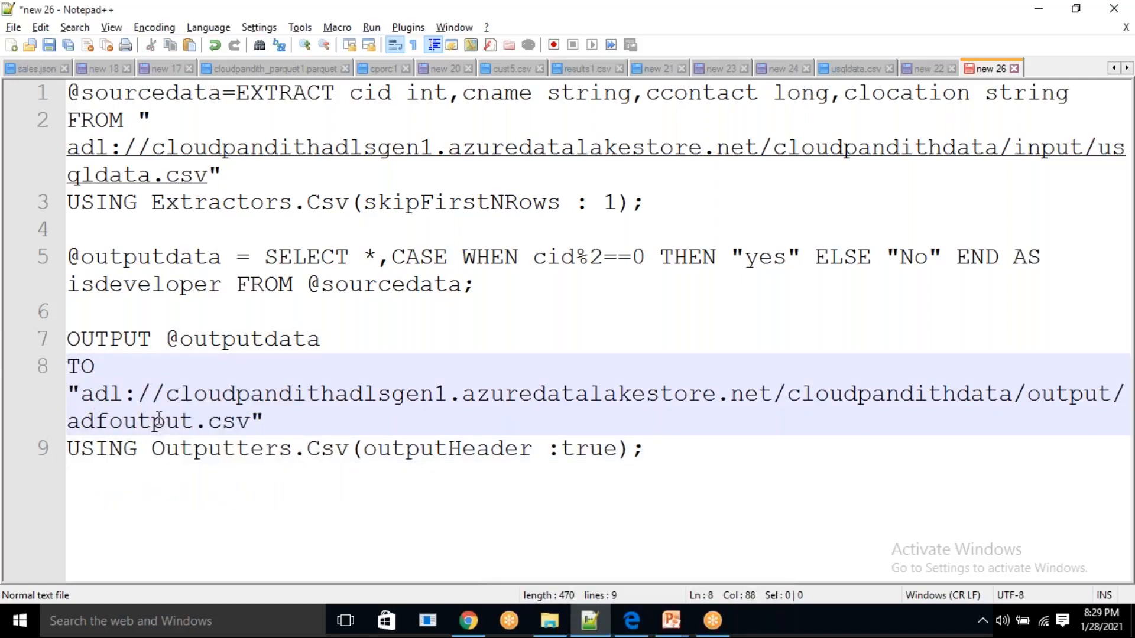
# Save the script as myusqlcode.sql in the set-comma folder of cloudpandith-datasets
pyautogui.click(13, 27)
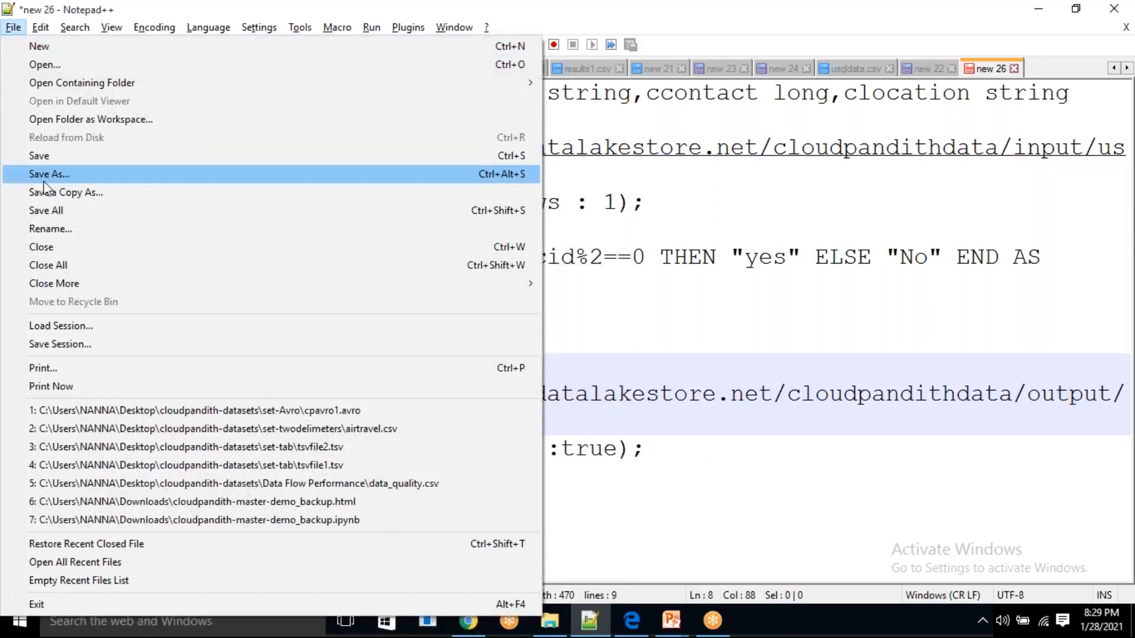
pyautogui.click(700, 235)
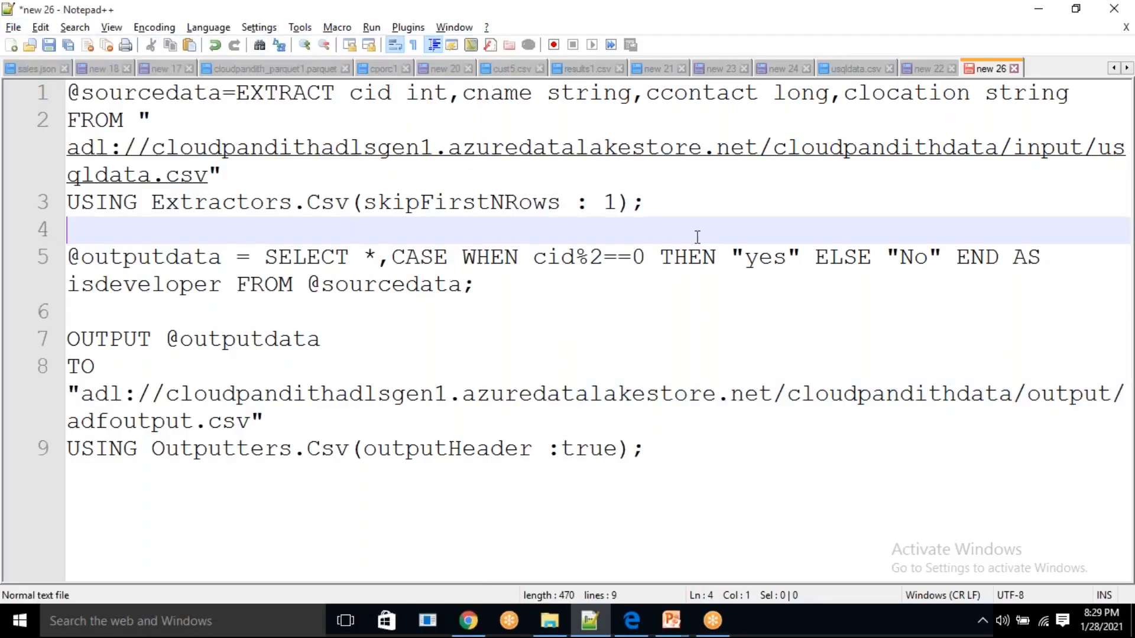
pyautogui.scroll(-2, 697, 237)
pyautogui.scroll(-1, 618, 319)
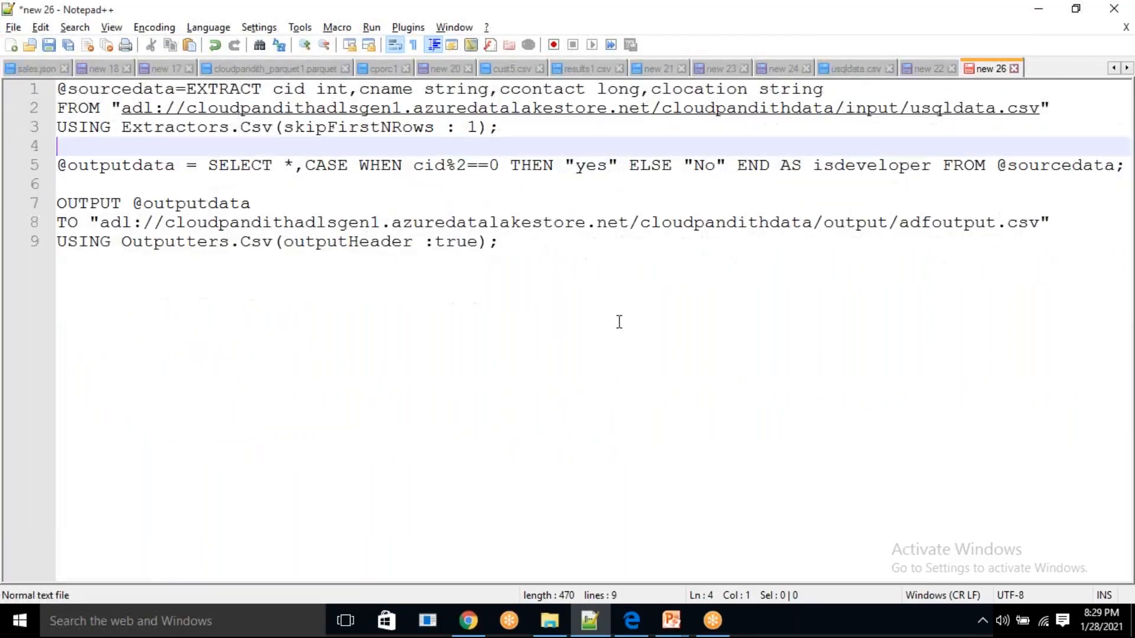
pyautogui.scroll(-1, 555, 277)
pyautogui.scroll(-2, 555, 277)
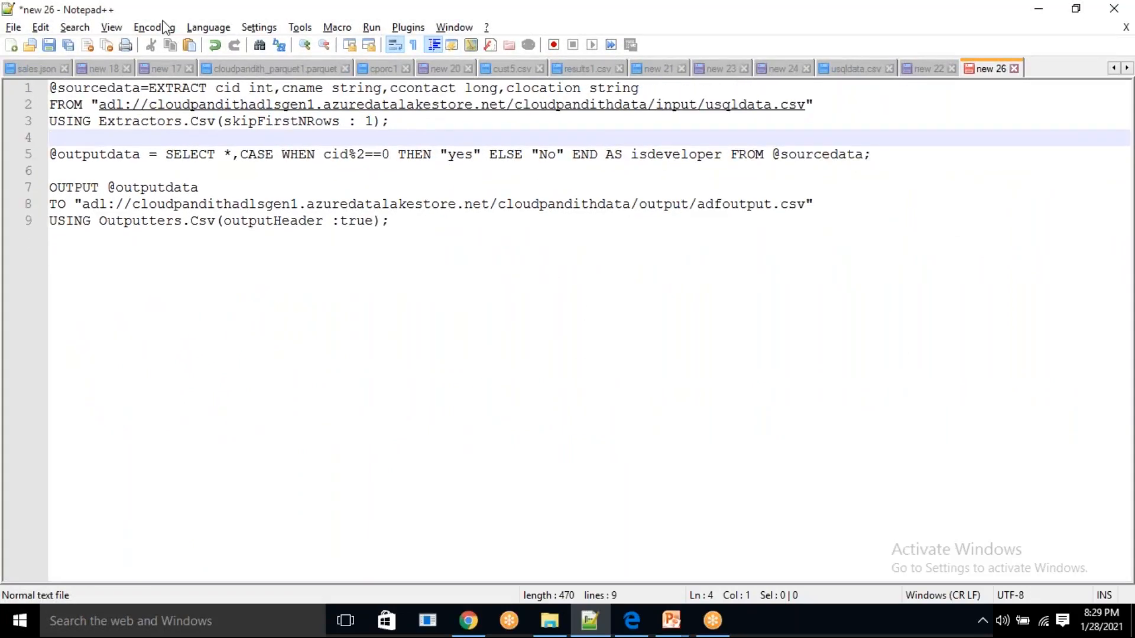
pyautogui.click(13, 27)
pyautogui.click(53, 174)
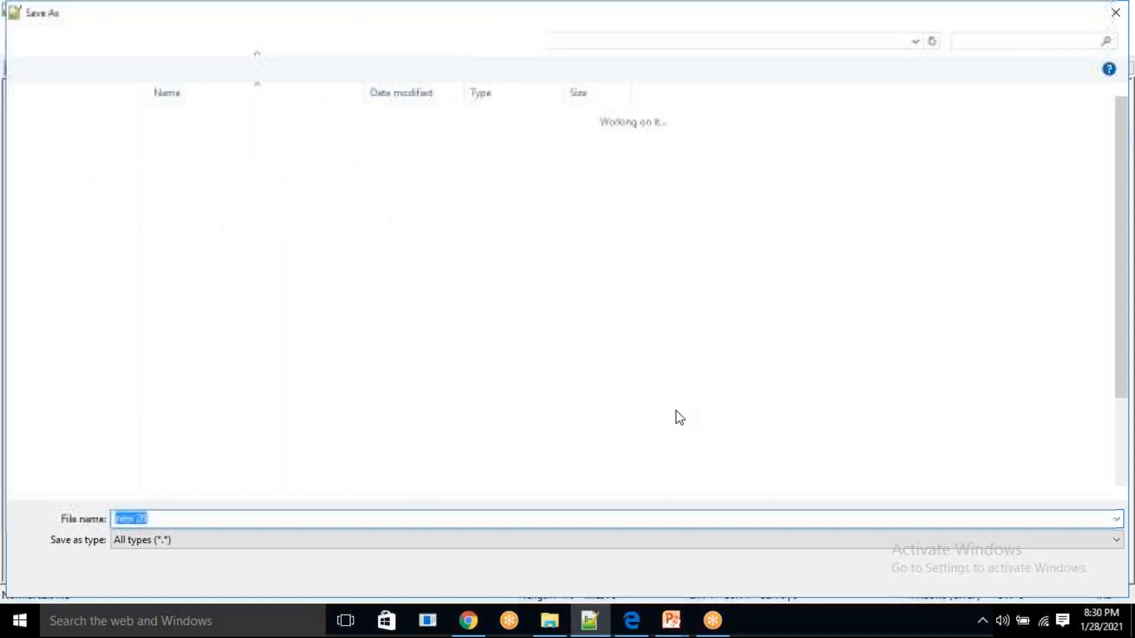
pyautogui.press('BackSpace')
pyautogui.write('myusqlcode.sql')
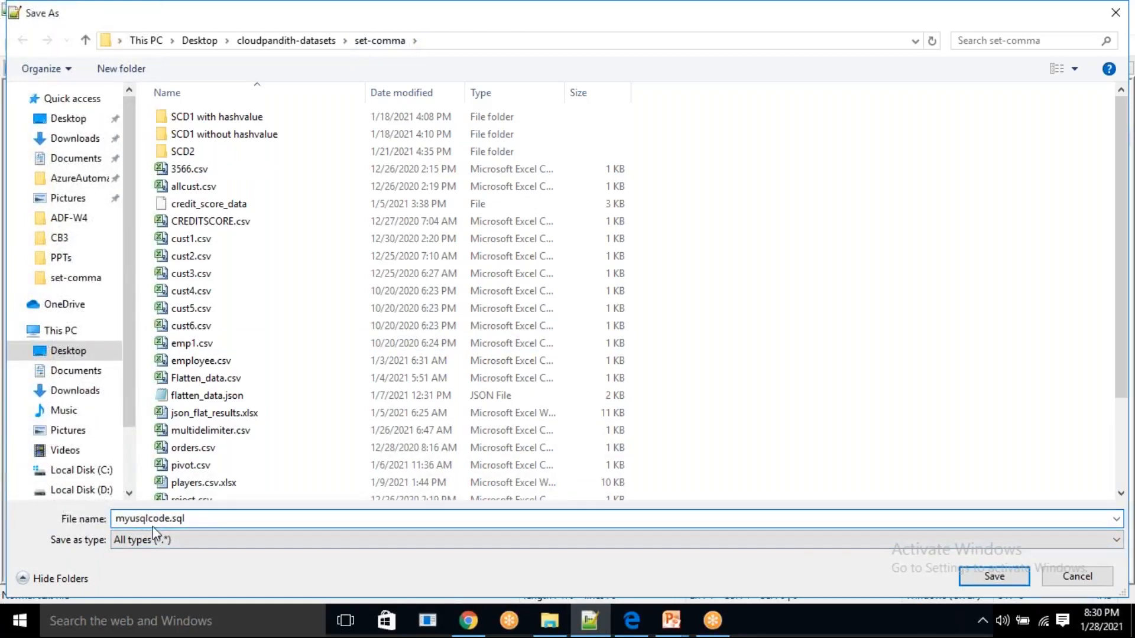
pyautogui.click(994, 574)
# Review the SELECT and OUTPUT statements in myusqlcode.sql and switch back to the Azure portal in Chrome
pyautogui.moveTo(399, 221); pyautogui.dragTo(59, 87)
pyautogui.click(314, 256)
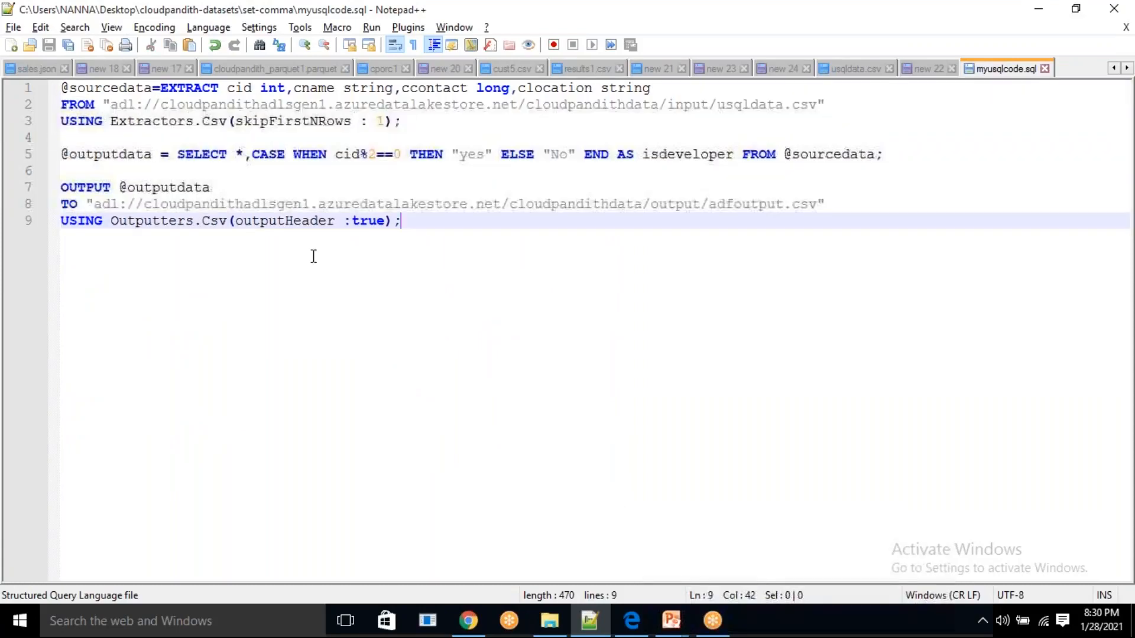
pyautogui.click(83, 185)
pyautogui.click(108, 240)
pyautogui.click(359, 168)
pyautogui.click(770, 194)
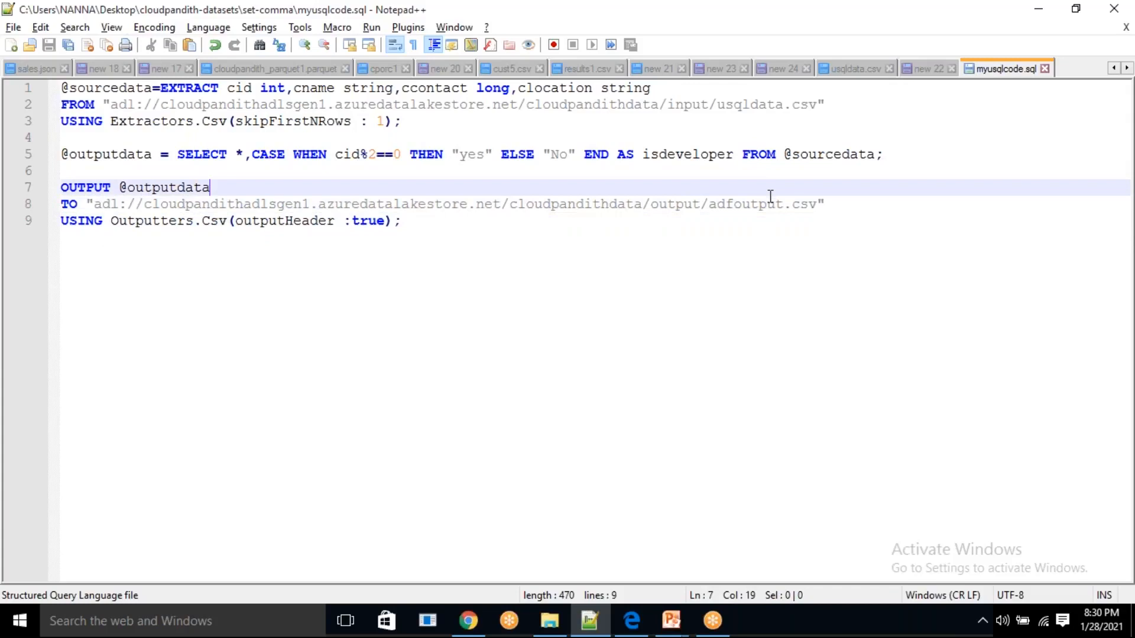
pyautogui.click(469, 620)
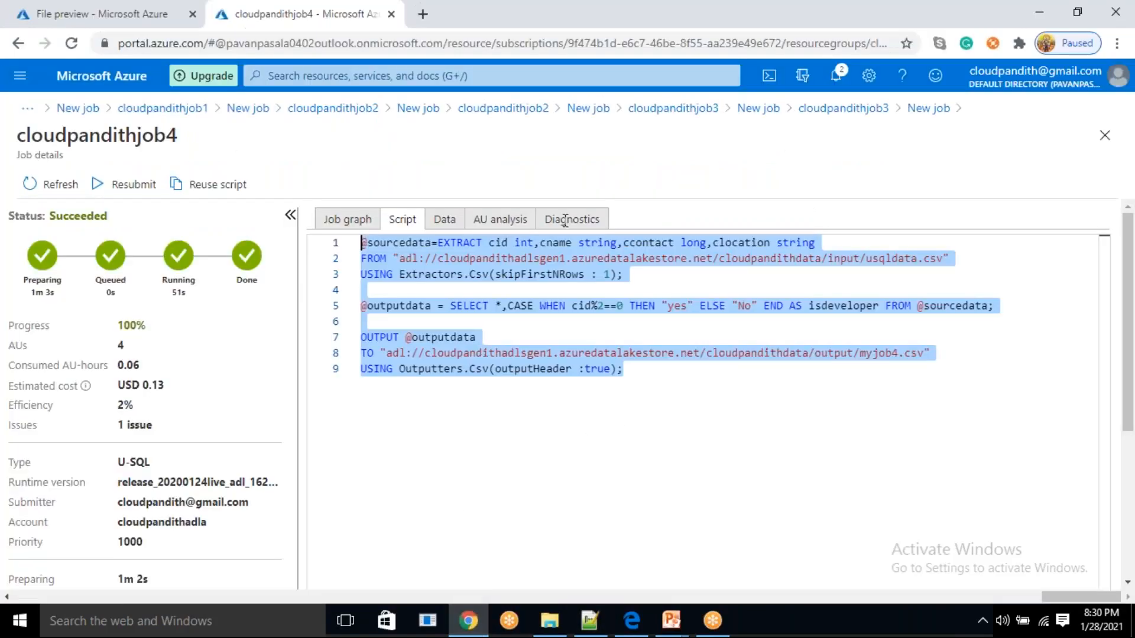
# Create a folder named appcode inside the cloudpandithdata folder of the cloudpandithadlsgen1 data lake store
pyautogui.click(88, 18)
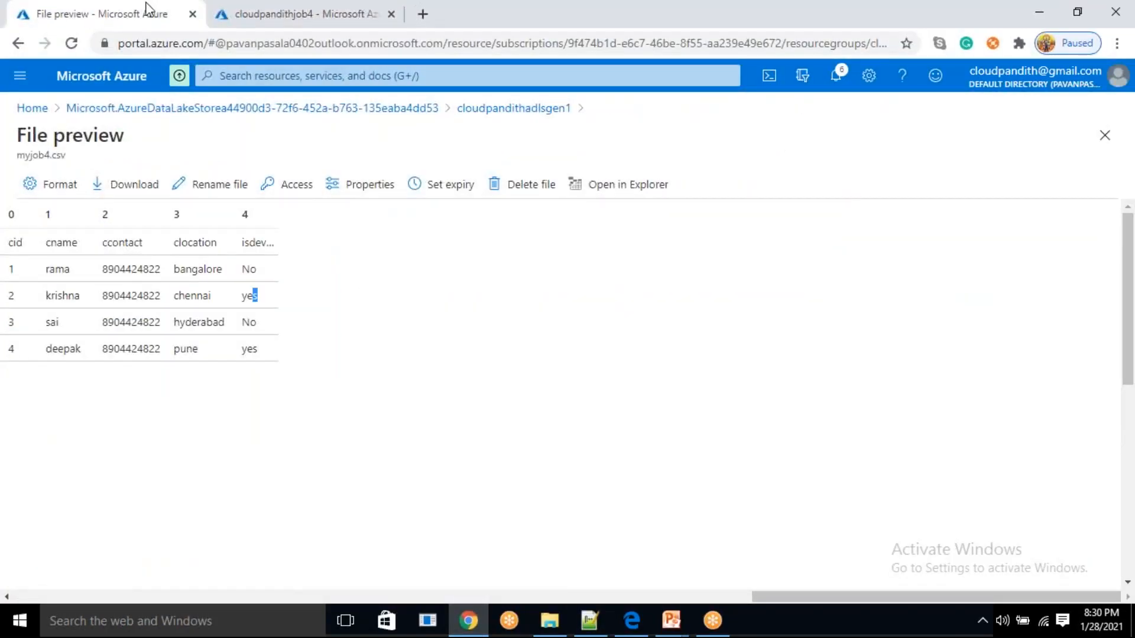
pyautogui.click(549, 111)
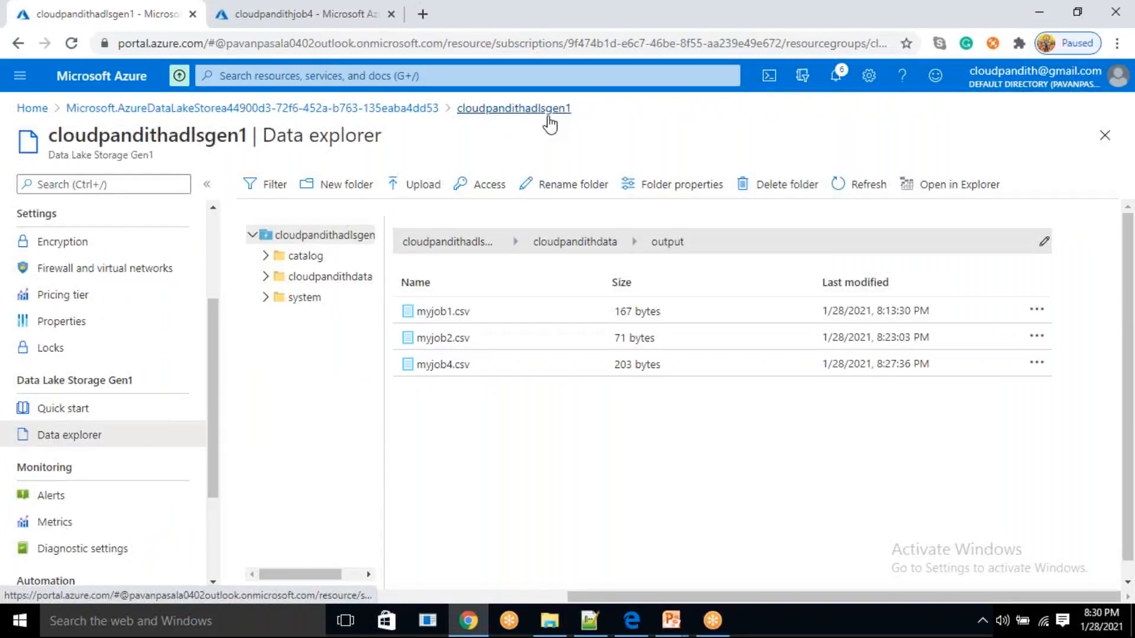
pyautogui.click(564, 243)
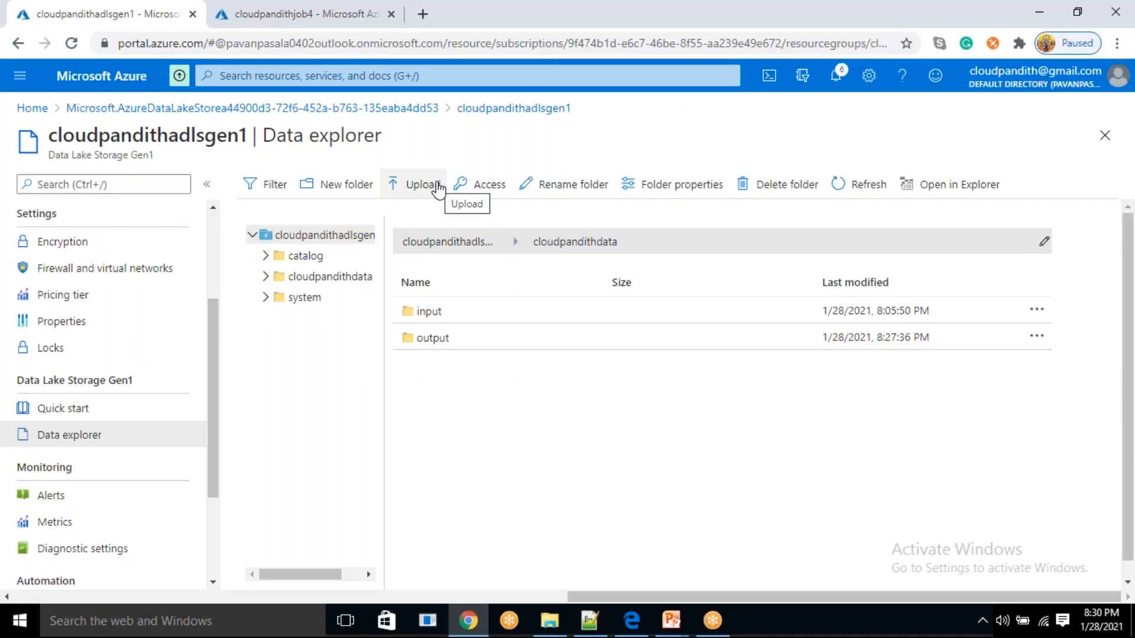
pyautogui.click(365, 185)
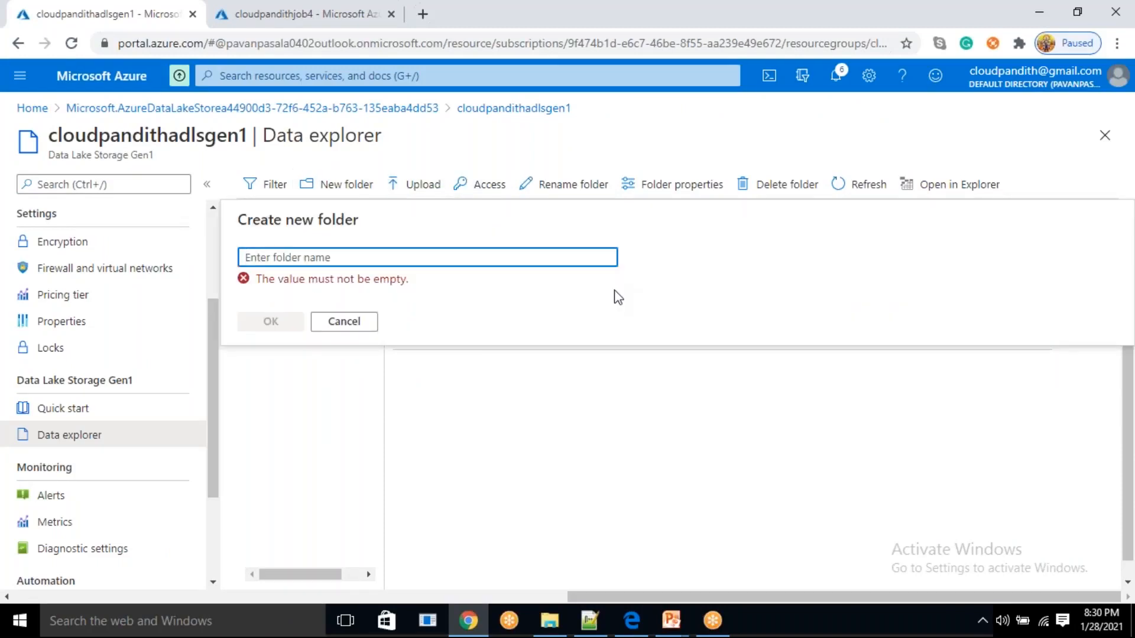
pyautogui.write('appcode')
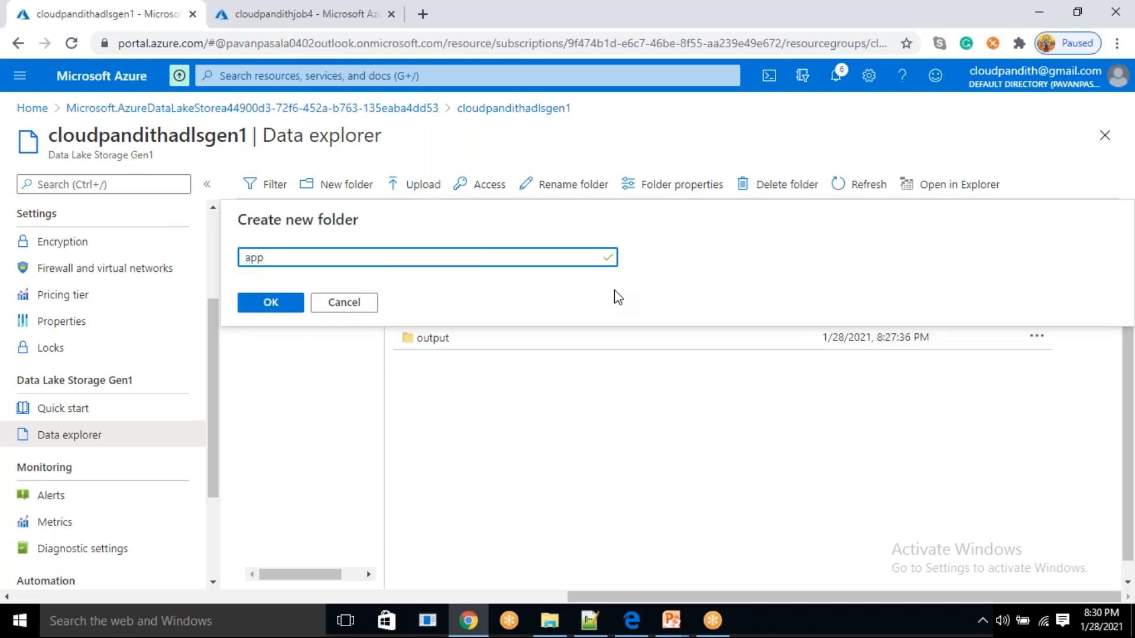
pyautogui.click(270, 305)
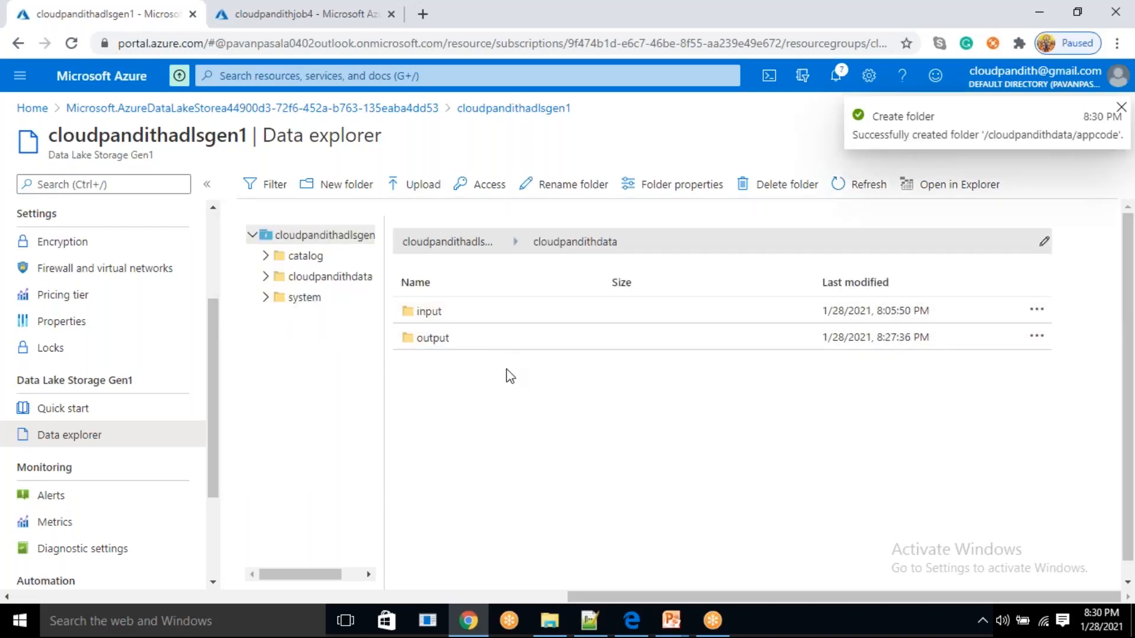
# Select myusqlcode.sql from the local cloudpandith-datasets/set-comma folder for upload into the appcode folder
pyautogui.click(477, 319)
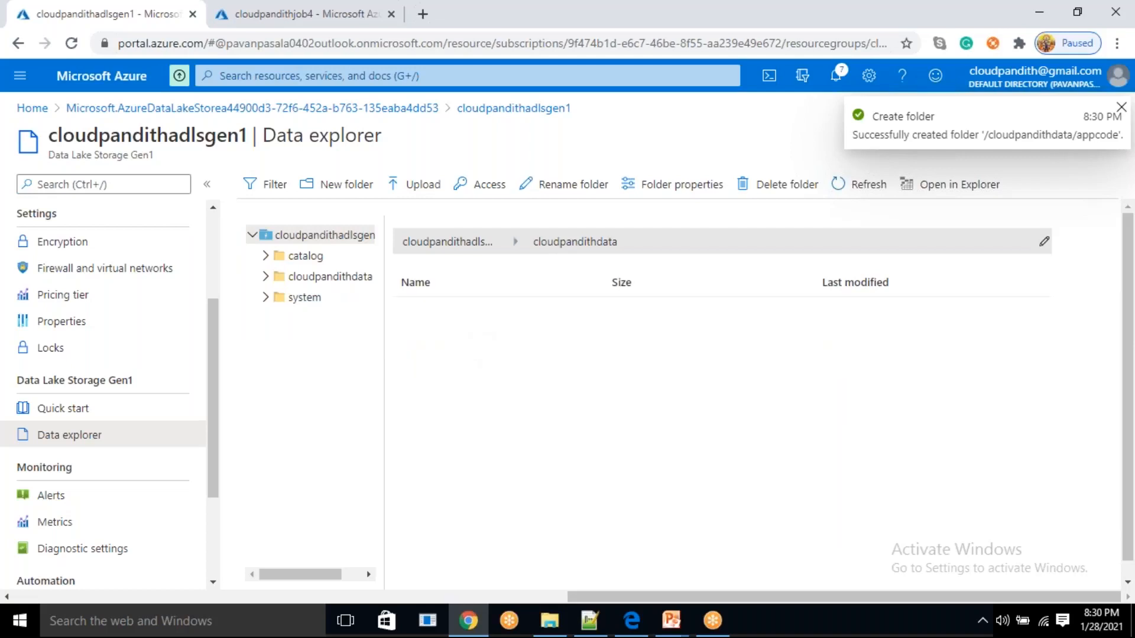
pyautogui.click(423, 184)
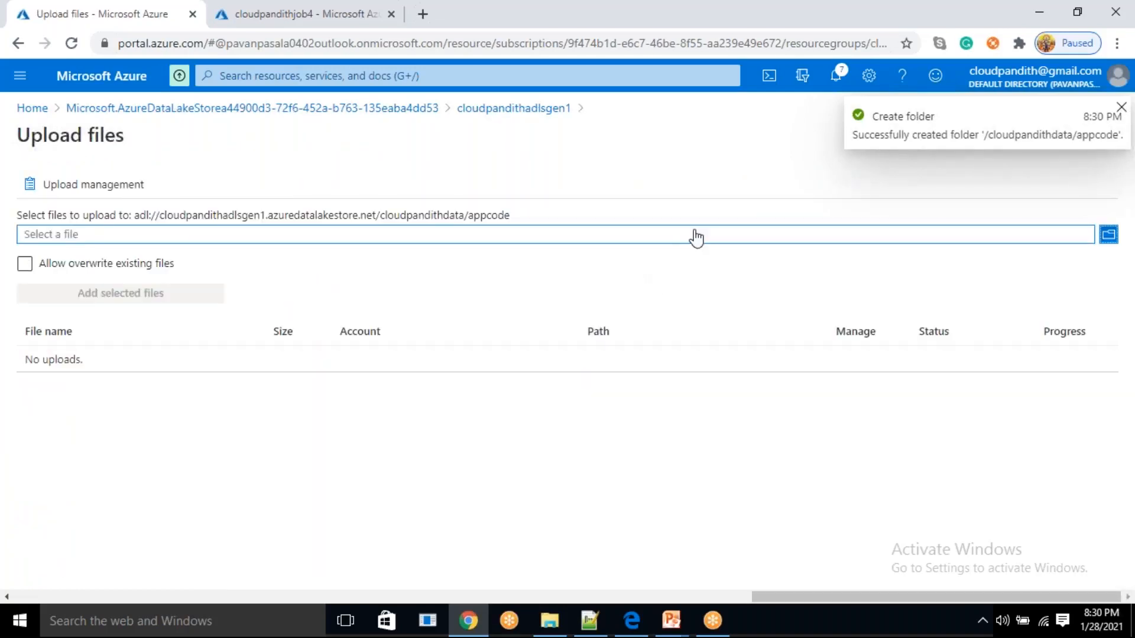
pyautogui.click(694, 234)
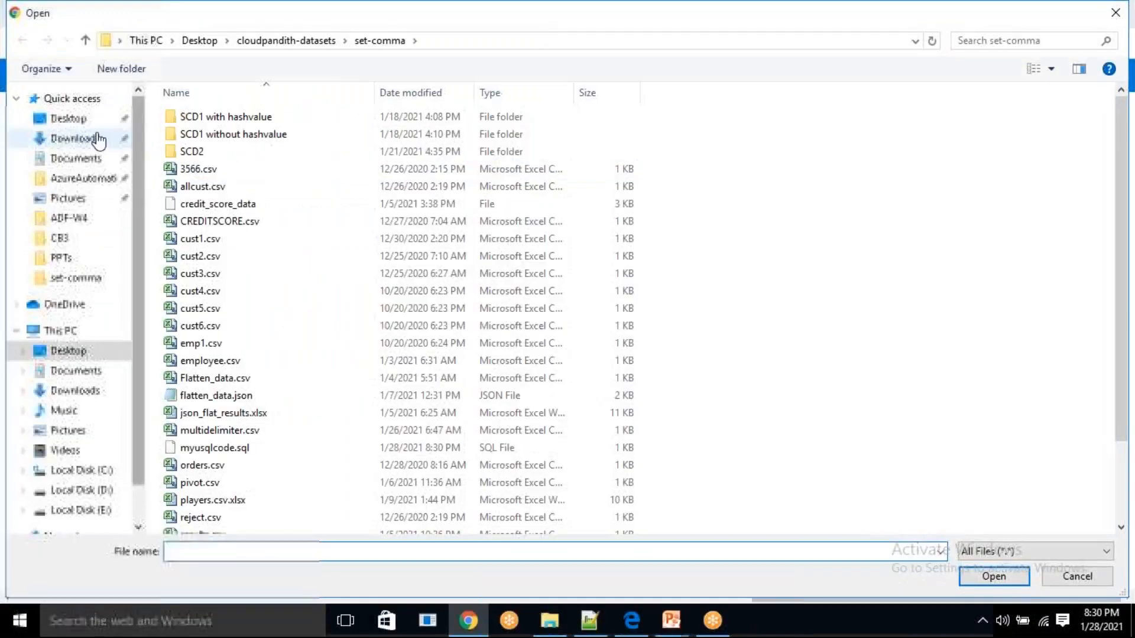
pyautogui.click(89, 123)
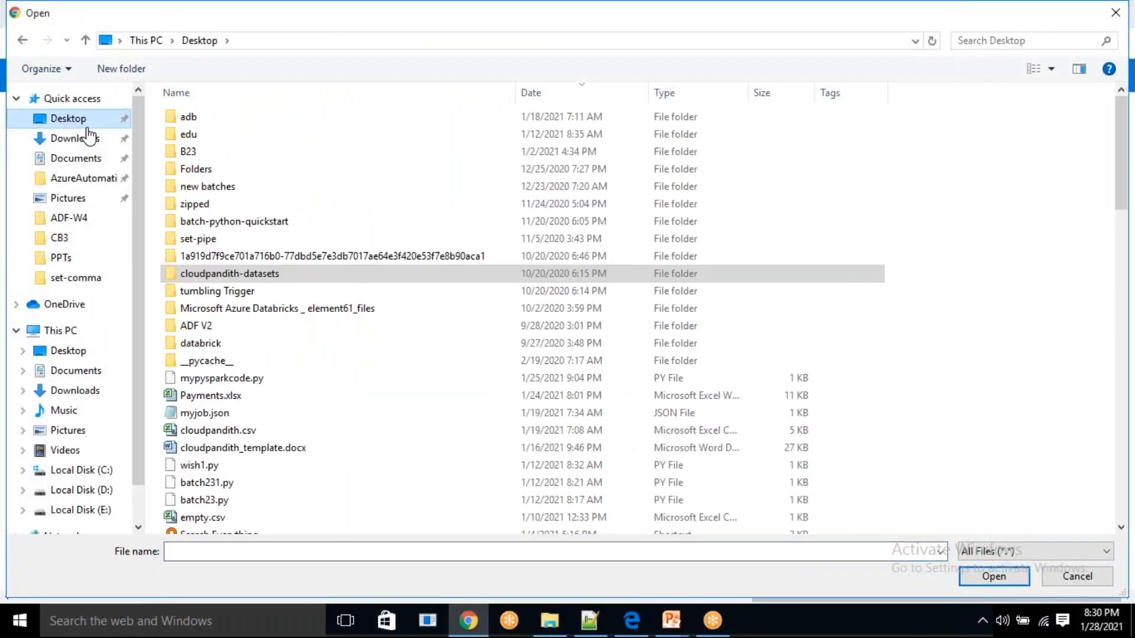
pyautogui.doubleClick(237, 275)
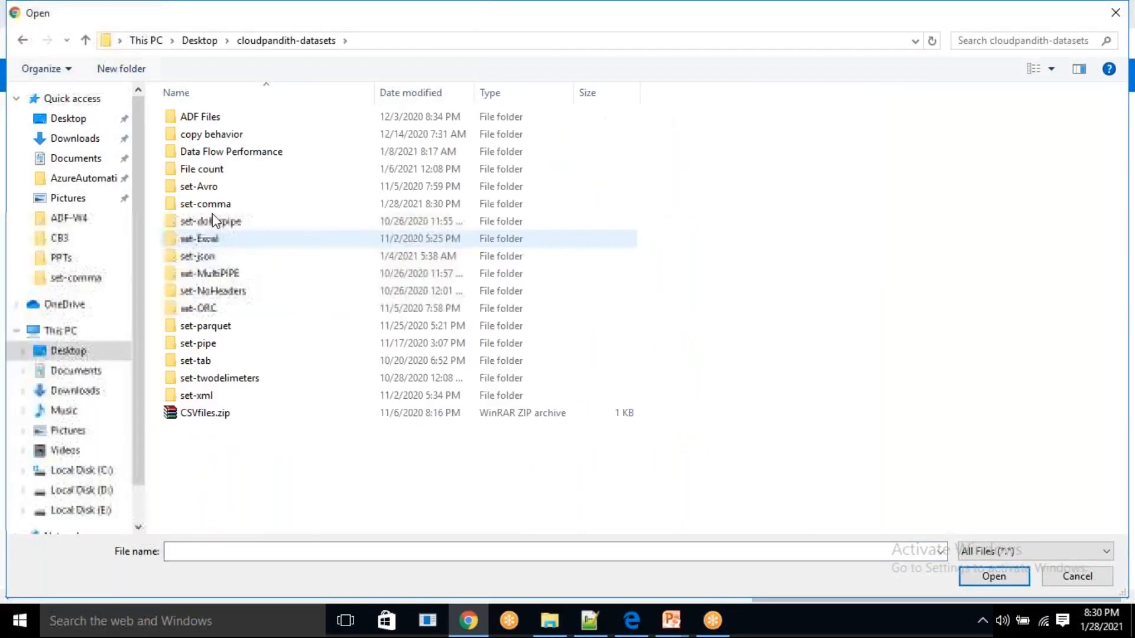
pyautogui.doubleClick(202, 197)
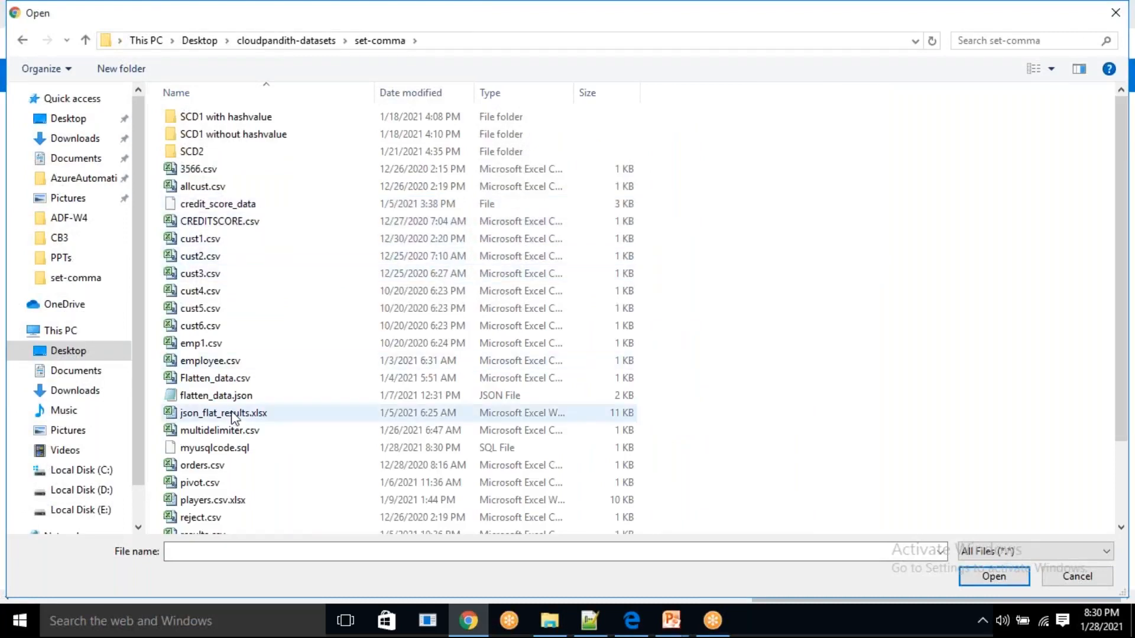
pyautogui.scroll(-2, 238, 414)
pyautogui.click(238, 352)
pyautogui.click(1005, 576)
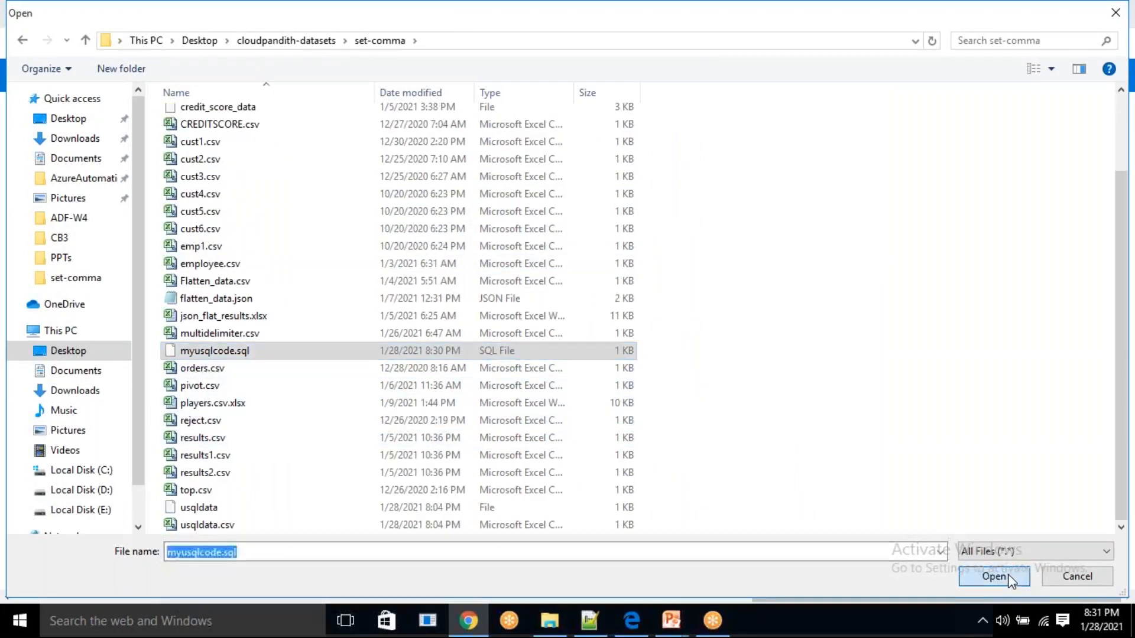
# Upload the selected script to appcode and refresh the folder's file listing
pyautogui.click(142, 294)
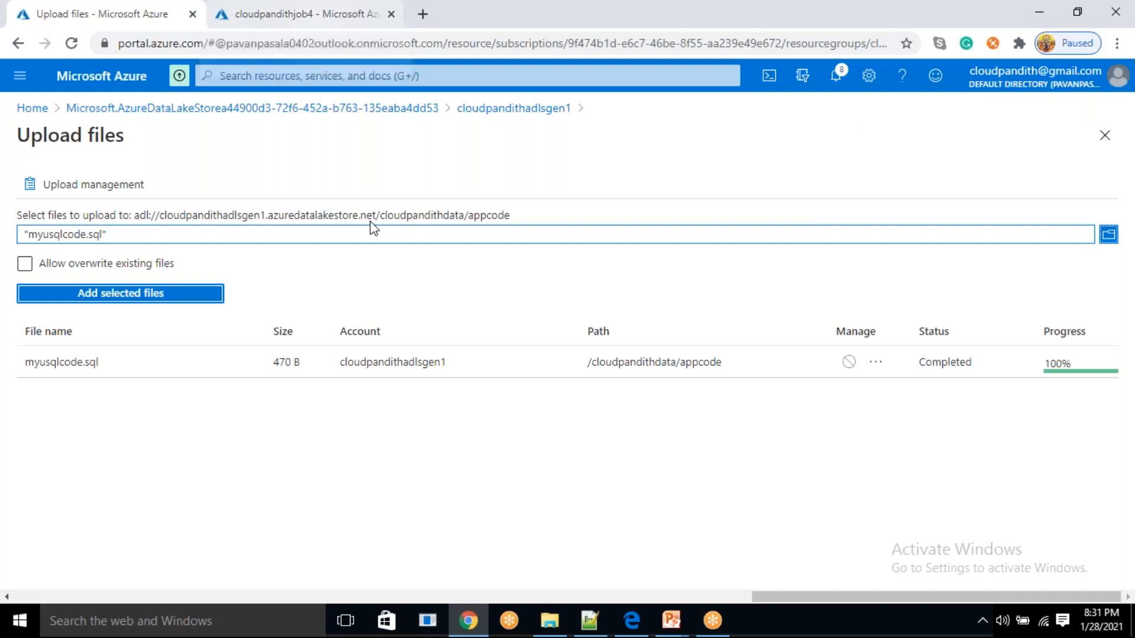
pyautogui.click(1115, 137)
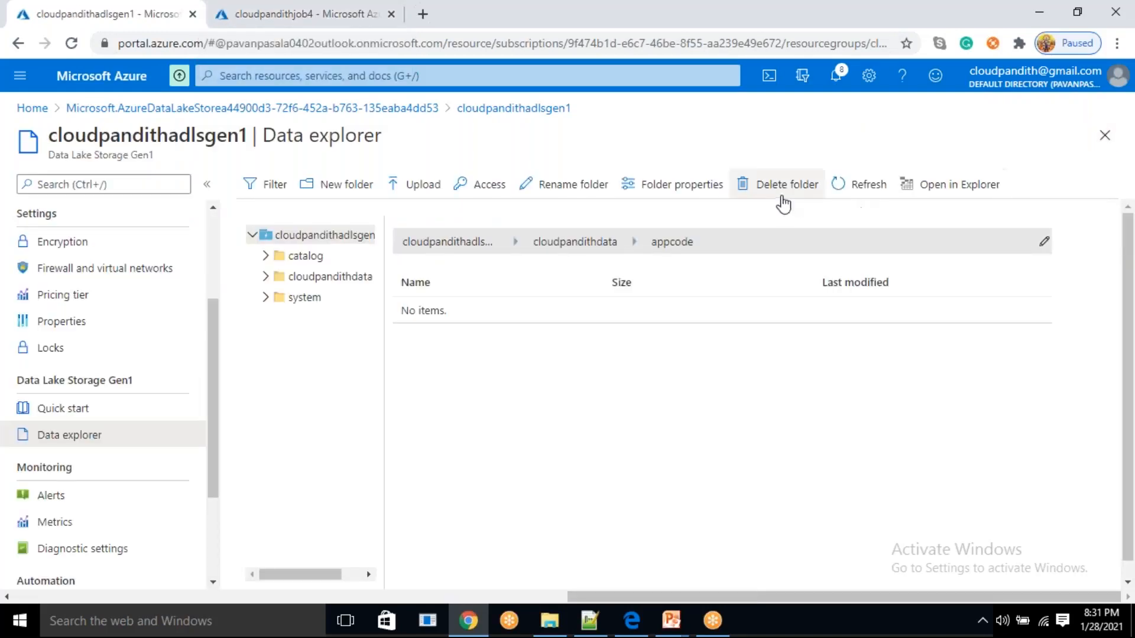
pyautogui.click(839, 184)
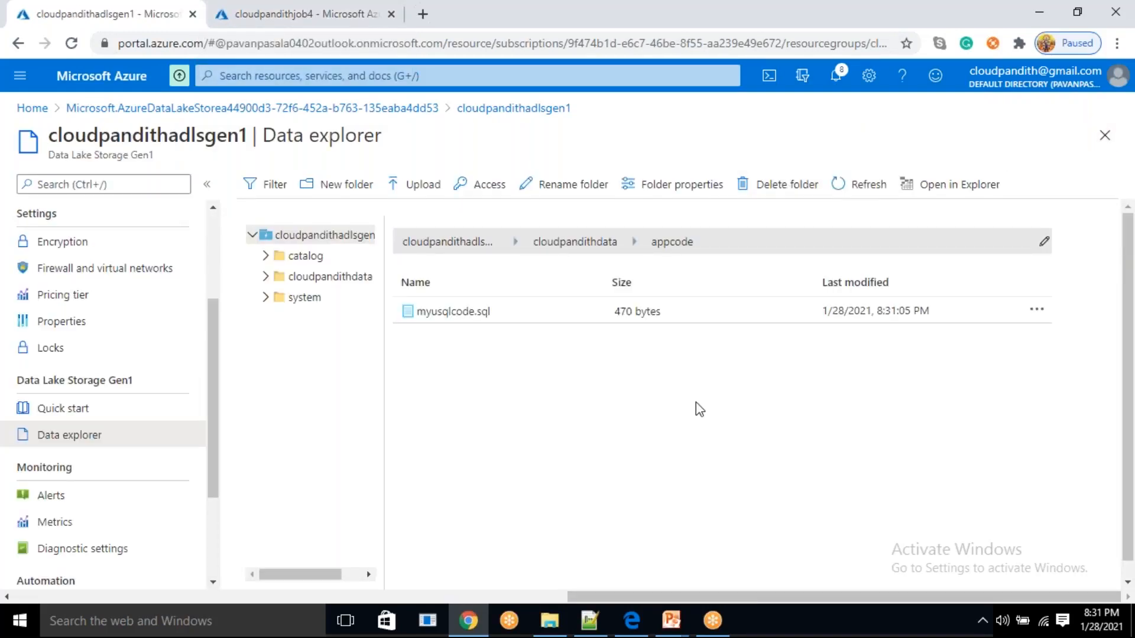
# Open the Azure portal home page in a new browser tab and start creating a data factory
pyautogui.click(804, 24)
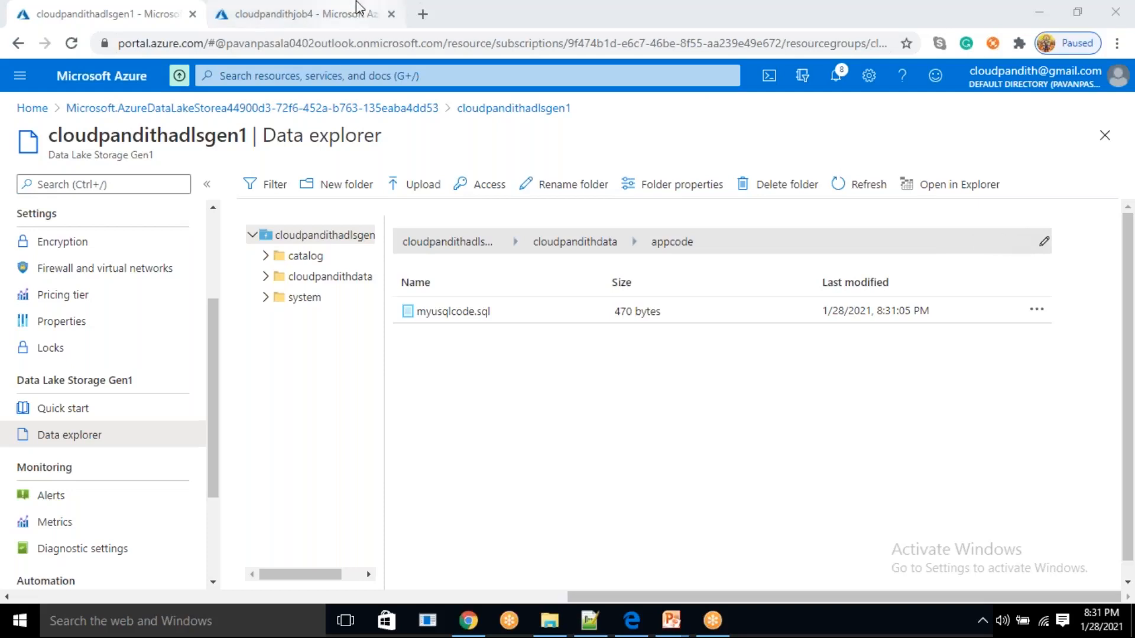
pyautogui.click(423, 16)
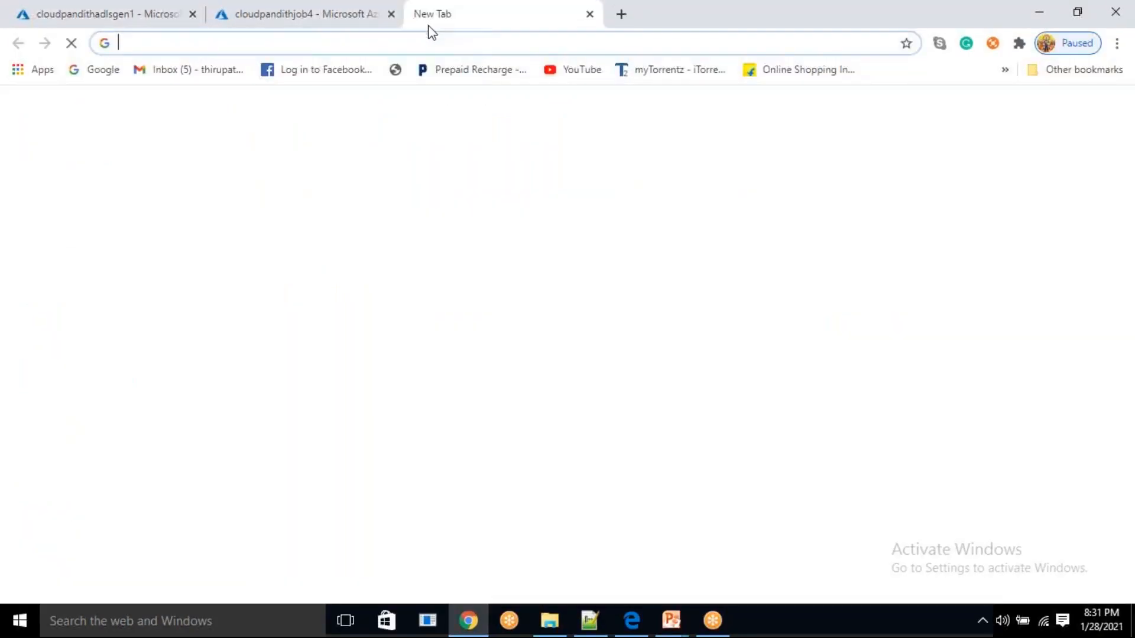
pyautogui.write('portal.azure.com')
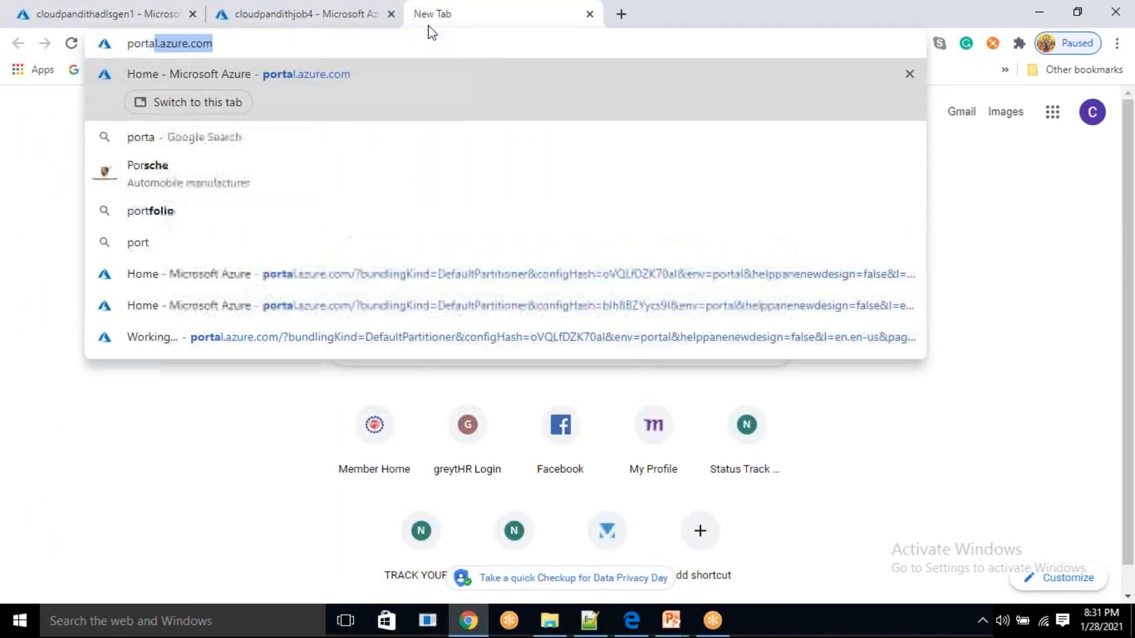
pyautogui.press('Return')
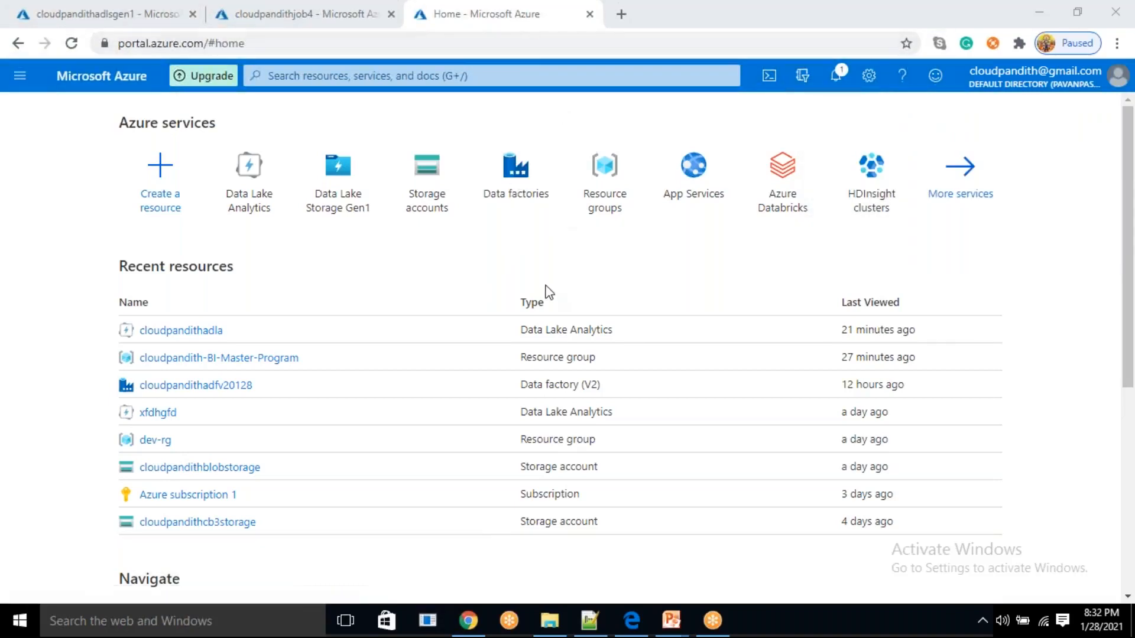
pyautogui.click(540, 167)
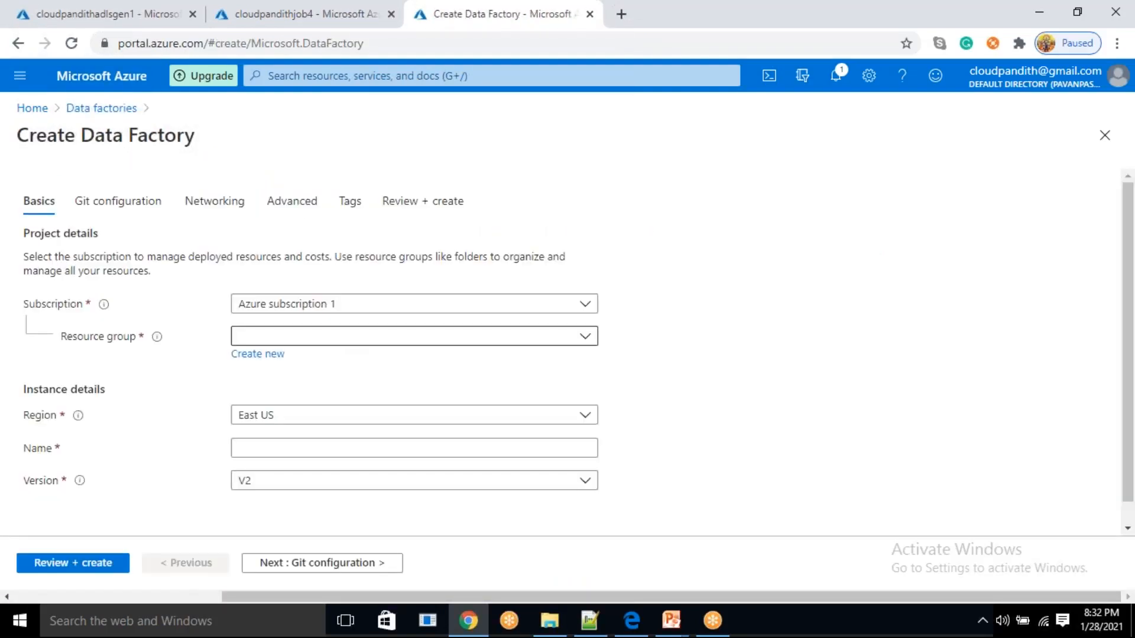
# Assign the data factory to the cloudpandith-BI-Master-Program resource group and name it cloudpandithadf128
pyautogui.click(338, 341)
pyautogui.click(306, 393)
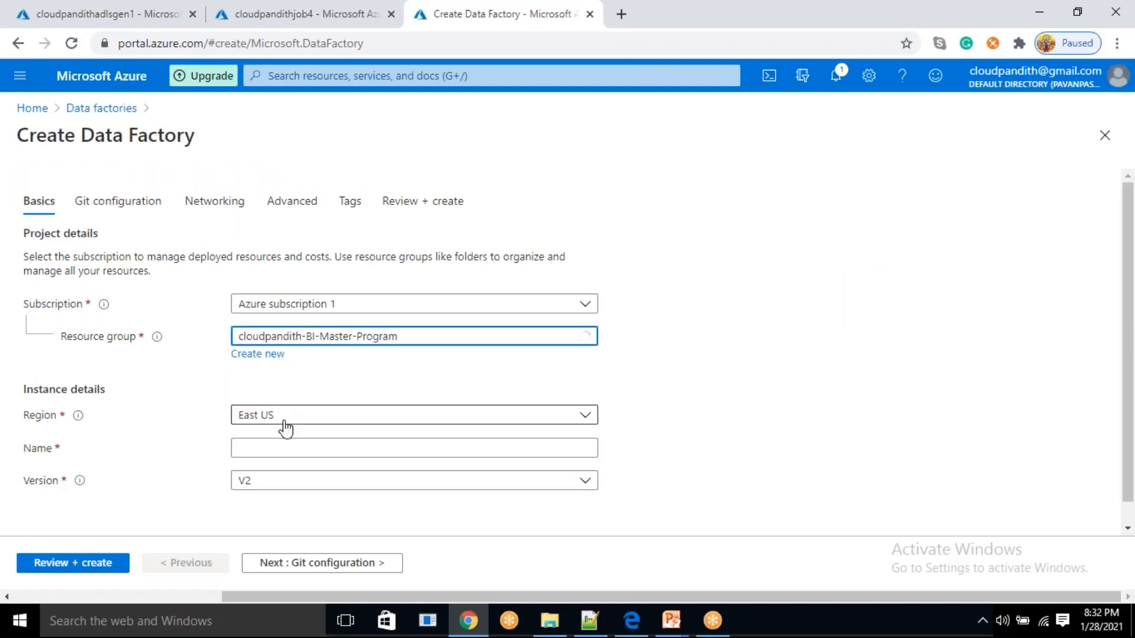
pyautogui.click(272, 449)
pyautogui.write('cloudpandithadf')
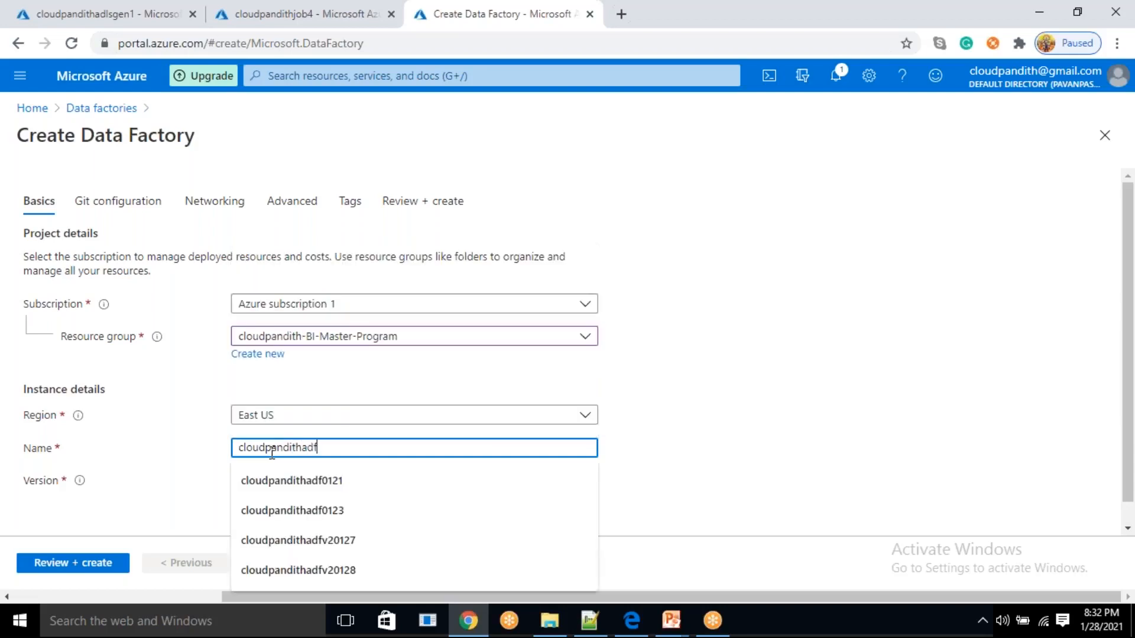
pyautogui.write('128')
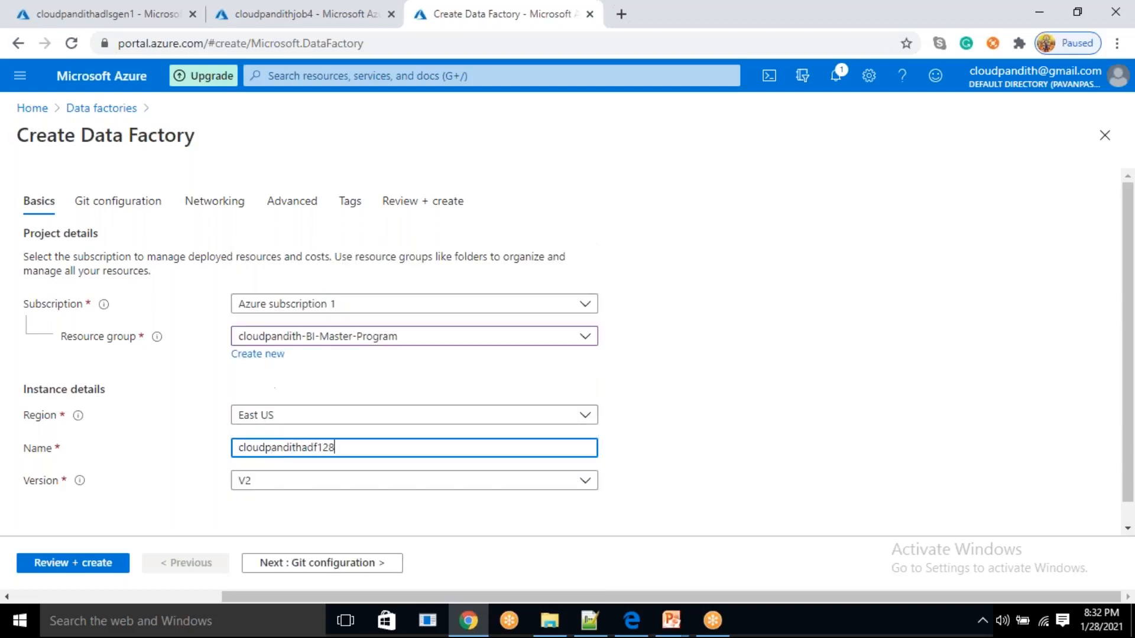
# Enable the "Configure Git later" option, check the basic settings, and create the data factory
pyautogui.click(331, 569)
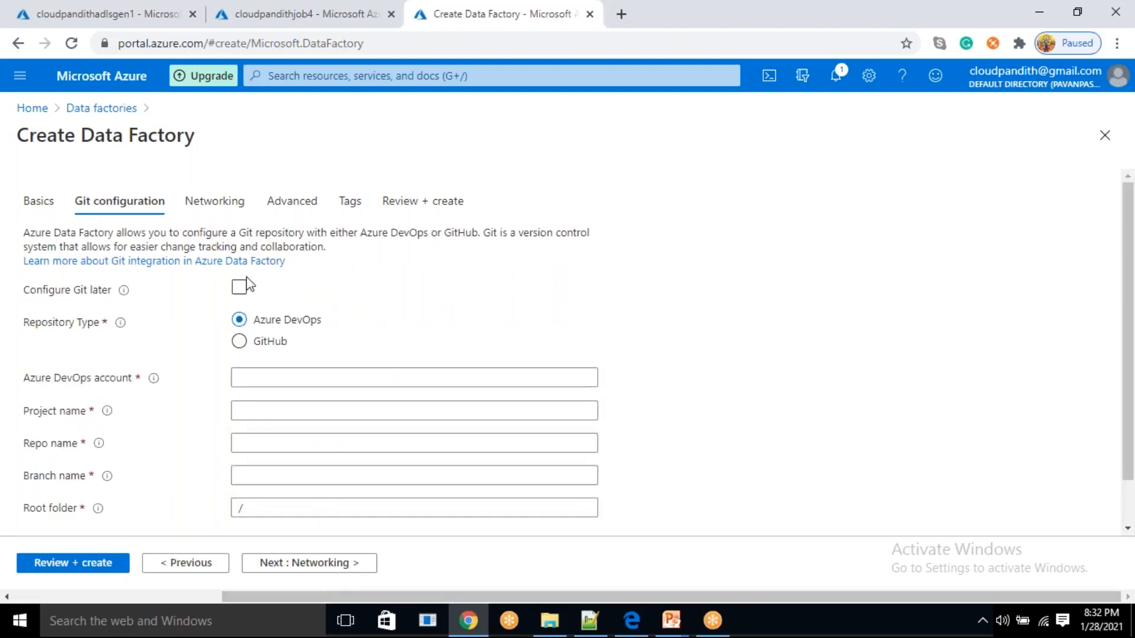
pyautogui.click(238, 287)
pyautogui.click(195, 565)
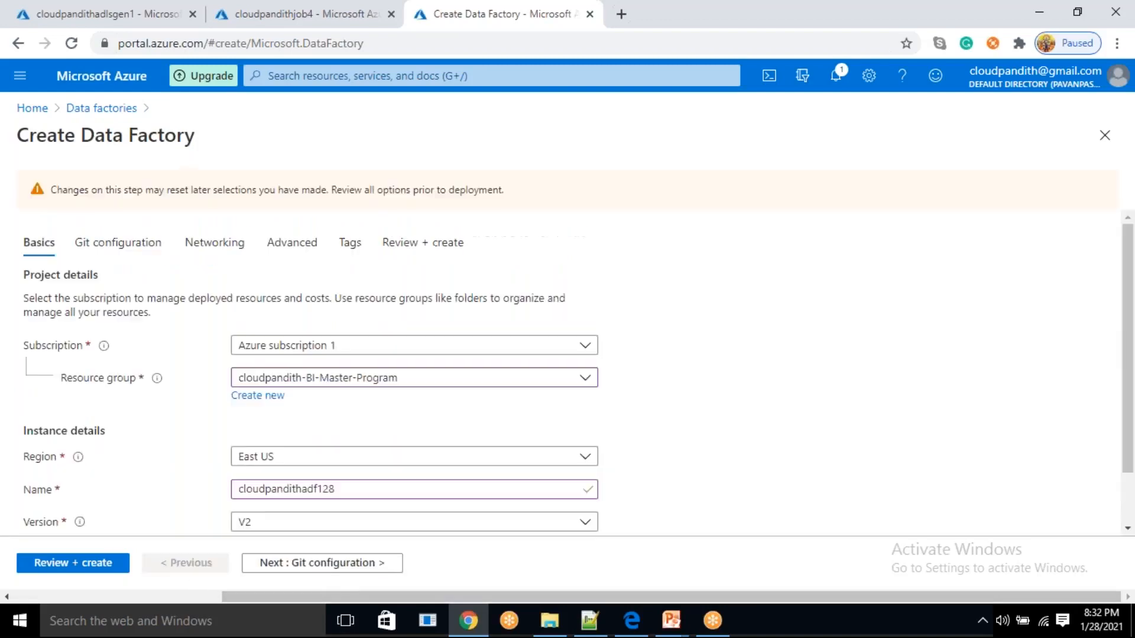
pyautogui.scroll(-1, 612, 467)
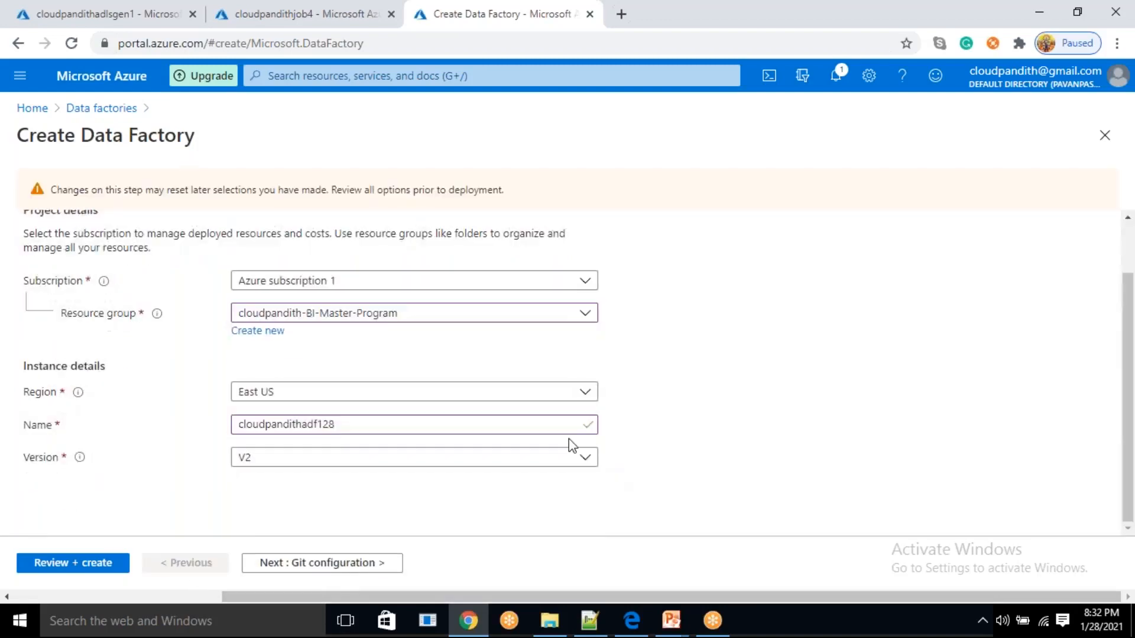
pyautogui.click(75, 566)
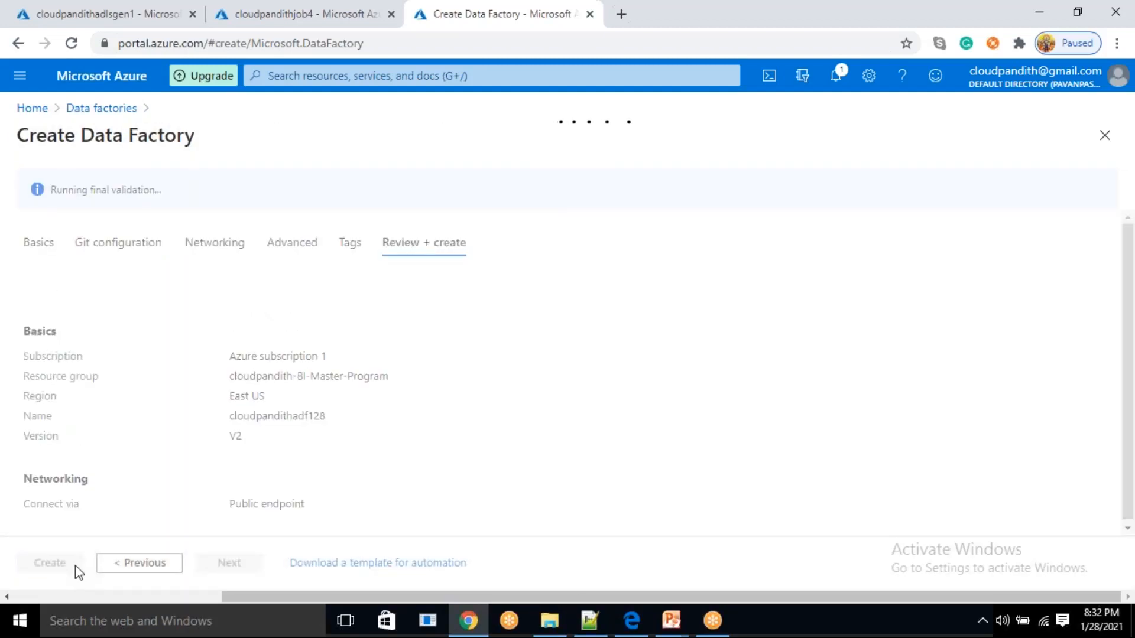
pyautogui.click(62, 566)
# Open the Azure portal in another browser tab and go to the App registrations service
pyautogui.click(621, 14)
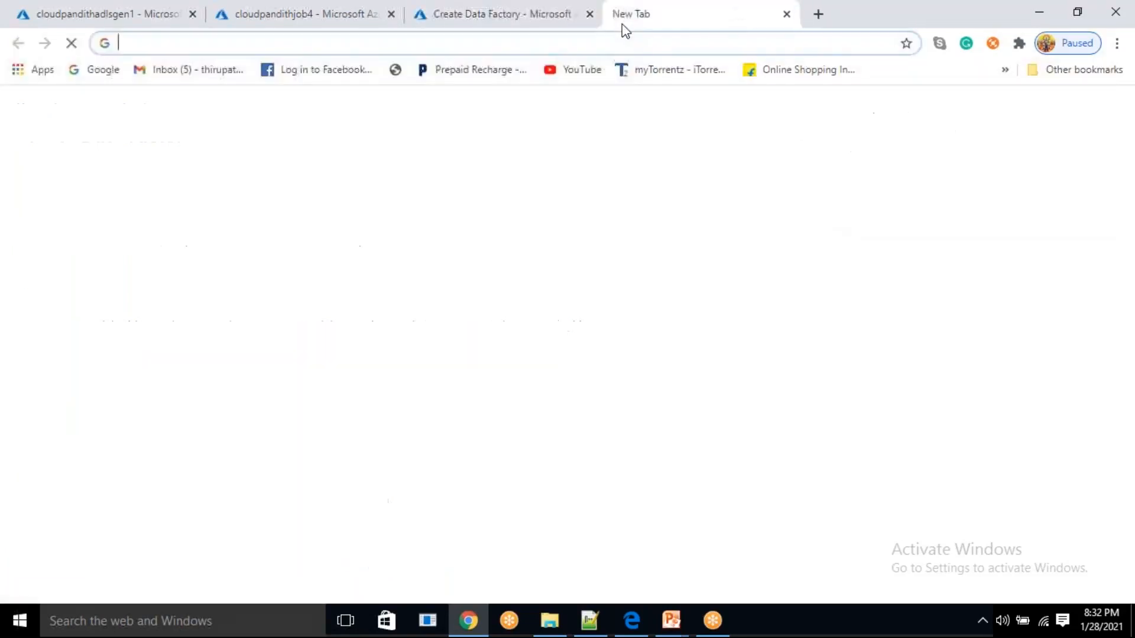
pyautogui.write('portal.azure.com')
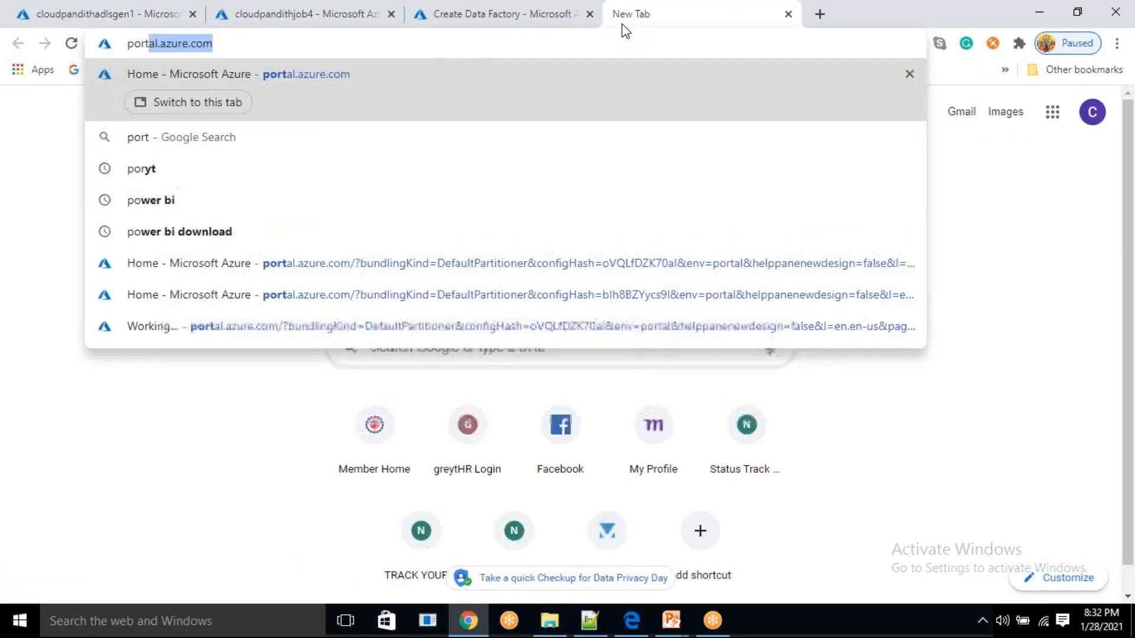
pyautogui.press('Return')
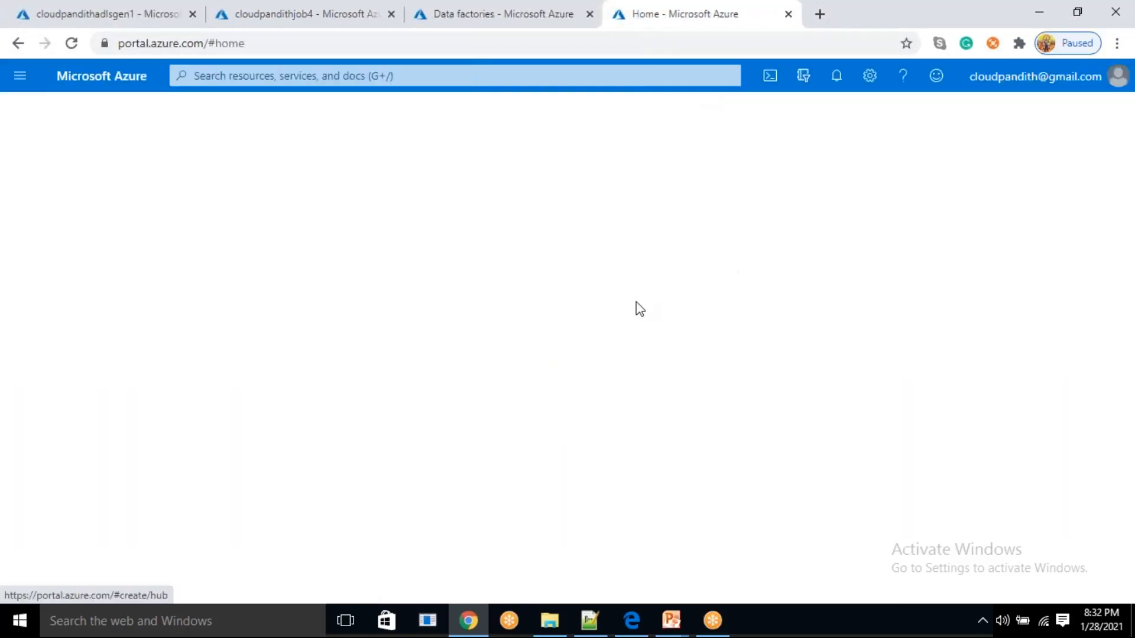
pyautogui.click(454, 83)
pyautogui.write('a')
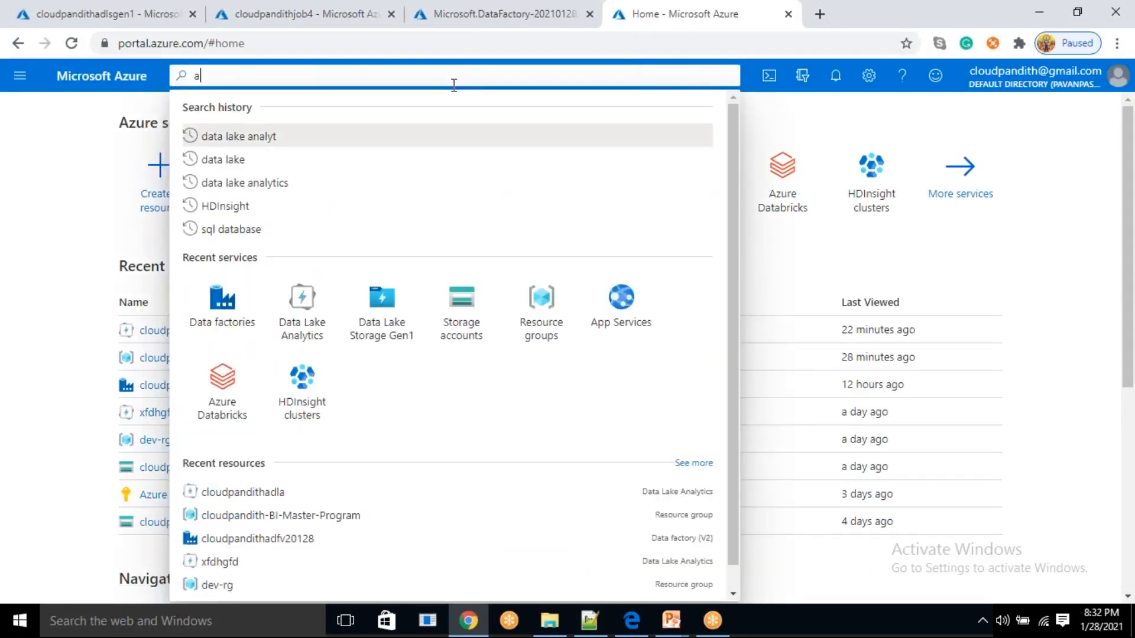
pyautogui.write('pp regis')
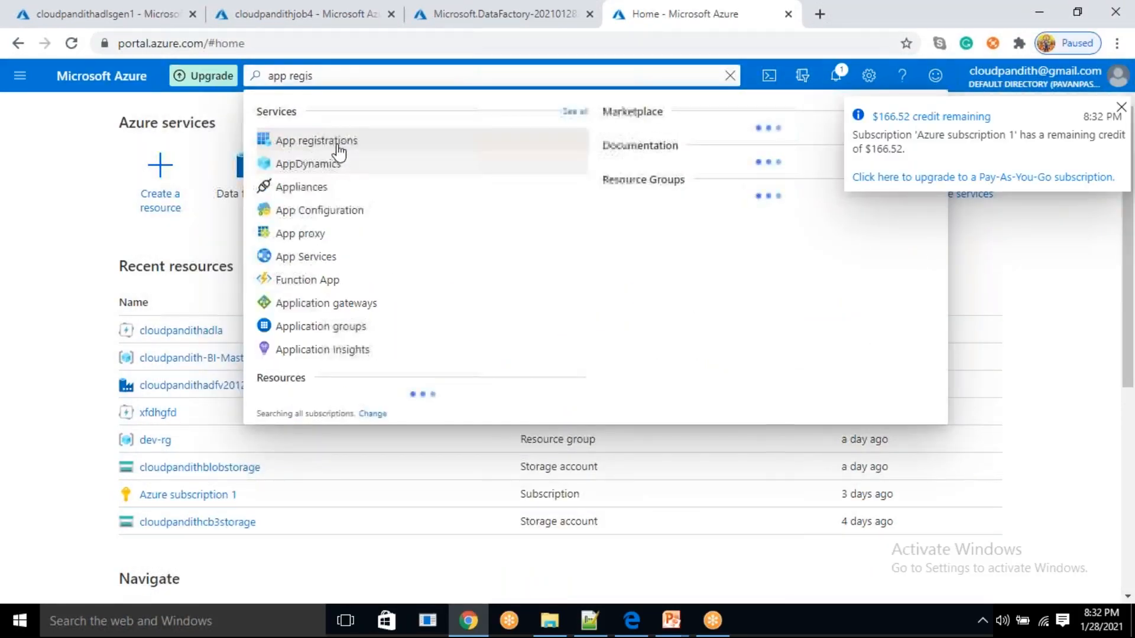
pyautogui.click(338, 148)
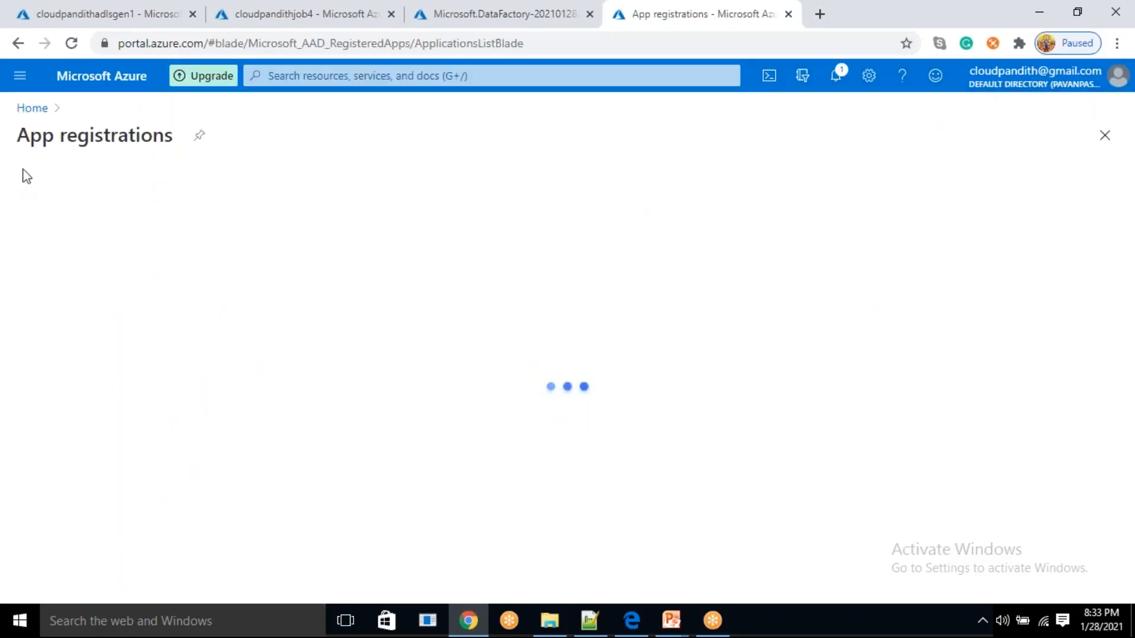
# Register a new single-tenant application named adlauser
pyautogui.click(62, 184)
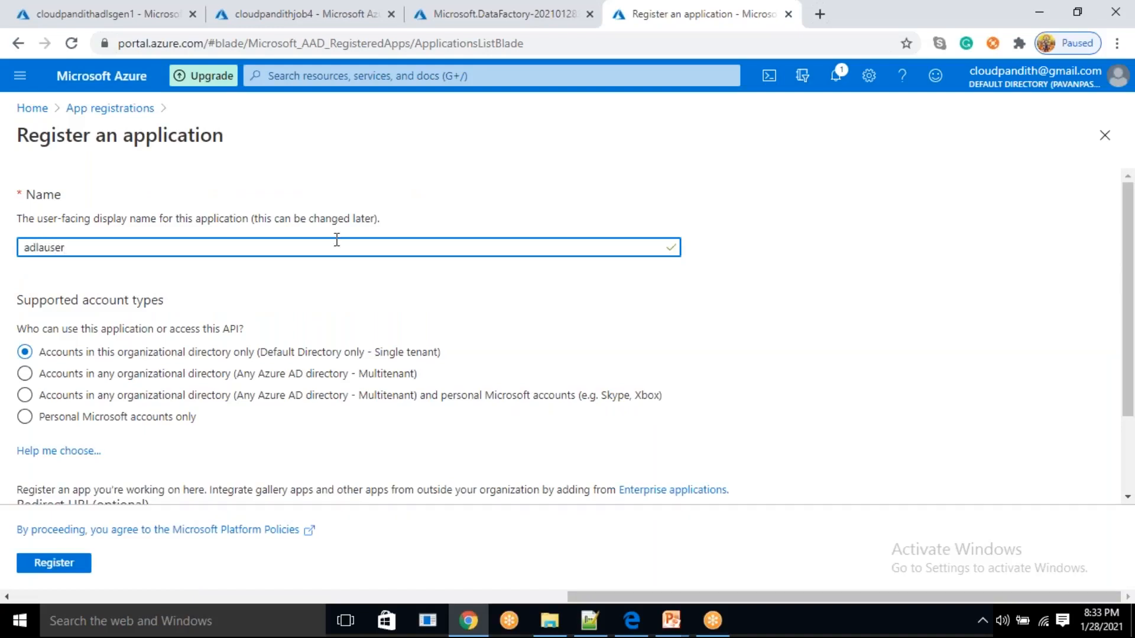
pyautogui.doubleClick(99, 252)
pyautogui.hotkey('ctrl', 'c')
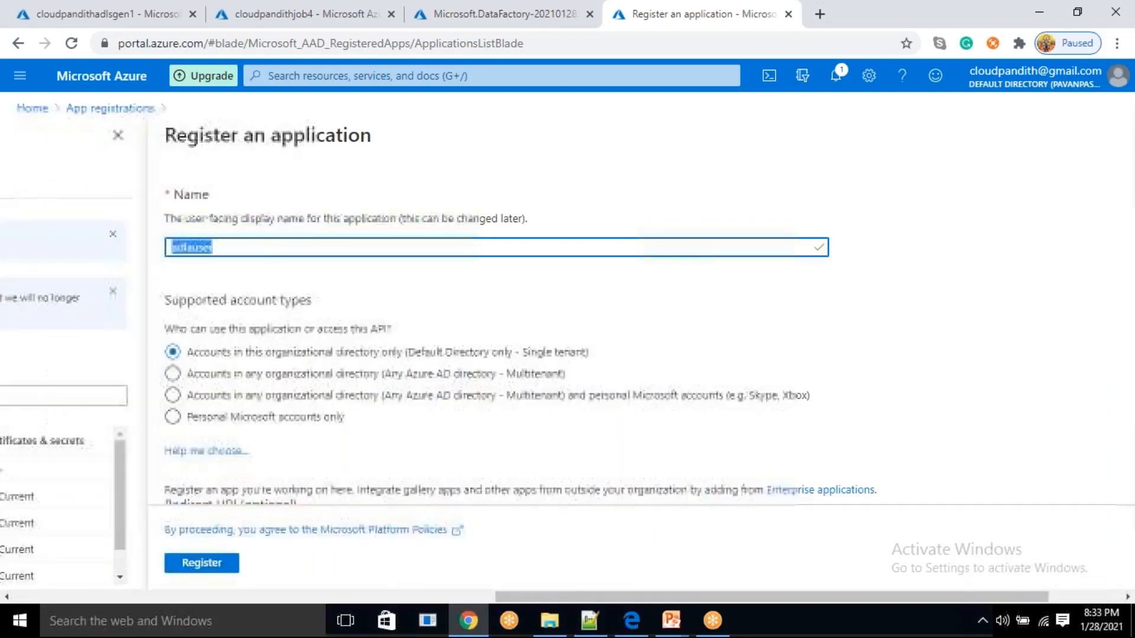
pyautogui.click(303, 565)
# Switch to Notepad++ and note the application name adlauser below the script in myusqlcode.sql
pyautogui.click(591, 623)
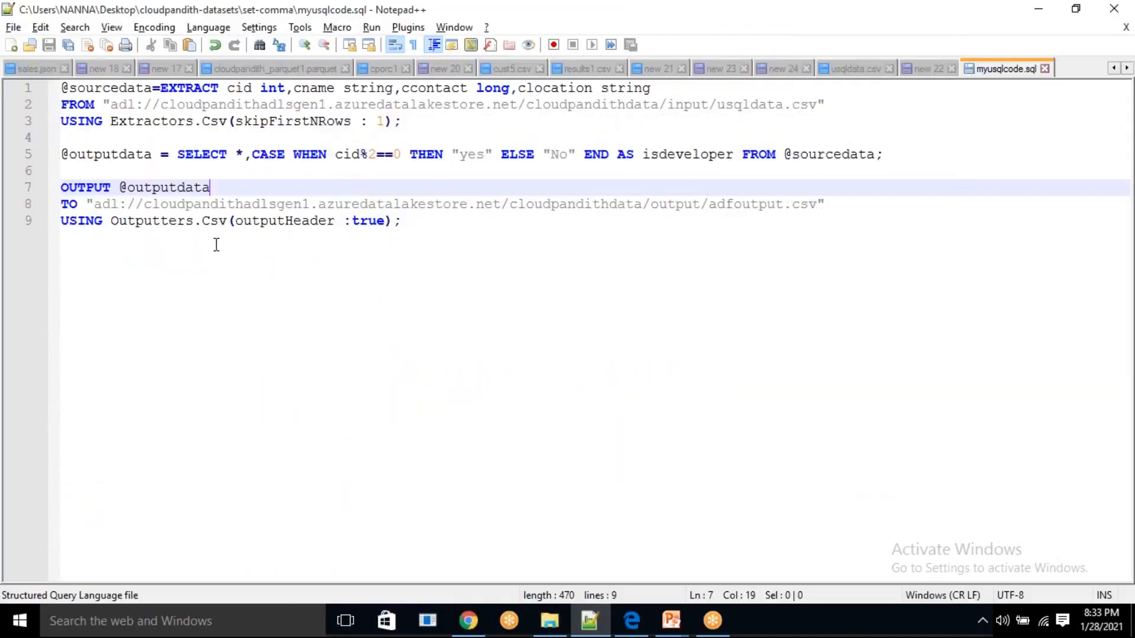
pyautogui.hotkey('ctrl', 'End')
pyautogui.press('Return')
pyautogui.press('Return')
pyautogui.press('Return')
pyautogui.press('Return')
pyautogui.press('Return')
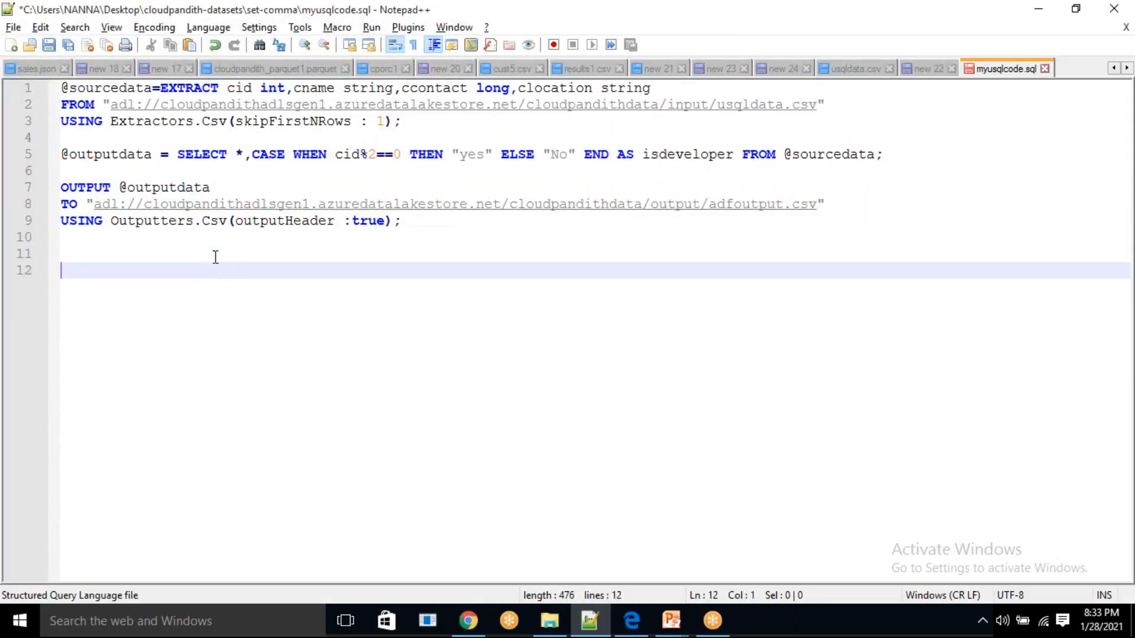
pyautogui.hotkey('ctrl', 'v')
pyautogui.press('Return')
# Copy adlauser's application (client) ID from the Azure portal and add it to the Notepad++ notes under the application name
pyautogui.hotkey('alt', 'Tab')
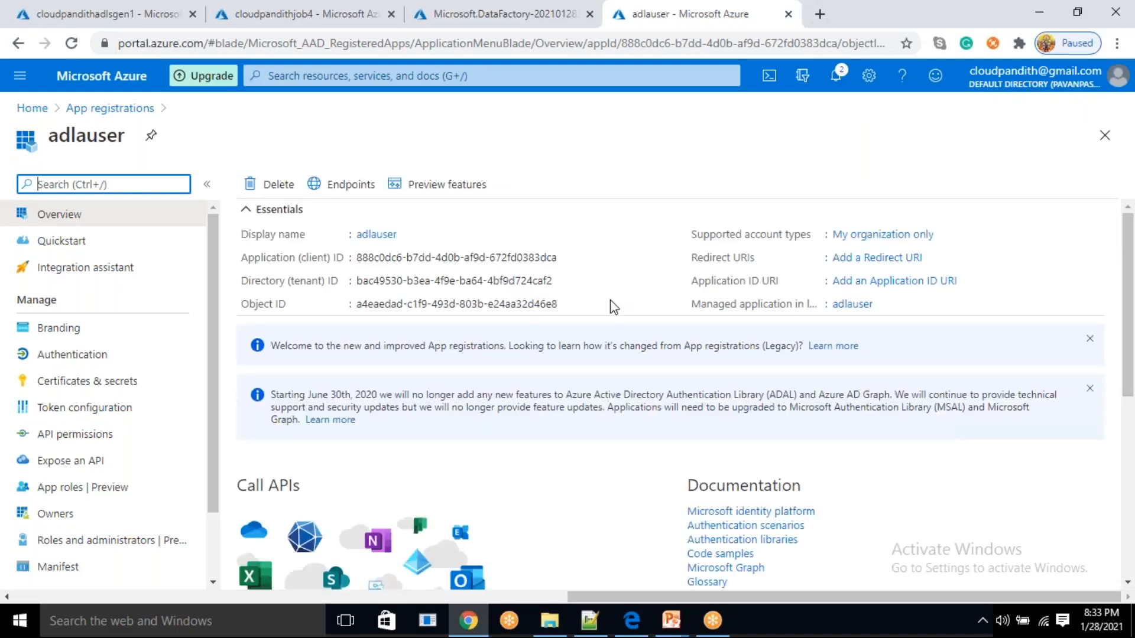
pyautogui.click(568, 257)
pyautogui.hotkey('alt', 'Tab')
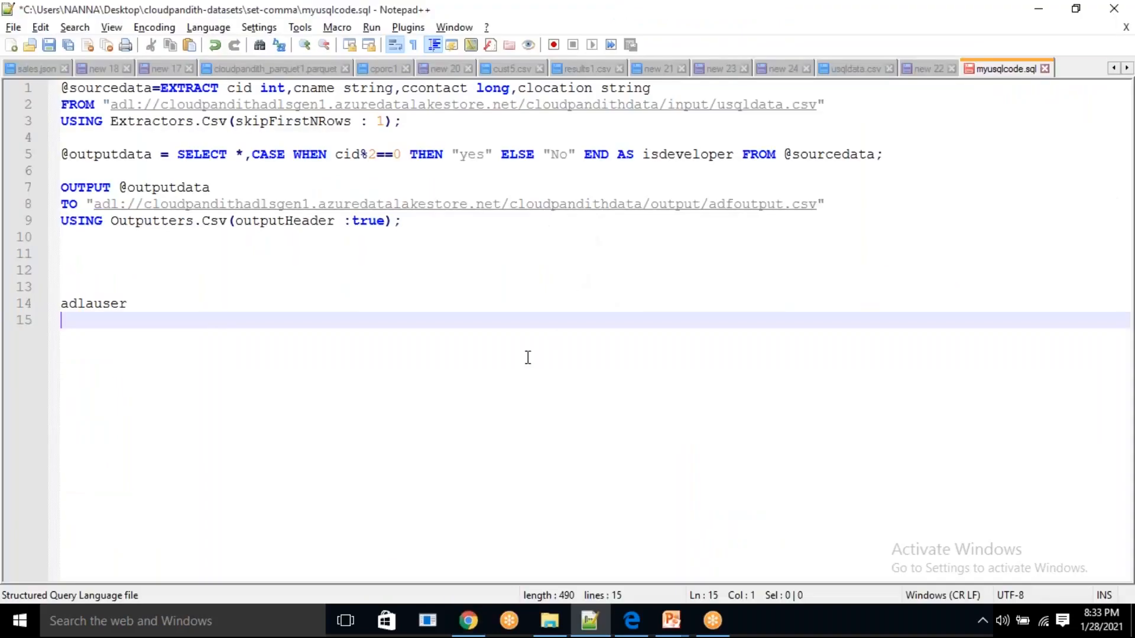
pyautogui.hotkey('ctrl', 'v')
pyautogui.press('Return')
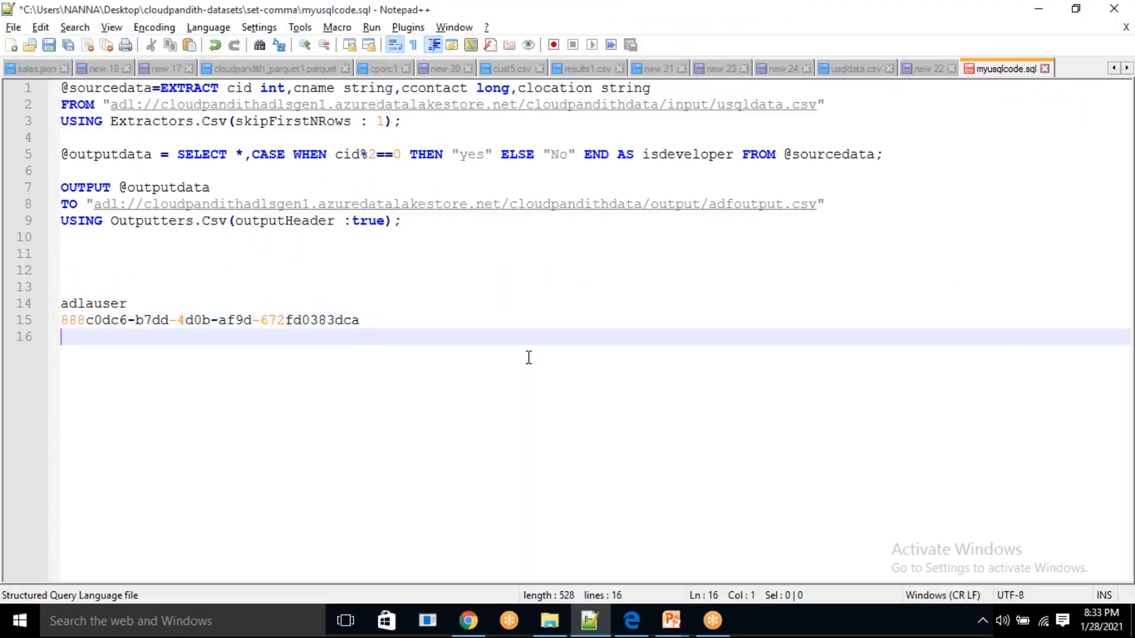
# Back in the Azure portal, add a client secret to adlauser with the description mypassword and expiry in 1 year
pyautogui.hotkey('alt', 'Tab')
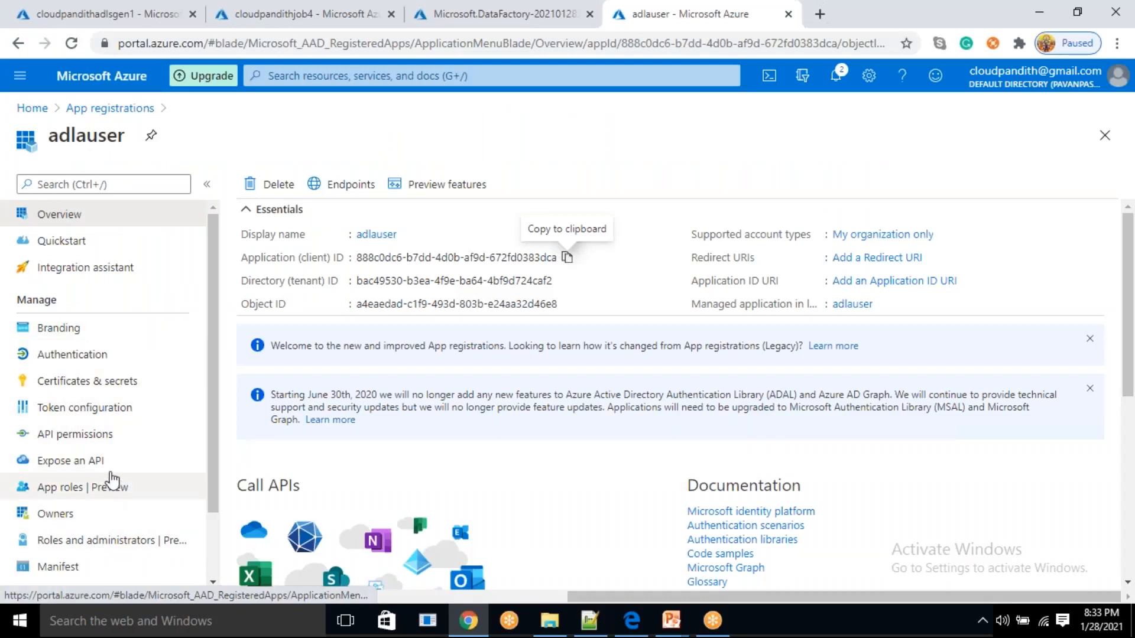
pyautogui.click(89, 382)
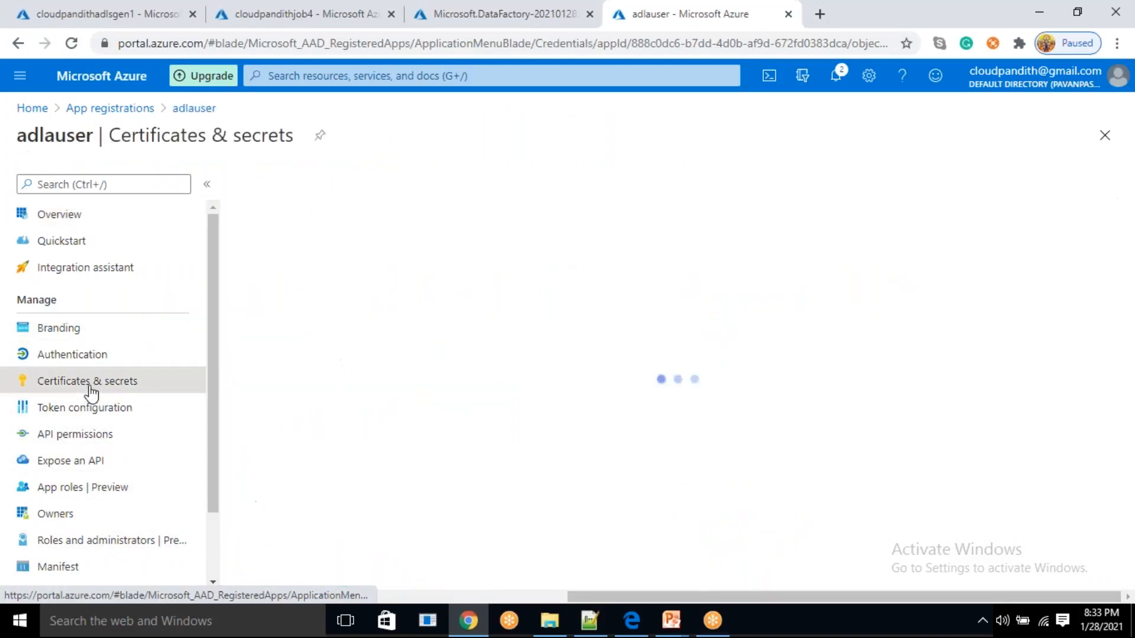
pyautogui.scroll(-1, 247, 483)
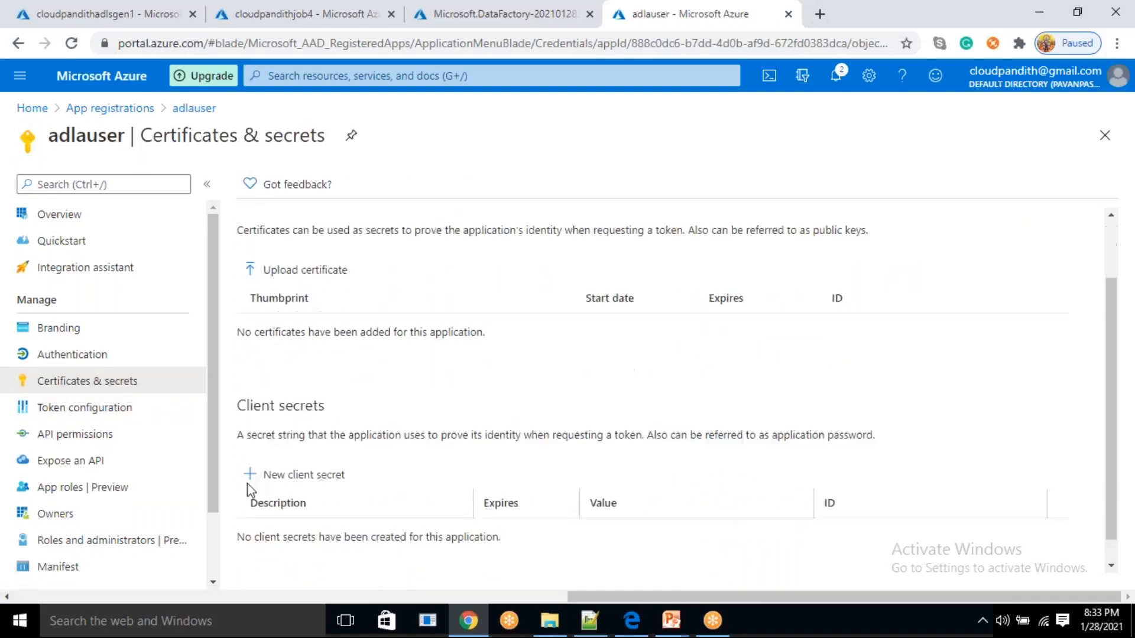
pyautogui.click(299, 451)
pyautogui.write('dsmypassword')
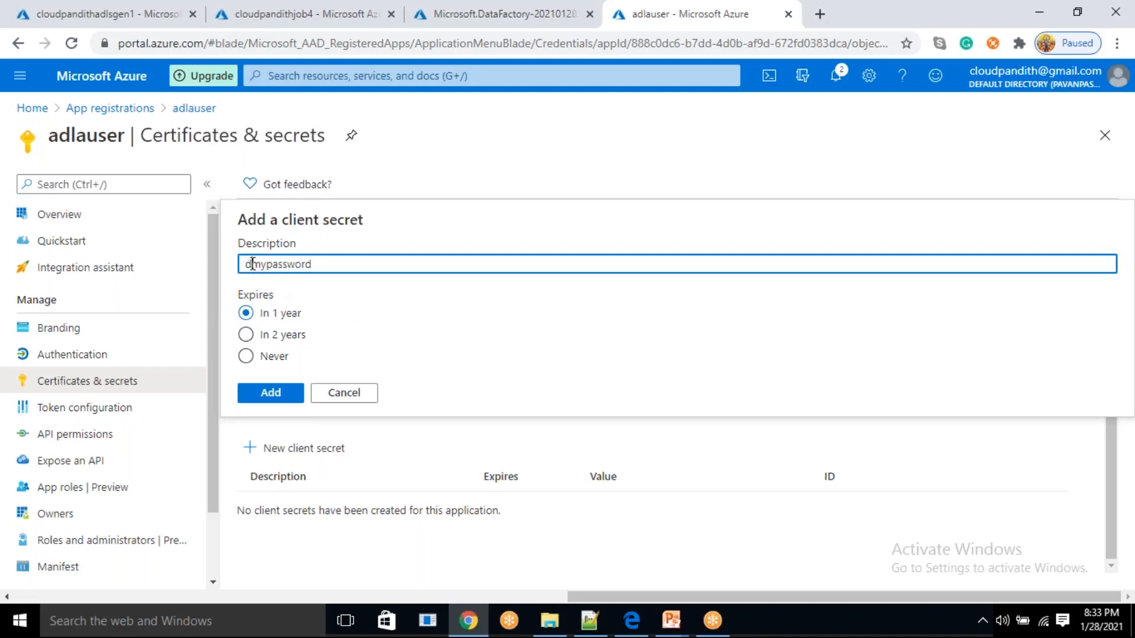
pyautogui.click(285, 396)
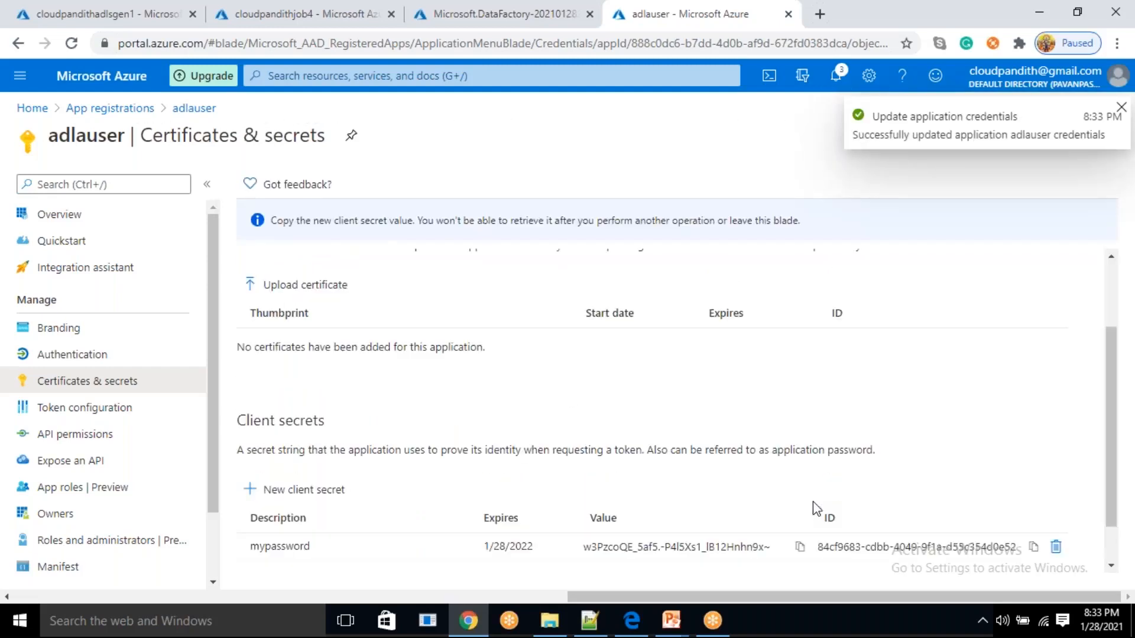
# Copy the new client secret's value and paste it below the client ID in the Notepad++ notes
pyautogui.click(800, 547)
pyautogui.hotkey('alt', 'Tab')
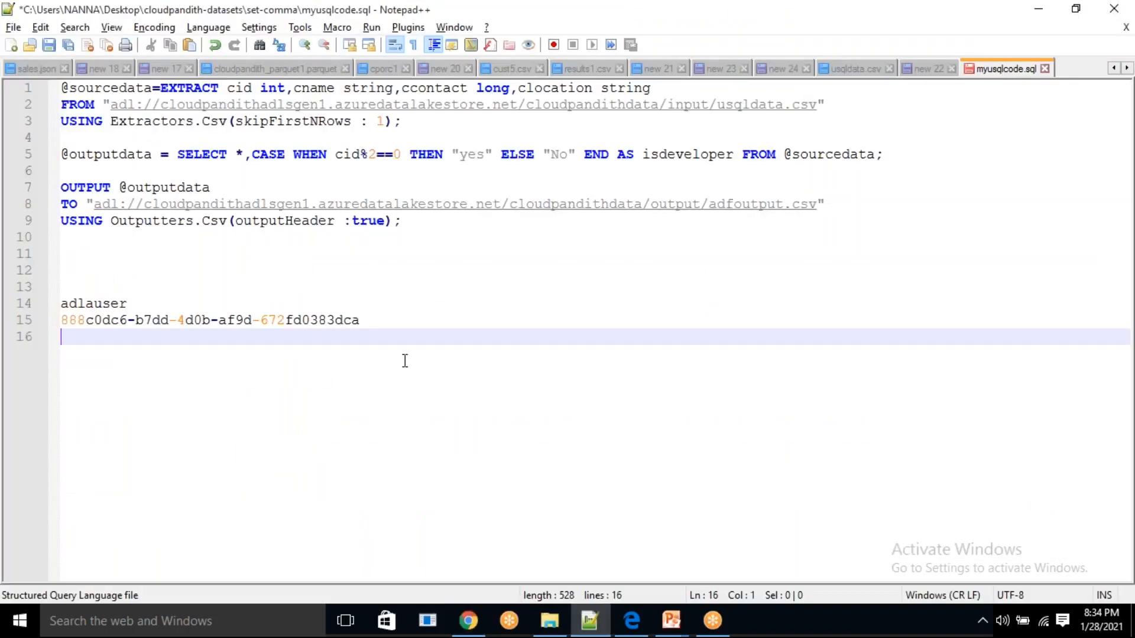
pyautogui.hotkey('ctrl', 'v')
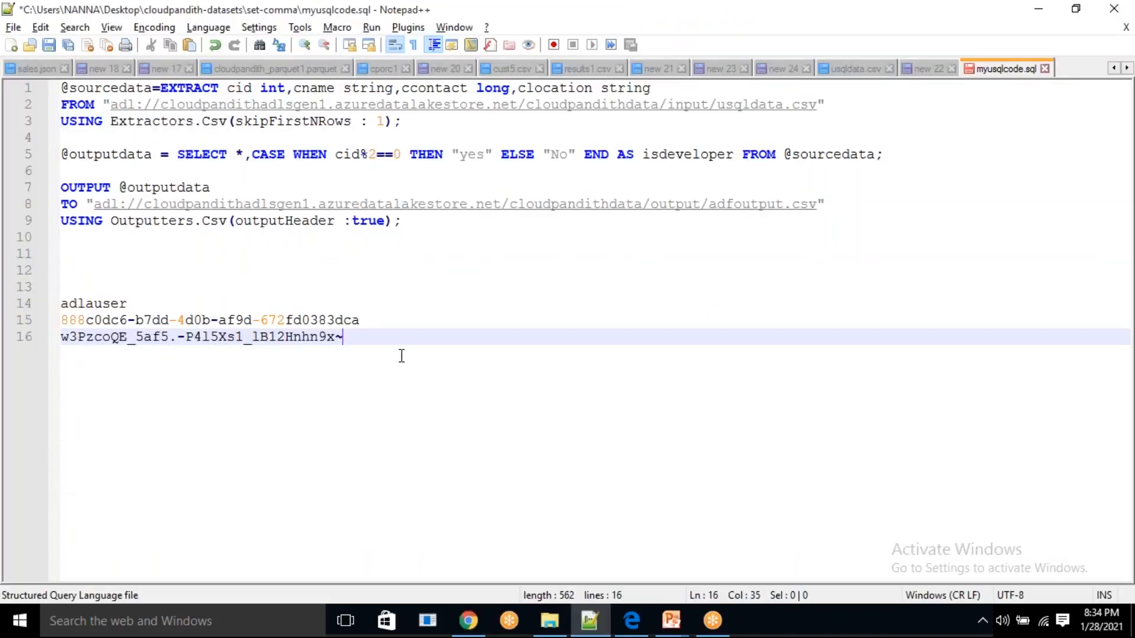
# Copy the application name adlauser from the notes below the script
pyautogui.click(375, 316)
pyautogui.click(368, 334)
pyautogui.click(368, 322)
pyautogui.click(358, 339)
pyautogui.doubleClick(96, 304)
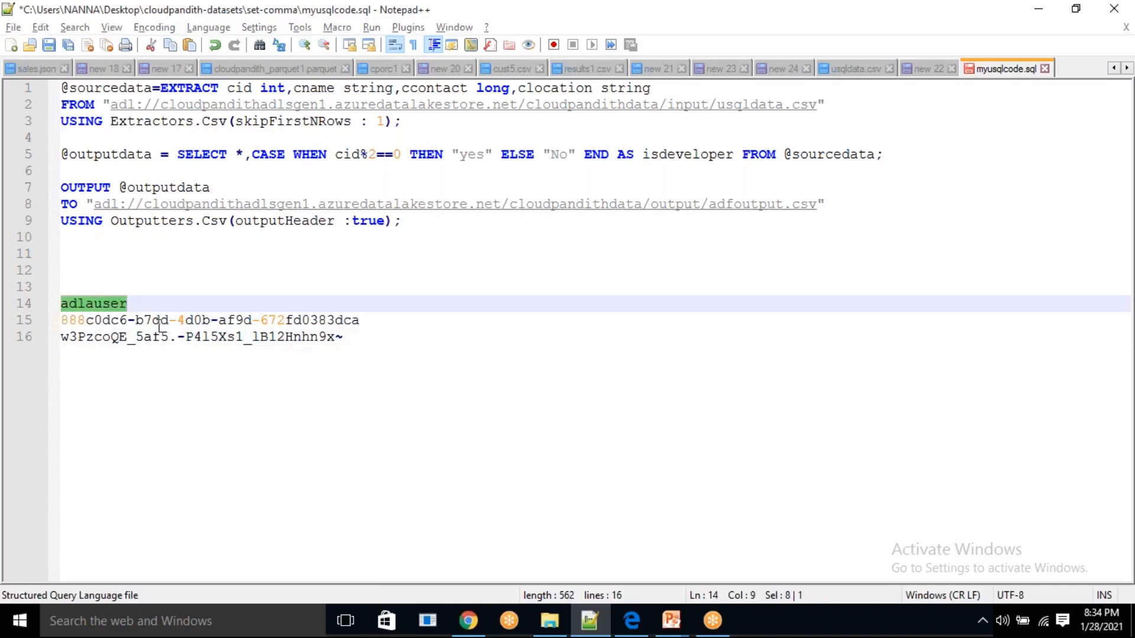
# Return to the Azure portal and go back to the cloudpandithadla Data Lake Analytics account, discarding the unsaved job edits
pyautogui.hotkey('alt', 'Tab')
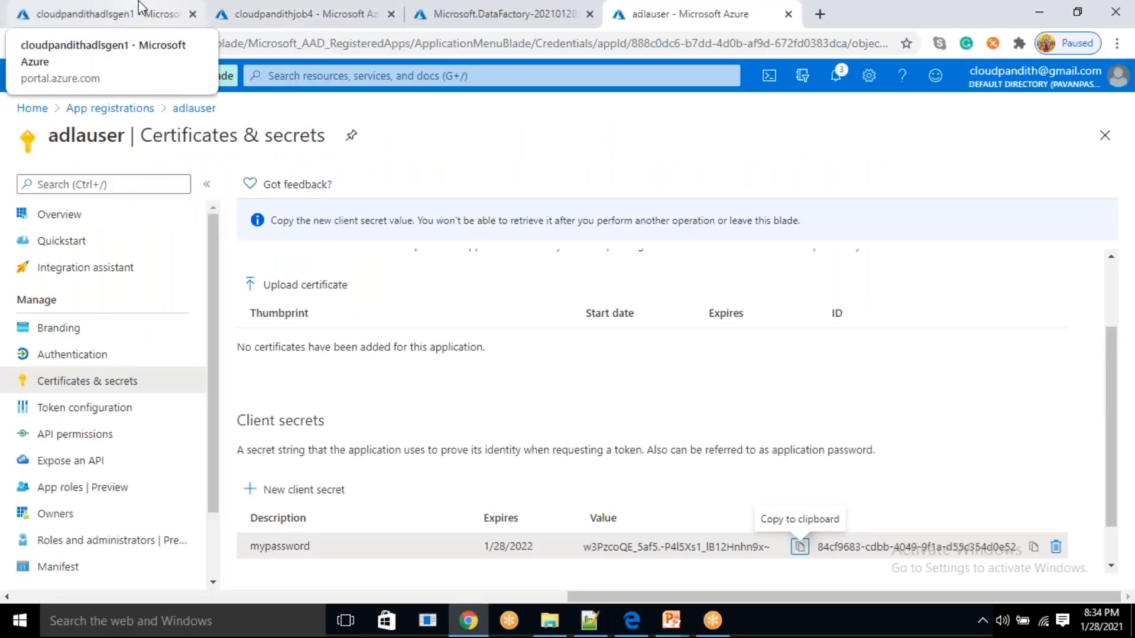
pyautogui.click(313, 13)
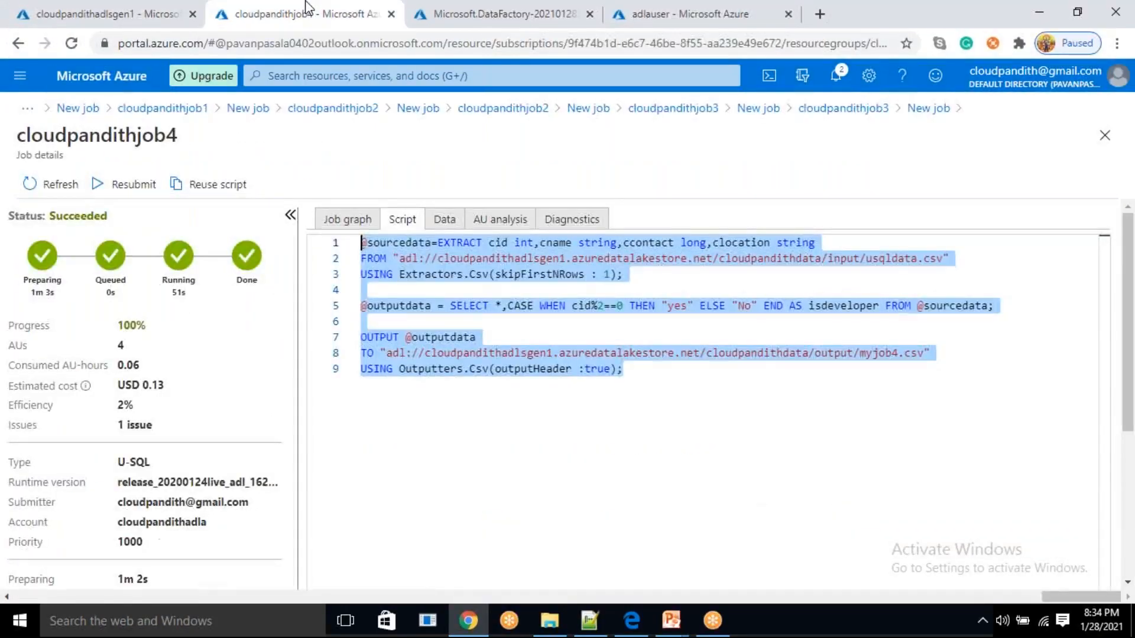
pyautogui.click(78, 109)
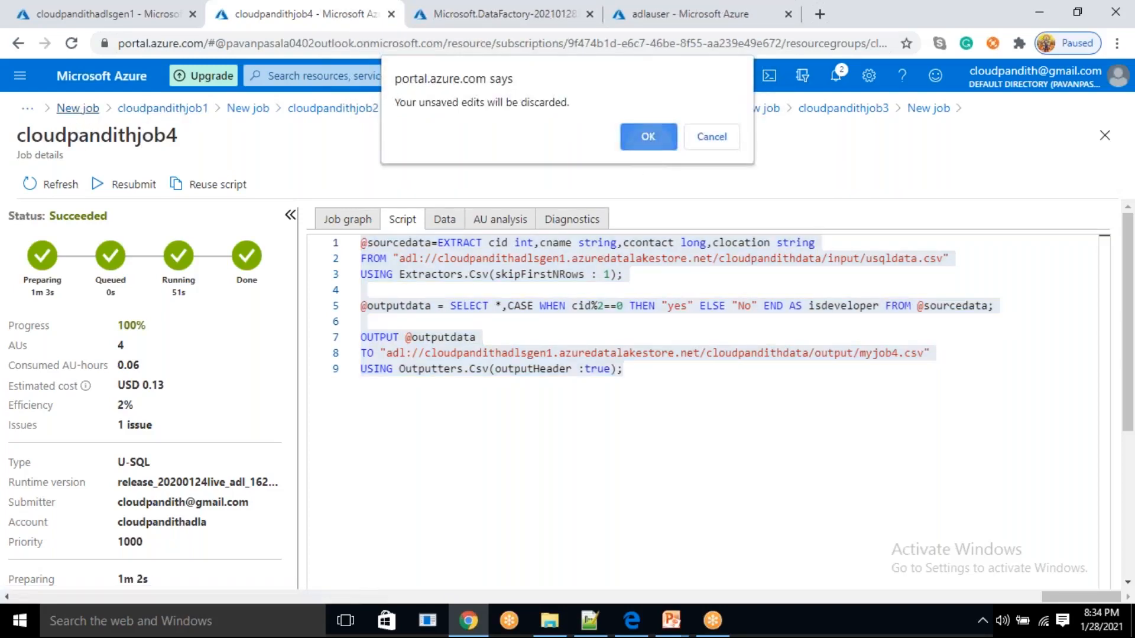
pyautogui.click(649, 145)
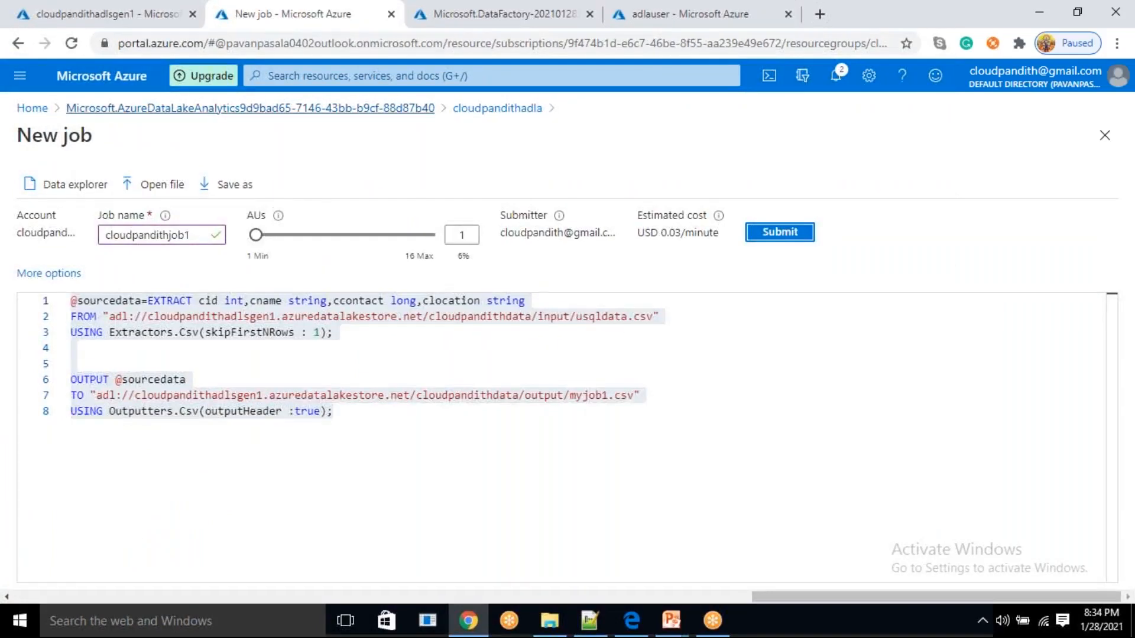
pyautogui.click(502, 112)
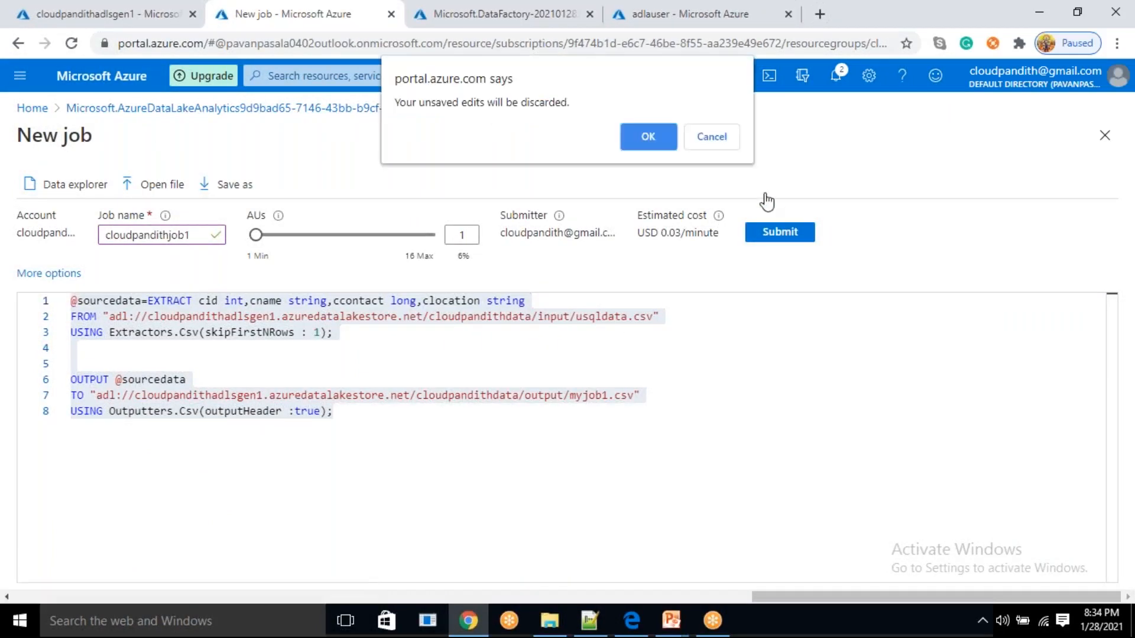
pyautogui.click(647, 138)
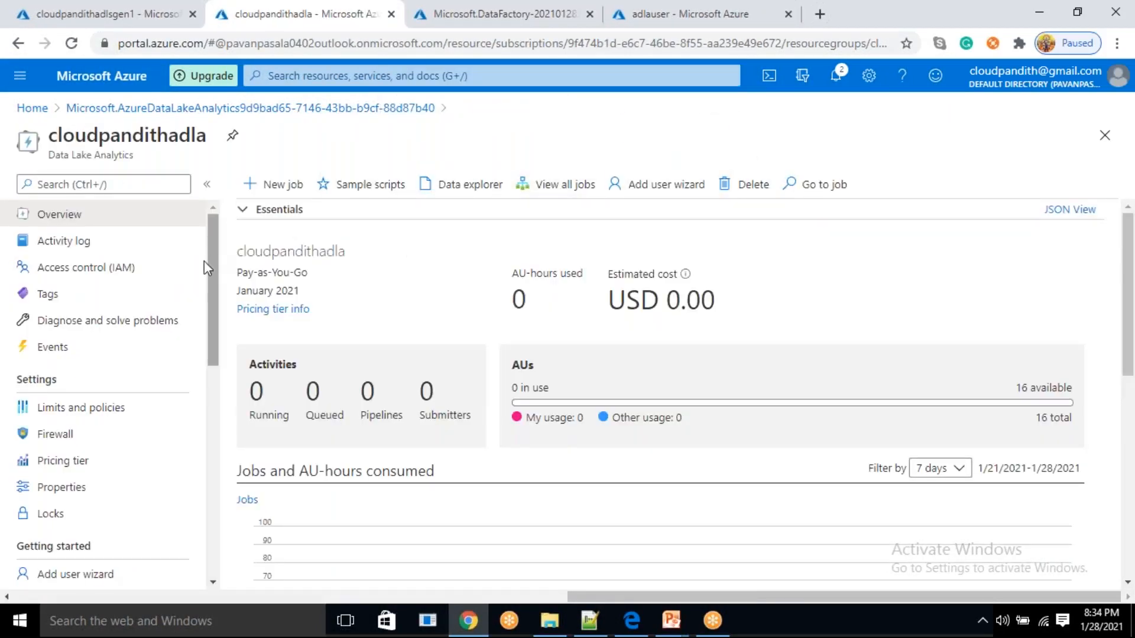
# Assign the Data Lake Analytics Developer role to adlauser in the access control of cloudpandithadla
pyautogui.click(152, 272)
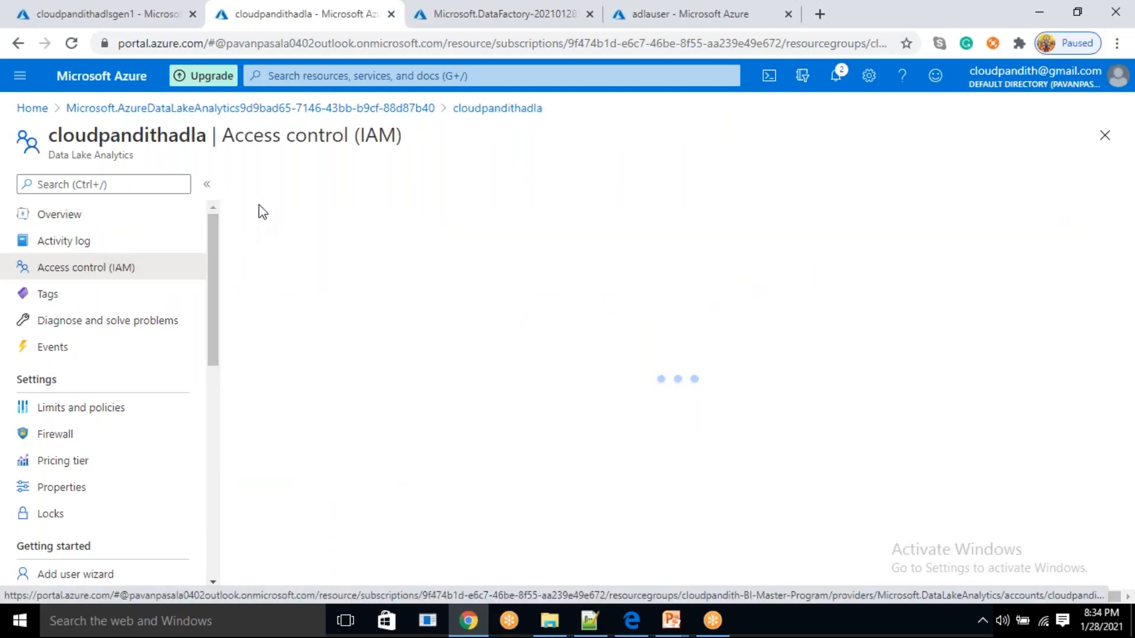
pyautogui.click(248, 188)
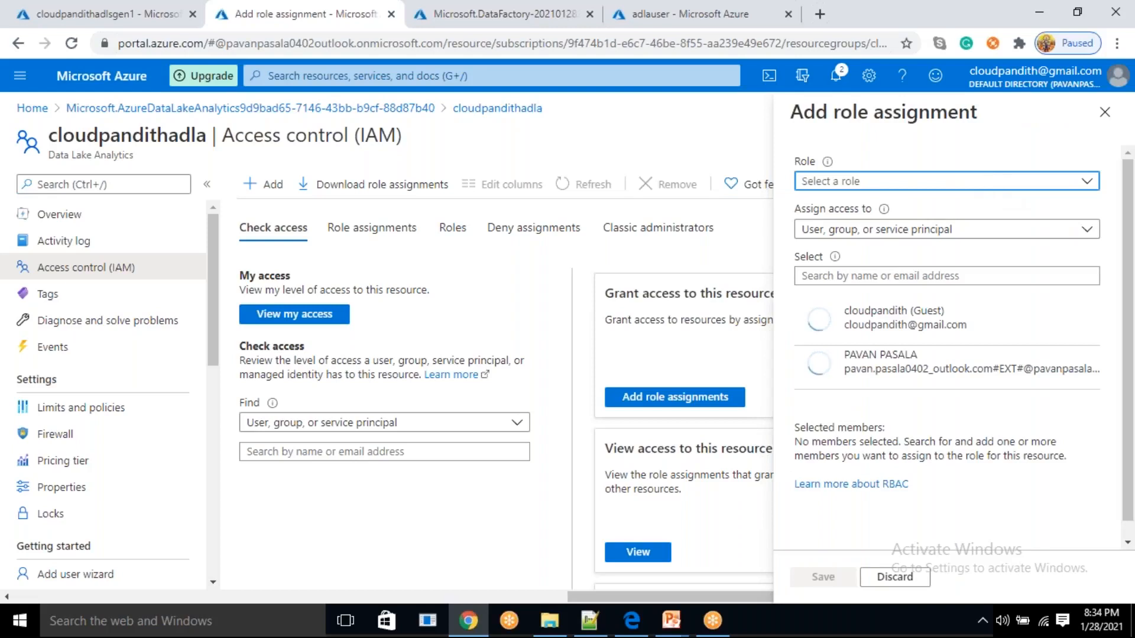
pyautogui.click(984, 184)
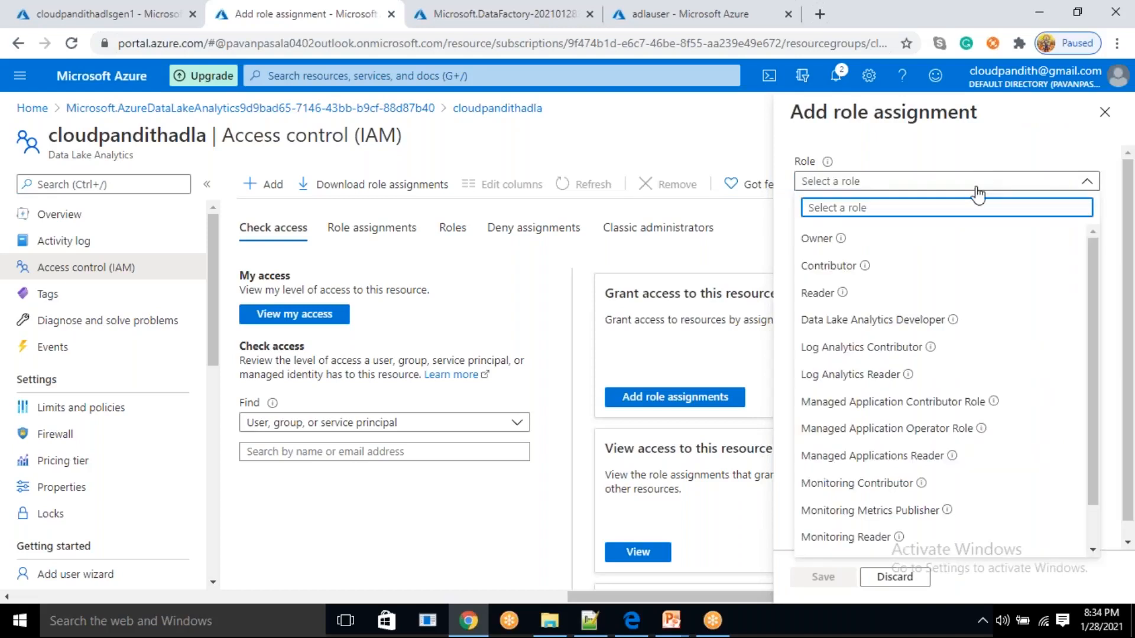
pyautogui.click(893, 324)
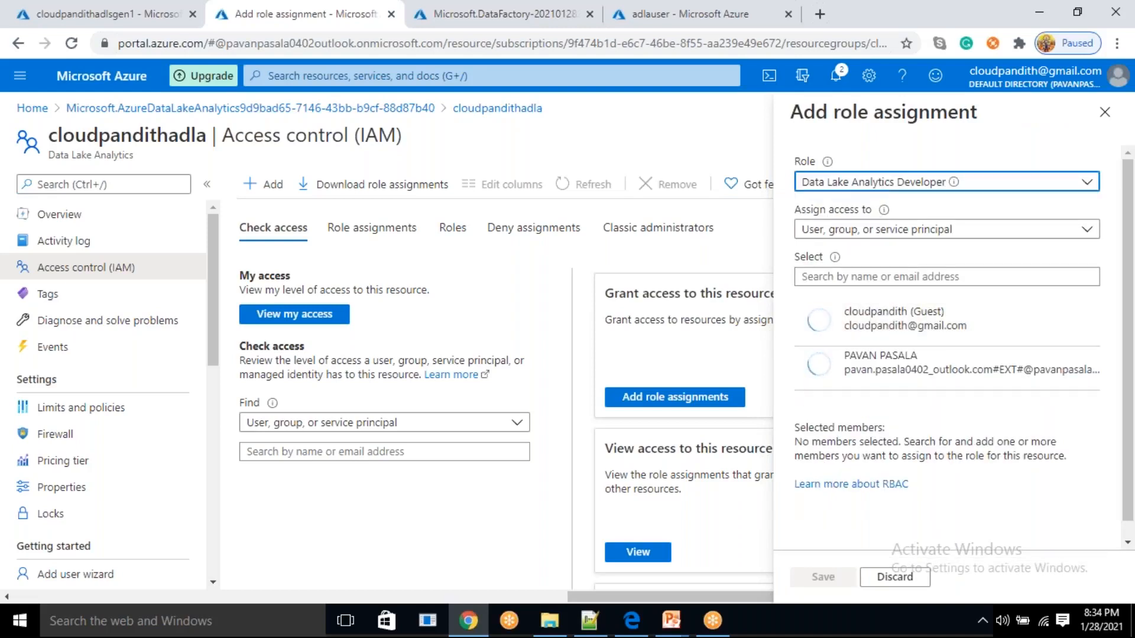
pyautogui.click(830, 278)
pyautogui.write('adlauser')
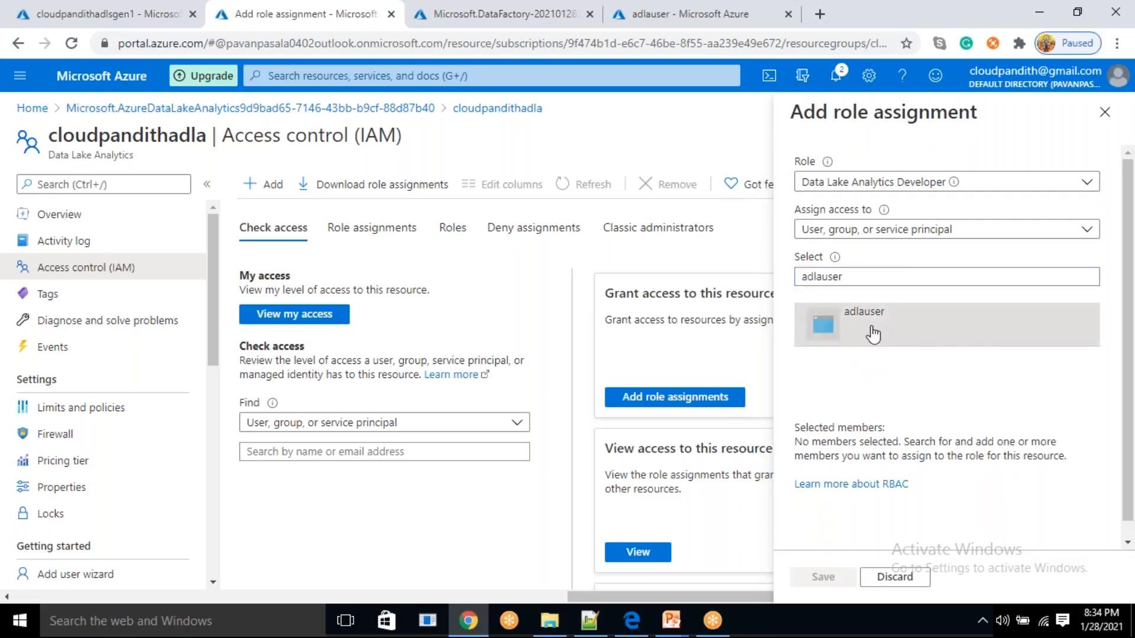
pyautogui.click(863, 325)
pyautogui.click(825, 581)
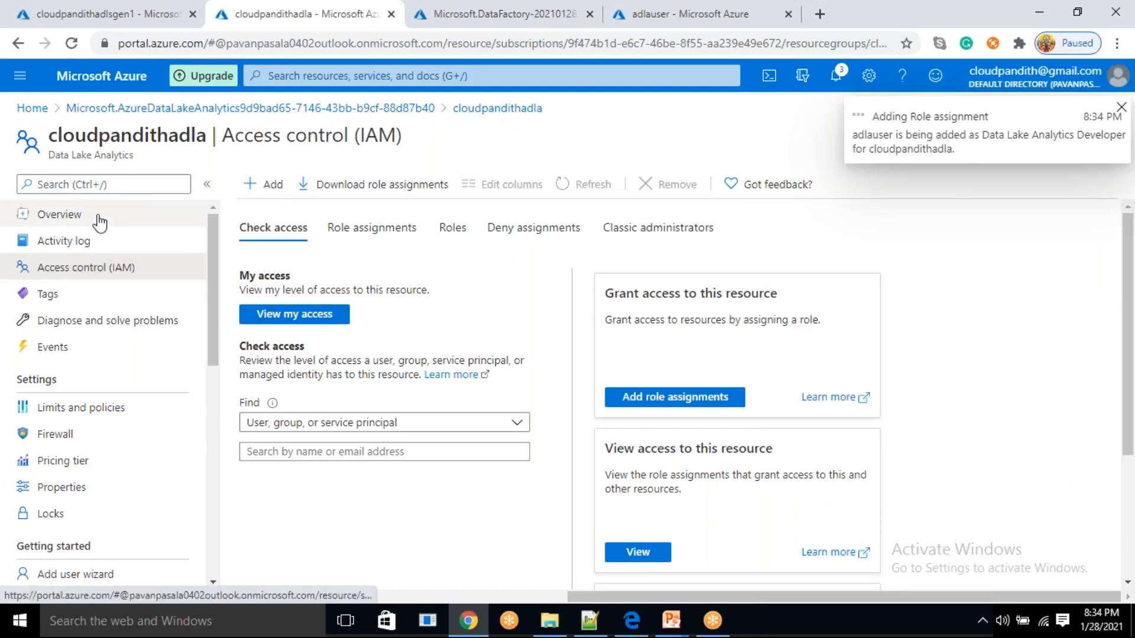
# Start the Add user wizard for cloudpandithadla and select adlauser as the user
pyautogui.click(94, 216)
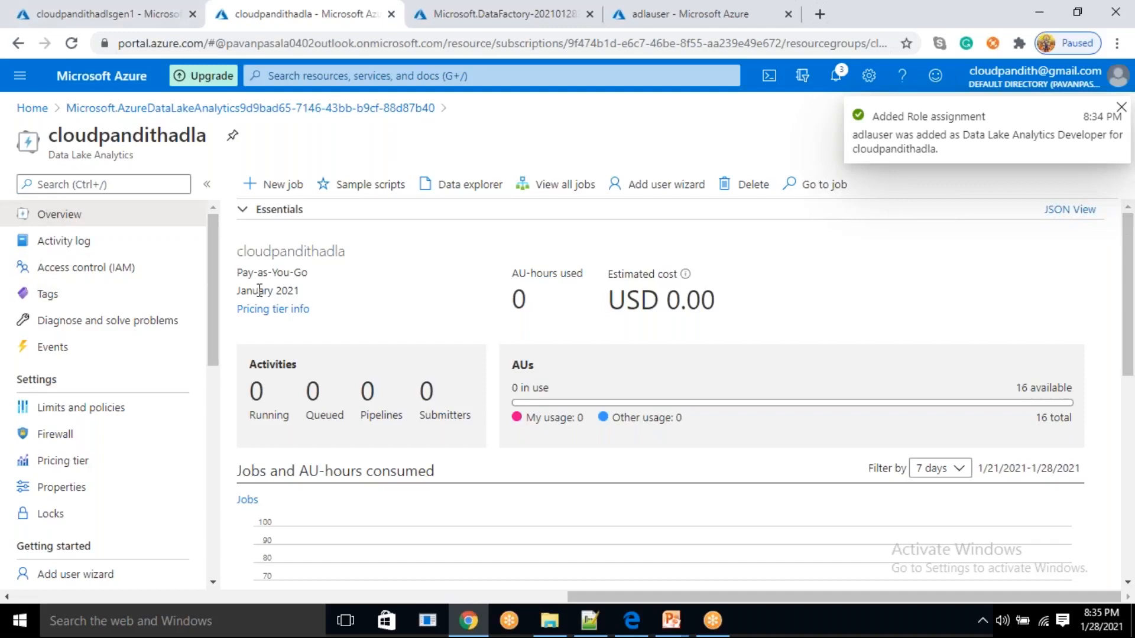
pyautogui.click(669, 189)
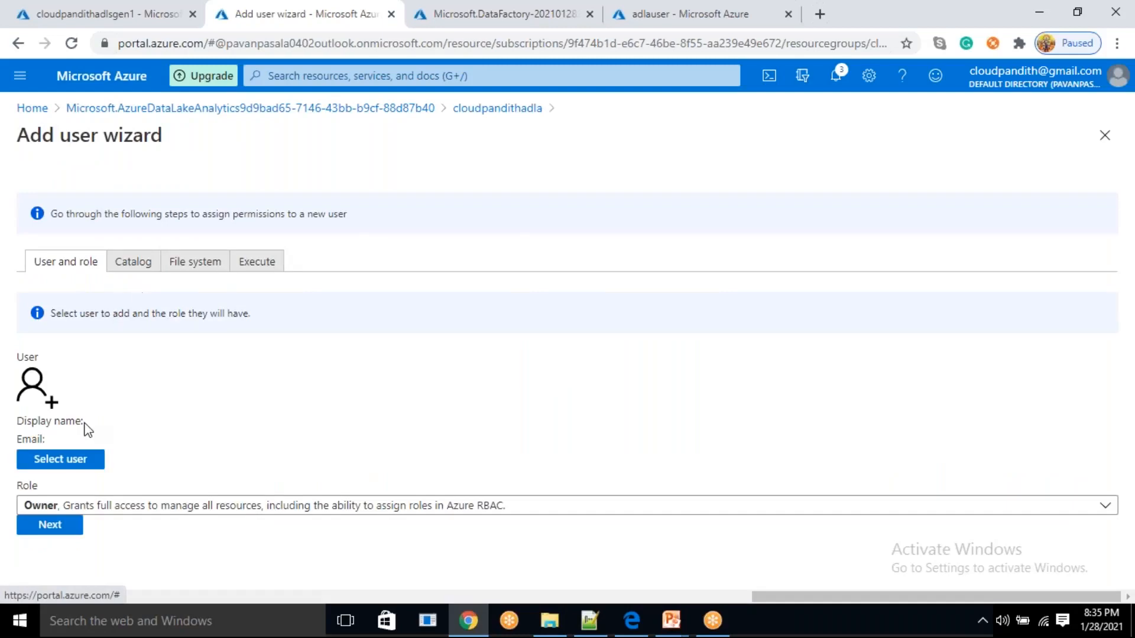
pyautogui.click(61, 459)
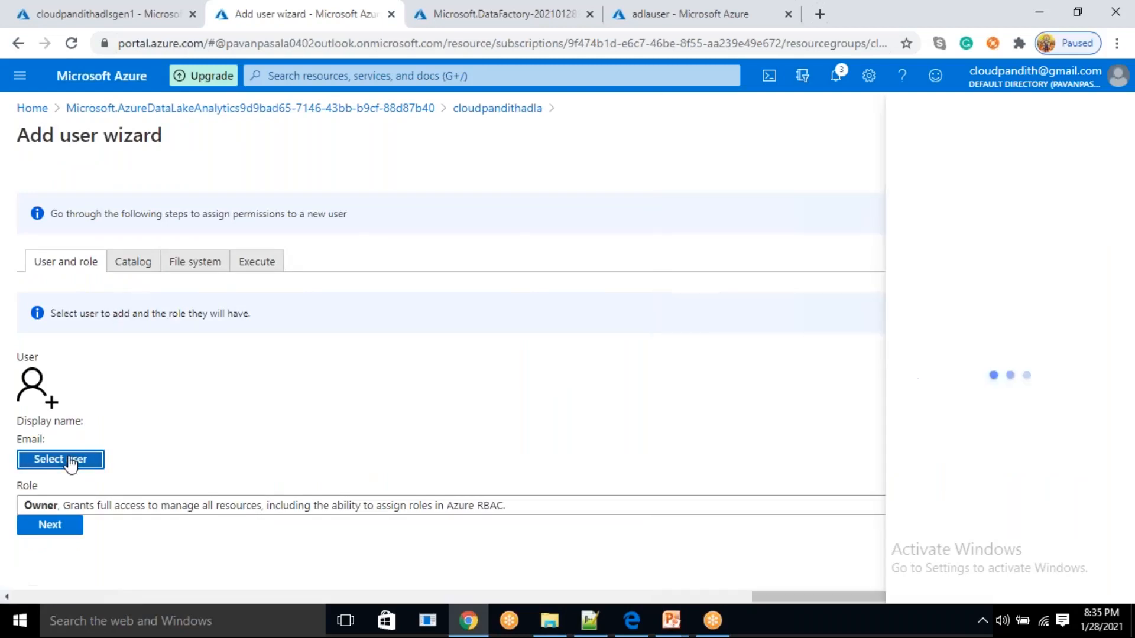
pyautogui.write('adlauser')
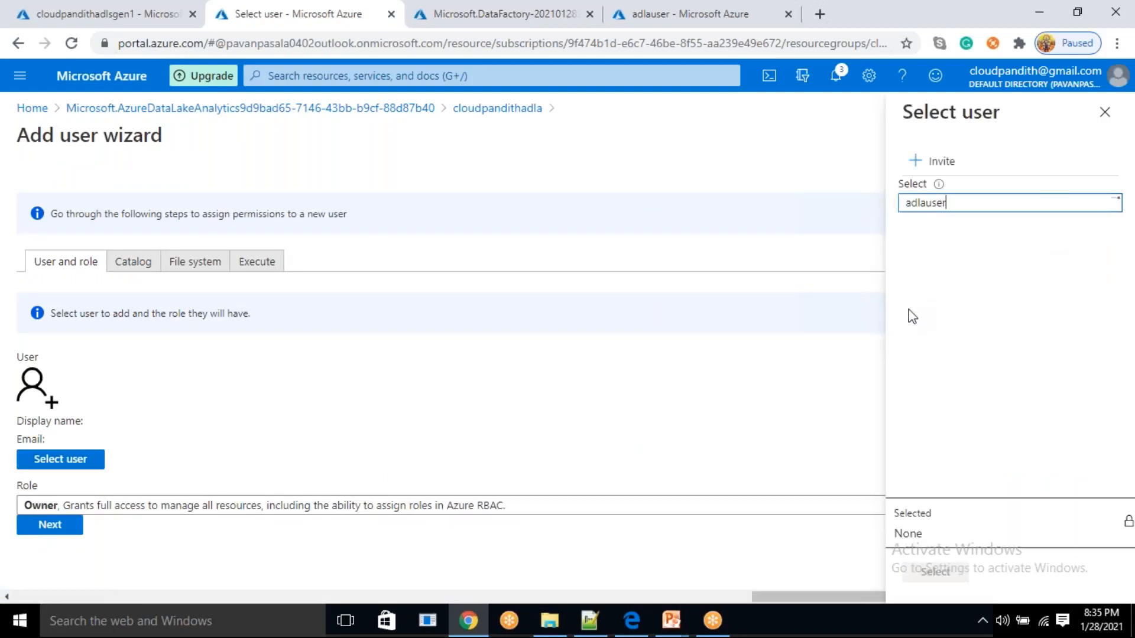
pyautogui.click(953, 268)
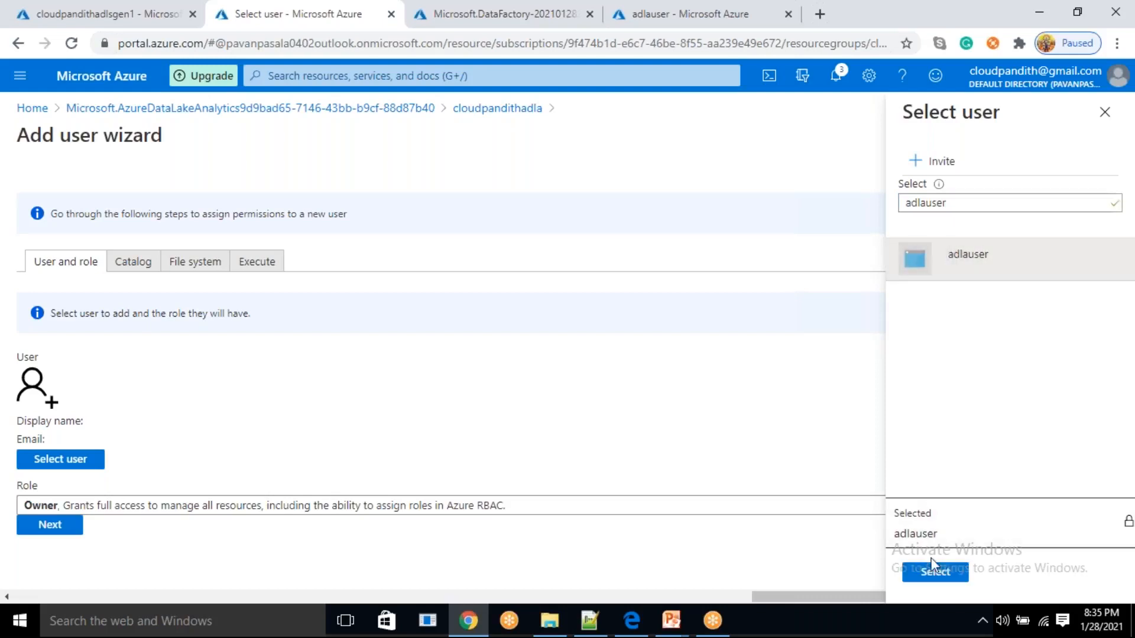
pyautogui.click(934, 571)
# Set adlauser's role in the wizard to Data Lake Analytics Developer and continue to the catalog permissions
pyautogui.click(346, 507)
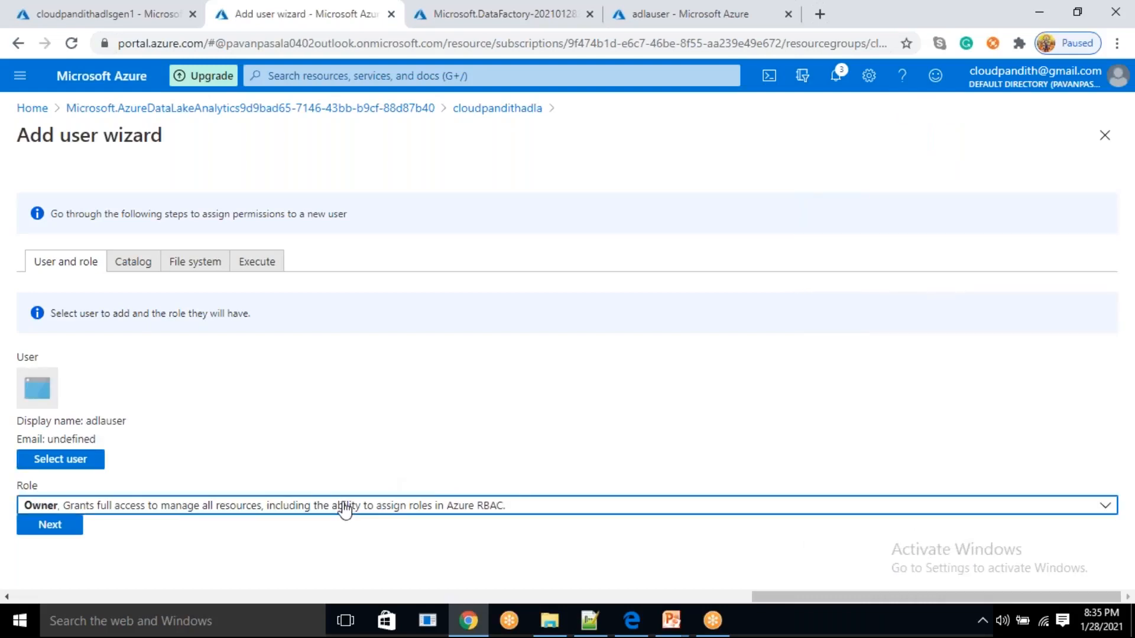
pyautogui.click(186, 484)
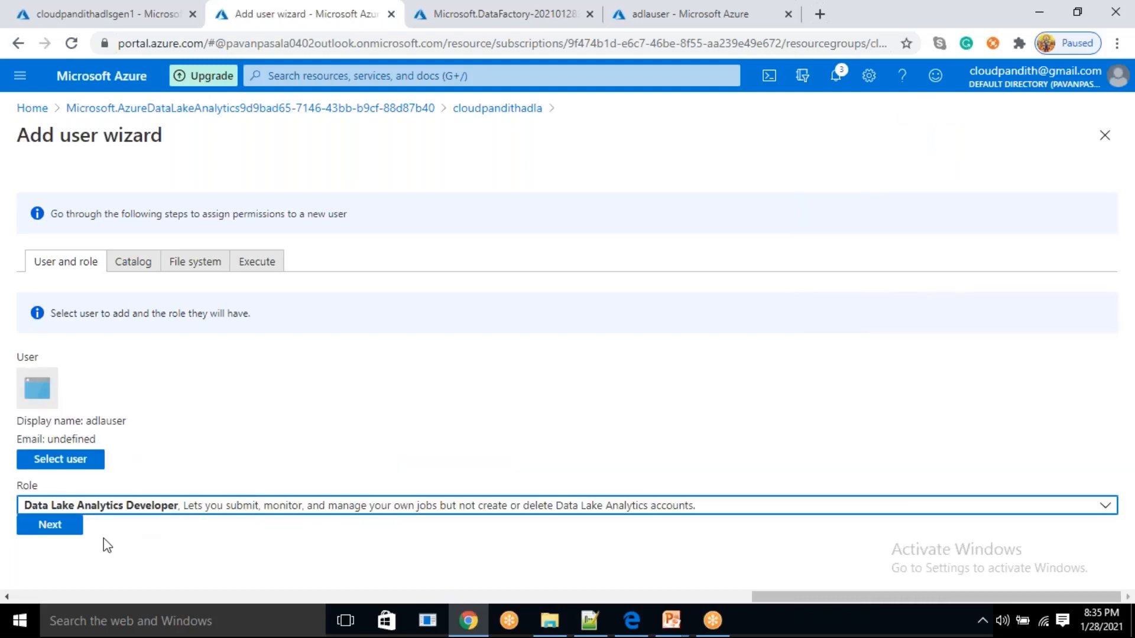
pyautogui.click(55, 527)
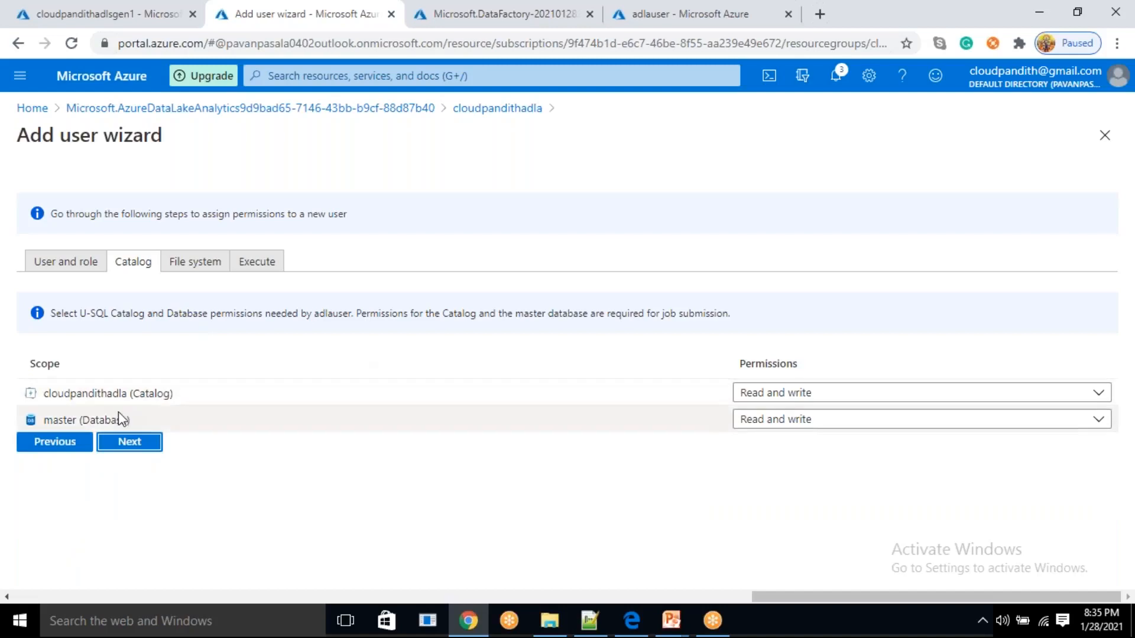
# Apply adlauser's permissions on the cloudpandithadlsgen1 root path to this folder and all children, and continue to the execution stage
pyautogui.click(121, 450)
pyautogui.moveTo(138, 402); pyautogui.dragTo(187, 407)
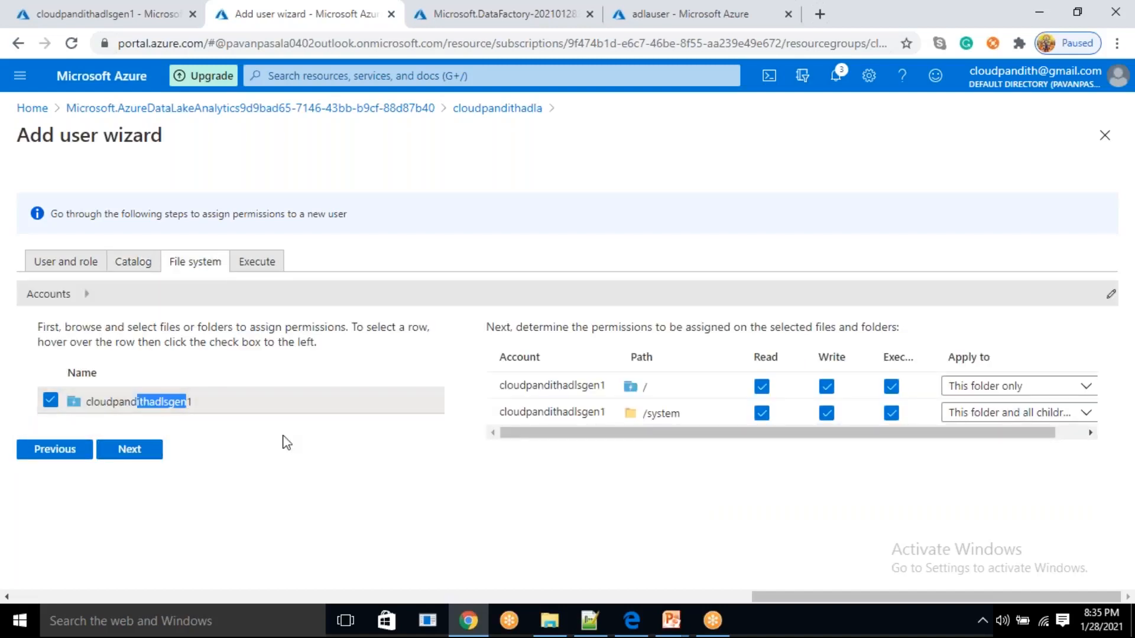
pyautogui.click(1032, 387)
pyautogui.click(1016, 411)
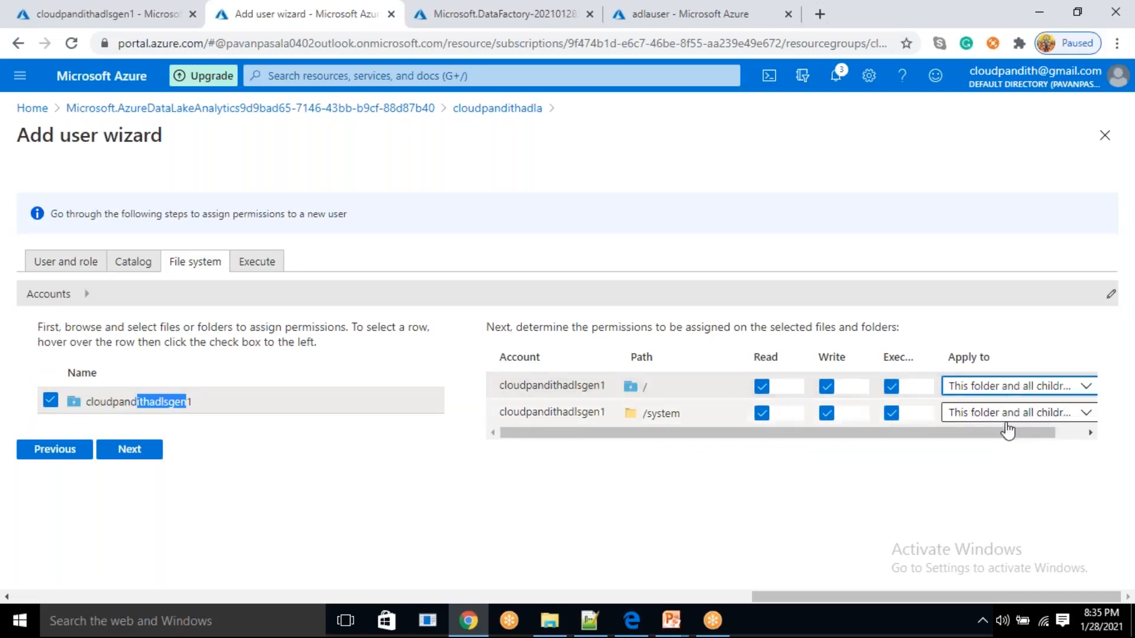
pyautogui.moveTo(991, 433); pyautogui.dragTo(1066, 442)
pyautogui.click(1014, 390)
pyautogui.click(1003, 409)
pyautogui.click(1003, 413)
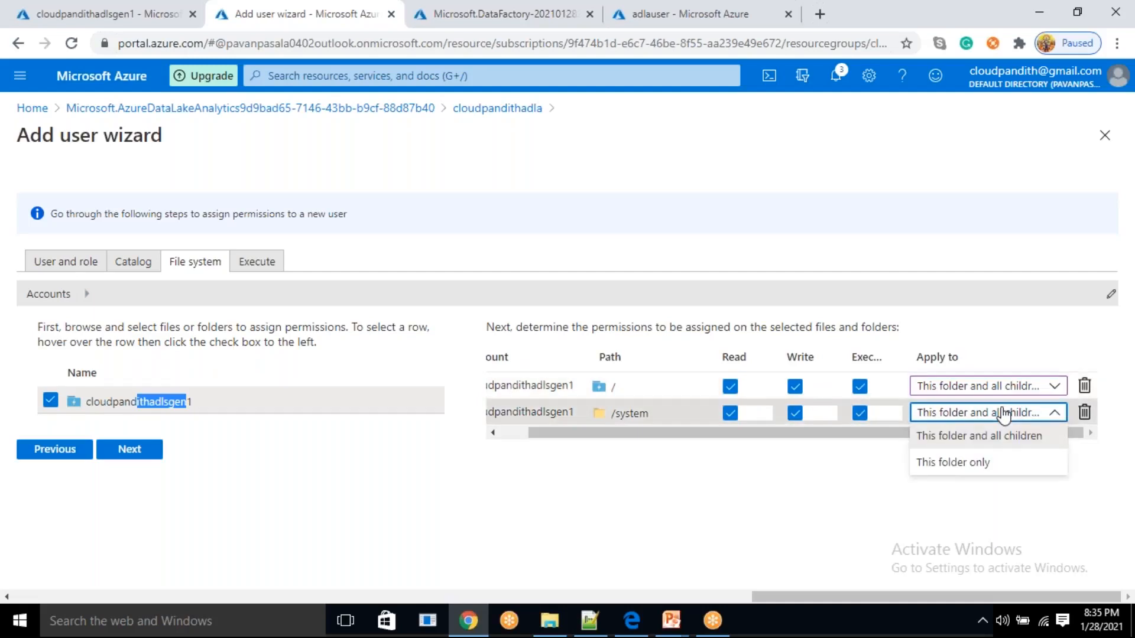
pyautogui.click(1003, 414)
pyautogui.click(127, 457)
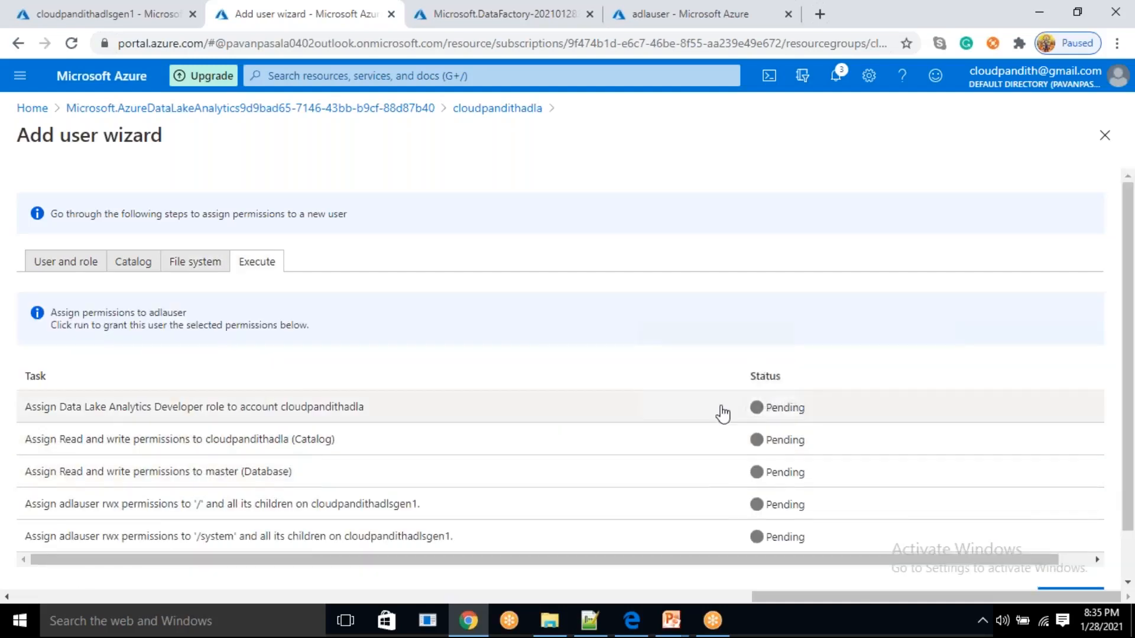
# Run the wizard's permission assignment tasks for adlauser and follow their progress
pyautogui.scroll(-1, 828, 426)
pyautogui.click(1085, 543)
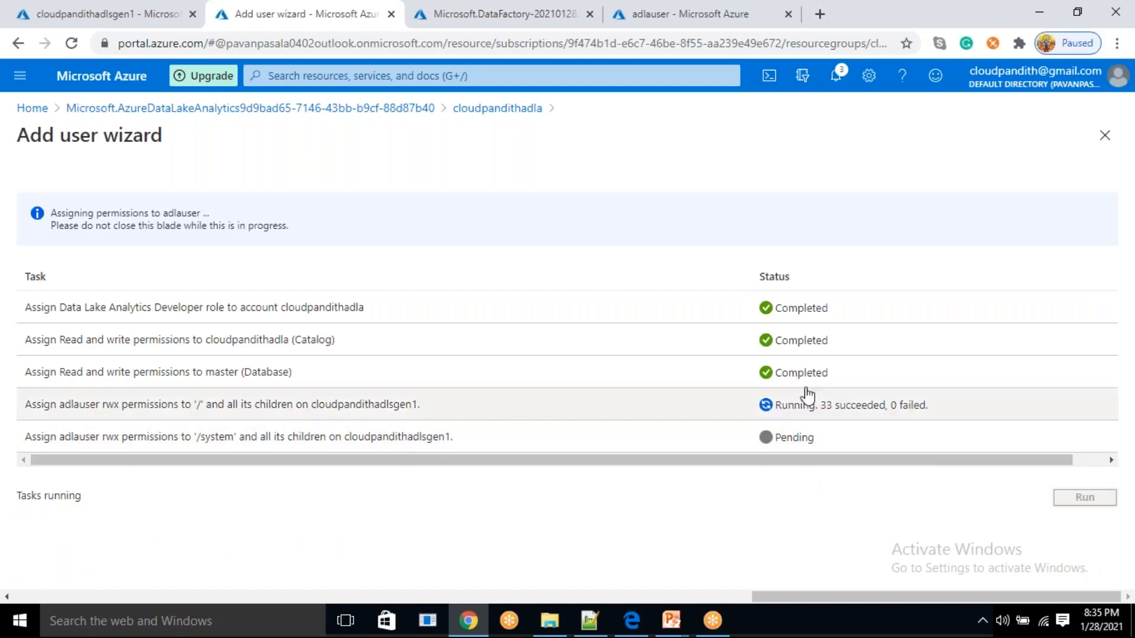
pyautogui.moveTo(254, 413); pyautogui.dragTo(286, 418)
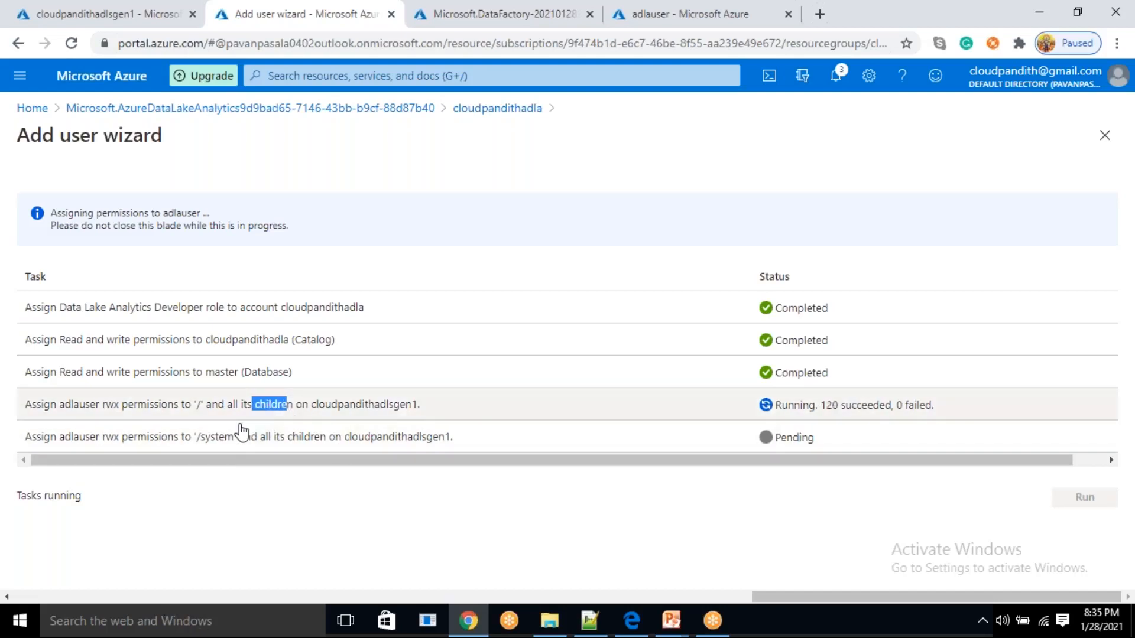
pyautogui.doubleClick(212, 439)
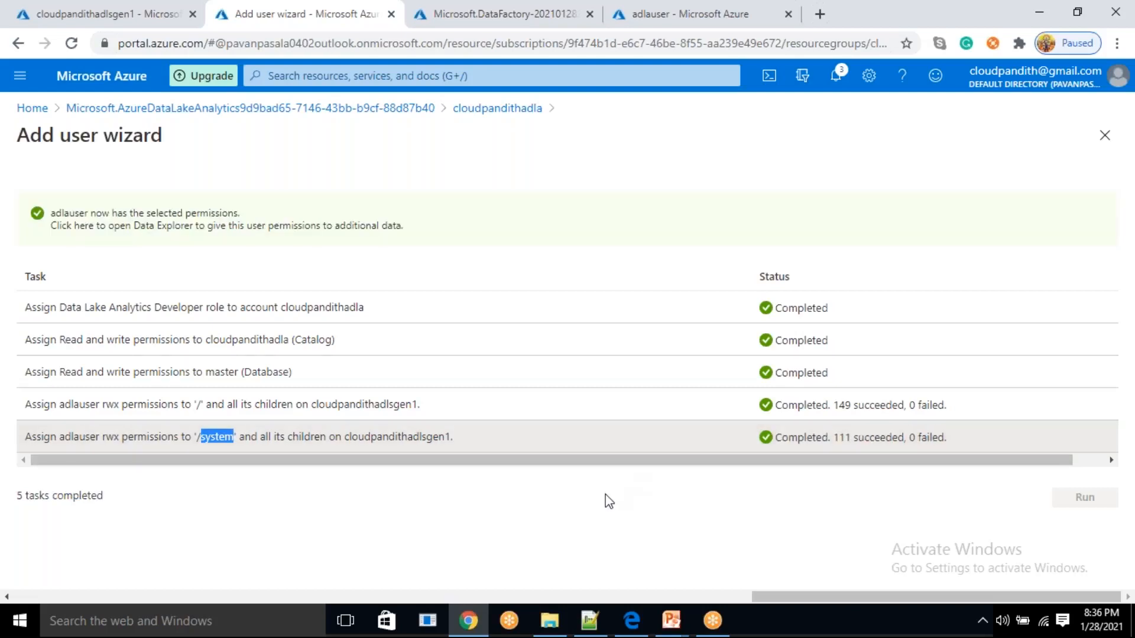
# Open the deployed cloudpandithadf128 data factory, launch its authoring site and go to the linked services management page
pyautogui.click(505, 13)
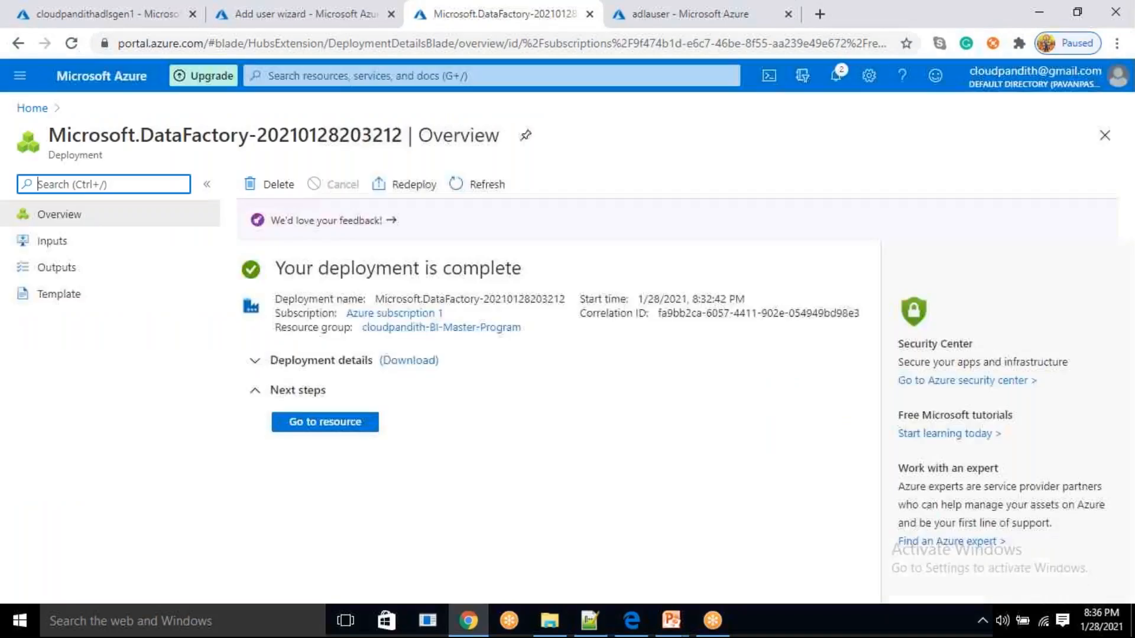
pyautogui.click(313, 438)
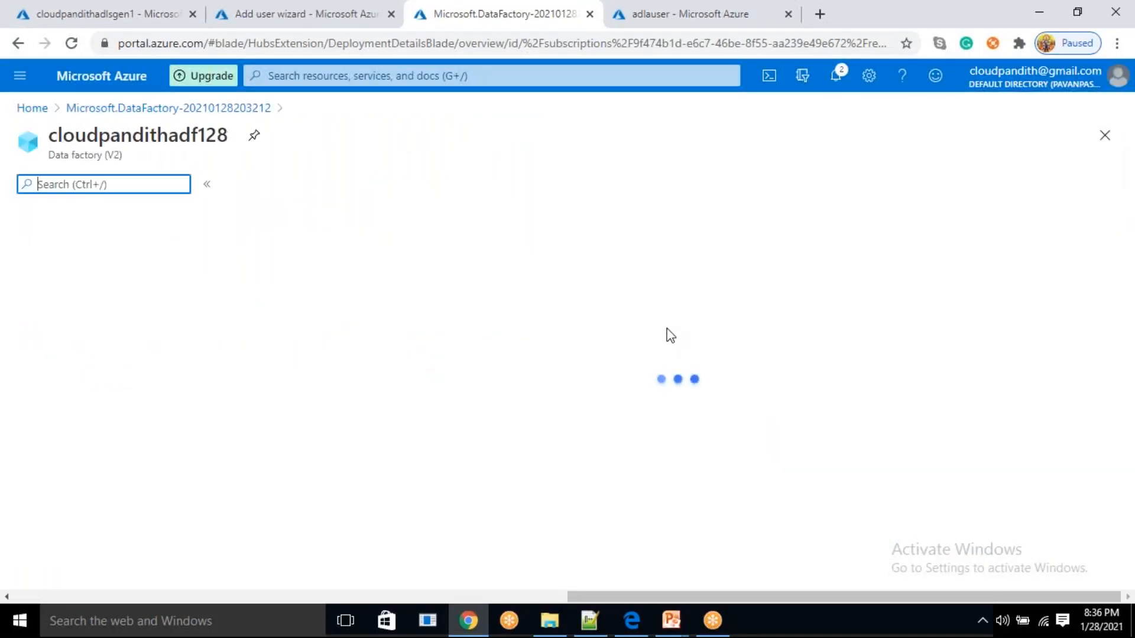
pyautogui.click(672, 413)
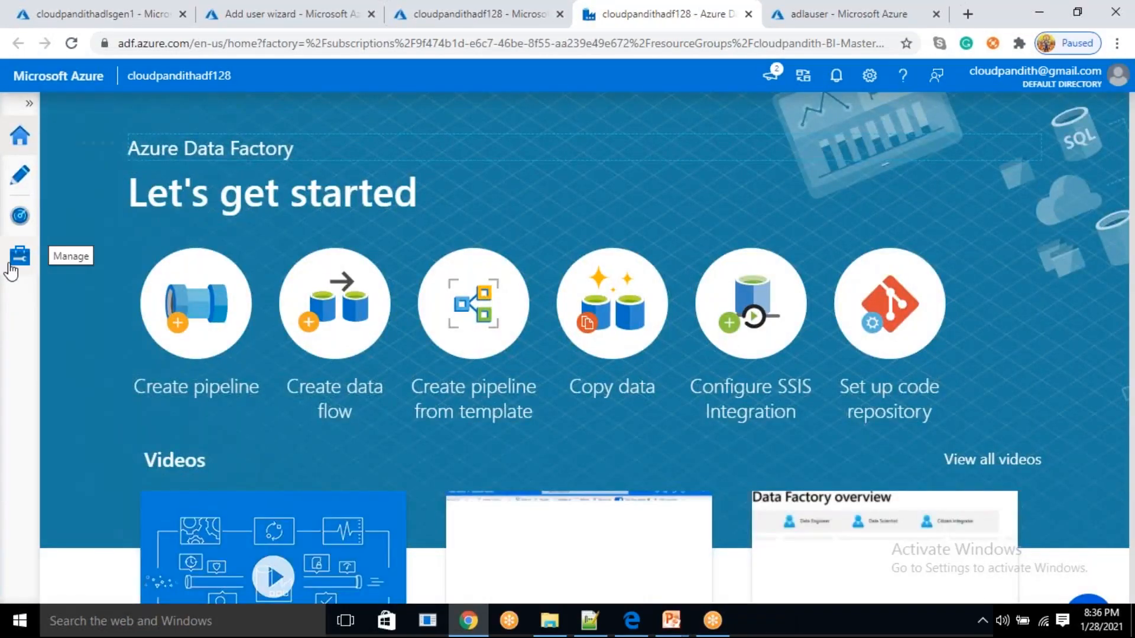
pyautogui.click(11, 269)
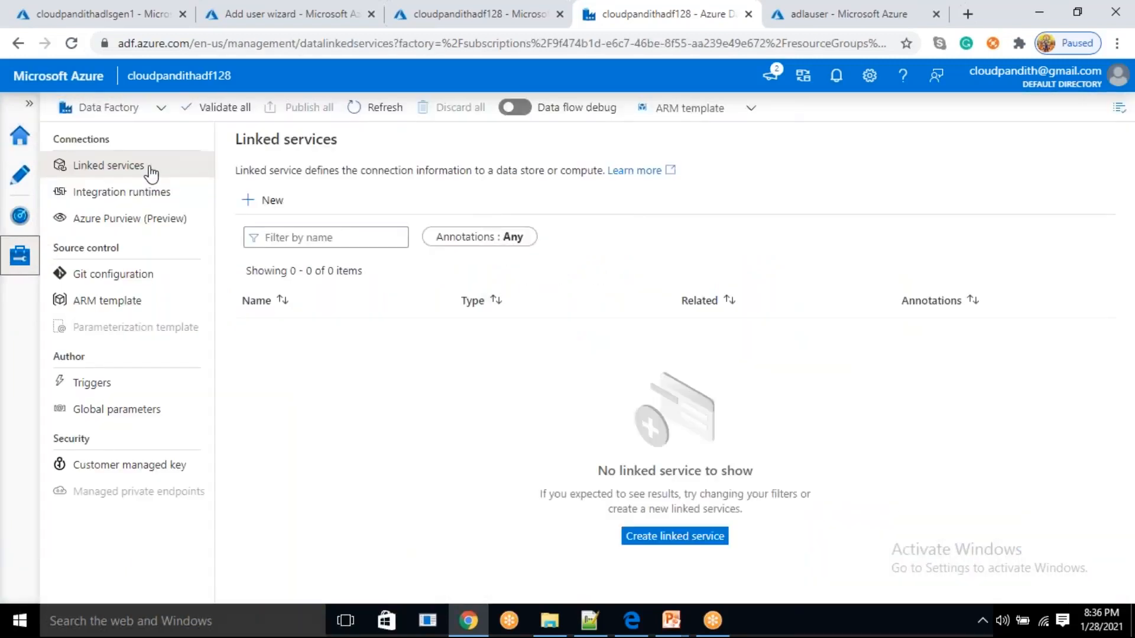
# Start a new compute linked service of type Azure Data Lake Analytics
pyautogui.click(258, 200)
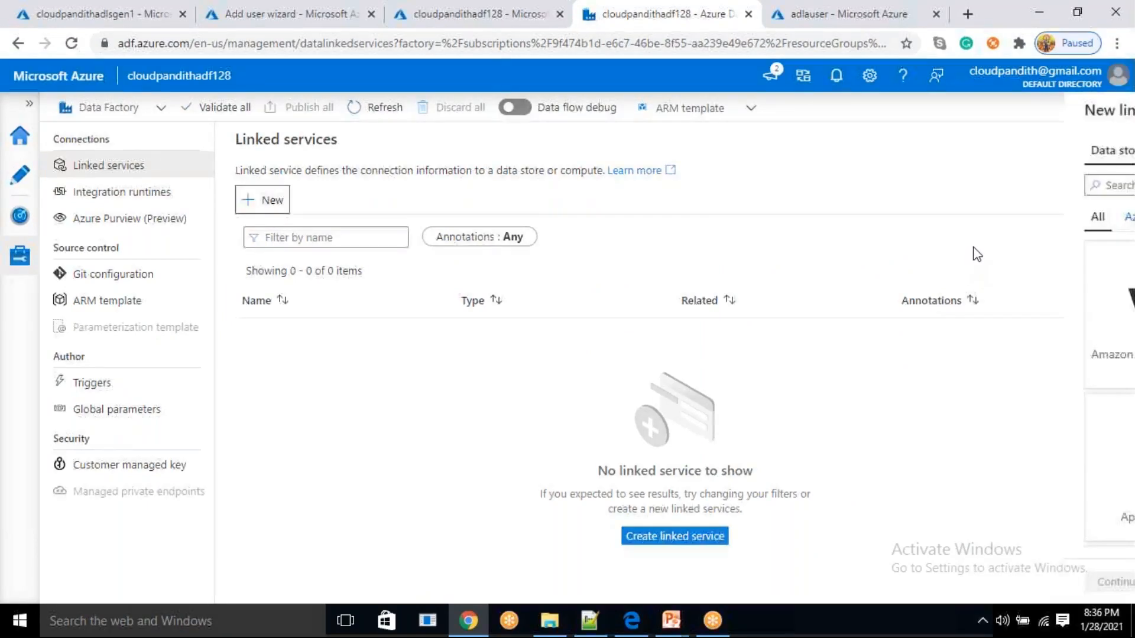
pyautogui.moveTo(763, 142); pyautogui.dragTo(749, 157)
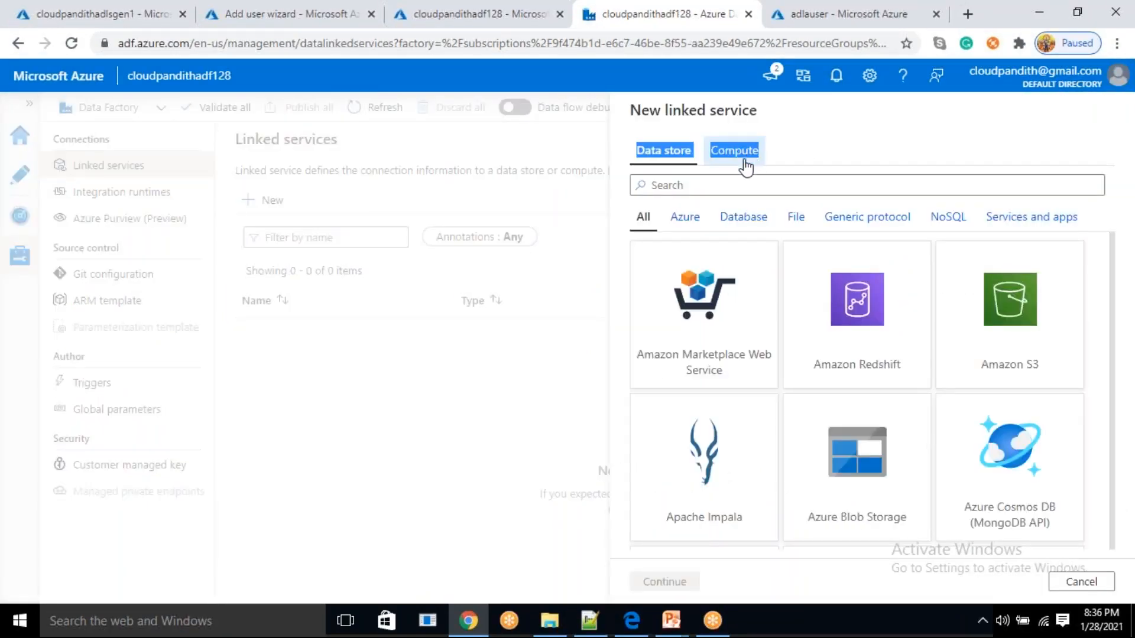
pyautogui.click(746, 163)
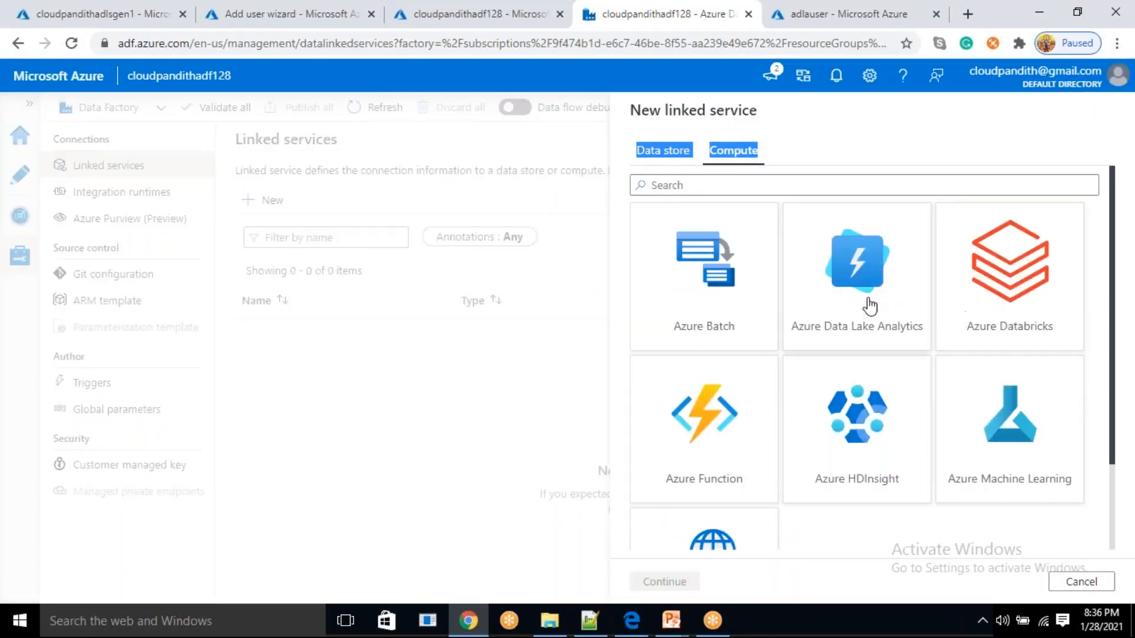
pyautogui.scroll(-2, 823, 462)
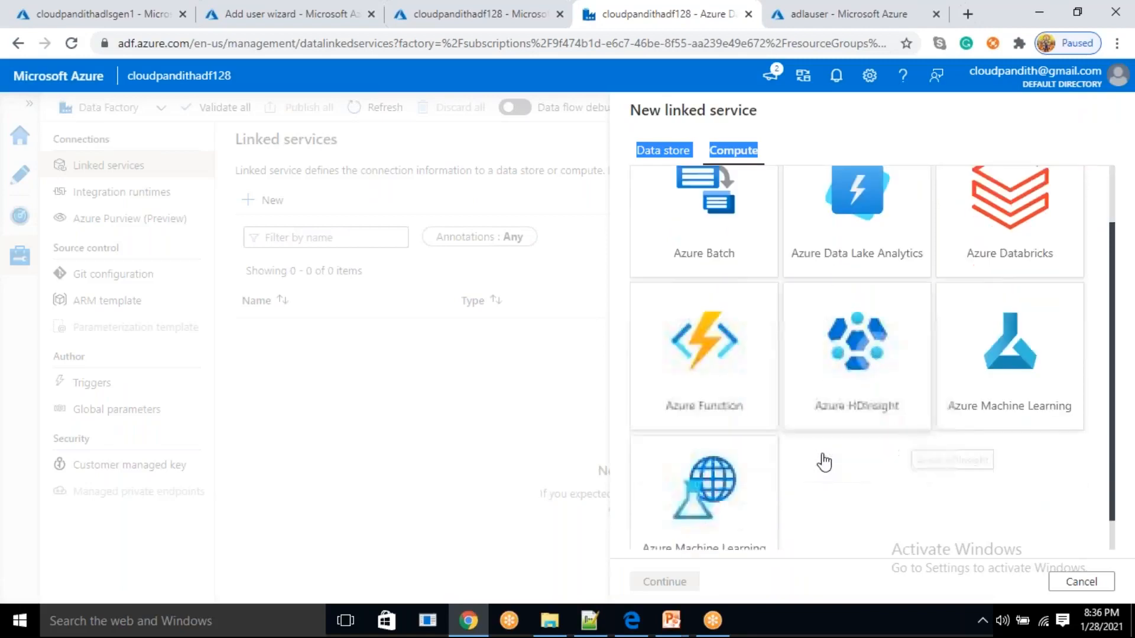
pyautogui.scroll(2, 887, 439)
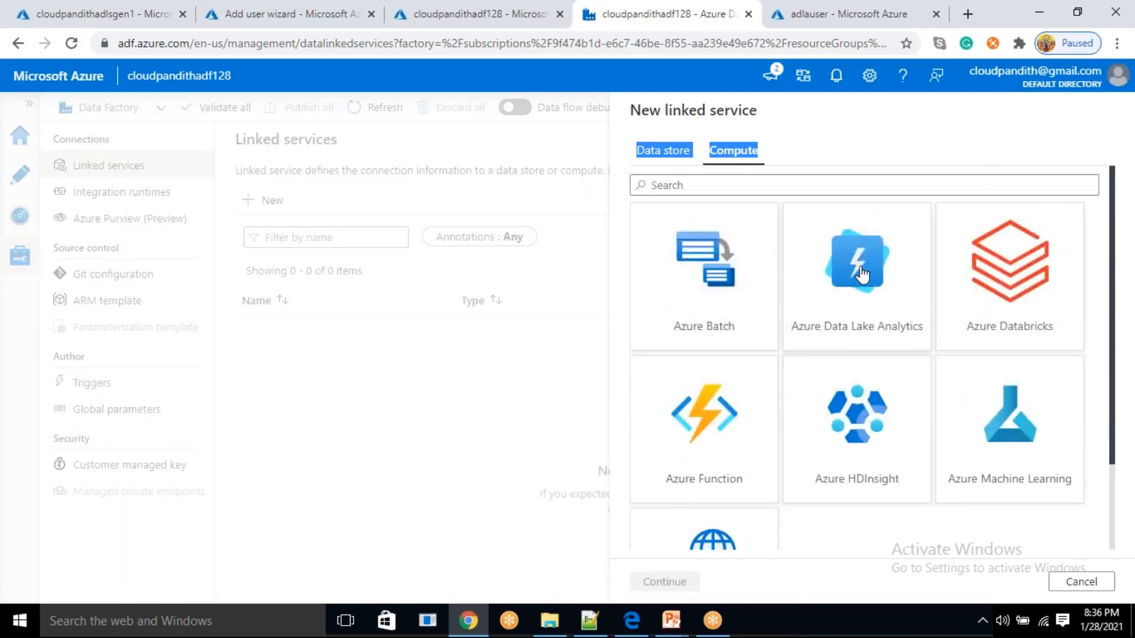
pyautogui.click(860, 308)
pyautogui.click(665, 583)
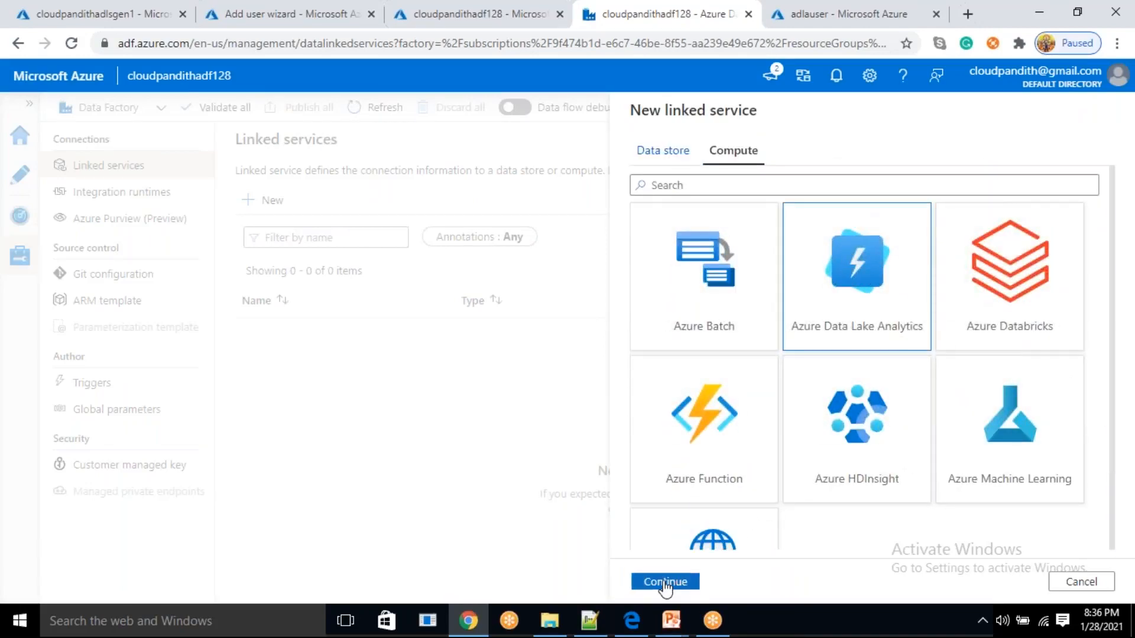
# Name the linked service LS_ADLA and select Azure subscription 1 with the Data Lake Analytics account cloudpandithadla
pyautogui.moveTo(775, 163); pyautogui.dragTo(608, 156)
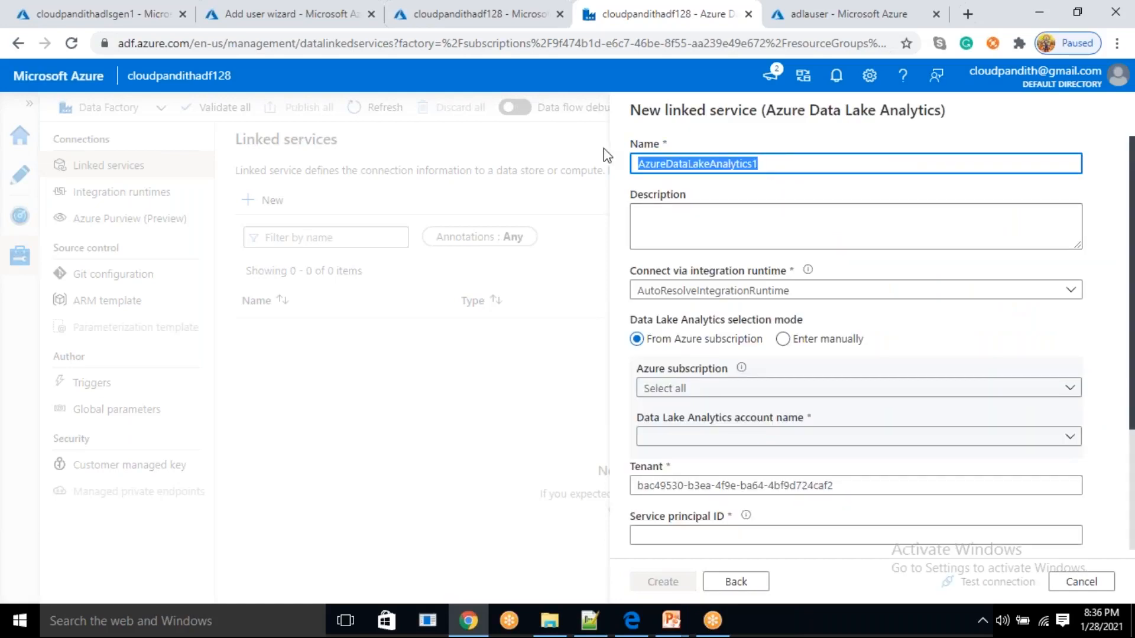
pyautogui.press('BackSpace')
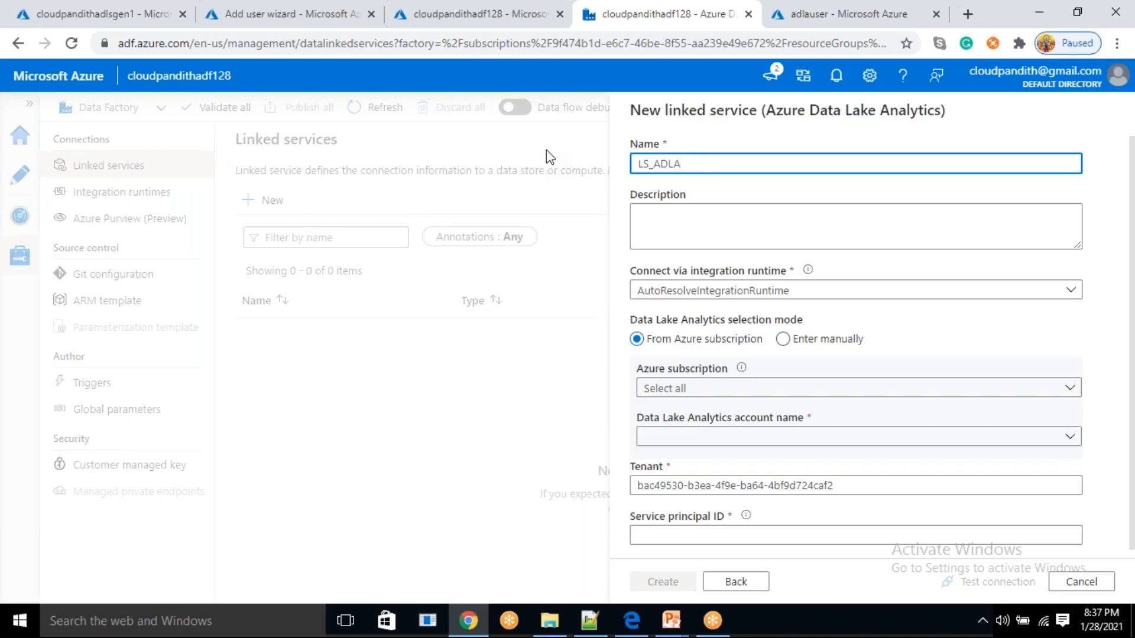
pyautogui.click(702, 393)
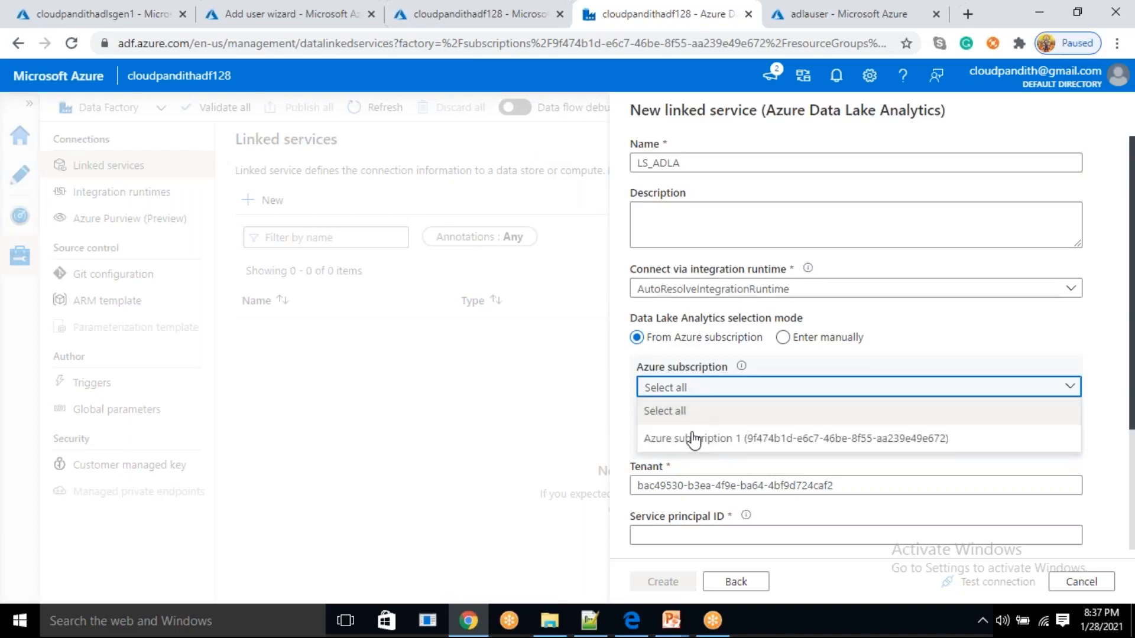
pyautogui.click(694, 438)
pyautogui.click(706, 435)
pyautogui.click(708, 460)
pyautogui.scroll(-3, 710, 413)
# Copy adlauser's application ID from myusqlcode.sql in Notepad++ and paste it as the linked service's service principal ID
pyautogui.click(687, 367)
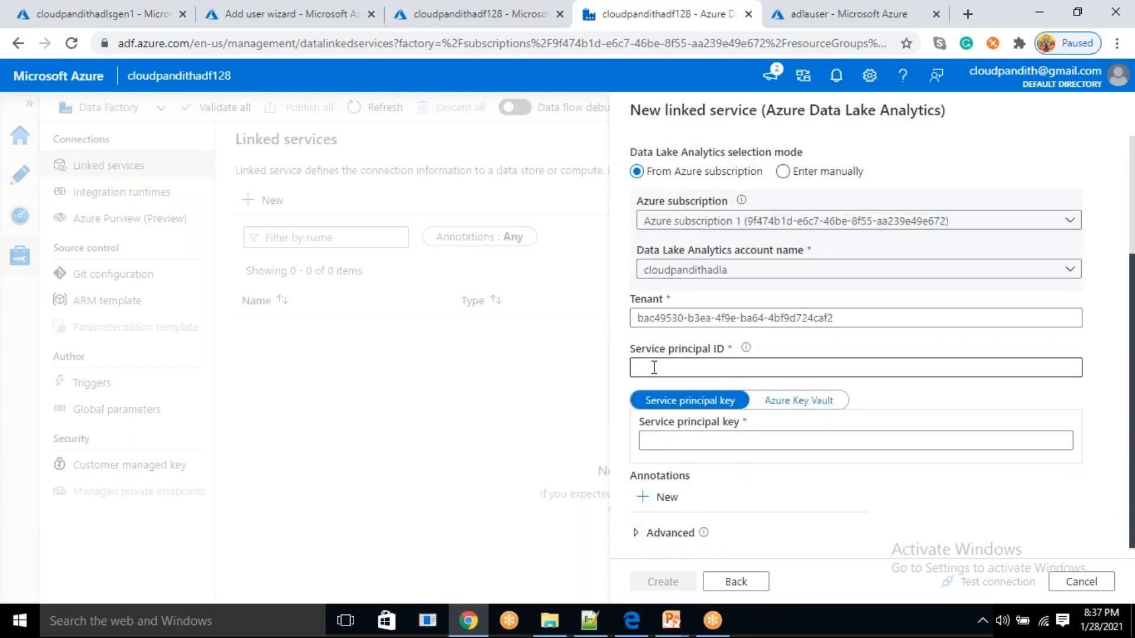
pyautogui.click(597, 631)
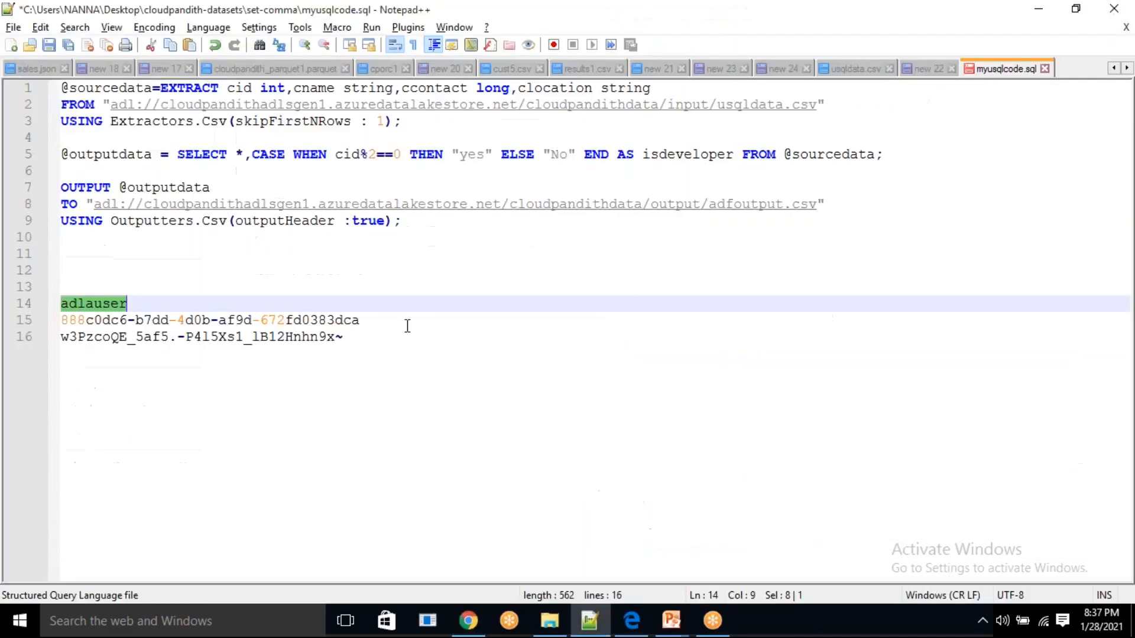
pyautogui.click(368, 320)
pyautogui.hotkey('shift', 'Home')
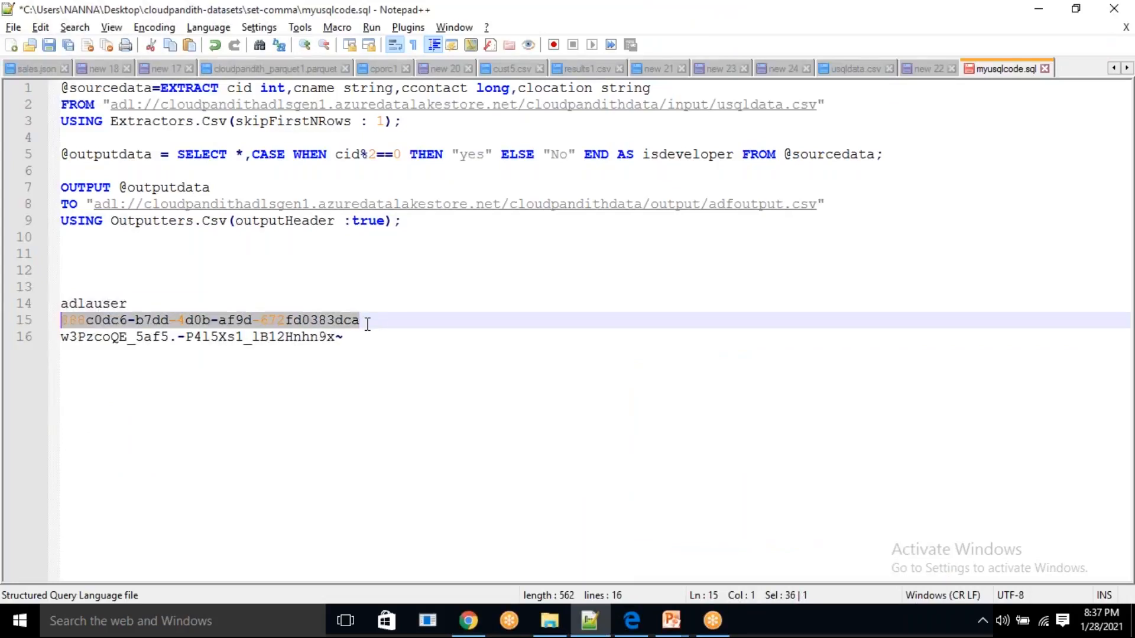
pyautogui.hotkey('ctrl', 'c')
pyautogui.hotkey('alt', 'Tab')
pyautogui.hotkey('ctrl', 'v')
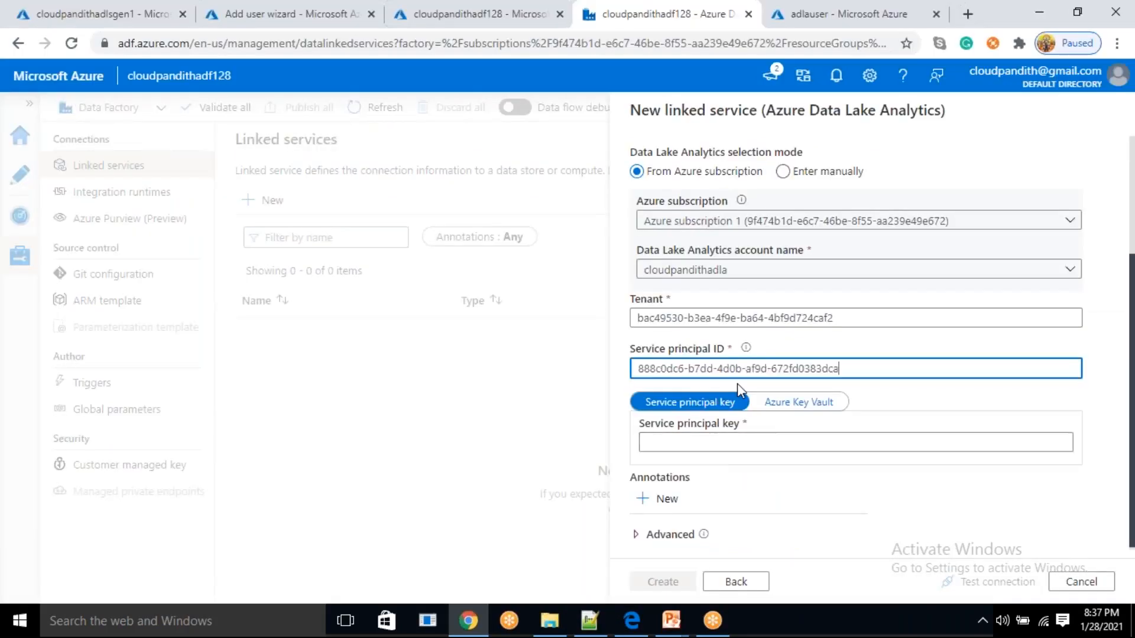
# Paste the service principal key noted in myusqlcode.sql into the linked service, and create LS_ADLA after testing its connection
pyautogui.hotkey('alt', 'Tab')
pyautogui.click(351, 343)
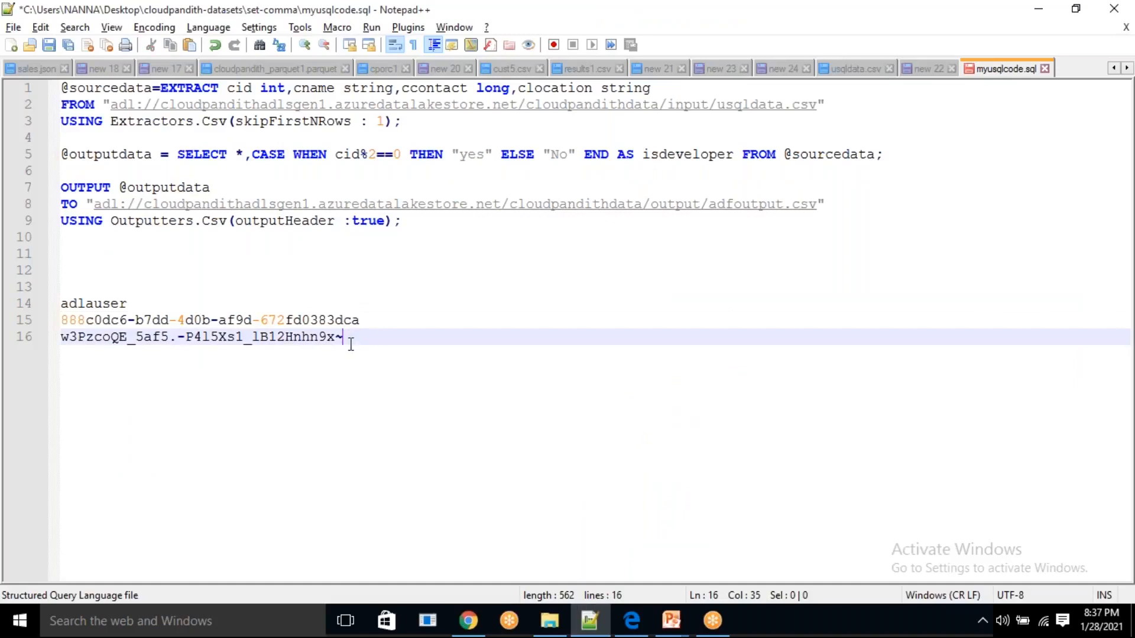
pyautogui.hotkey('shift', 'Home')
pyautogui.hotkey('ctrl', 'c')
pyautogui.hotkey('alt', 'Tab')
pyautogui.click(807, 444)
pyautogui.hotkey('ctrl', 'v')
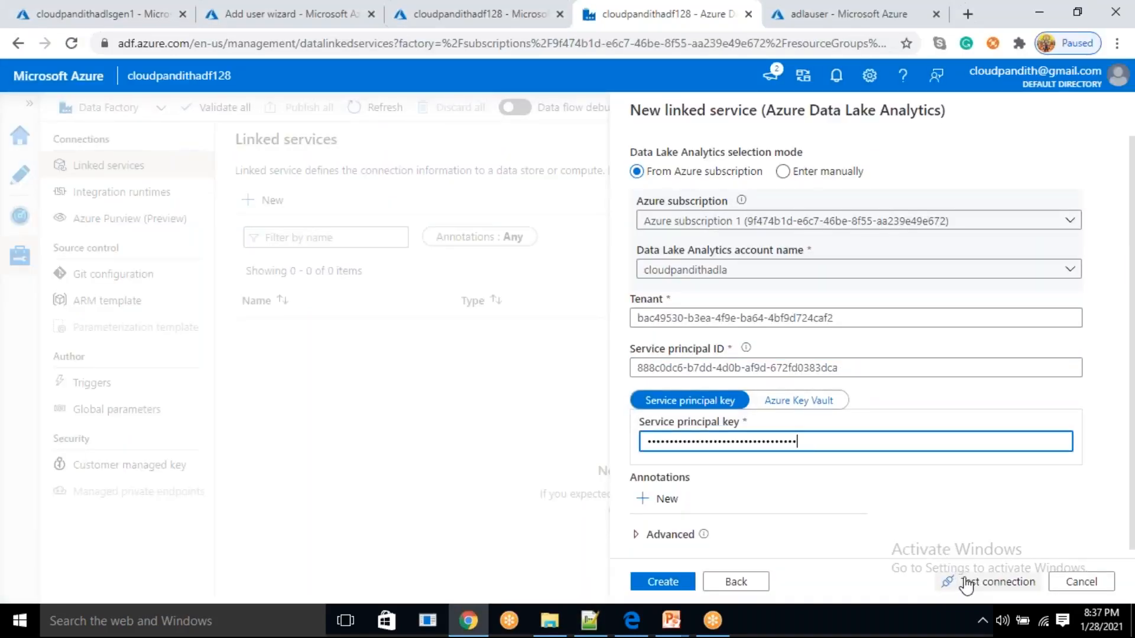
pyautogui.click(946, 583)
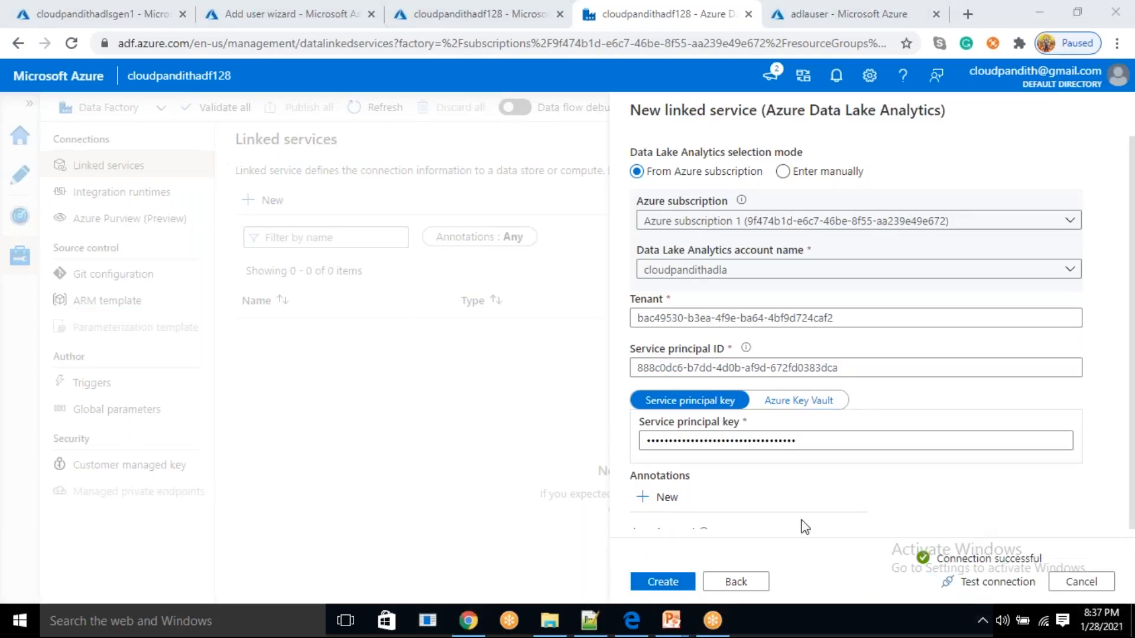
pyautogui.click(663, 582)
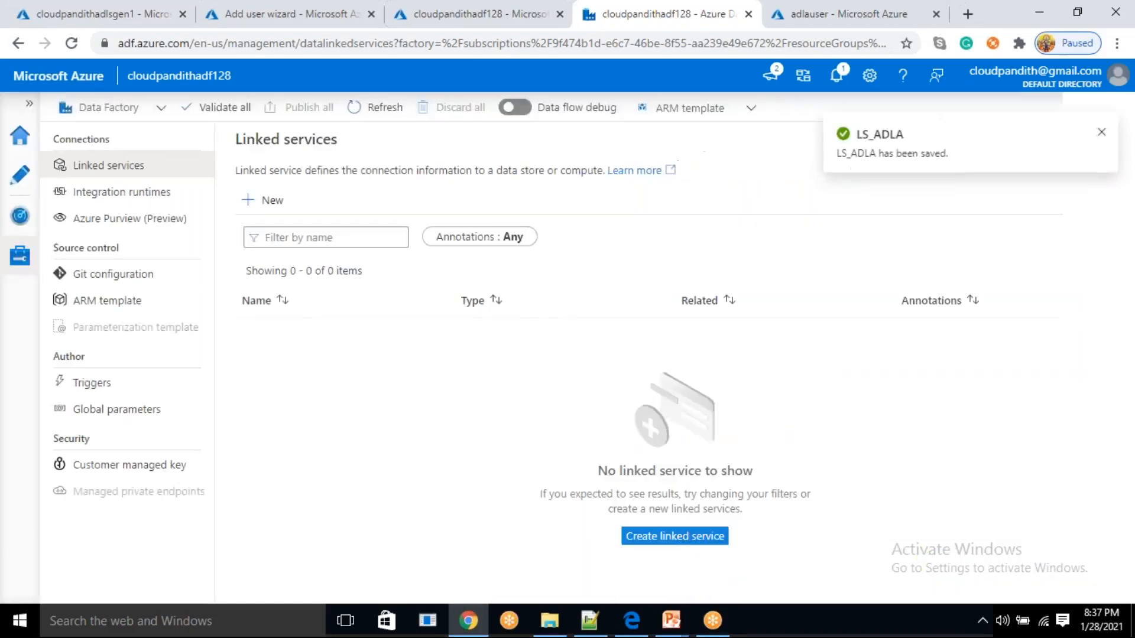
# Start another linked service, searching the data stores for GEN1 and choosing Azure Data Lake Storage Gen1
pyautogui.click(273, 201)
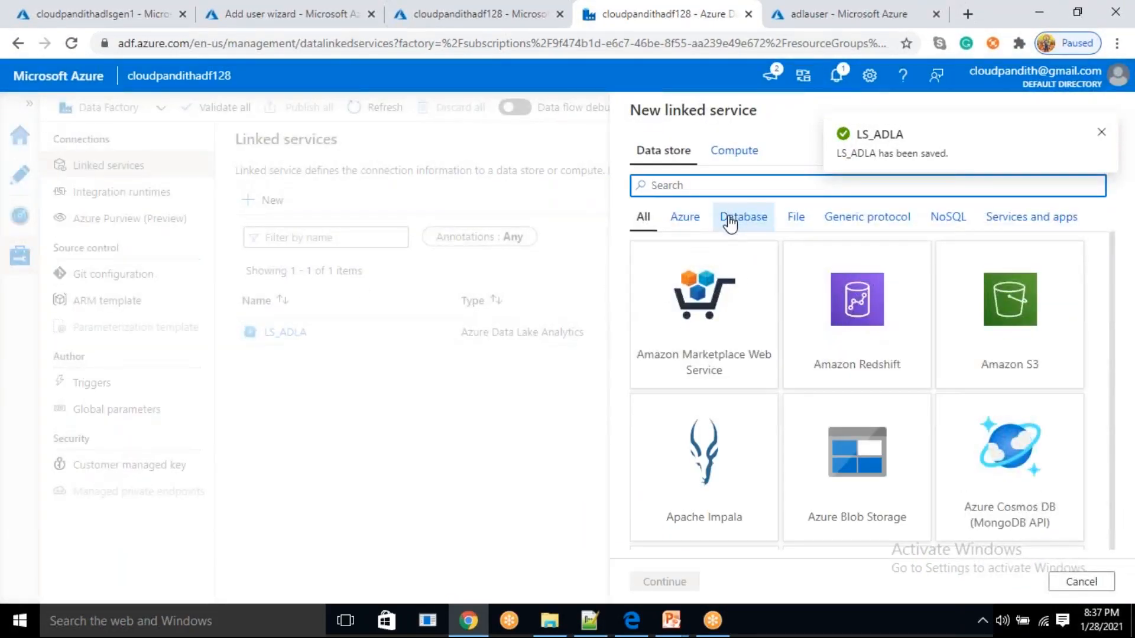
pyautogui.write('GEN1')
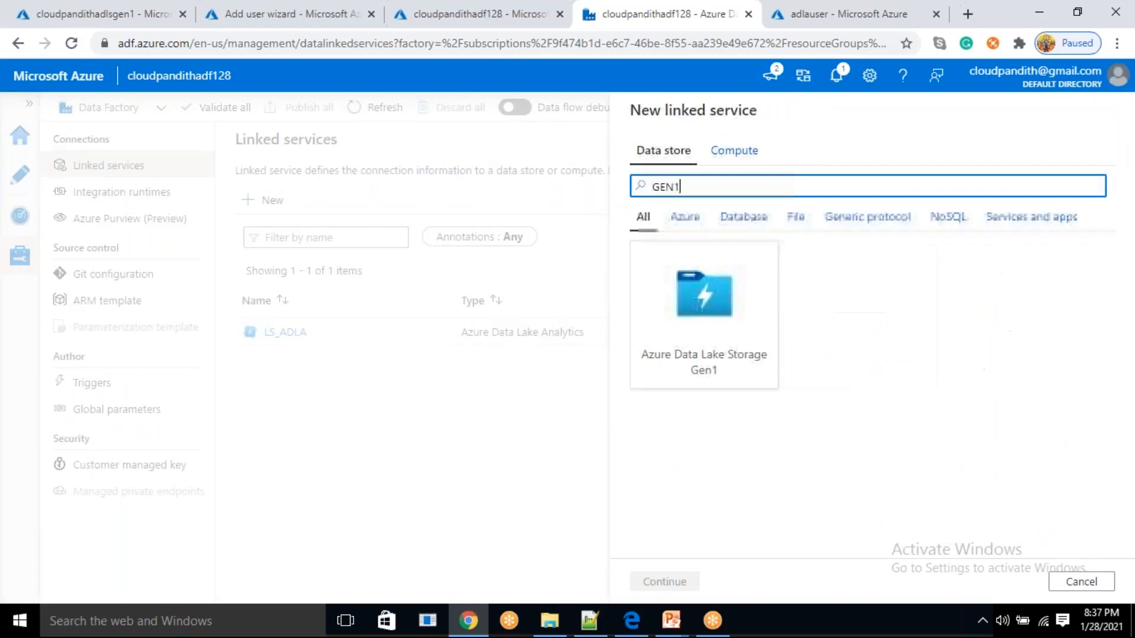
pyautogui.click(743, 322)
pyautogui.click(662, 582)
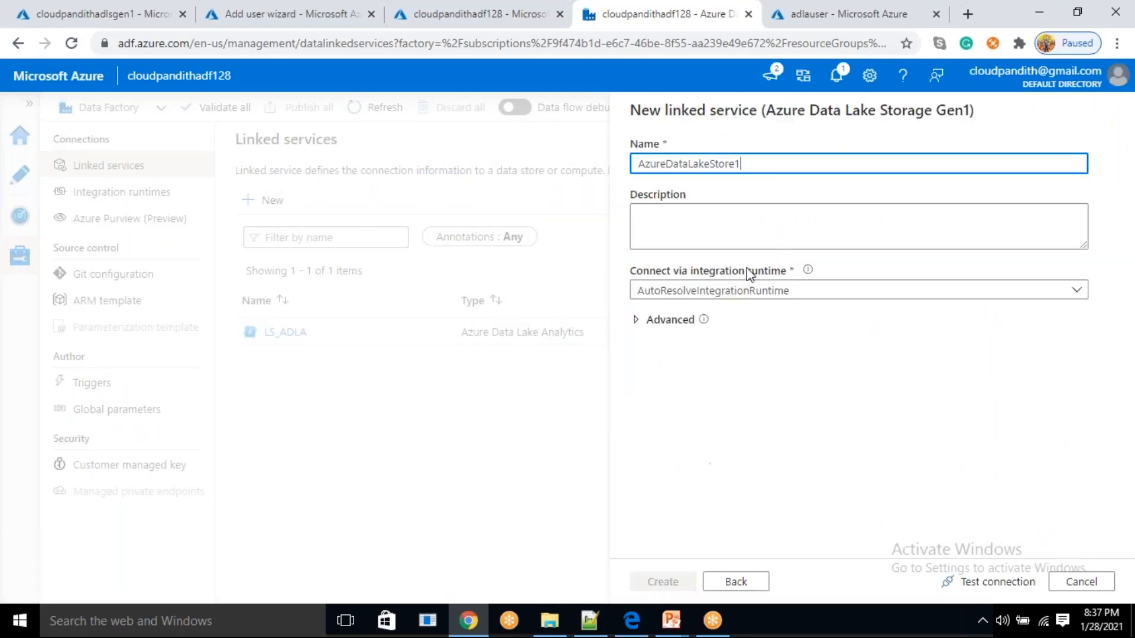
# Name the linked service LS_ADLSGen1 and select Azure subscription 1 with the Data Lake Store account cloudpandithadlsgen1
pyautogui.moveTo(782, 160); pyautogui.dragTo(575, 187)
pyautogui.write('ls_')
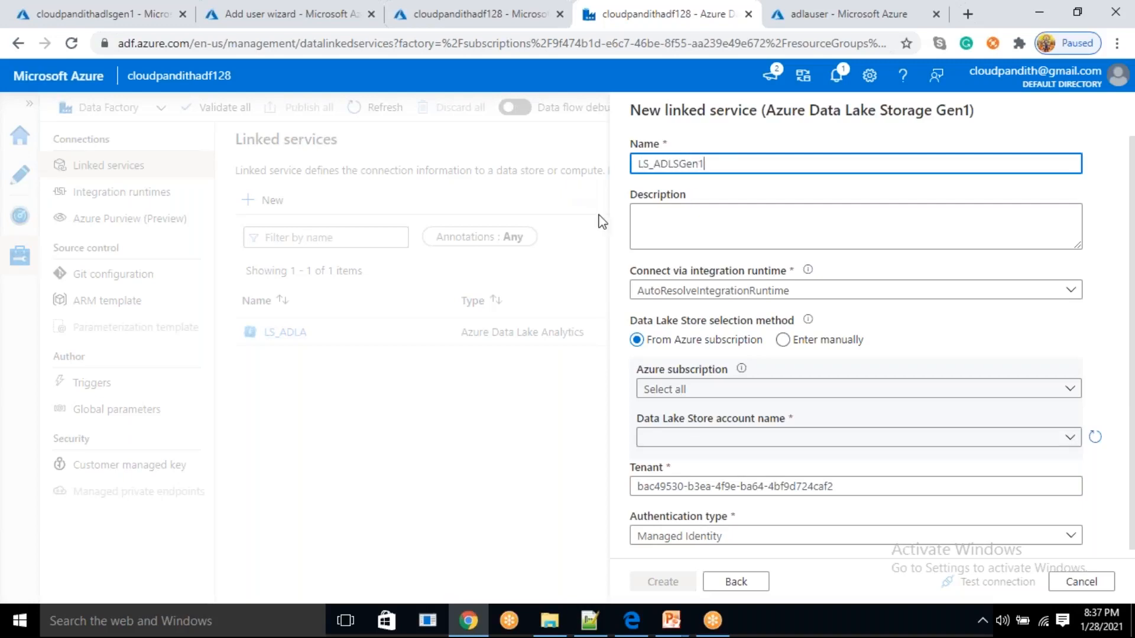
pyautogui.click(717, 394)
pyautogui.click(706, 437)
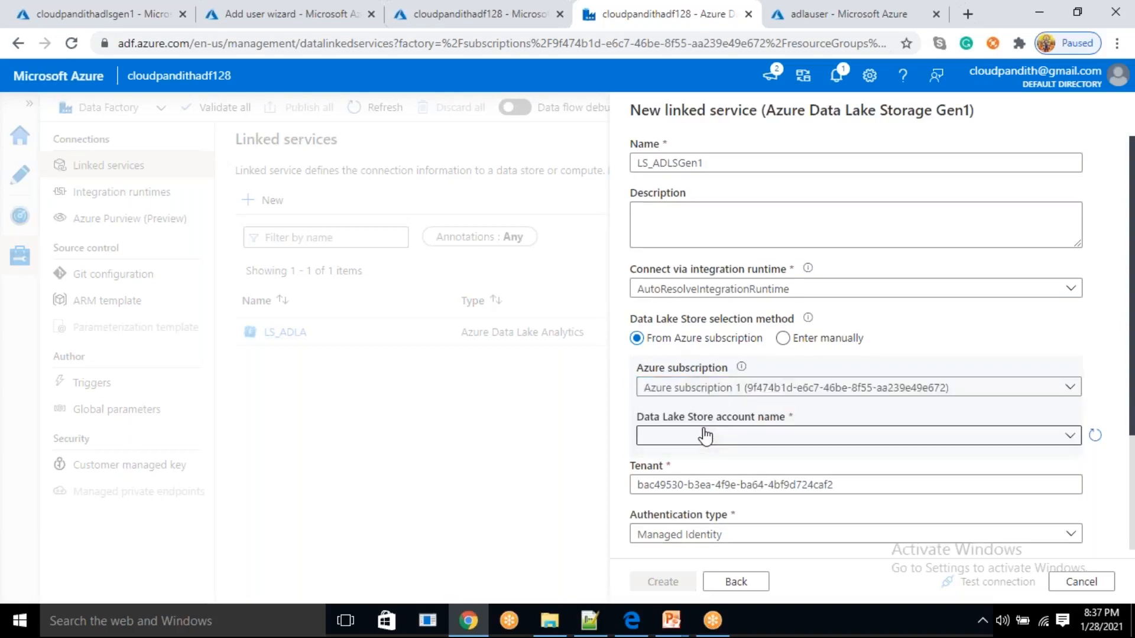
pyautogui.click(706, 436)
pyautogui.click(698, 463)
pyautogui.scroll(-1, 680, 450)
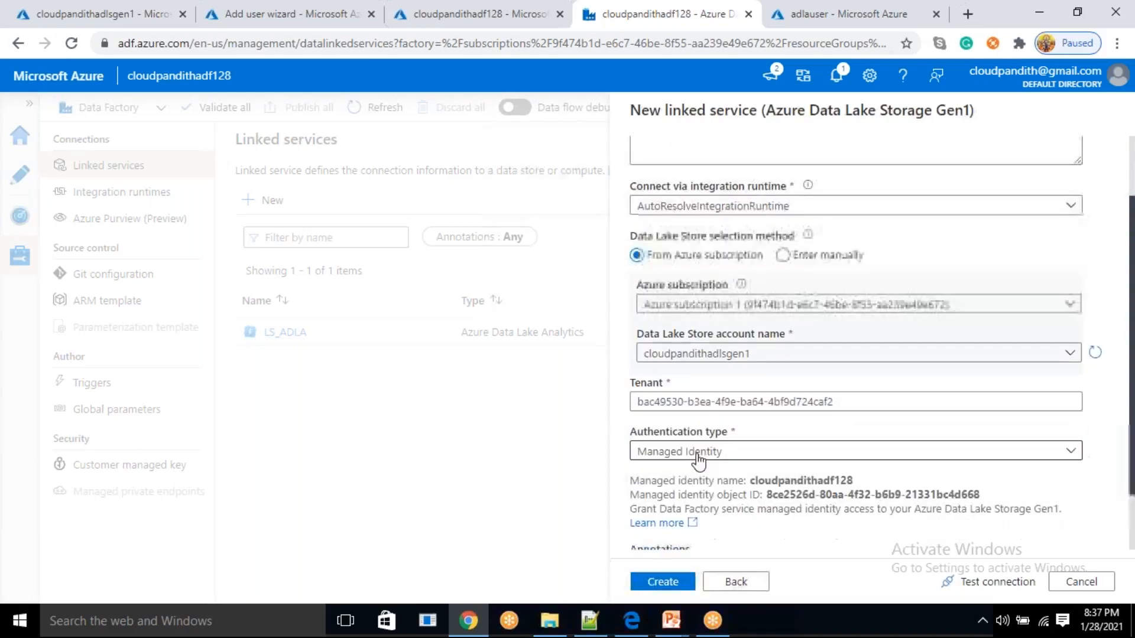
# Set the linked service's authentication type to Service Principal and paste the service principal key
pyautogui.click(683, 452)
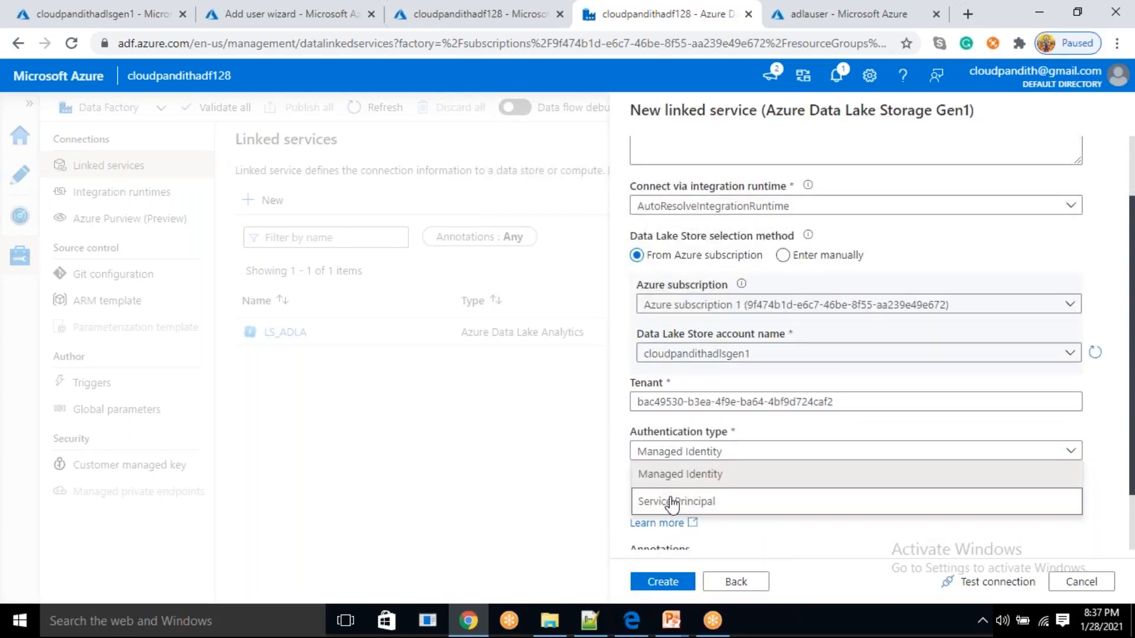
pyautogui.click(674, 502)
pyautogui.scroll(-2, 672, 496)
pyautogui.click(697, 419)
pyautogui.click(686, 492)
pyautogui.hotkey('ctrl', 'v')
# Copy adlauser's application ID from myusqlcode.sql in Notepad++ and paste it as the Gen1 storage linked service's service principal ID
pyautogui.click(589, 621)
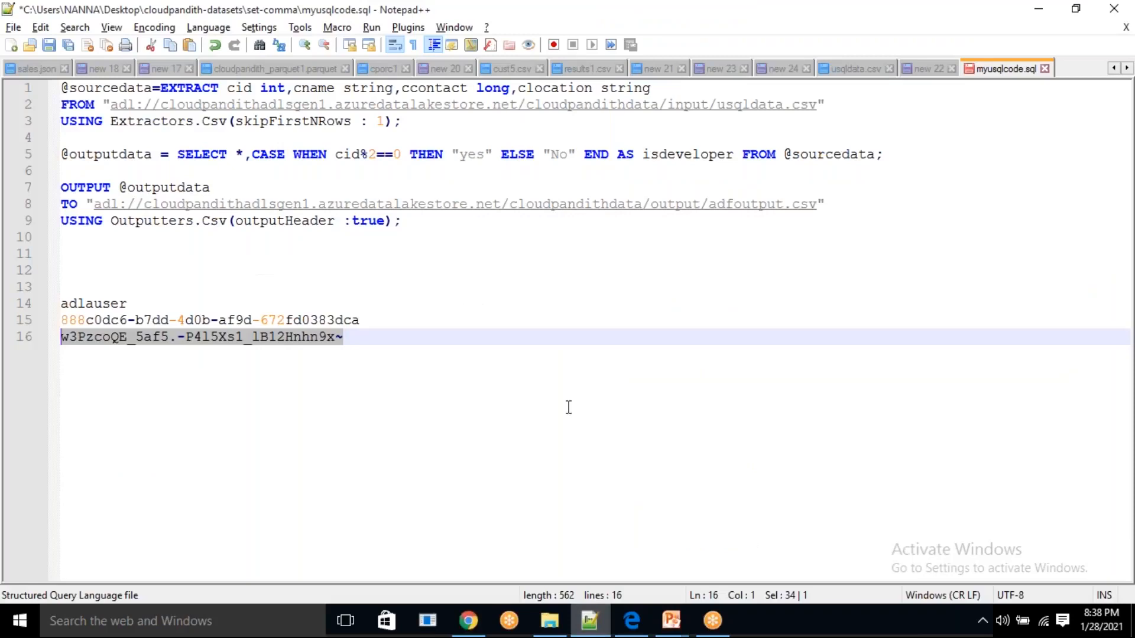
pyautogui.click(395, 323)
pyautogui.hotkey('shift', 'Home')
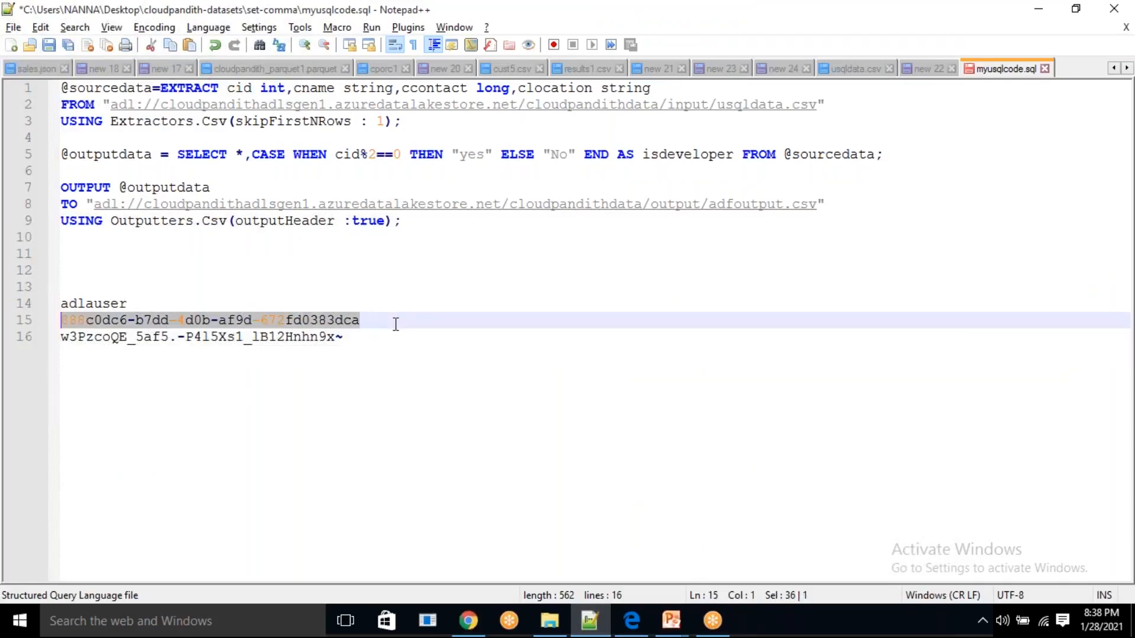
pyautogui.hotkey('alt', 'Tab')
pyautogui.click(724, 421)
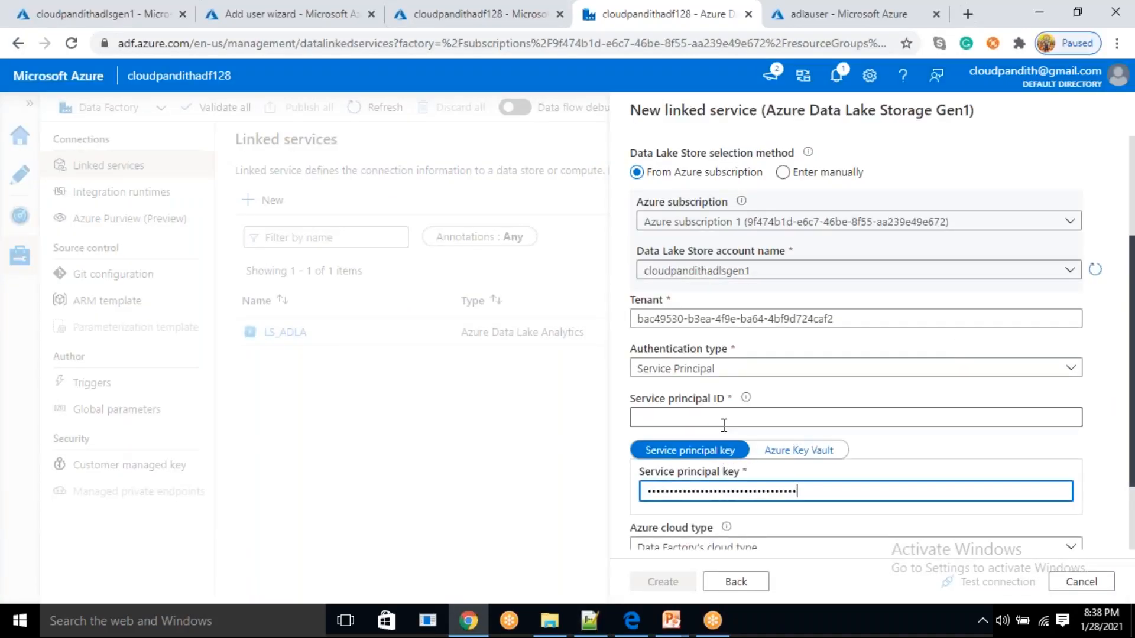
pyautogui.hotkey('ctrl', 'v')
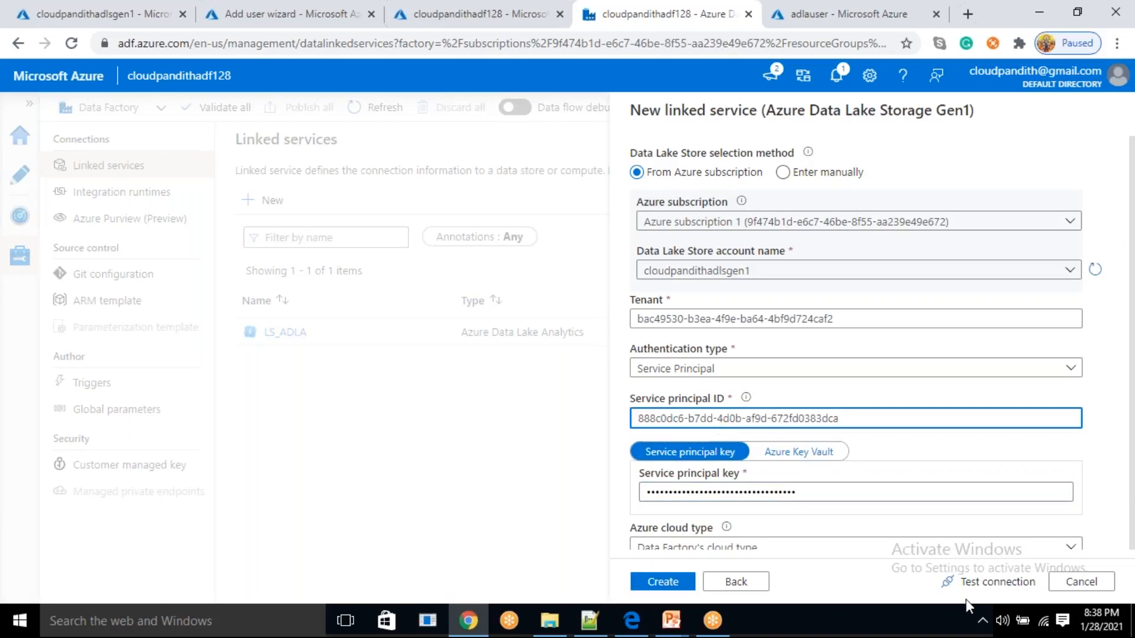
# Test the connection of the Data Lake Storage Gen1 linked service and create it
pyautogui.click(998, 581)
pyautogui.scroll(1, 935, 462)
pyautogui.scroll(-3, 935, 462)
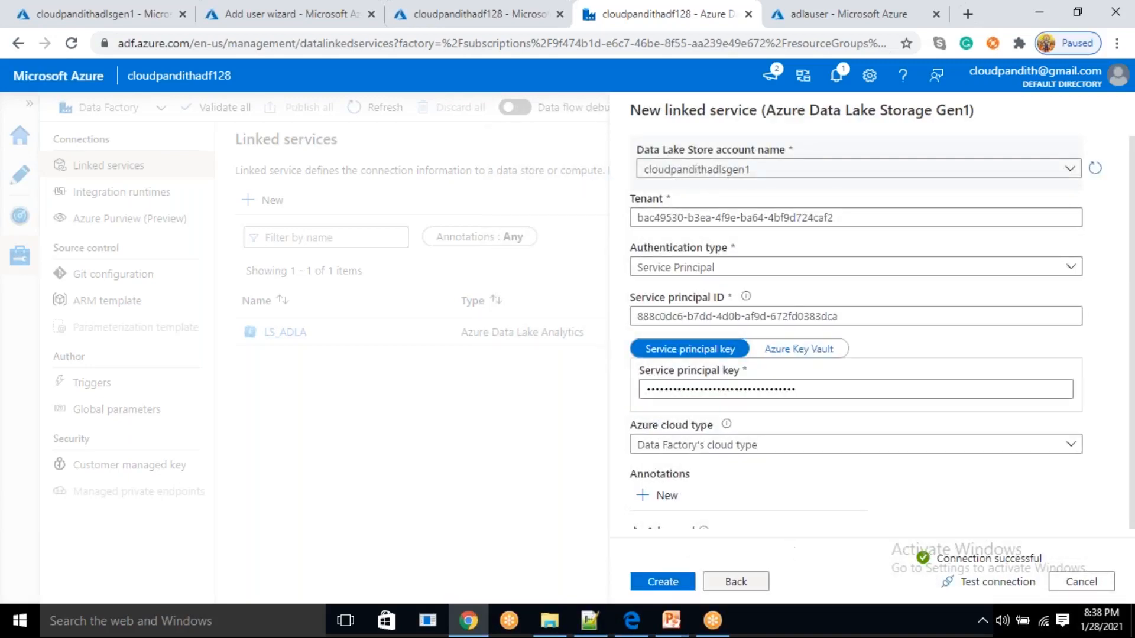
pyautogui.click(679, 585)
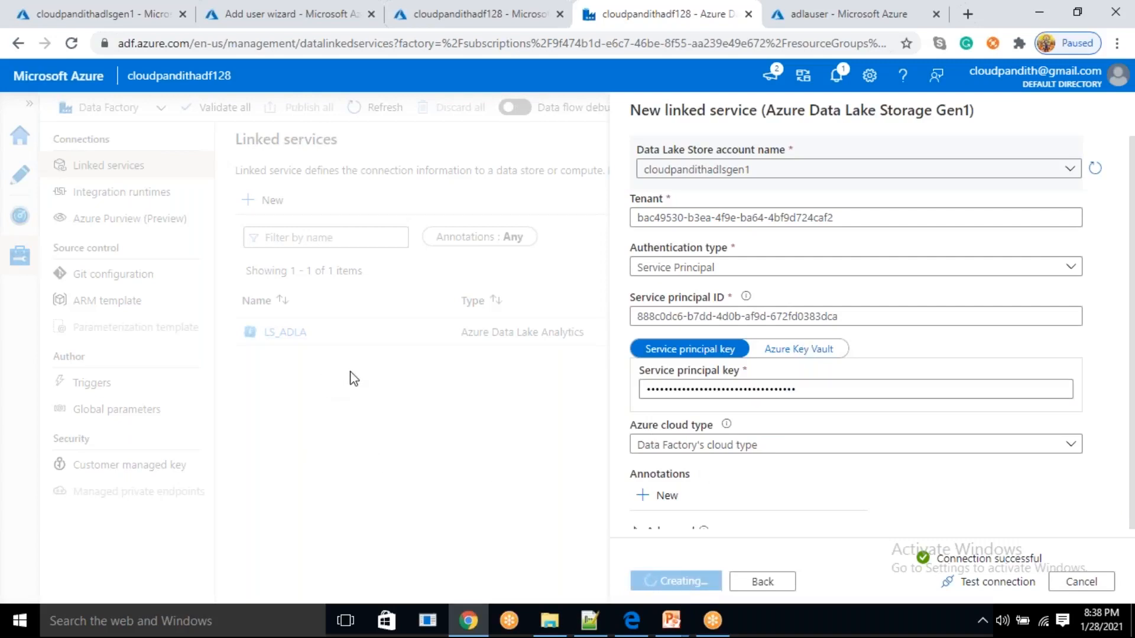
# Create a new pipeline in the authoring view and name it PL_USQL_Job
pyautogui.click(19, 175)
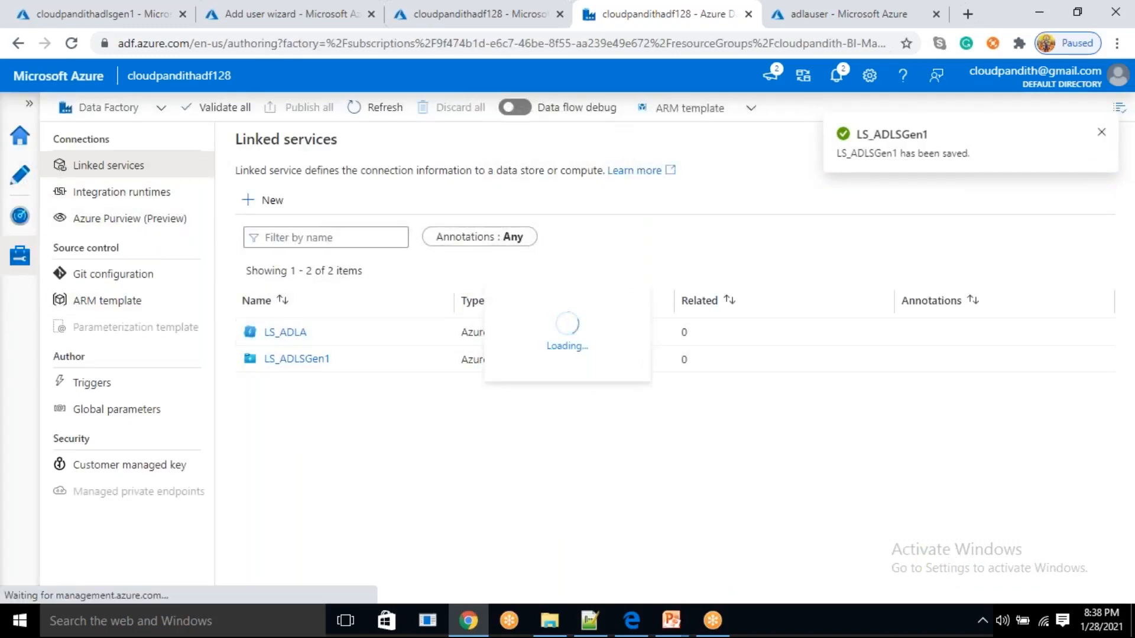
pyautogui.click(264, 171)
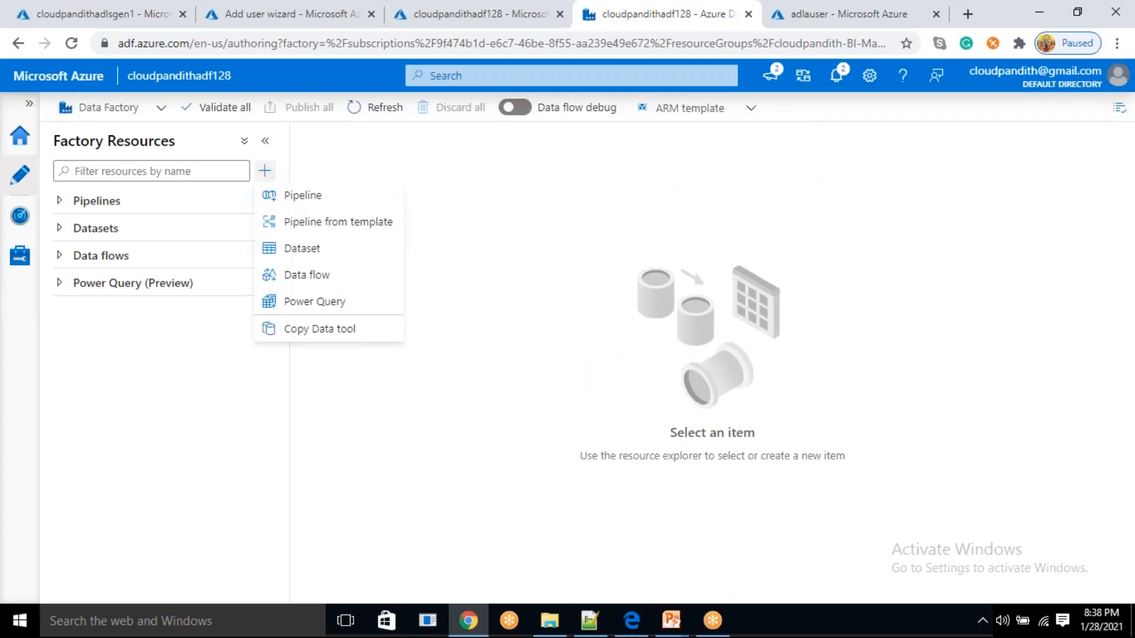
pyautogui.click(287, 199)
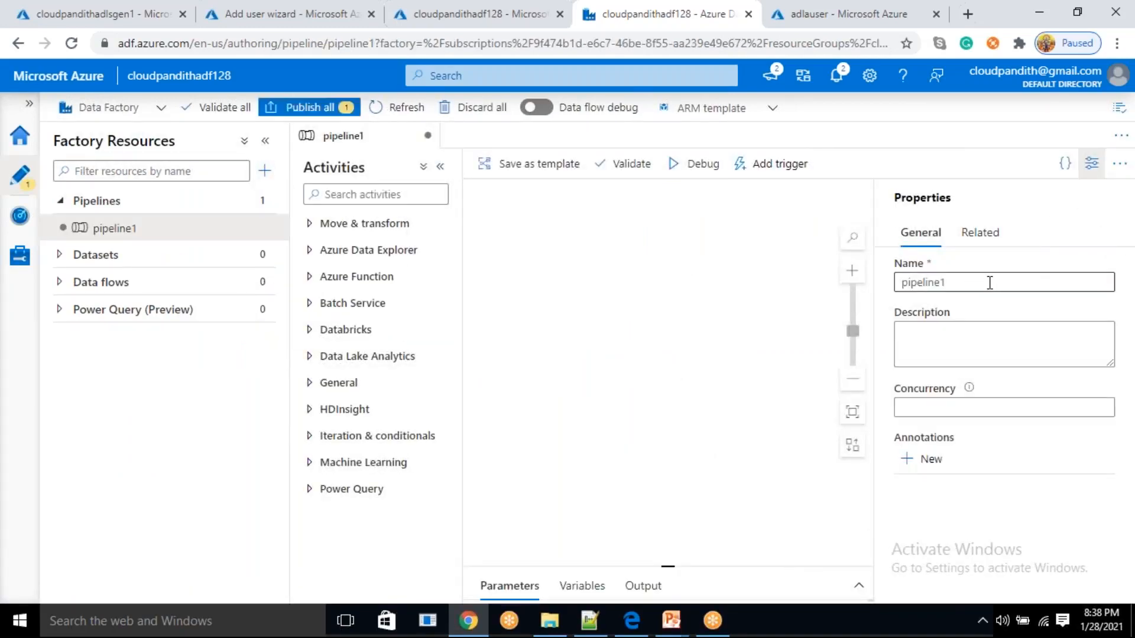
pyautogui.click(991, 290)
pyautogui.hotkey('ctrl', 'a')
pyautogui.press('BackSpace')
pyautogui.write('PL_US')
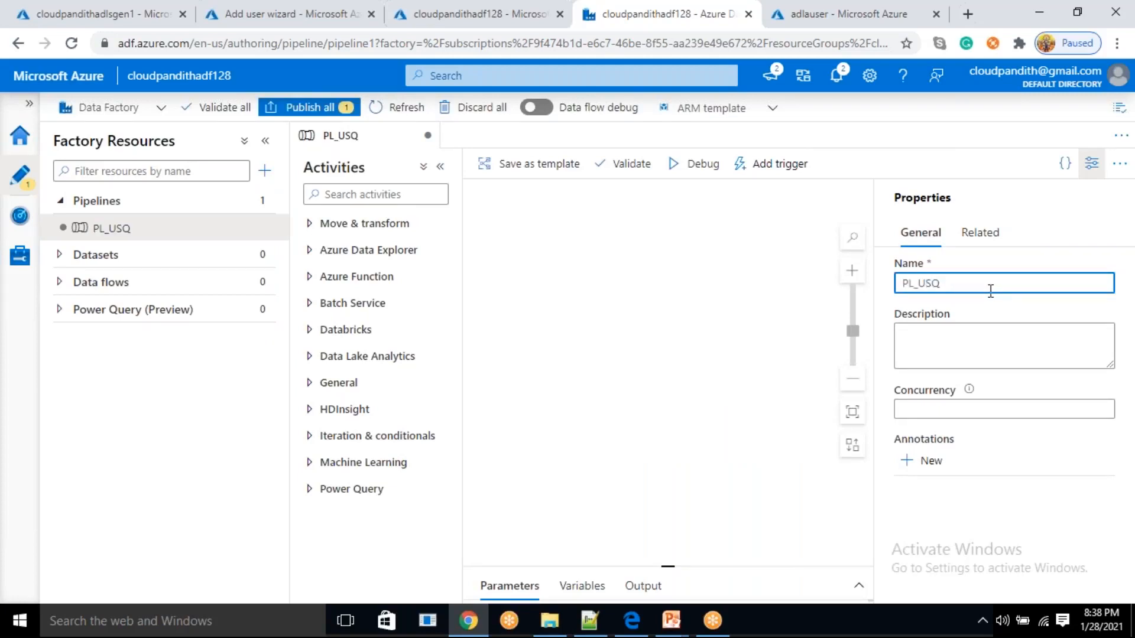
pyautogui.write('QL_Job')
pyautogui.click(1099, 160)
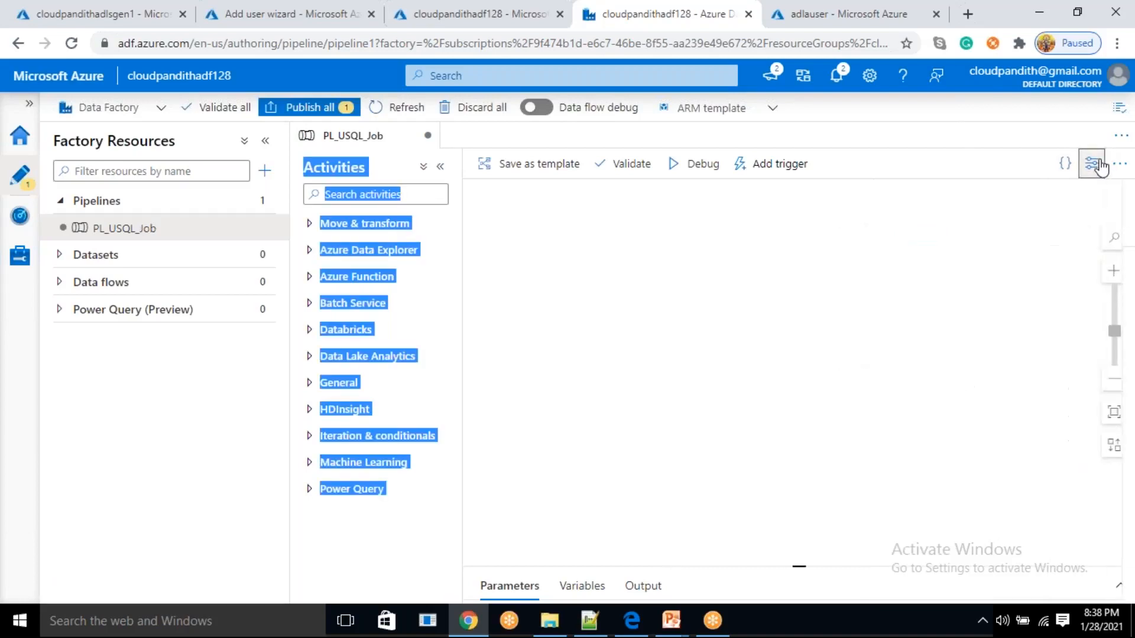
# Add a U-SQL activity from the Data Lake Analytics group to the PL_USQL_Job canvas
pyautogui.click(648, 251)
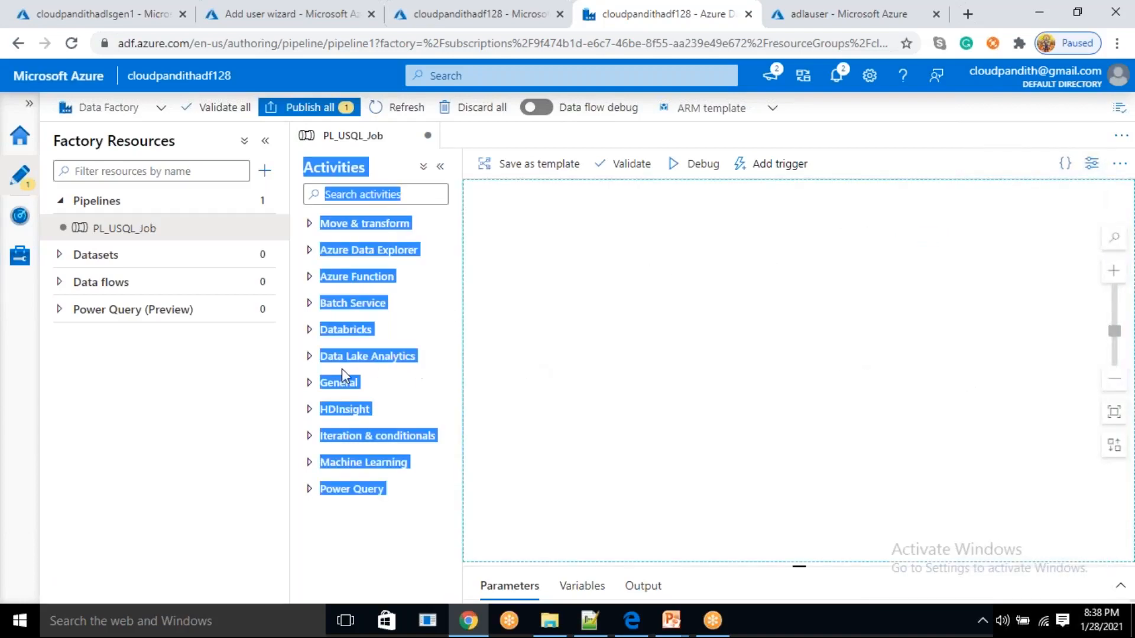
pyautogui.click(309, 357)
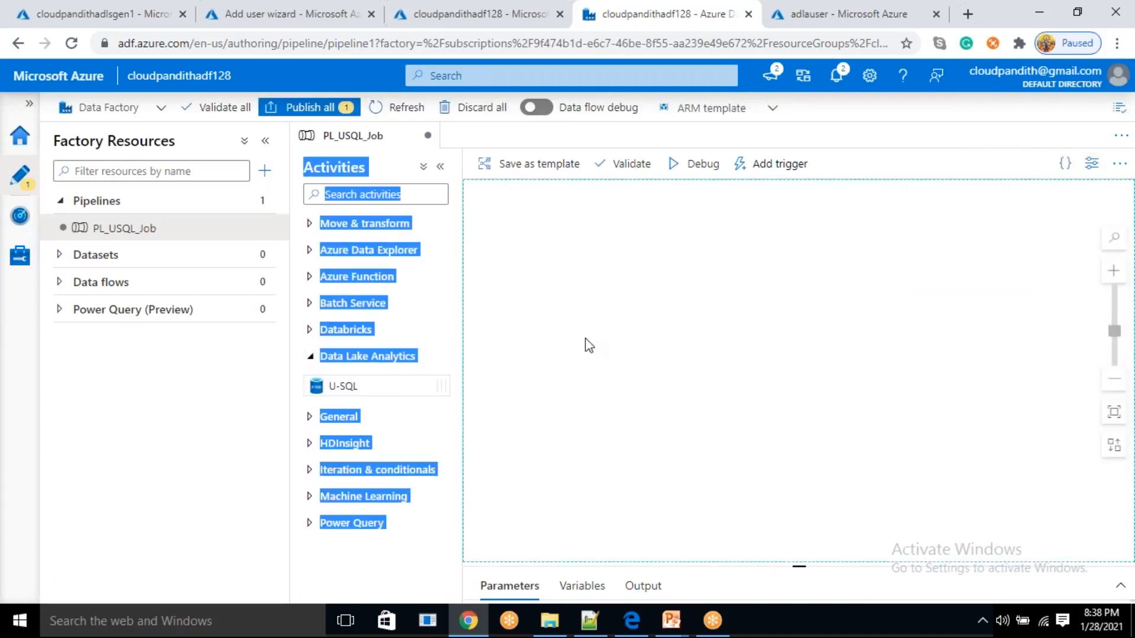
pyautogui.click(551, 222)
pyautogui.click(397, 200)
pyautogui.click(371, 169)
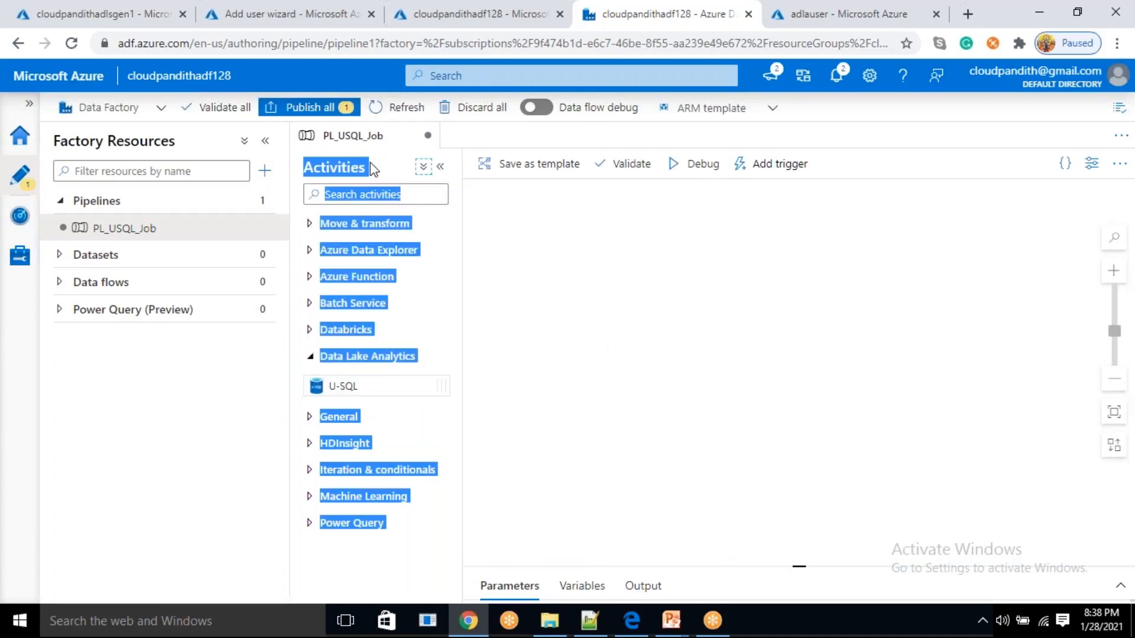
pyautogui.click(76, 313)
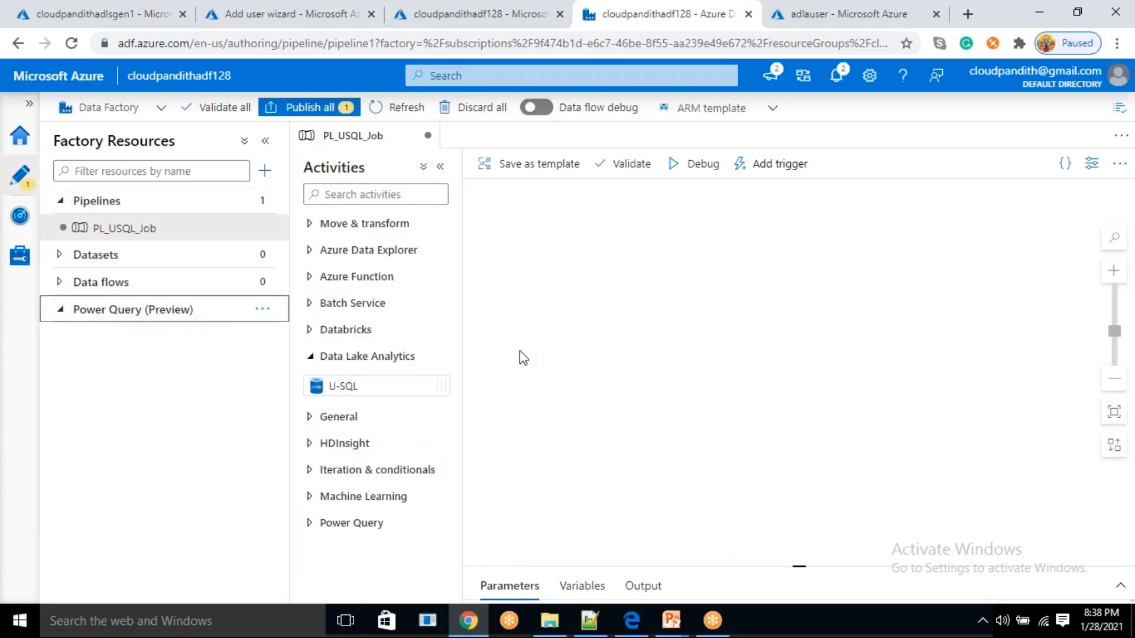
pyautogui.moveTo(350, 381); pyautogui.dragTo(721, 271)
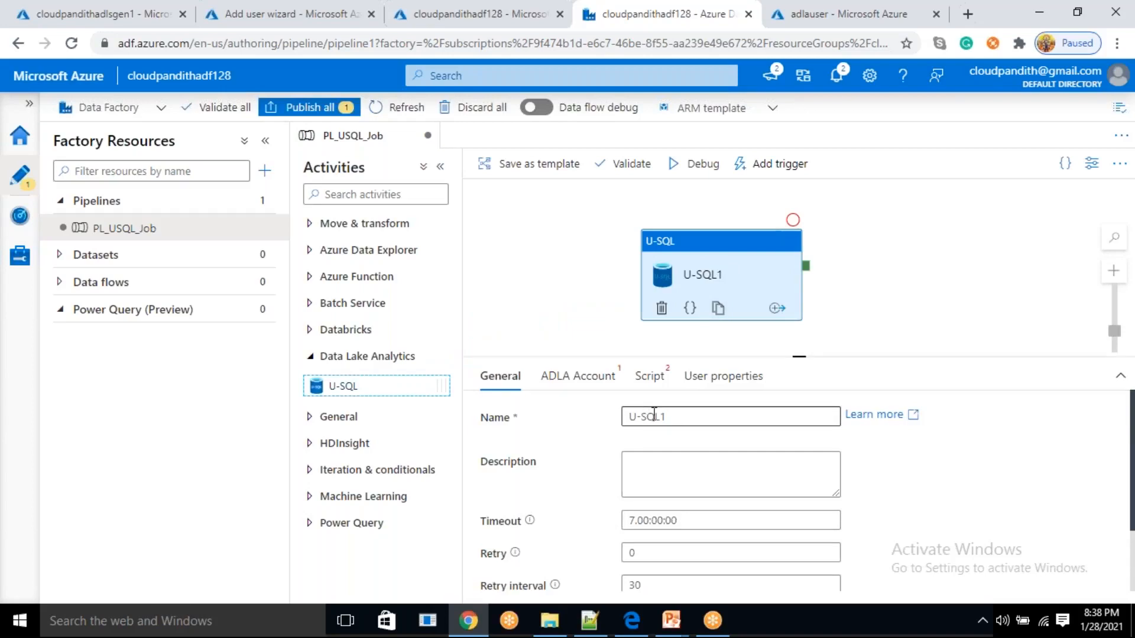
# Set the U-SQL activity's ADLA linked service to LS_ADLA and its script linked service to LS_ADLSGen1
pyautogui.click(595, 383)
pyautogui.click(663, 419)
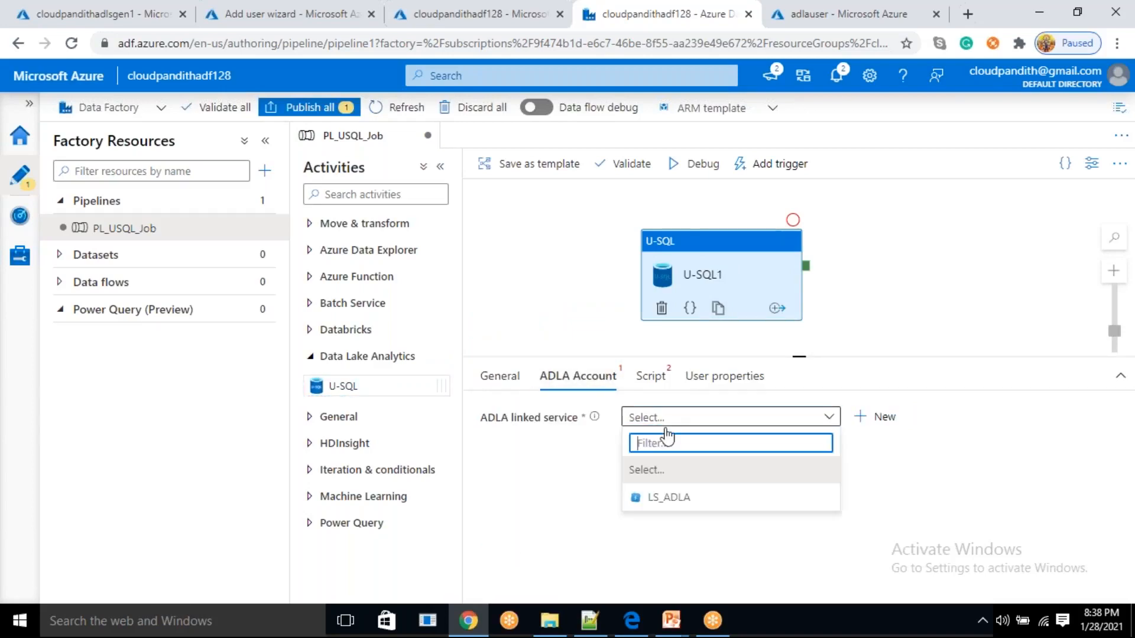
pyautogui.click(673, 508)
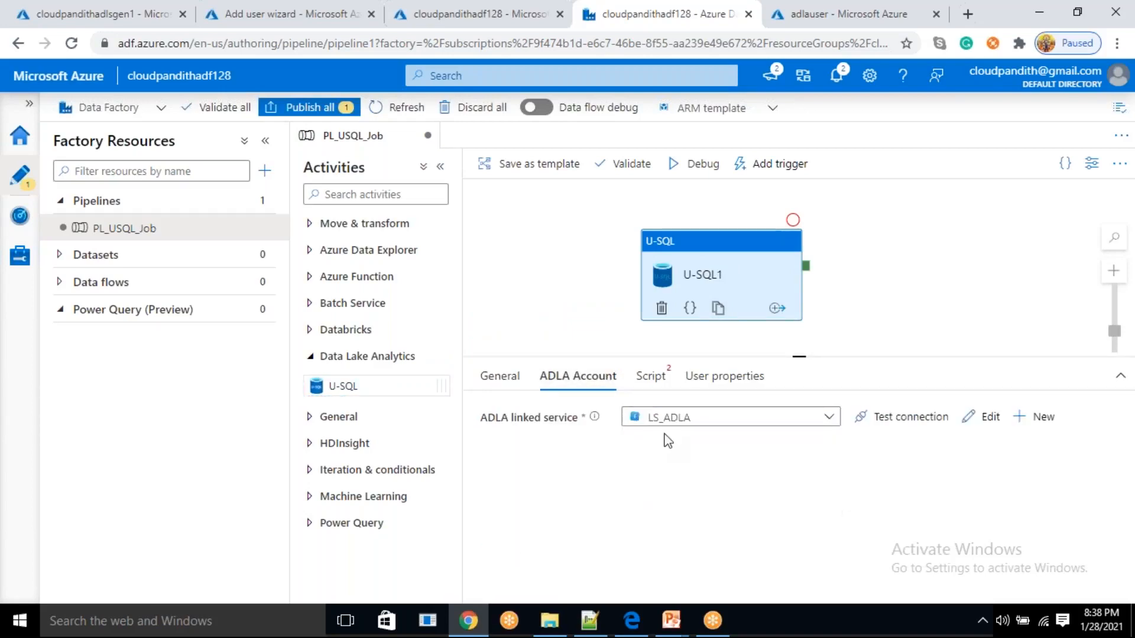
pyautogui.click(654, 380)
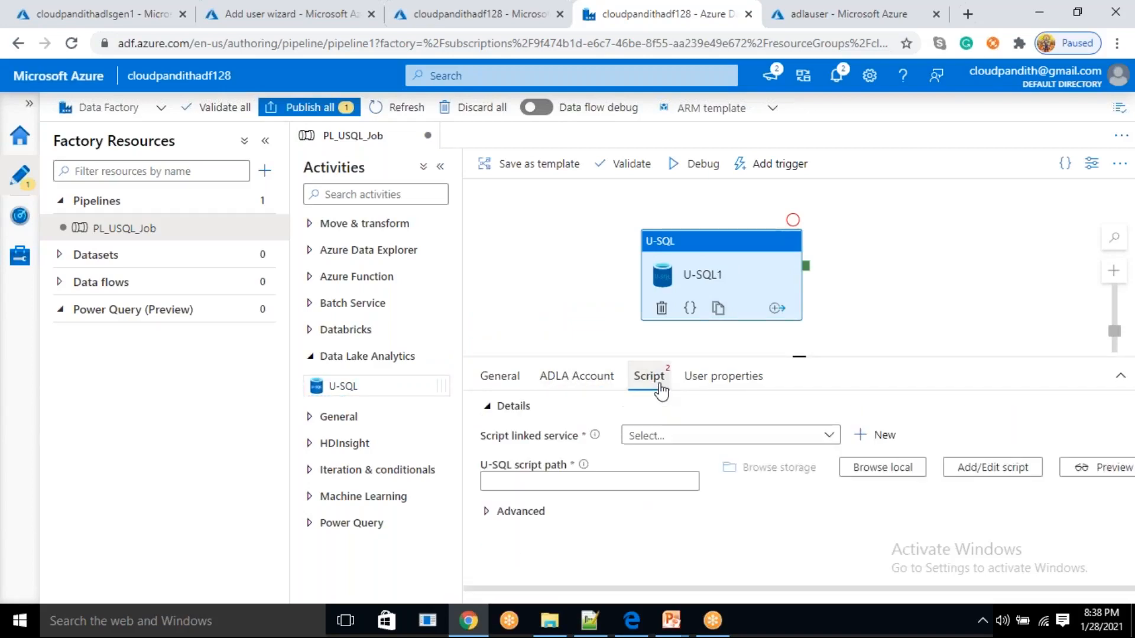
pyautogui.click(684, 435)
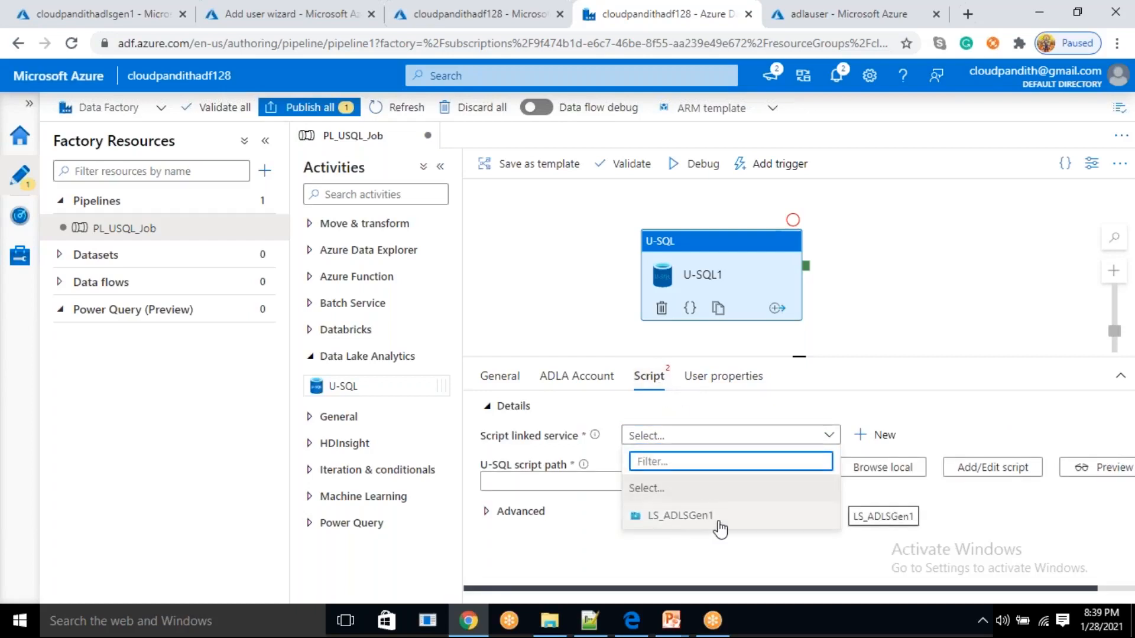
pyautogui.click(698, 519)
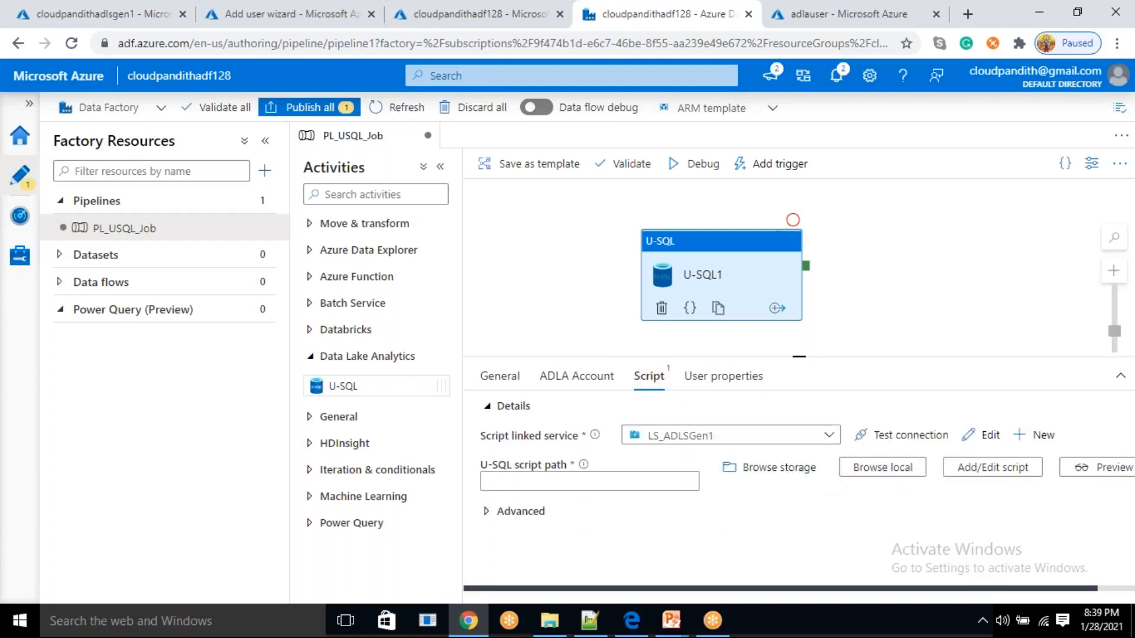
# Browse the storage and choose cloudpandithdata/appcode/myusqlcode.sql as the U-SQL script path
pyautogui.click(771, 468)
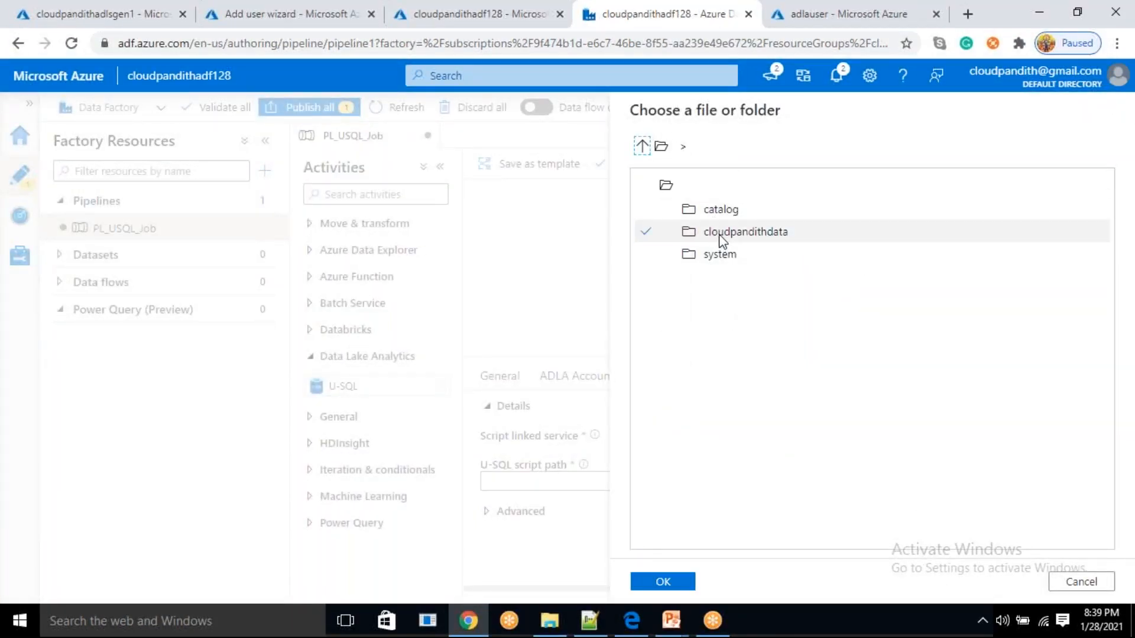
pyautogui.doubleClick(722, 234)
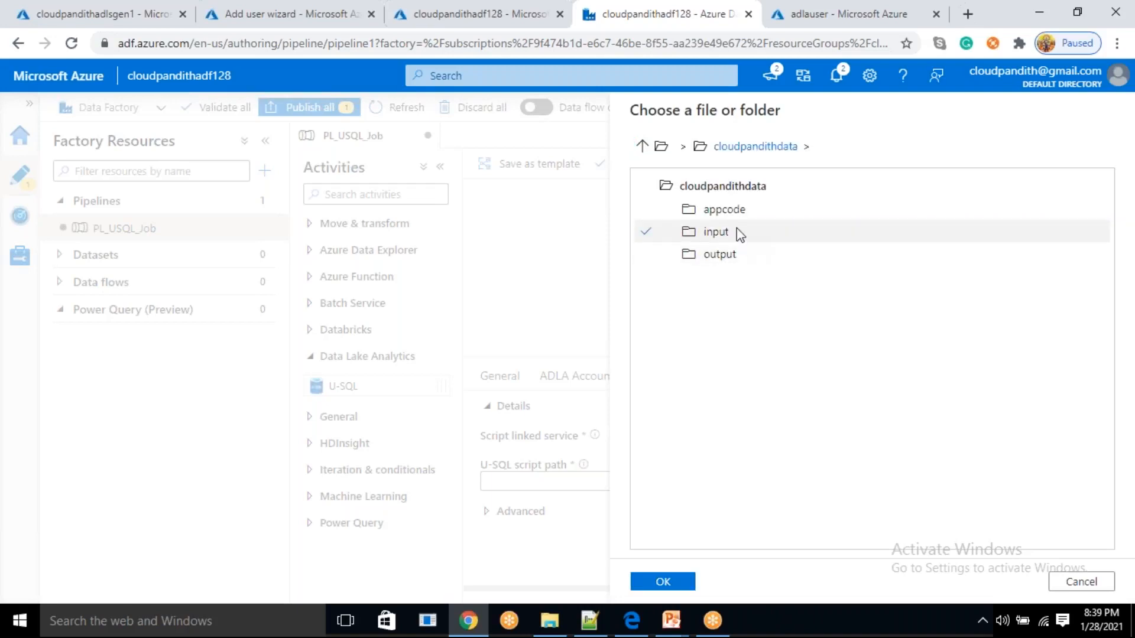
pyautogui.doubleClick(735, 214)
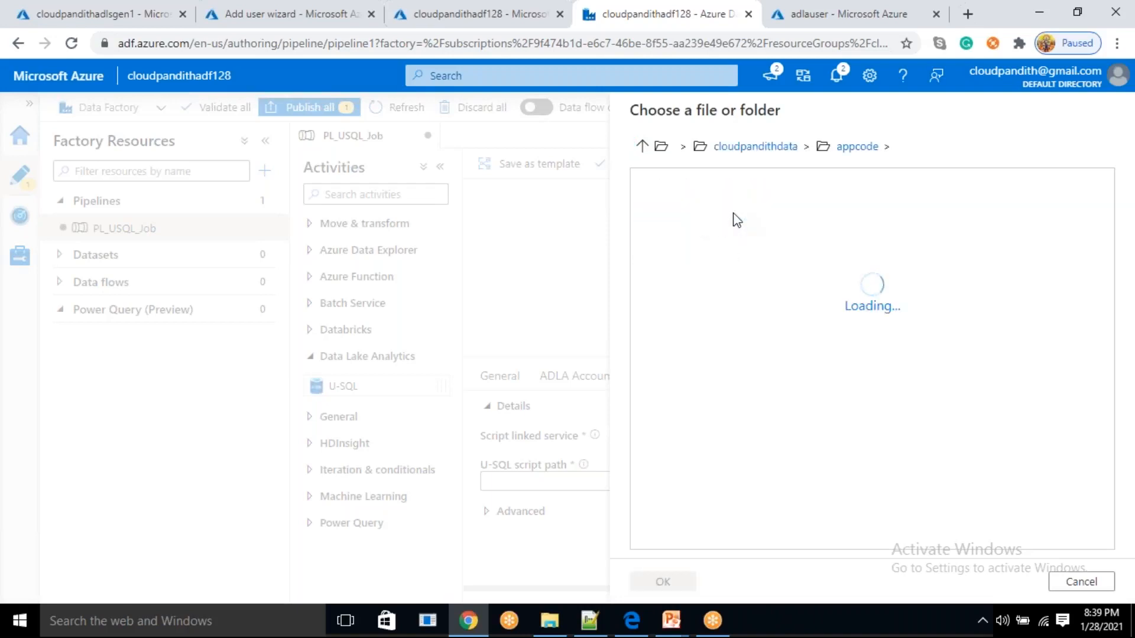
pyautogui.click(768, 219)
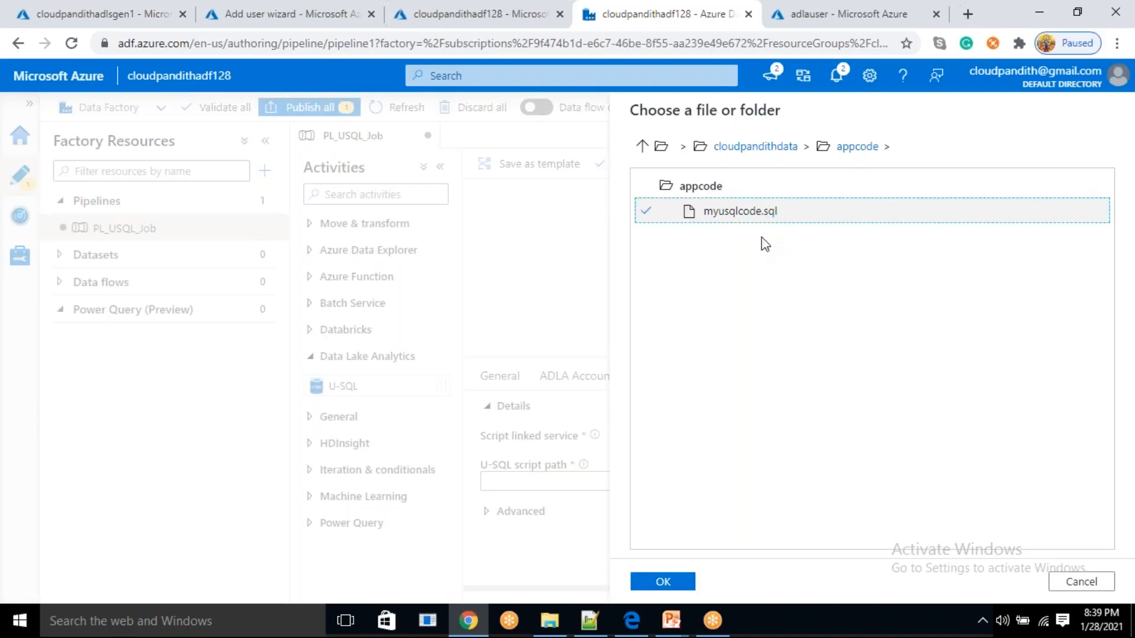
pyautogui.click(671, 582)
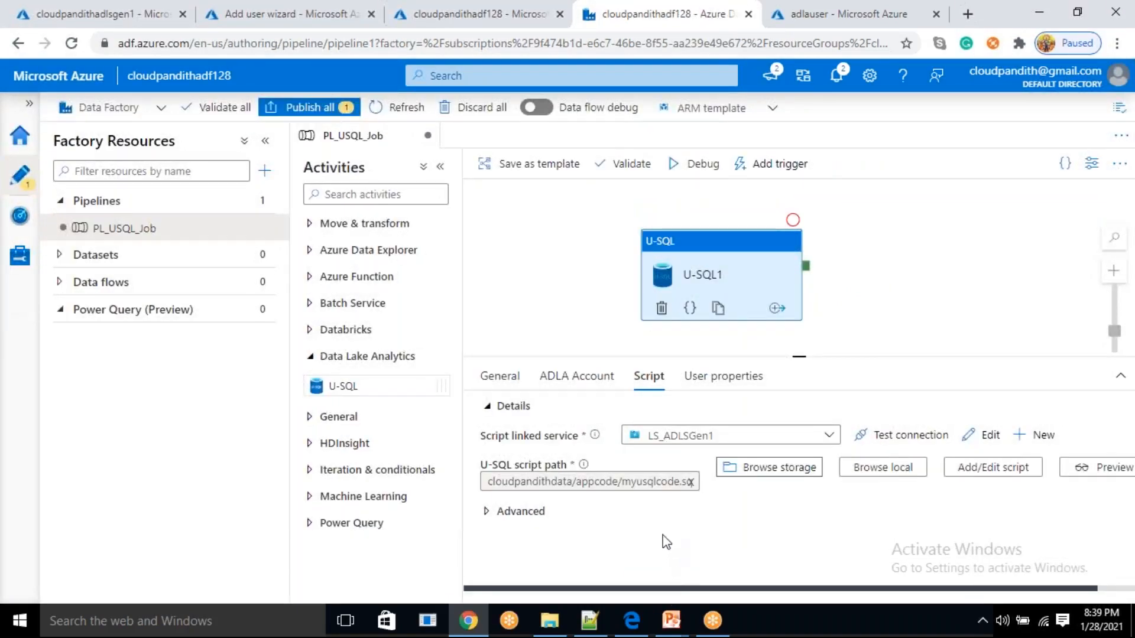
# Review the isdeveloper column in myusqlcode.sql in Notepad++, and check the cloudpandithdata/output folder in the cloudpandithadlsgen1 data explorer
pyautogui.click(591, 621)
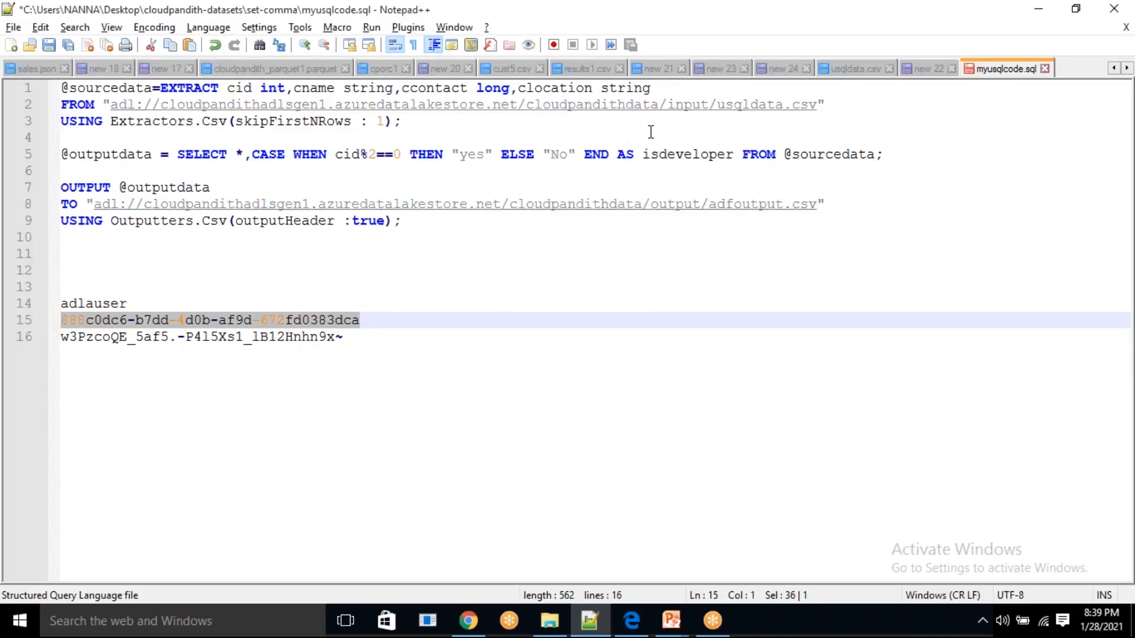
pyautogui.click(711, 150)
pyautogui.doubleClick(711, 152)
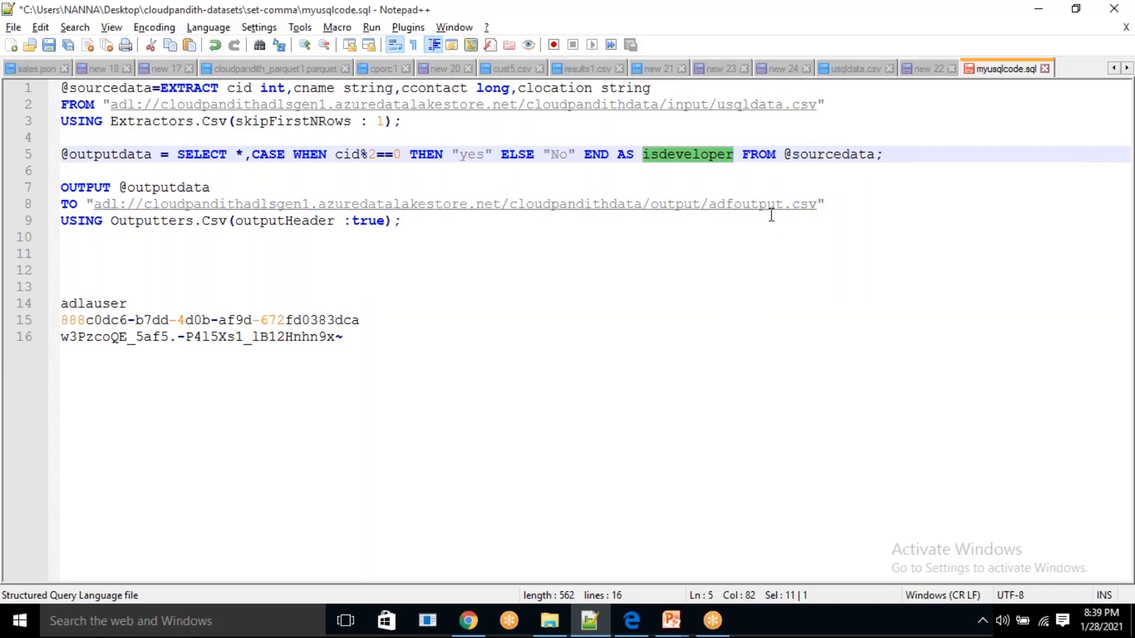
pyautogui.hotkey('alt', 'Tab')
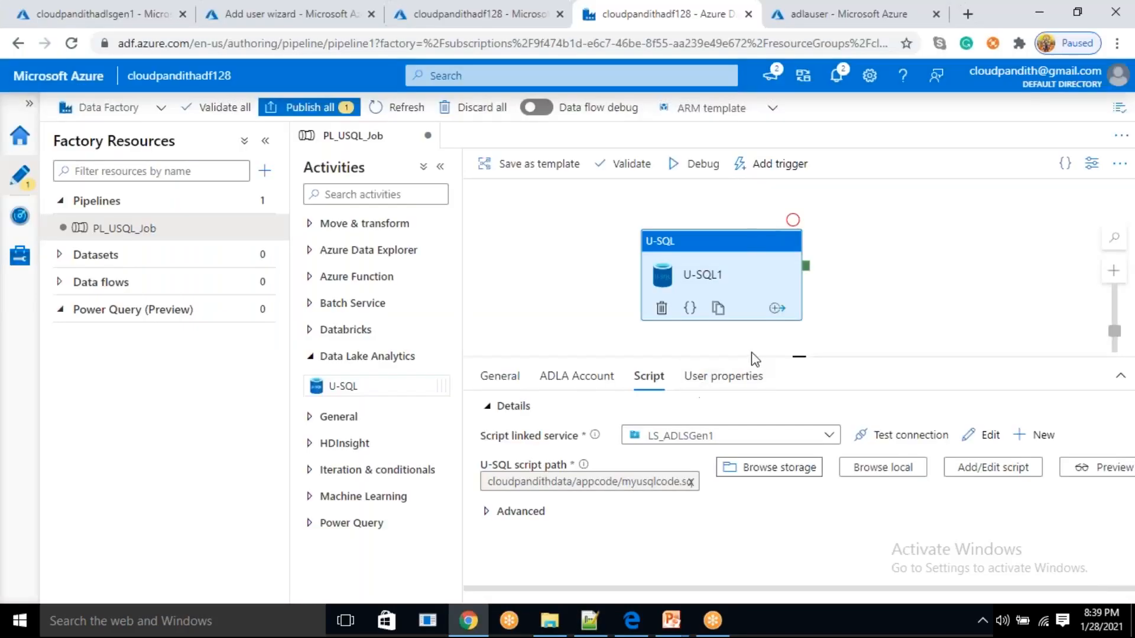
pyautogui.click(118, 9)
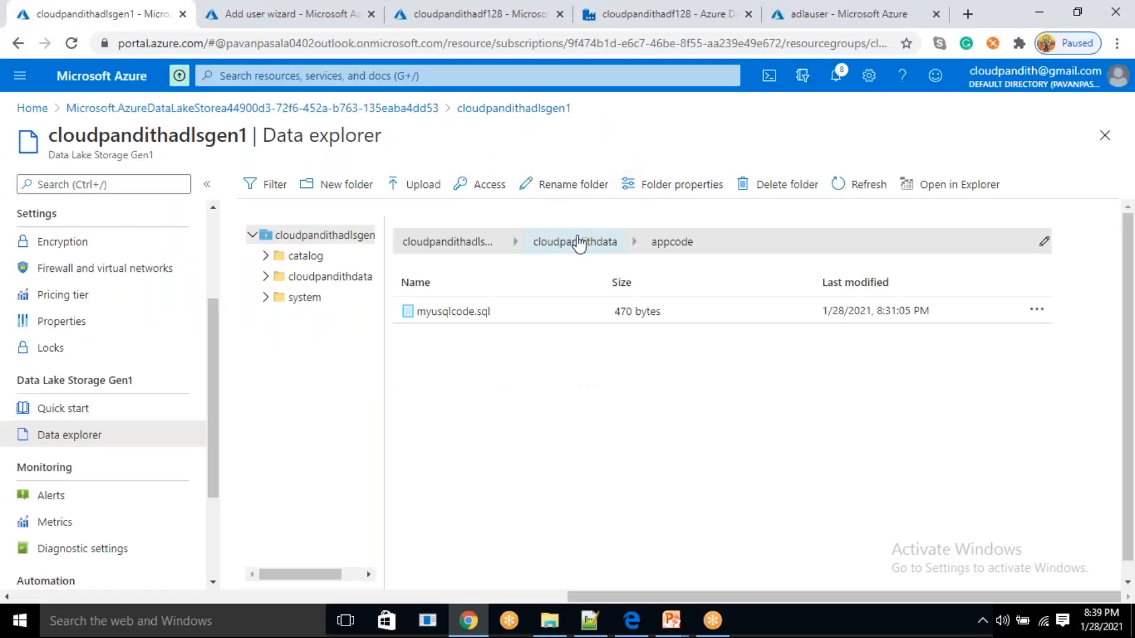
pyautogui.click(582, 242)
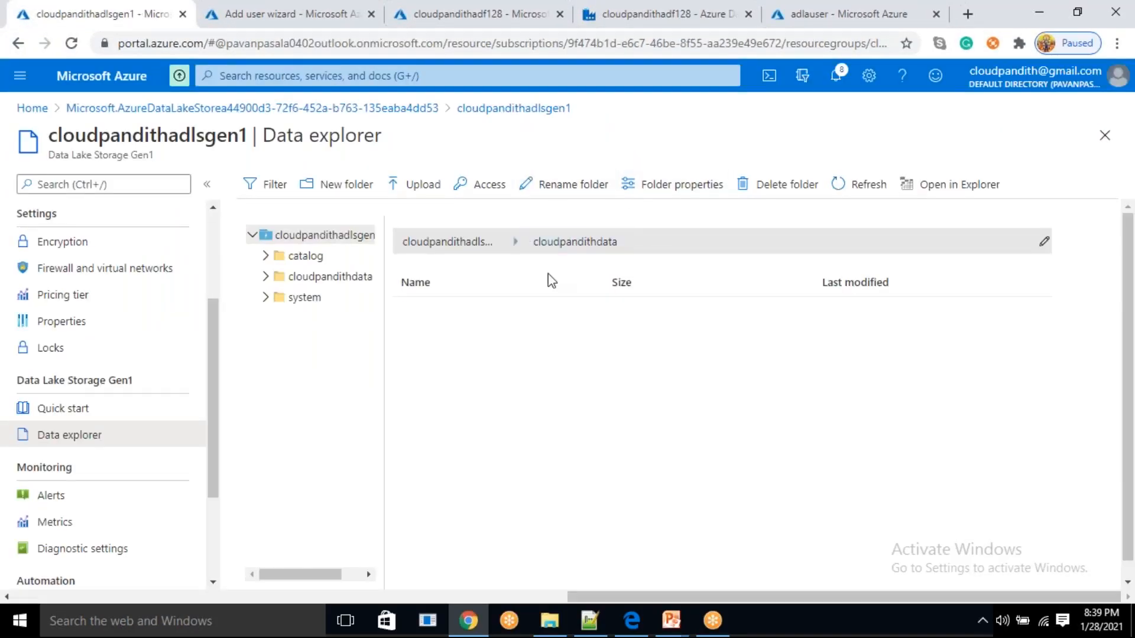
pyautogui.click(461, 349)
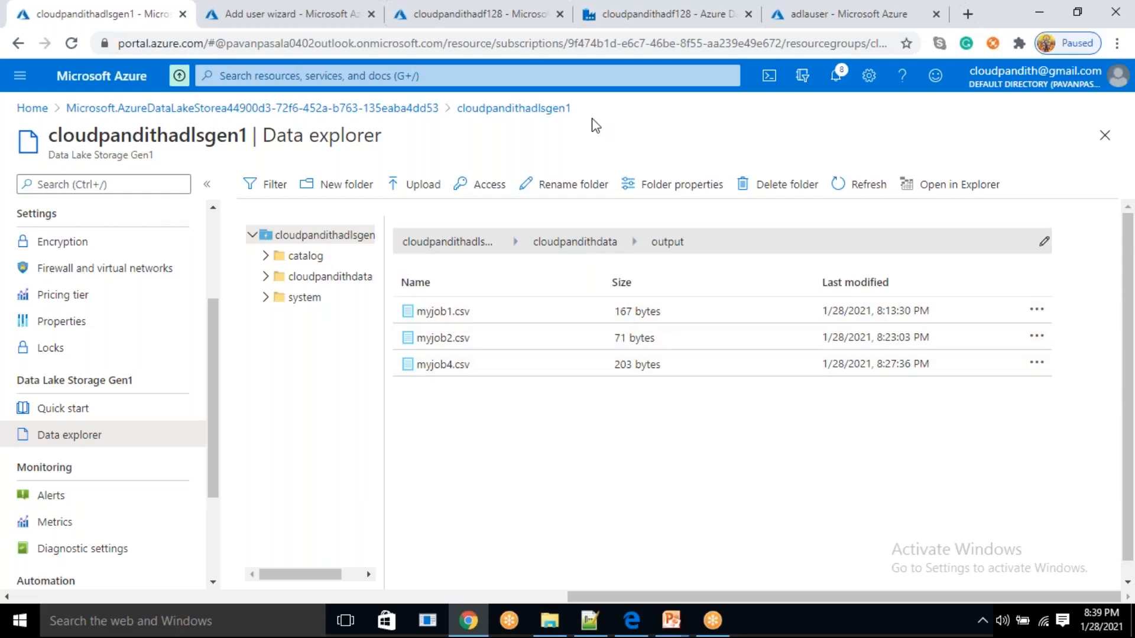
# Return to the Data Factory, start a debug run of PL_USQL_Job and refresh its run status
pyautogui.click(662, 14)
pyautogui.click(696, 164)
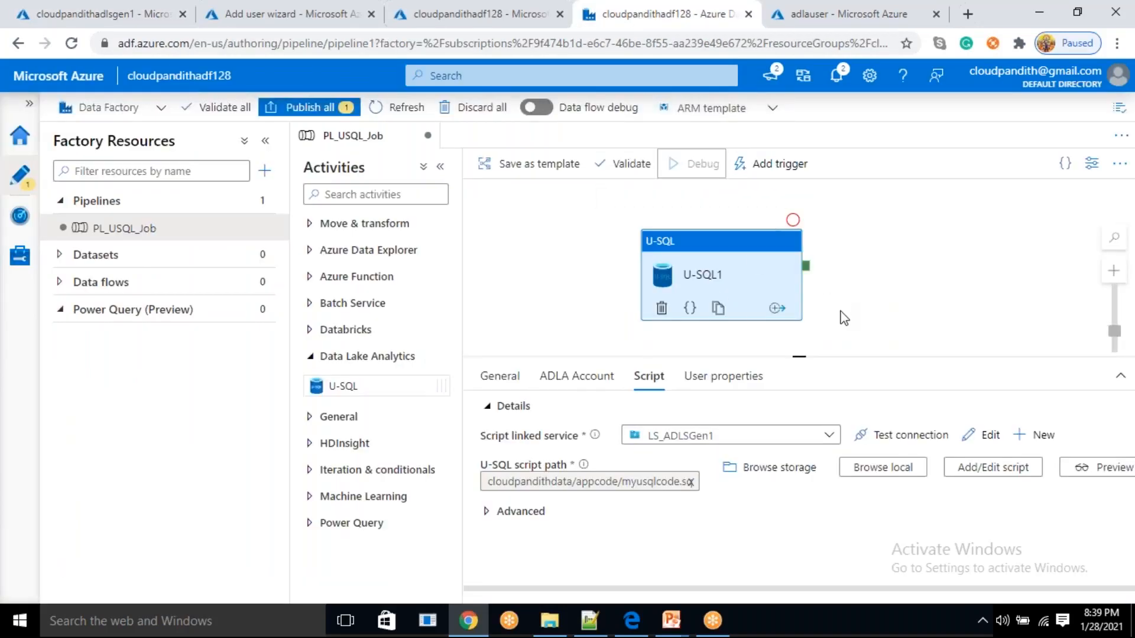
pyautogui.click(812, 419)
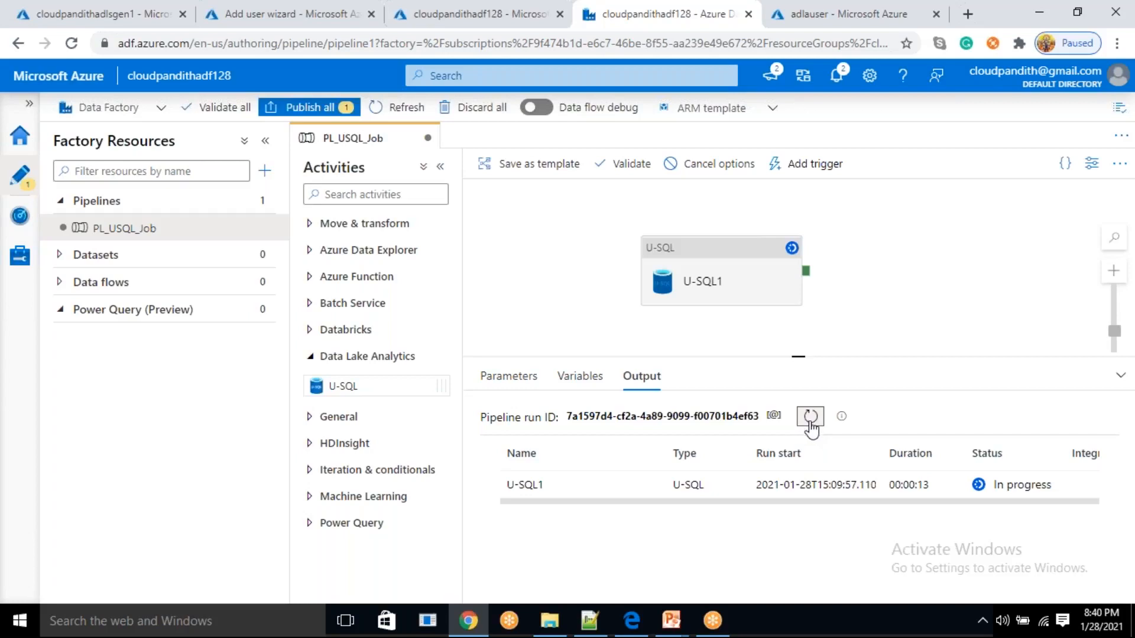
# Refresh the PL_USQL_Job debug run status until it finishes, and check the U-SQL1 activity's input details
pyautogui.click(811, 417)
pyautogui.click(811, 417)
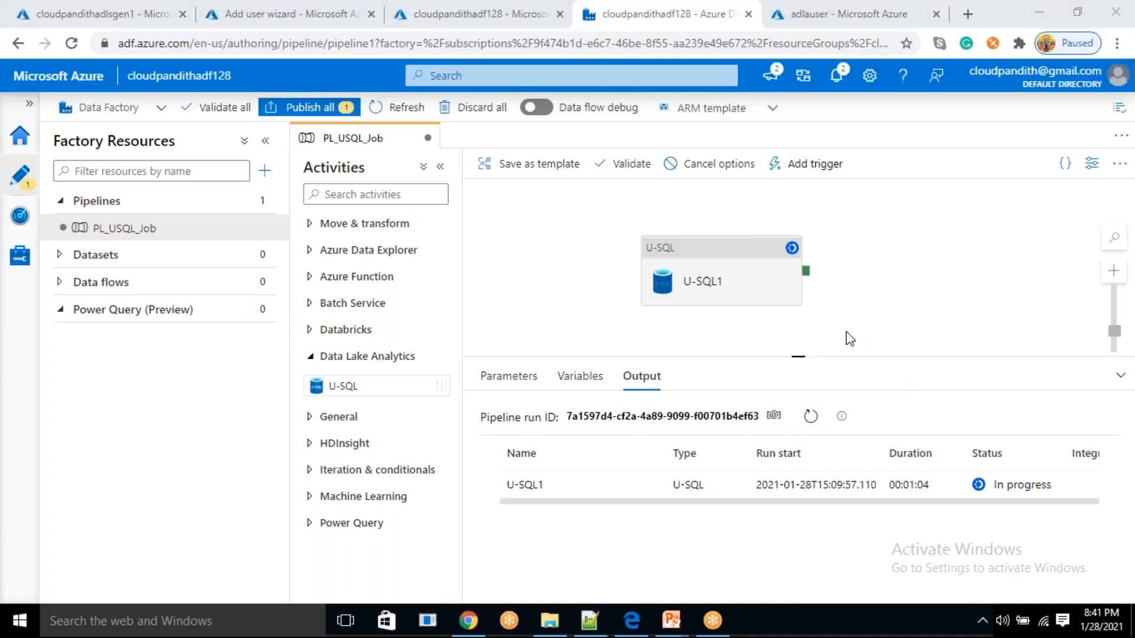
pyautogui.click(811, 416)
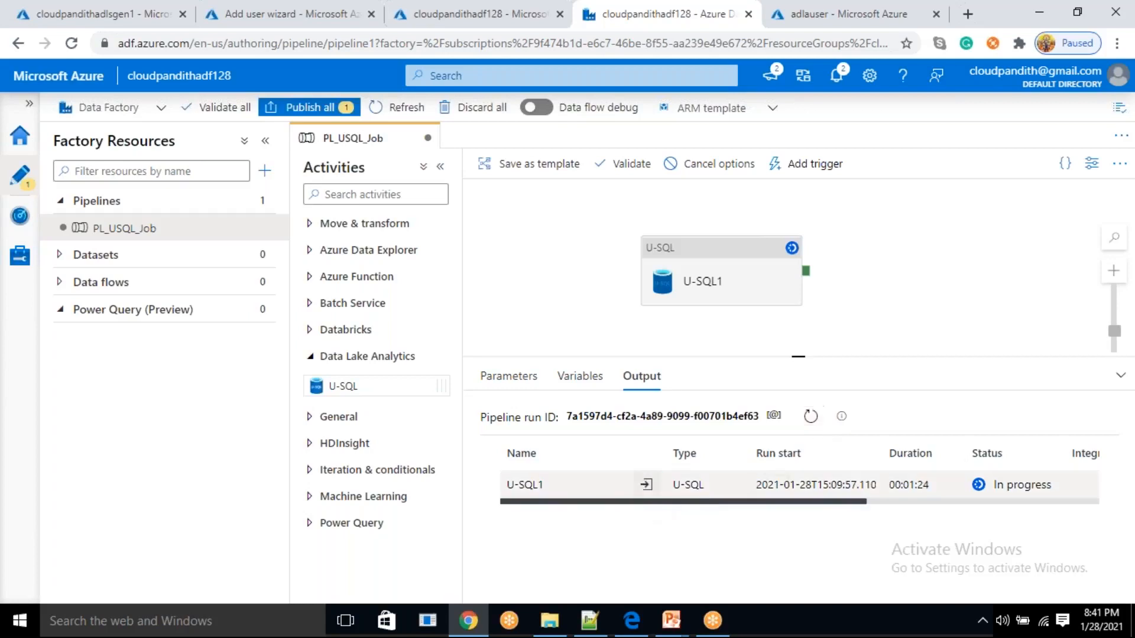
pyautogui.click(647, 485)
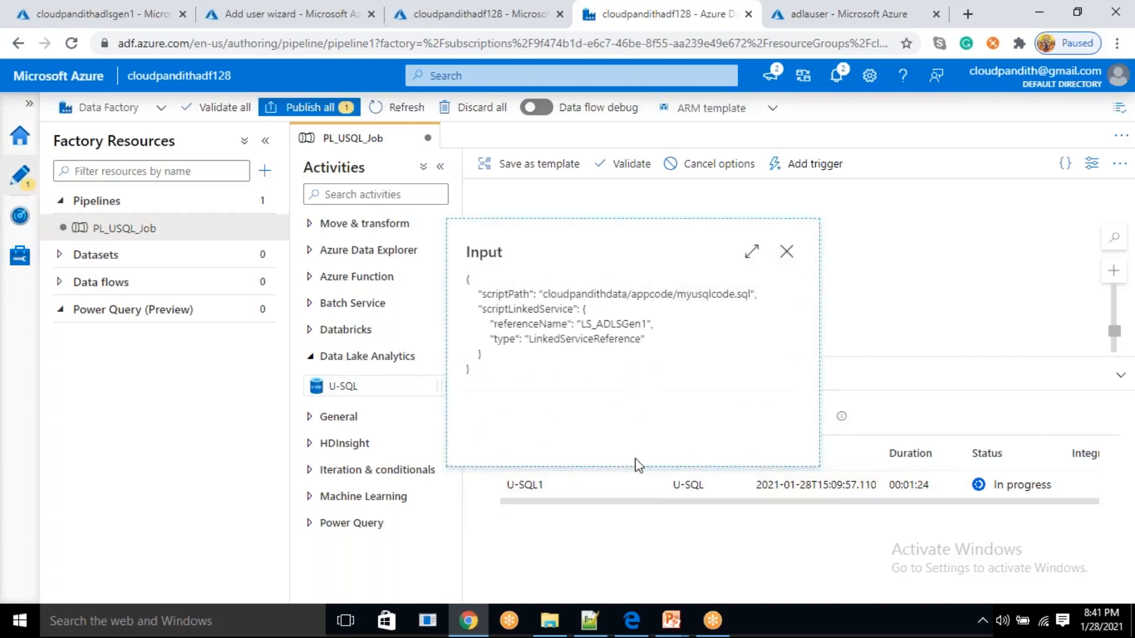
pyautogui.click(787, 252)
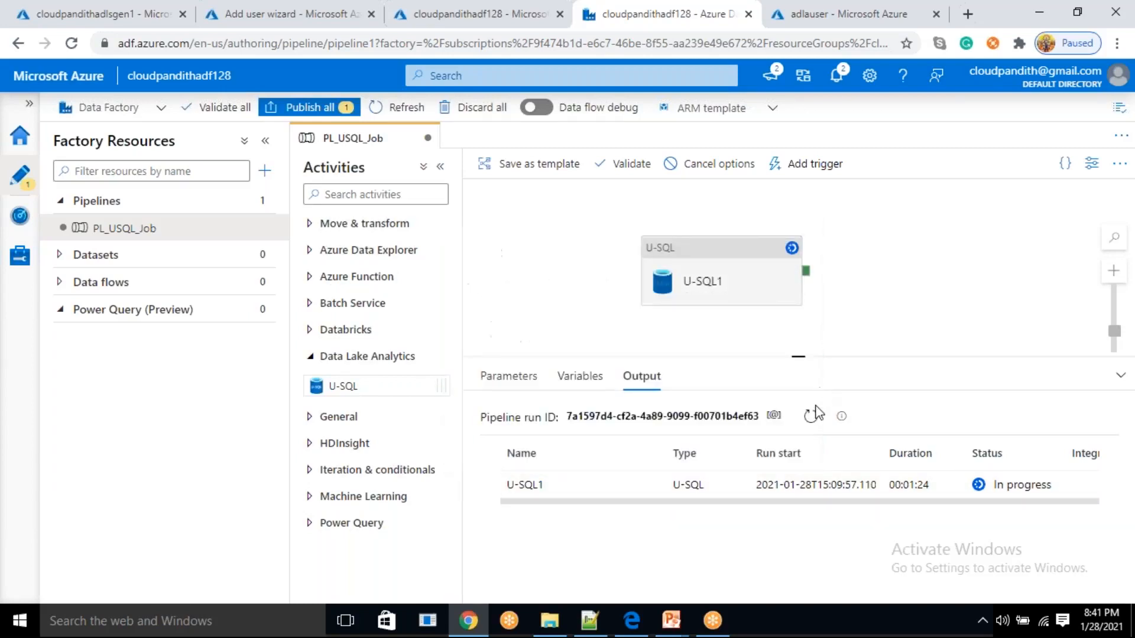
pyautogui.click(811, 417)
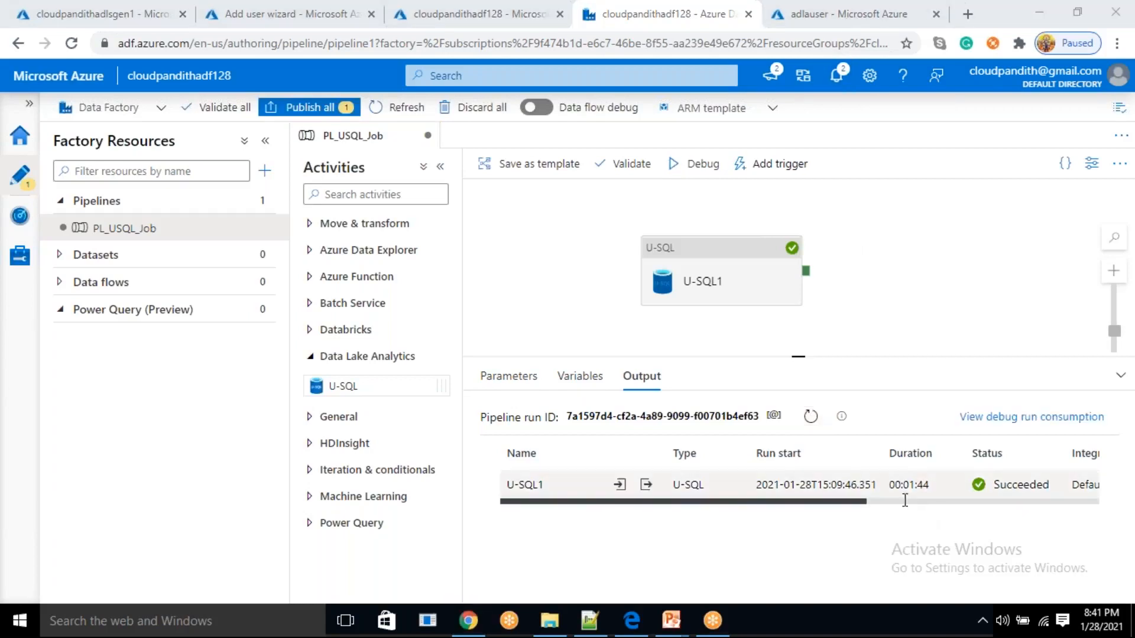
# Refresh the cloudpandithdata/output folder in cloudpandithadlsgen1, preview adfoutput.csv to check its isdeveloper column, and return to the Data Factory pipeline
pyautogui.click(89, 13)
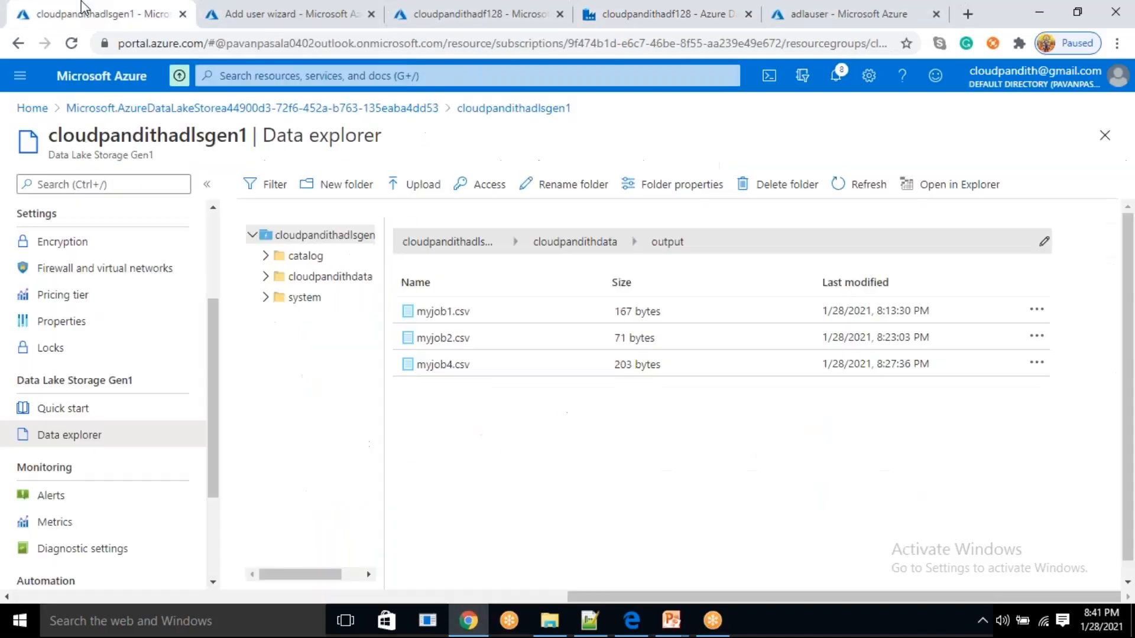
pyautogui.click(860, 184)
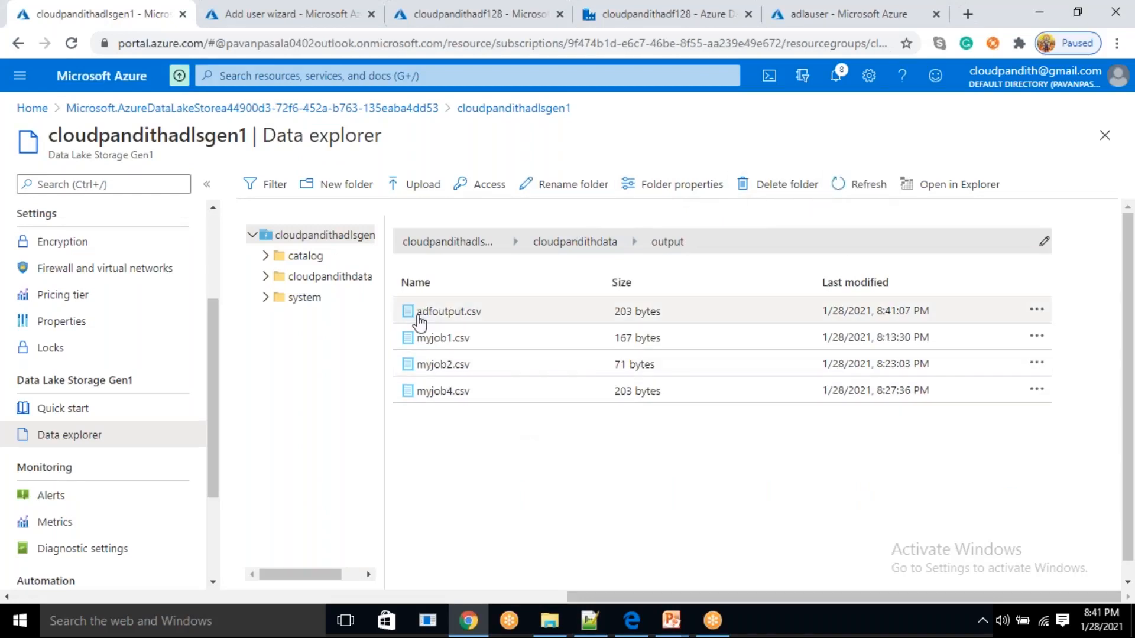
pyautogui.click(462, 312)
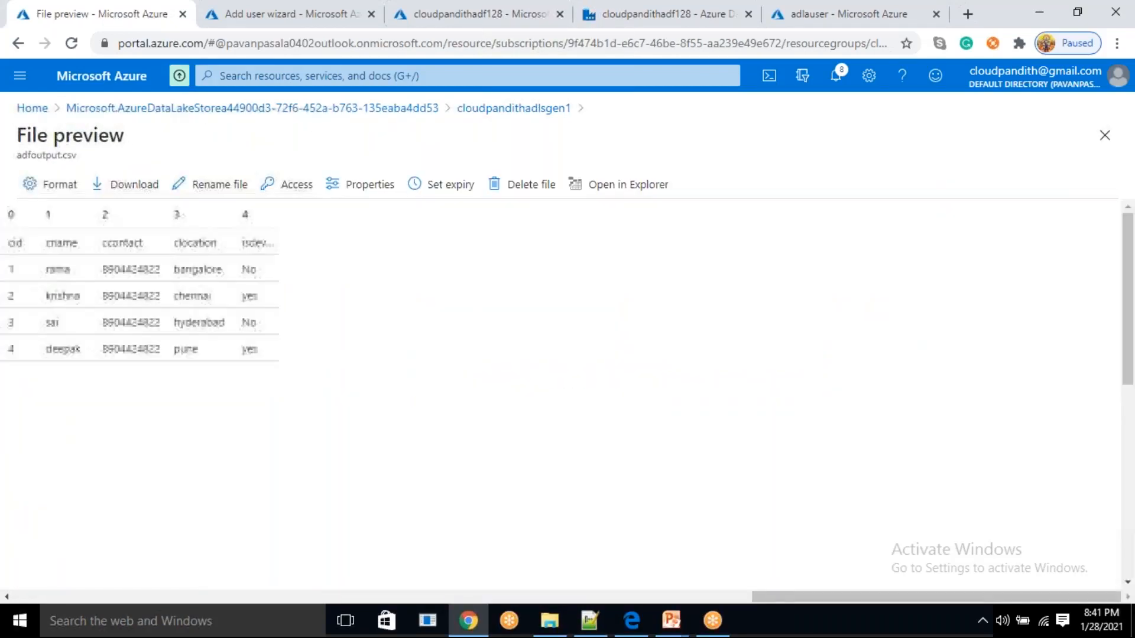
pyautogui.moveTo(243, 243); pyautogui.dragTo(285, 253)
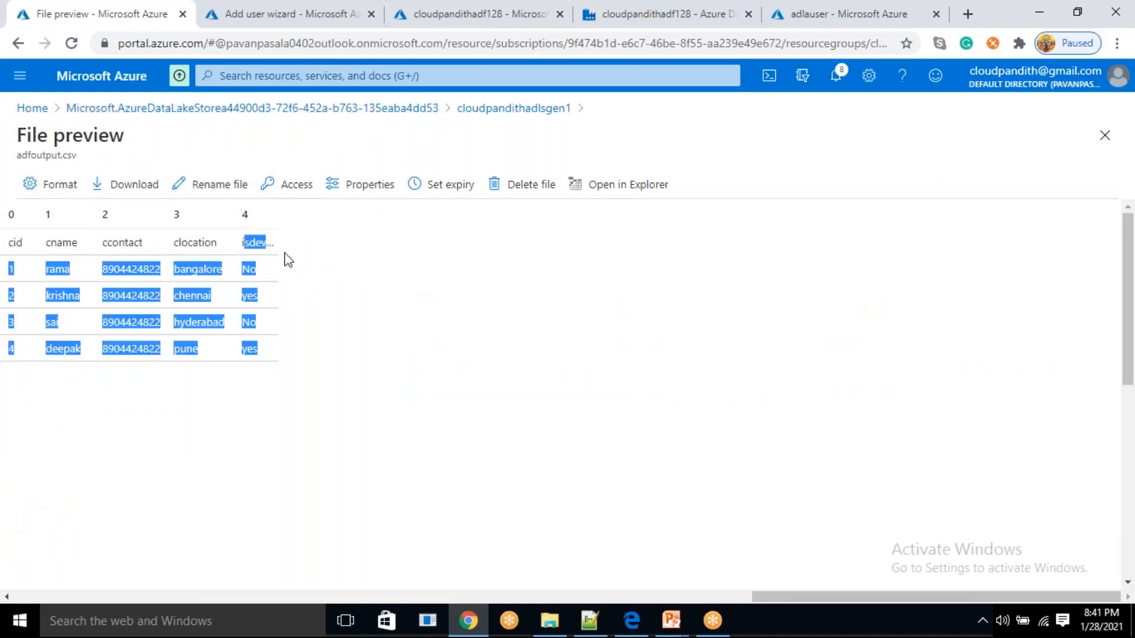
pyautogui.click(256, 384)
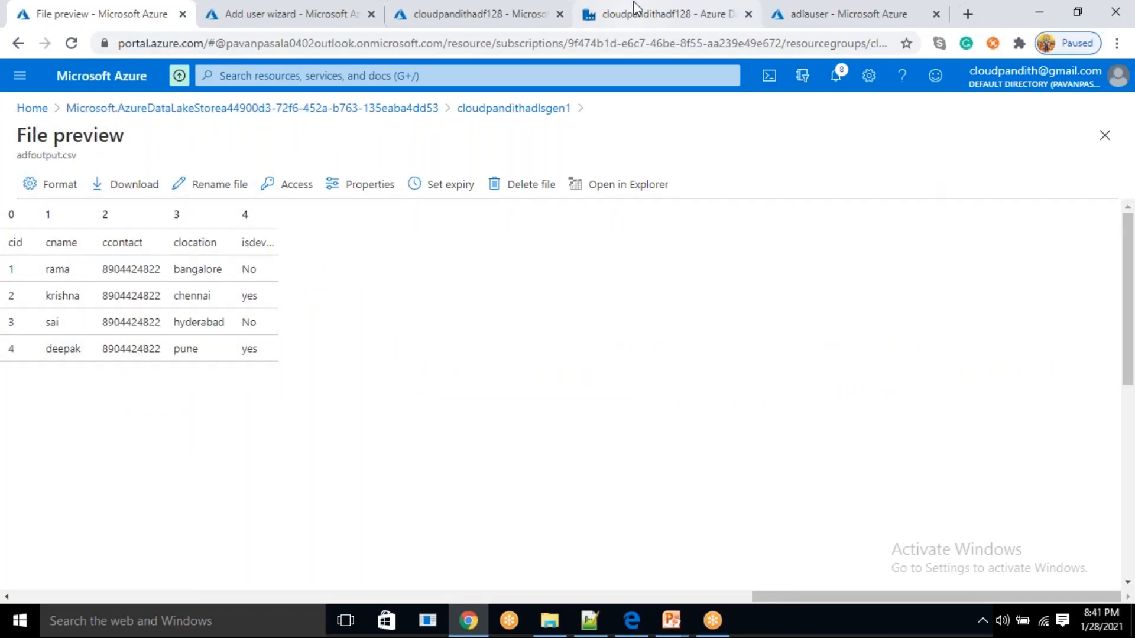
pyautogui.click(641, 16)
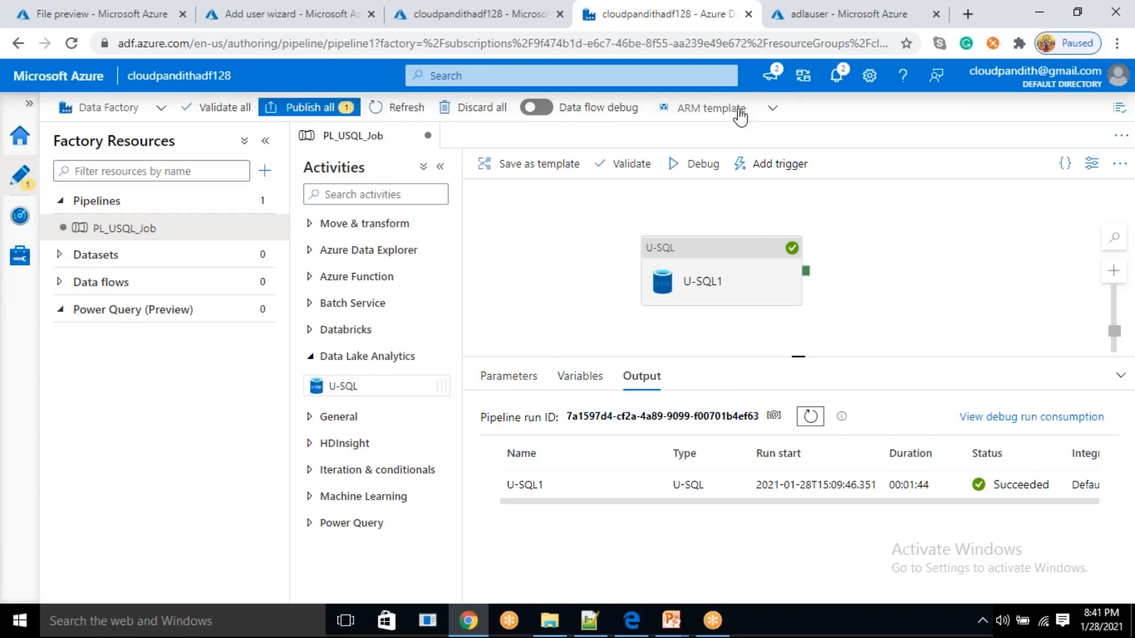
pyautogui.click(803, 26)
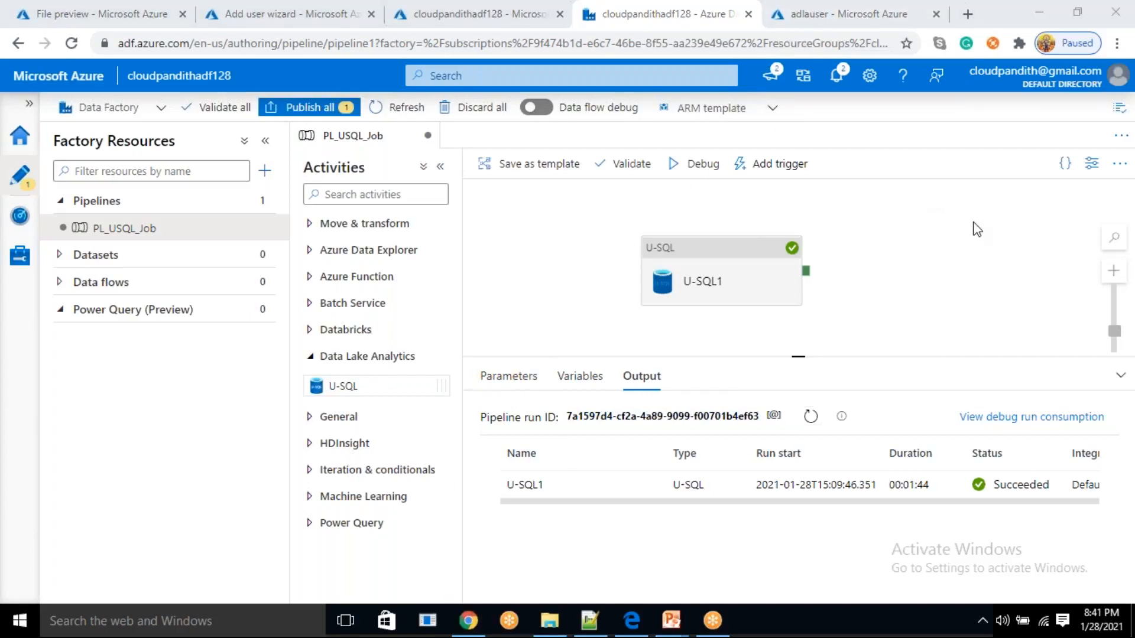